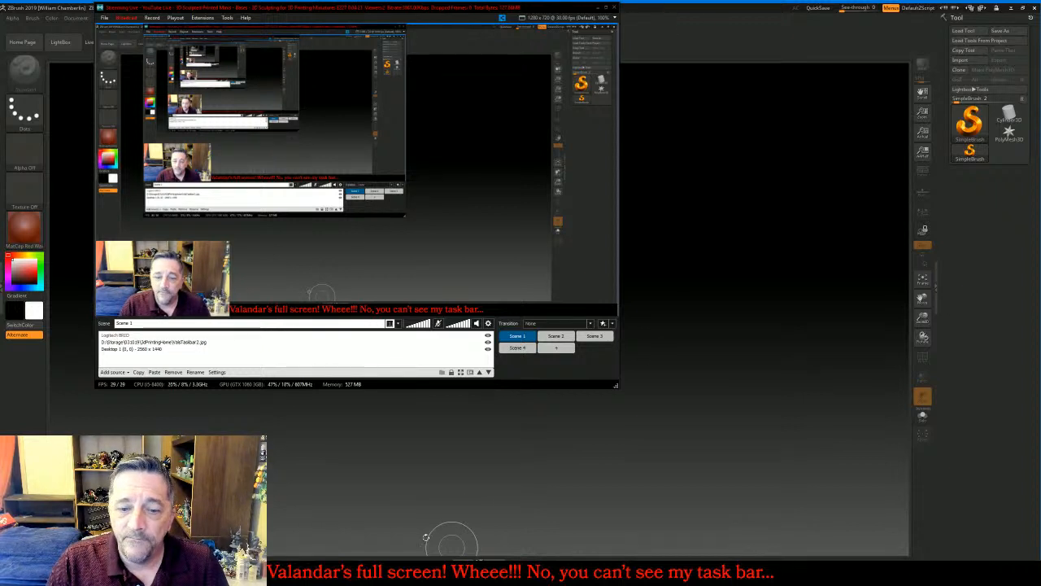
Minimize the streaming window and apply the AL_25 material
left_click(667, 15)
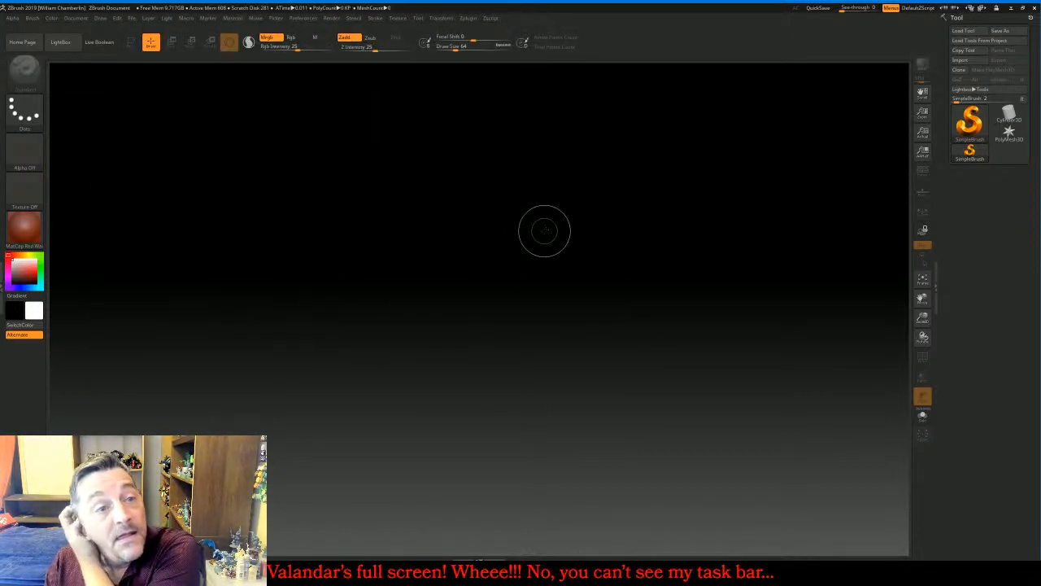
left_click(31, 231)
left_click(219, 273)
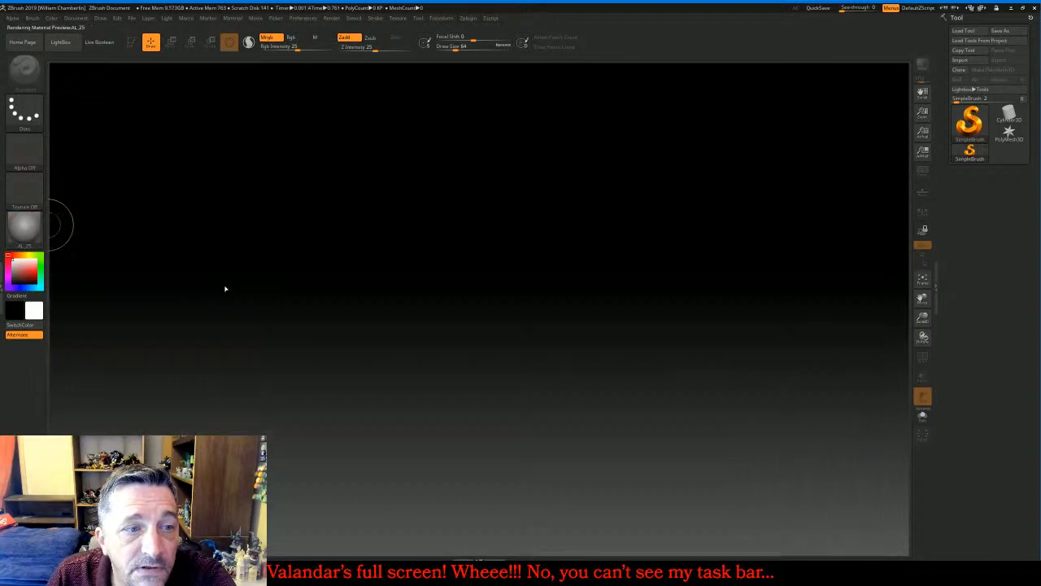
Import Cavalry.obj from the MassBases folder, inside Bases in the FreesculptMinis meshes directory
left_click(976, 62)
double_click(167, 57)
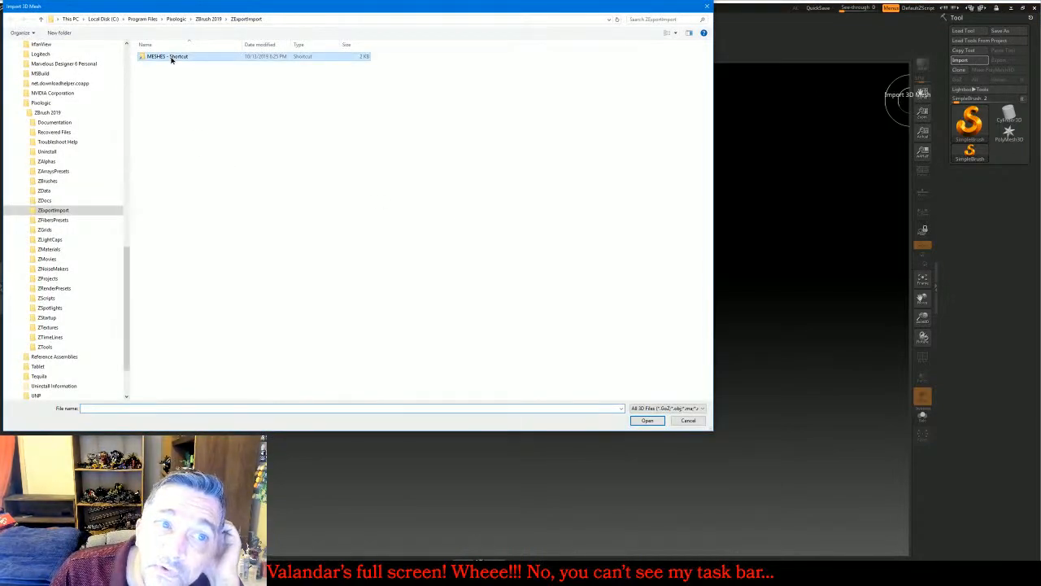
double_click(159, 67)
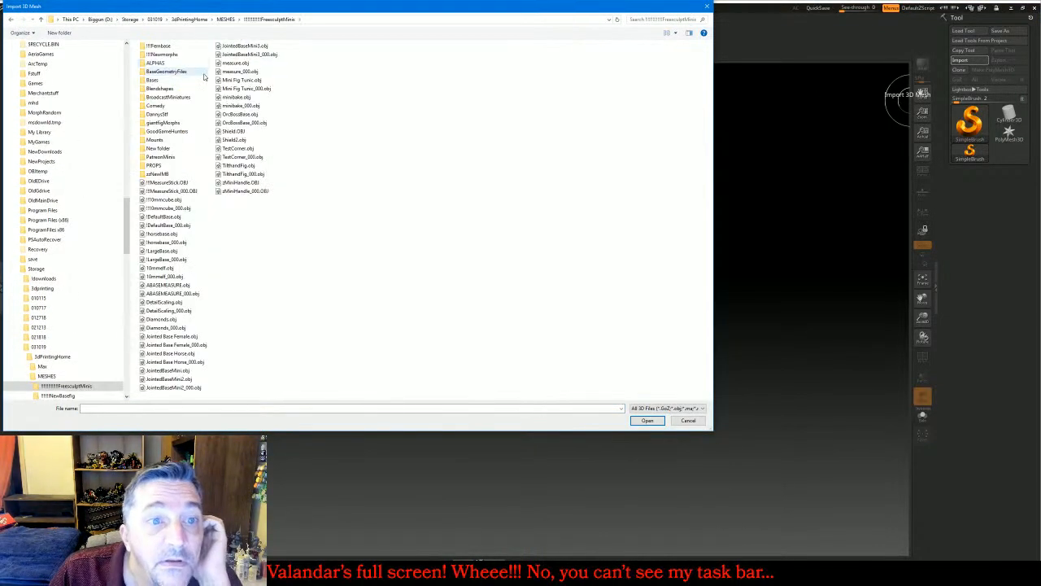
double_click(169, 79)
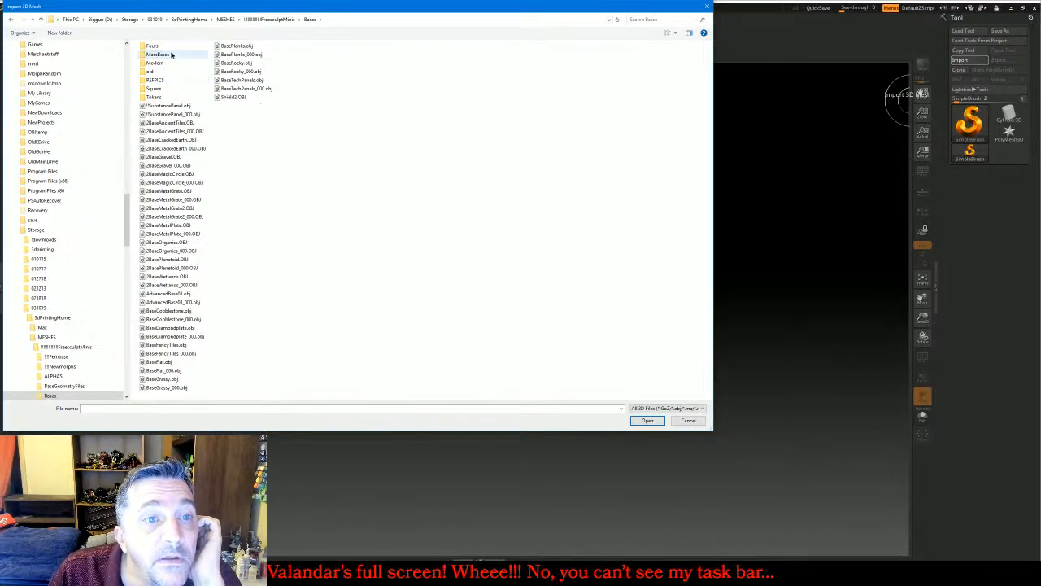
double_click(160, 53)
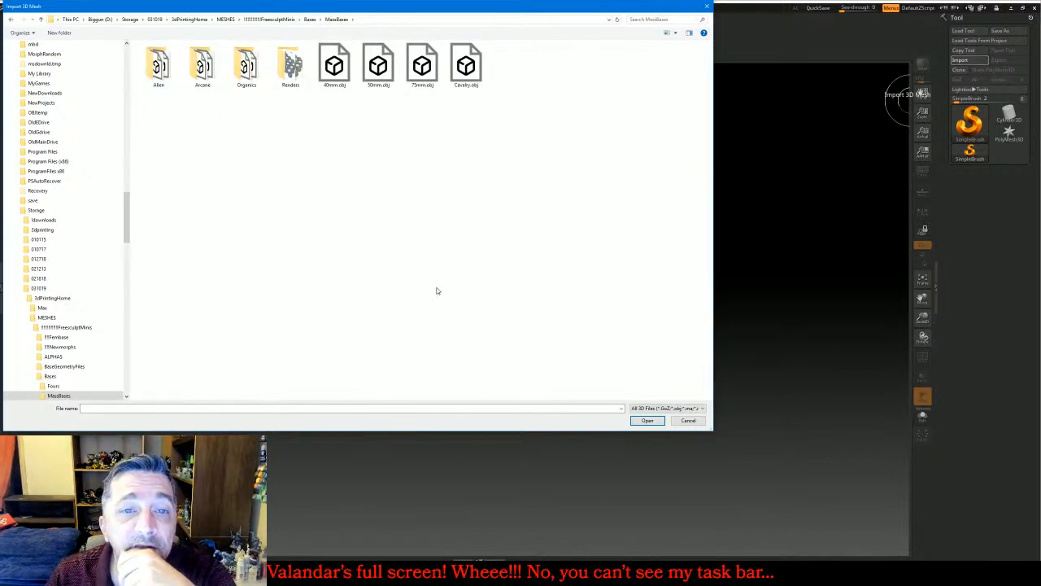
double_click(467, 67)
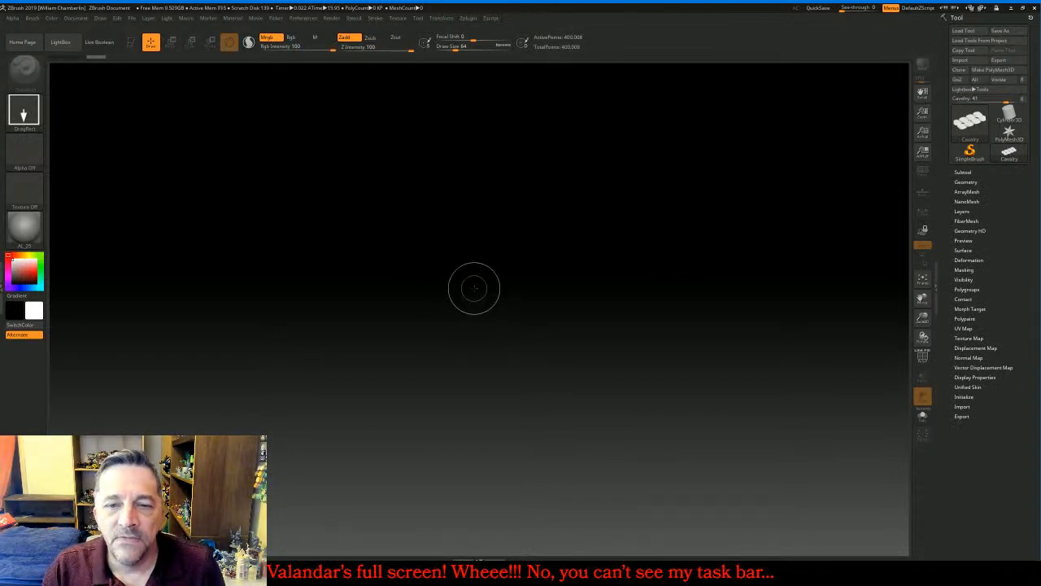
Draw the imported cavalry bases on the canvas and make the object editable
left_click_drag(472, 288, 635, 291)
left_click(130, 42)
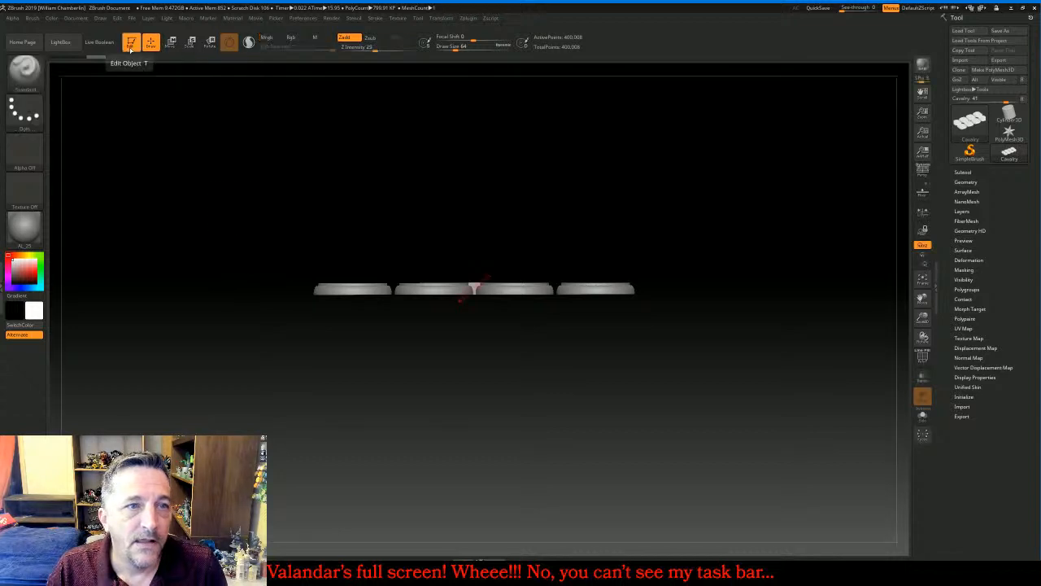
left_click_drag(729, 199, 729, 277)
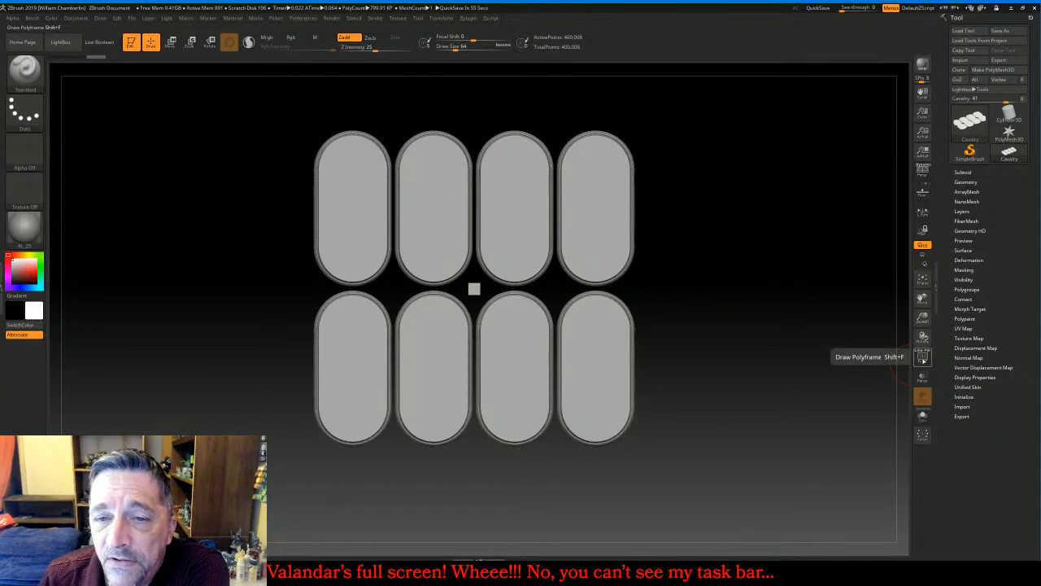
Examine the polygon wireframe of the cavalry bases from above and at an angle, and turn the wireframe off again
left_click(922, 358)
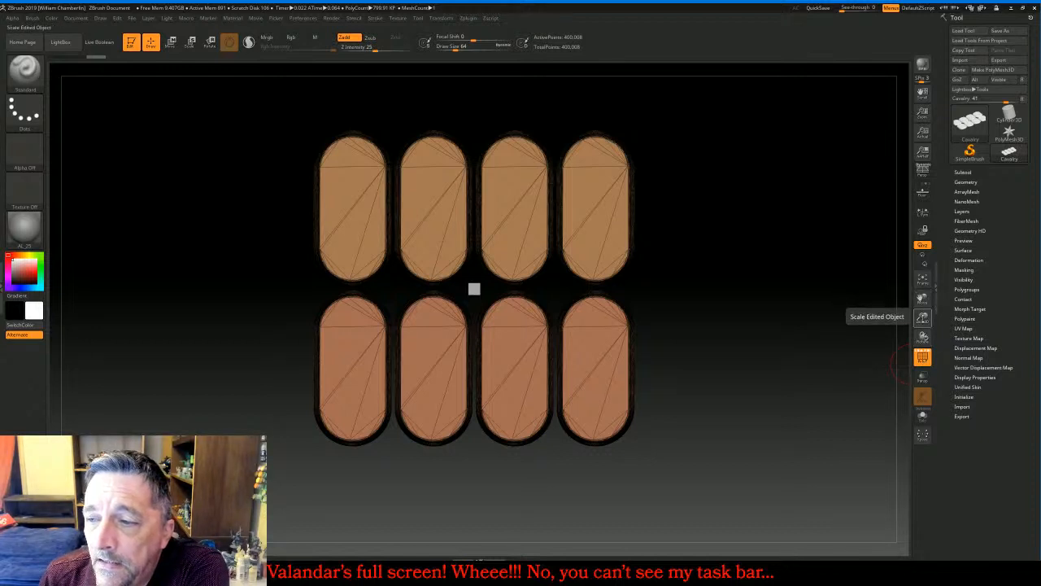
left_click_drag(922, 318, 922, 313)
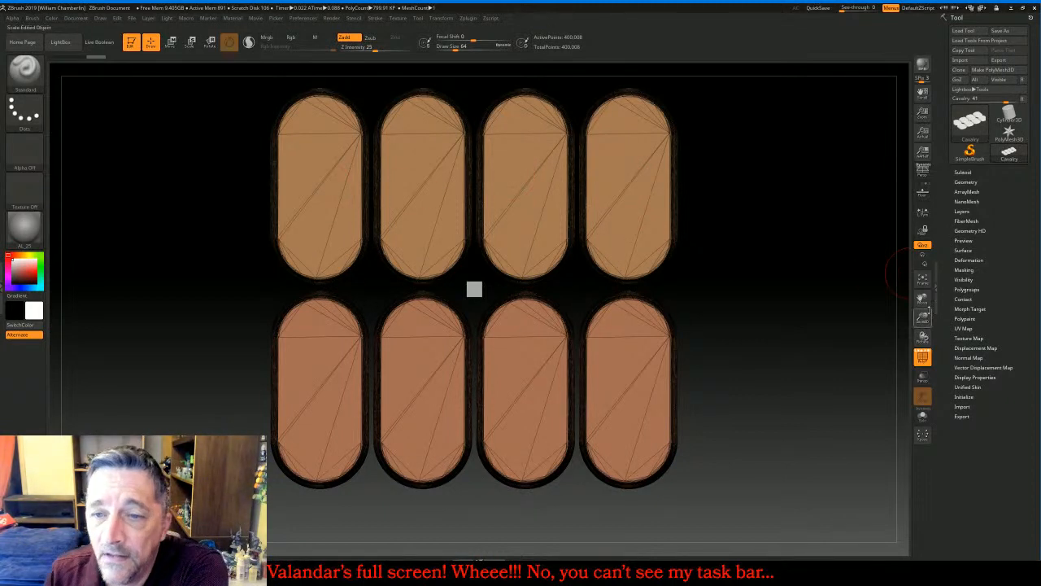
left_click_drag(816, 334, 829, 290)
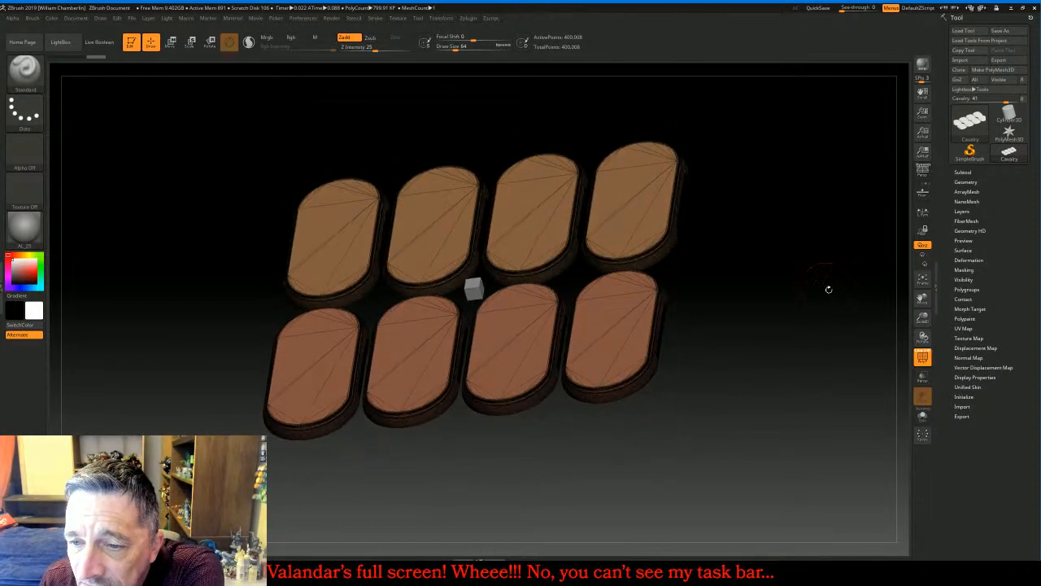
mouse_move(923, 318)
left_mouse_down()
mouse_move(923, 392)
mouse_move(922, 322)
mouse_move(922, 332)
left_mouse_up()
left_click_drag(836, 285, 836, 305)
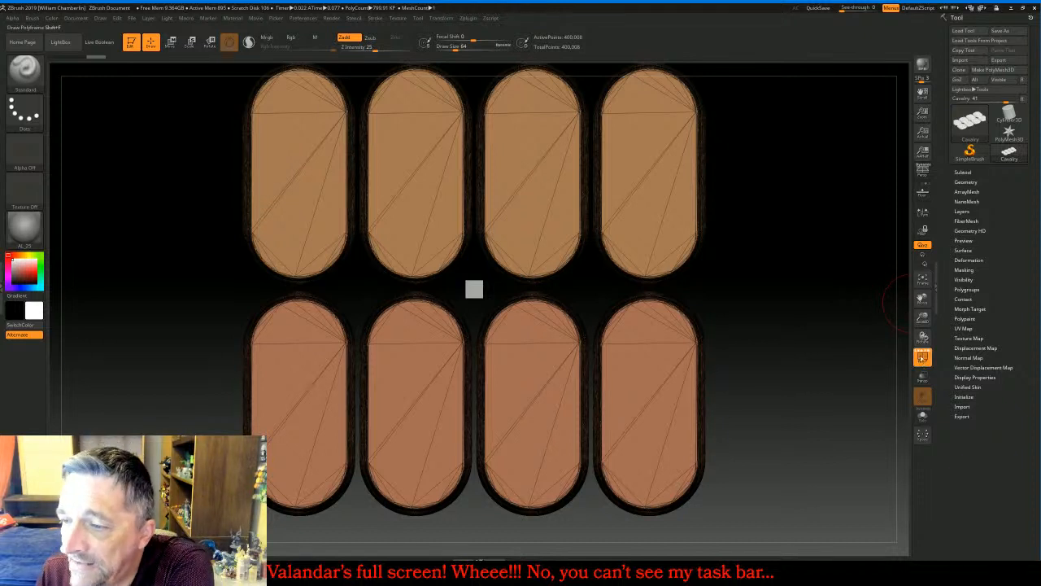
left_click(922, 356)
Try DynaMesh on the cavalry bases at resolution 1024, undo it, and remesh them at resolution 768
left_click(971, 181)
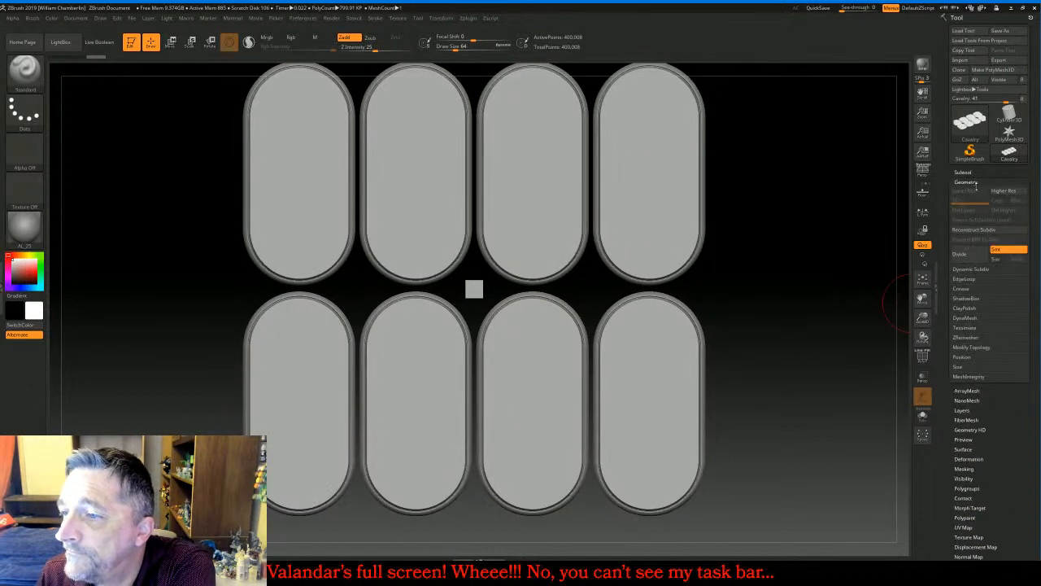
left_click(968, 318)
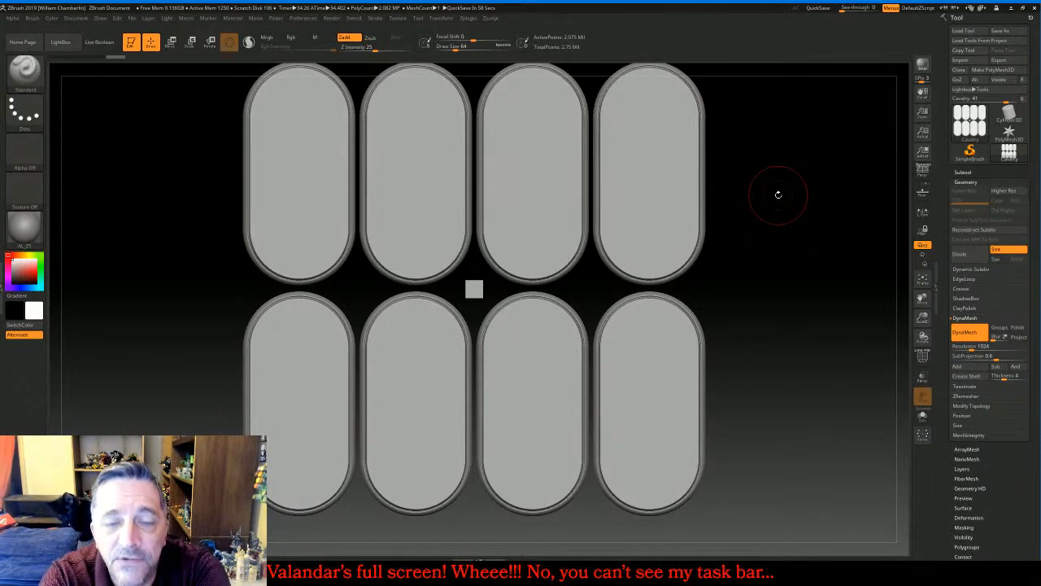
key("ctrl")
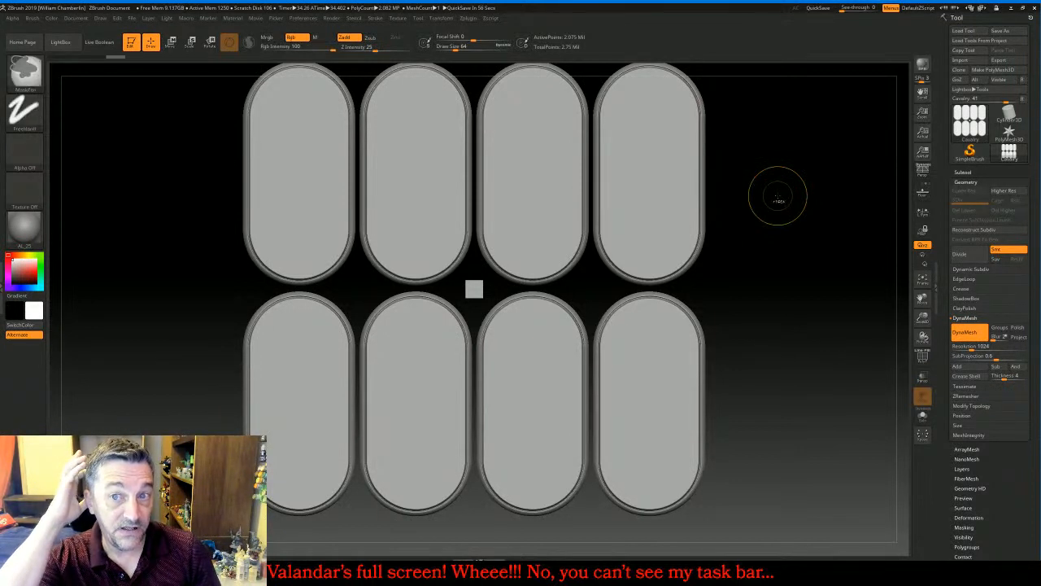
key("ctrl+z")
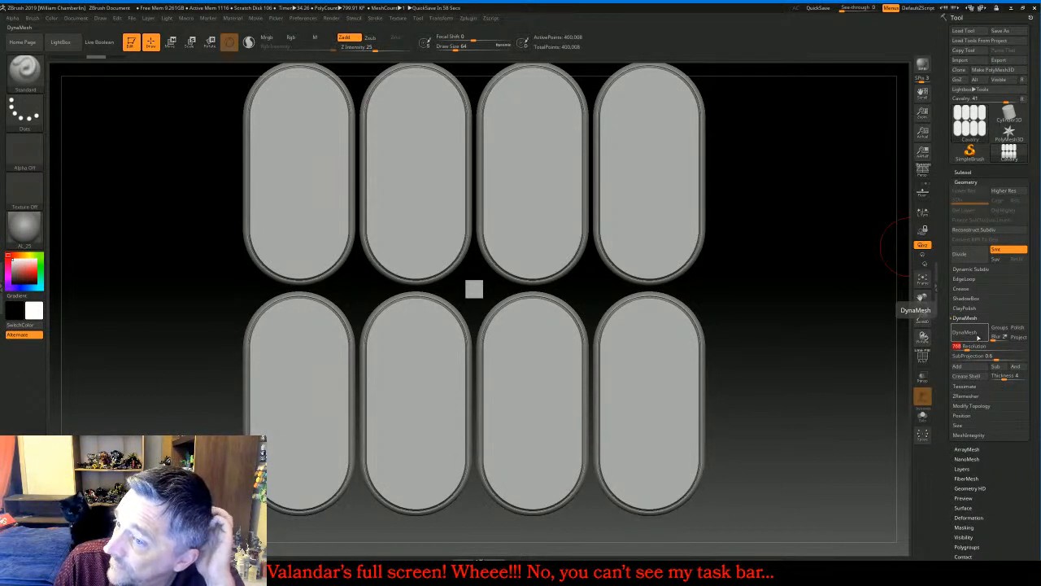
left_click(979, 338)
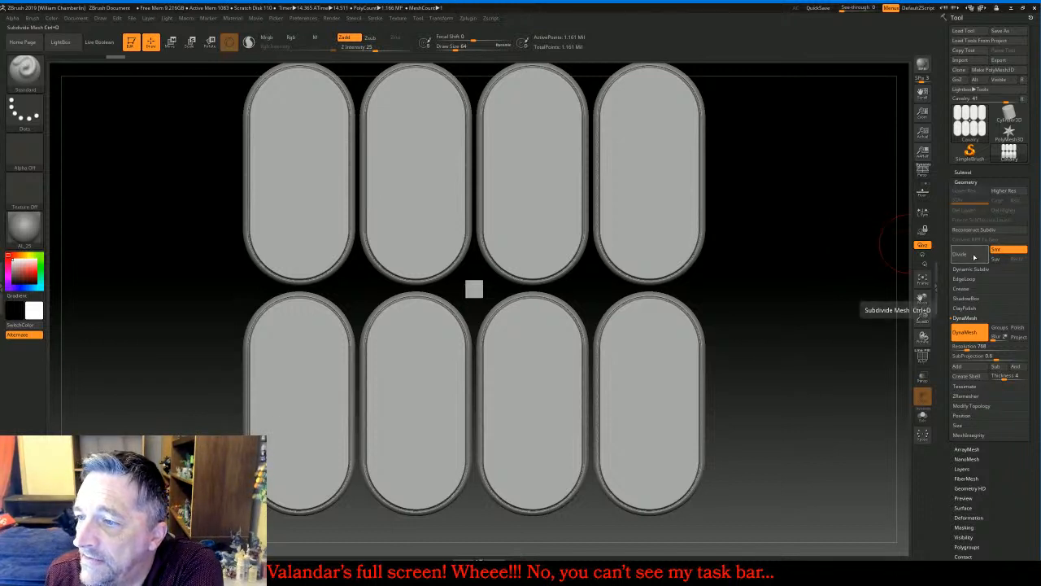
Subdivide the bases once and delete the lower subdivision level, checking the mesh density in the wireframe
left_click(974, 255)
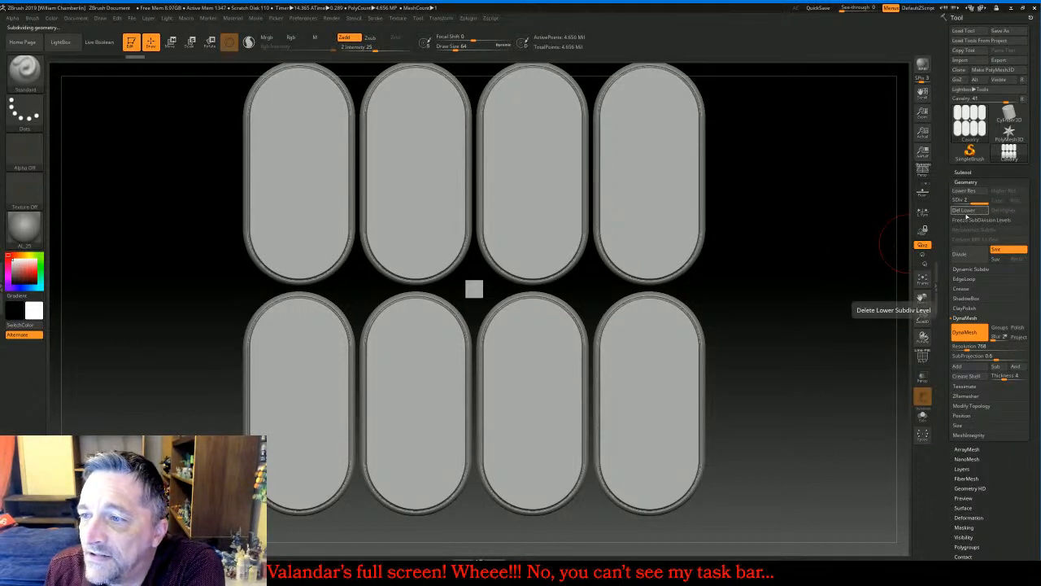
left_click(964, 210)
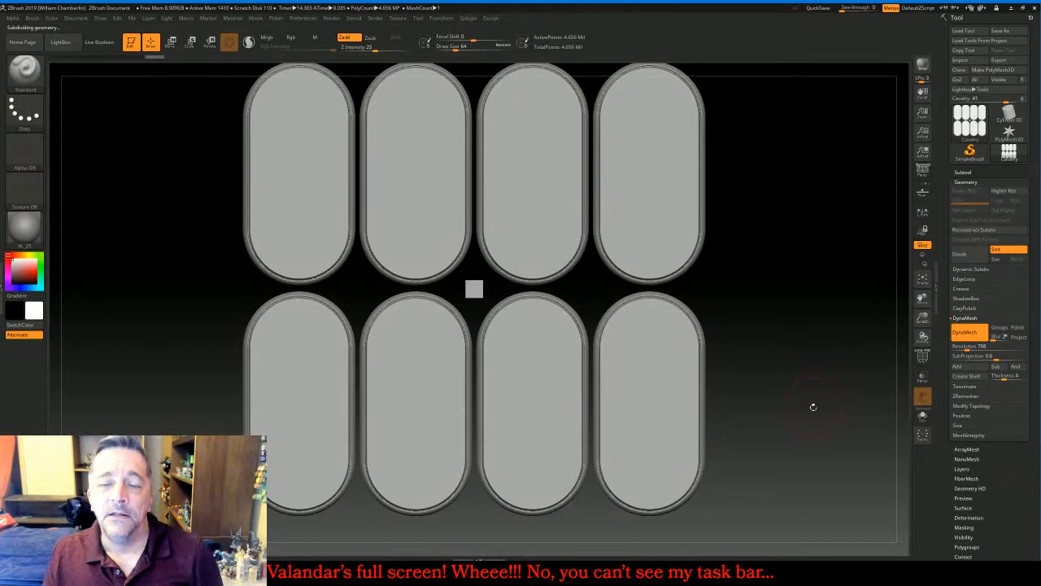
left_click(923, 357)
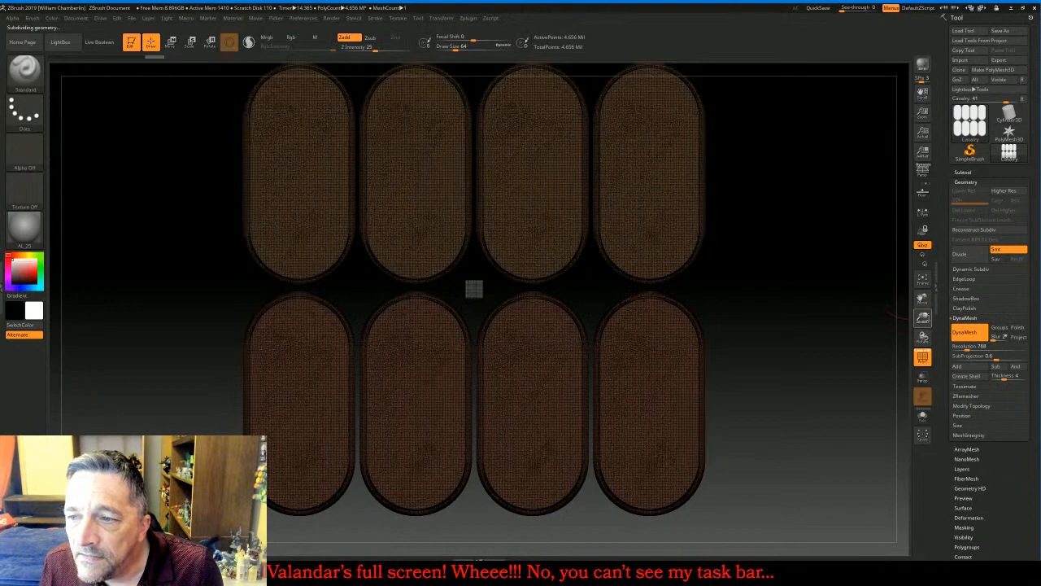
left_click_drag(922, 319, 921, 259)
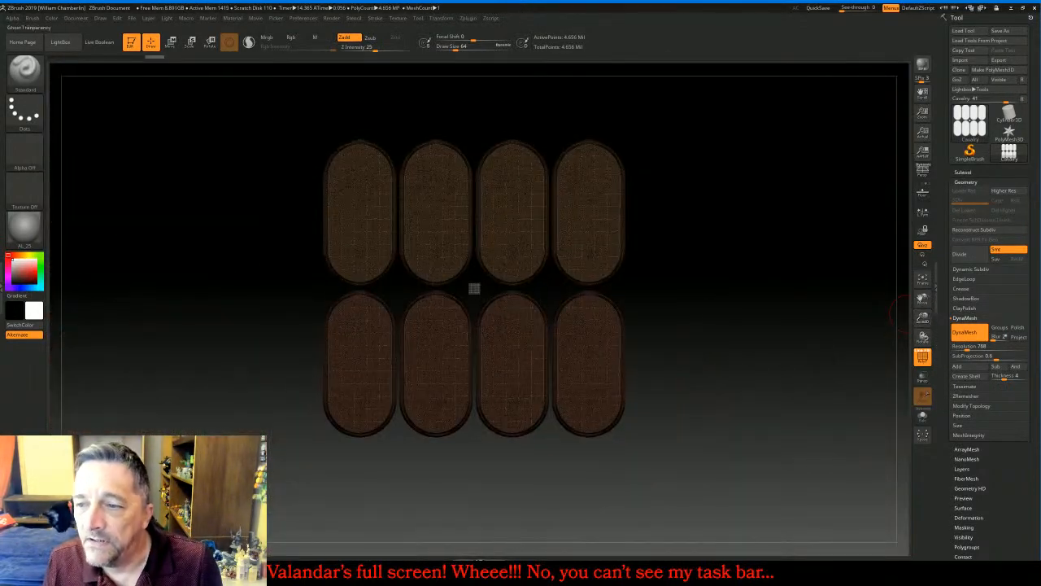
left_click(922, 357)
Mask the sides of all the bases from a straight side view, leaving only their flat top faces unmasked
left_click_drag(827, 420, 825, 323)
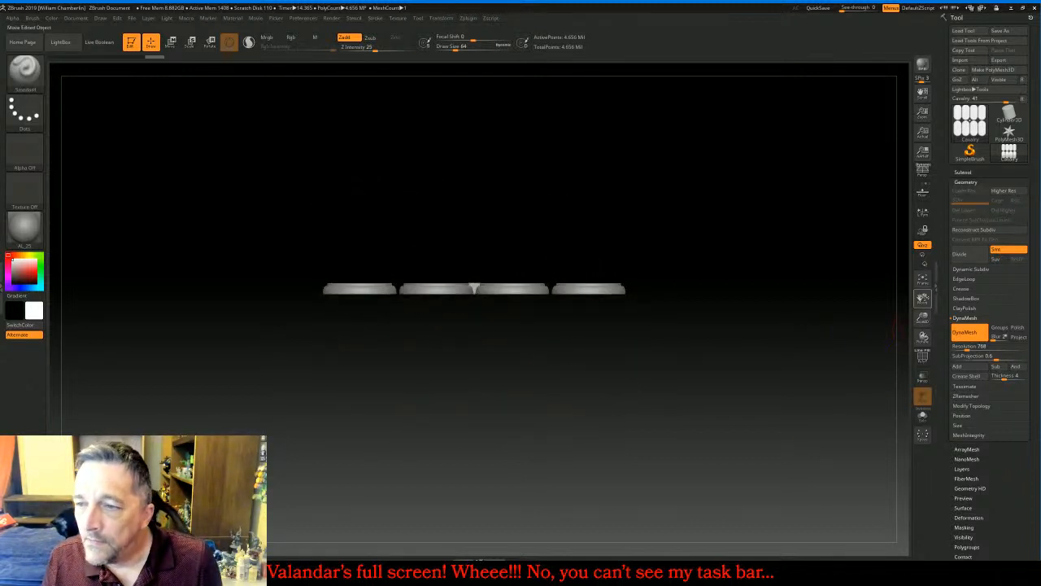
left_click(922, 281)
left_click_drag(922, 318, 922, 312)
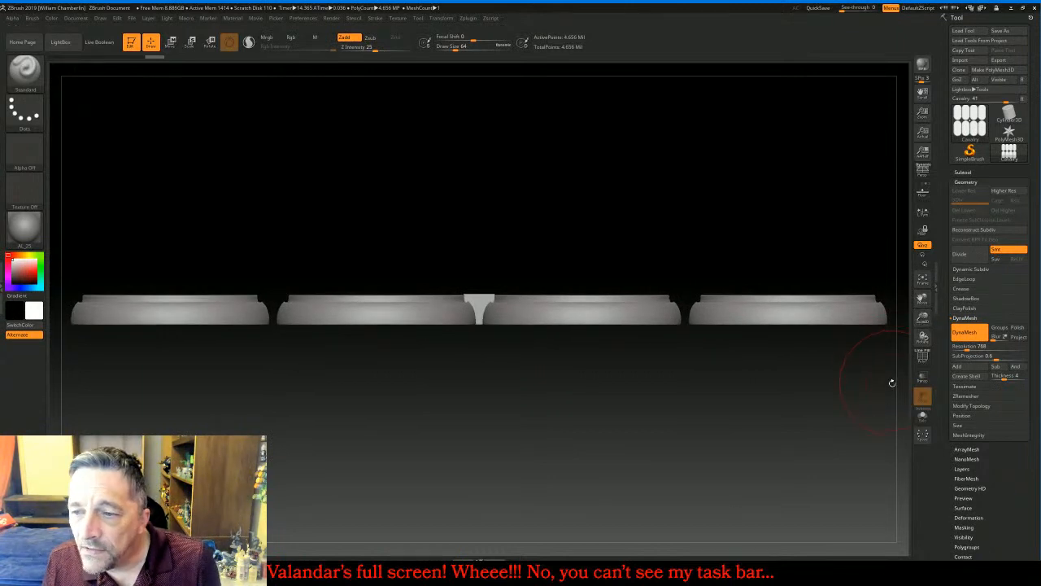
mouse_move(891, 387)
left_mouse_down("ctrl")
mouse_move(542, 358)
mouse_move(473, 342)
left_mouse_up("ctrl")
left_click_drag(54, 295, 56, 296, "ctrl")
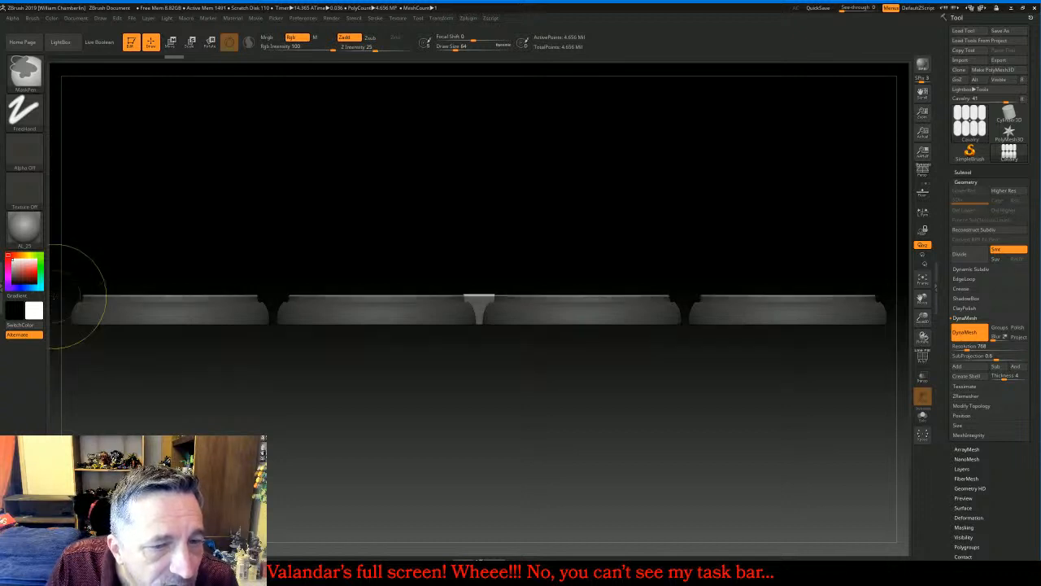
left_click_drag(764, 394, 765, 407)
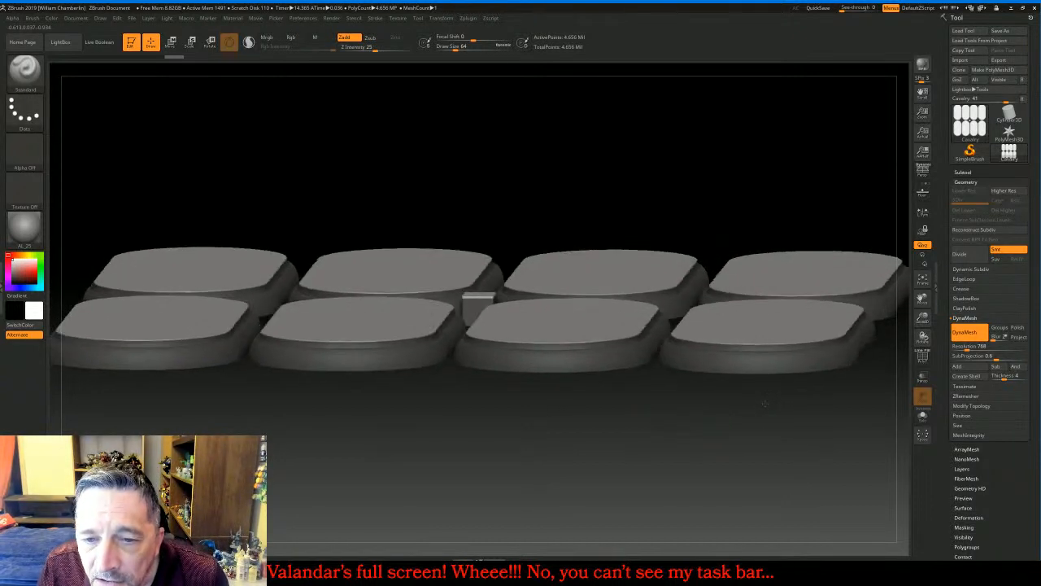
Grow the mask twice toward the rims of the top faces and sharpen its edge twice
left_click(968, 527)
left_click_drag(922, 318, 940, 418)
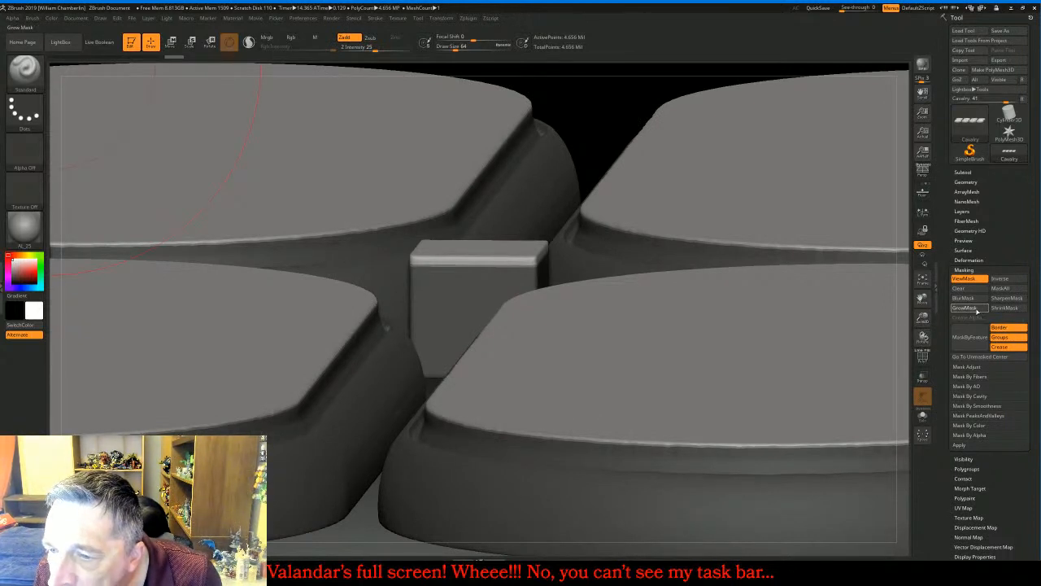
left_click(977, 310)
left_click(977, 311)
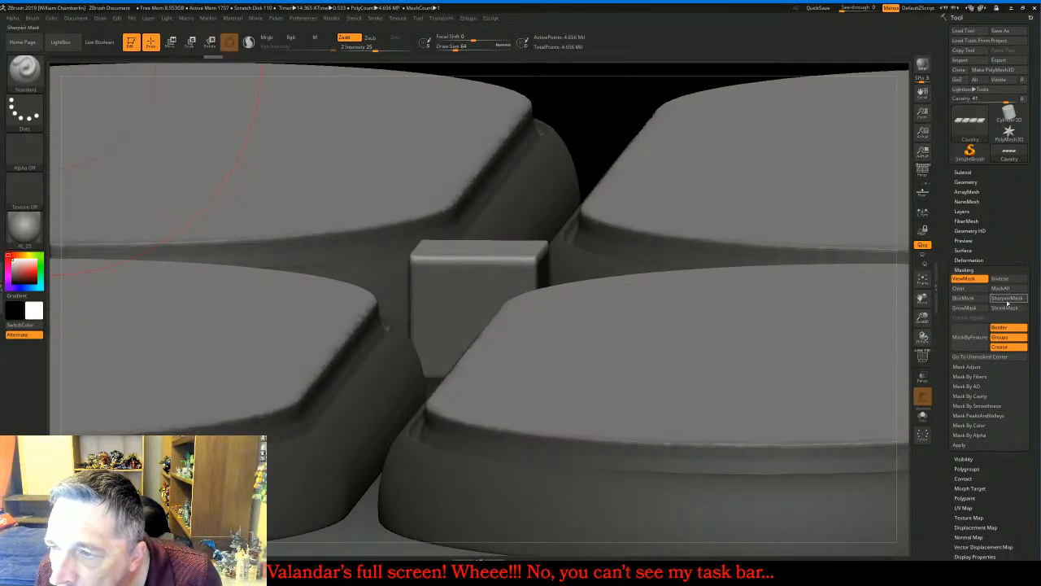
left_click(1007, 299)
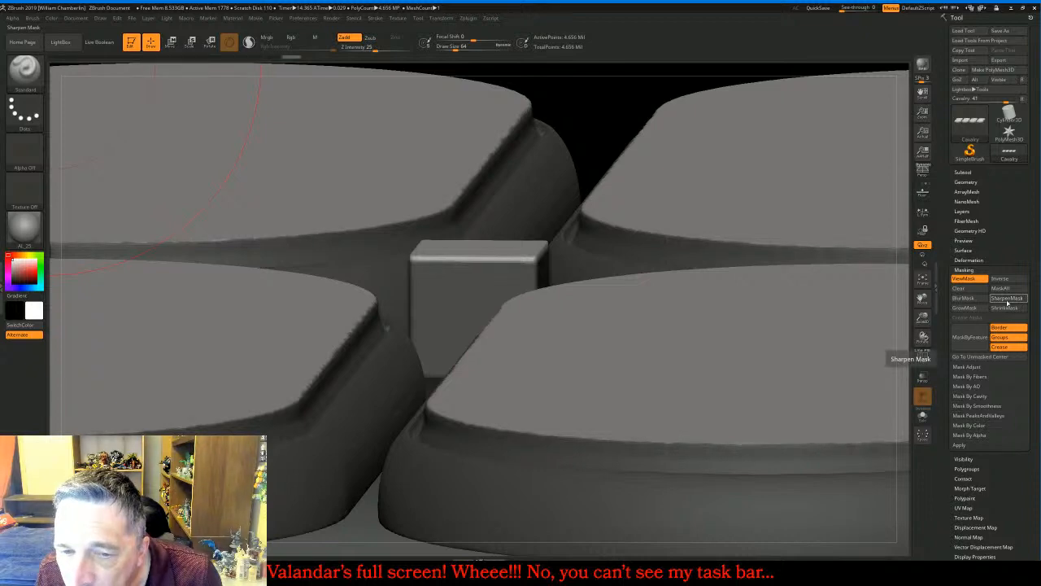
left_click(1007, 300)
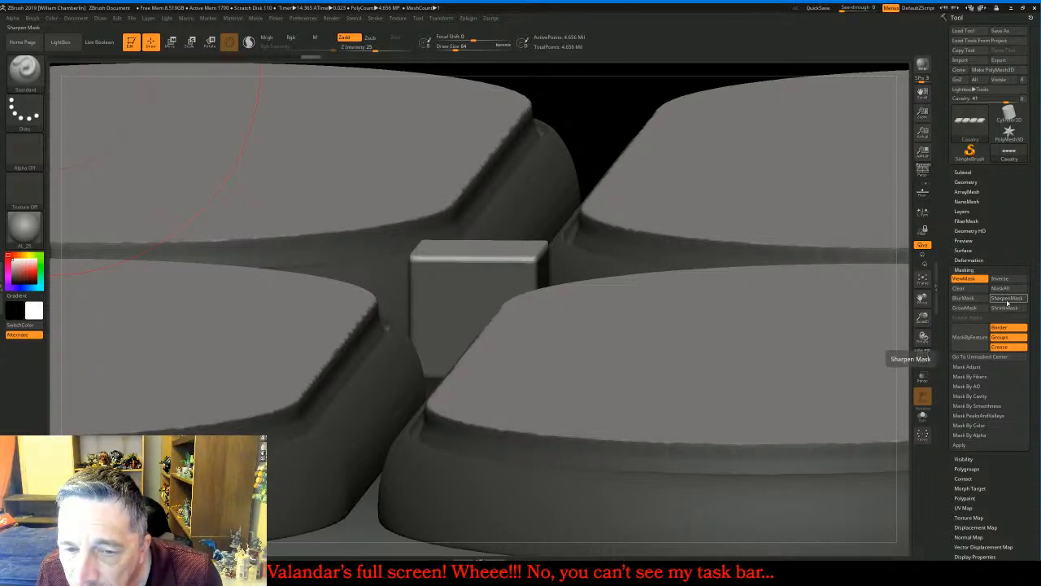
Examine the masked bases from above and from the side, and fit the whole mesh to the view
left_click(923, 280)
left_click_drag(704, 203, 712, 242)
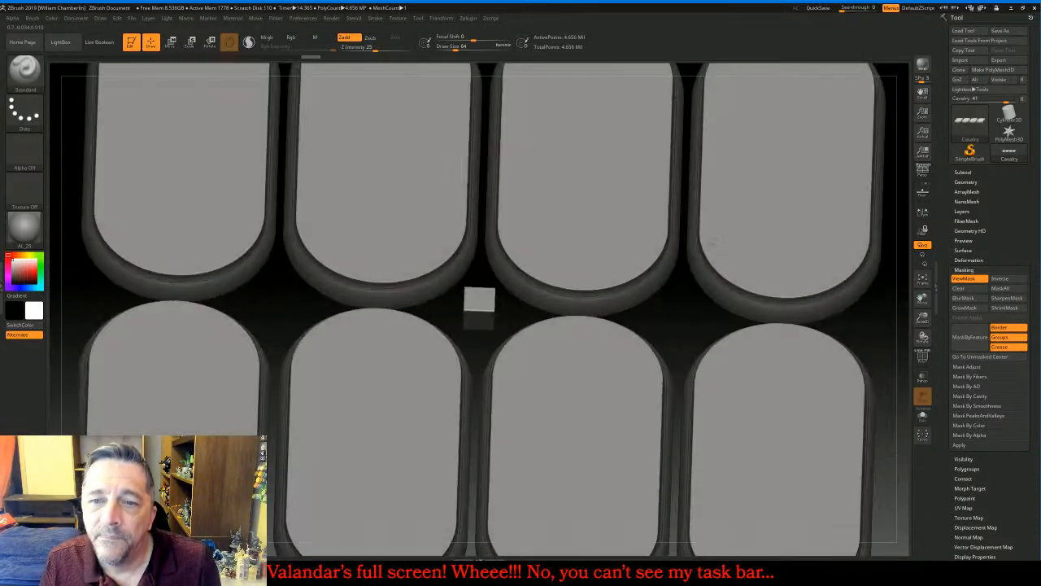
key("p")
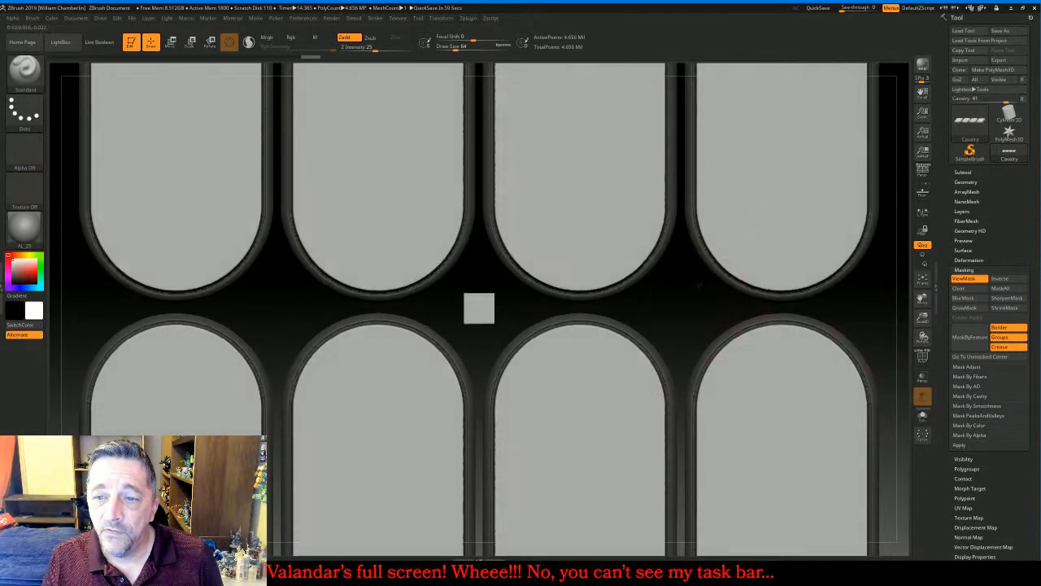
left_click_drag(700, 286, 701, 231)
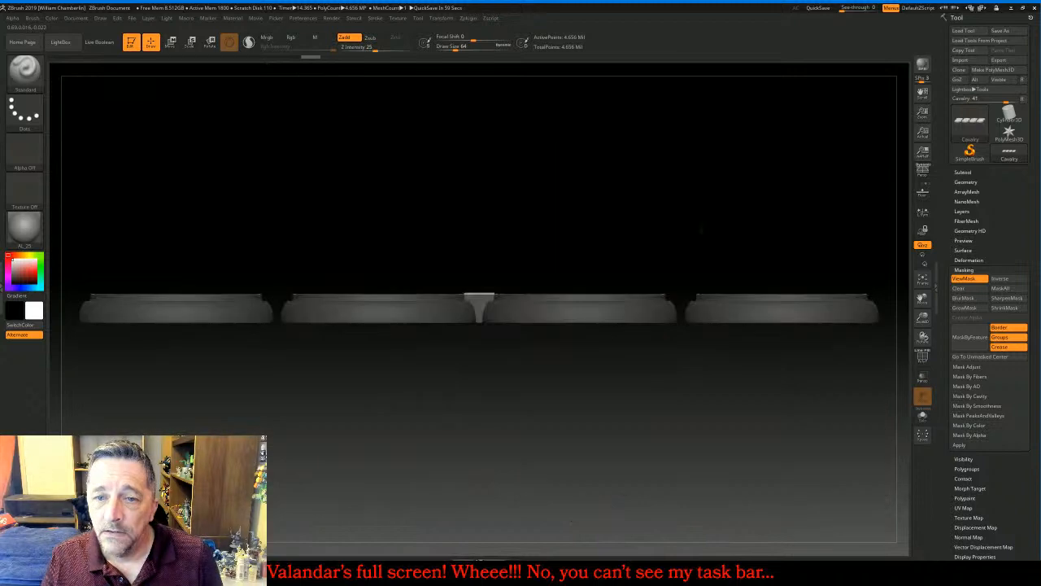
left_click_drag(674, 195, 671, 277)
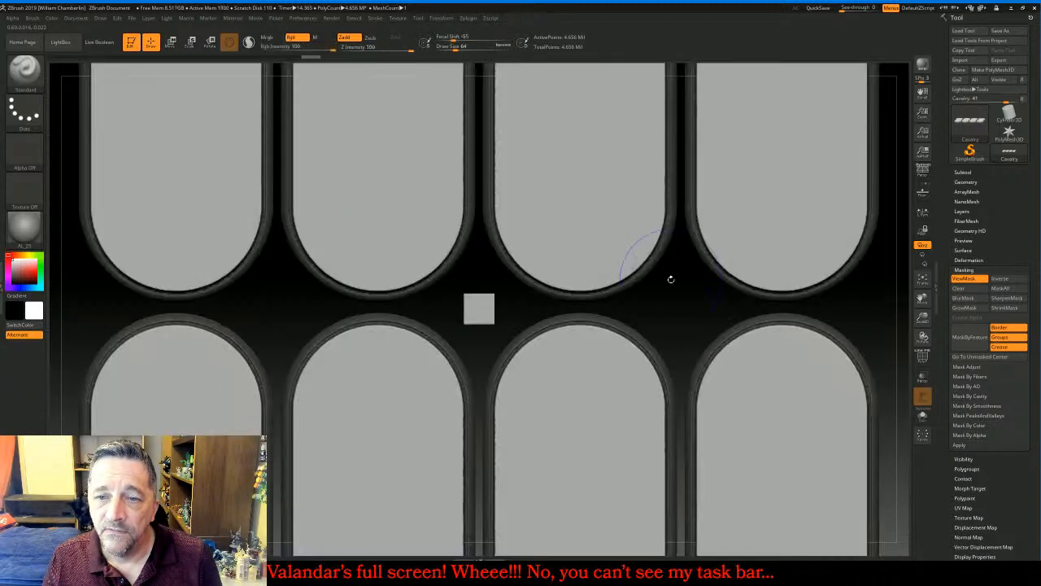
left_click(922, 281)
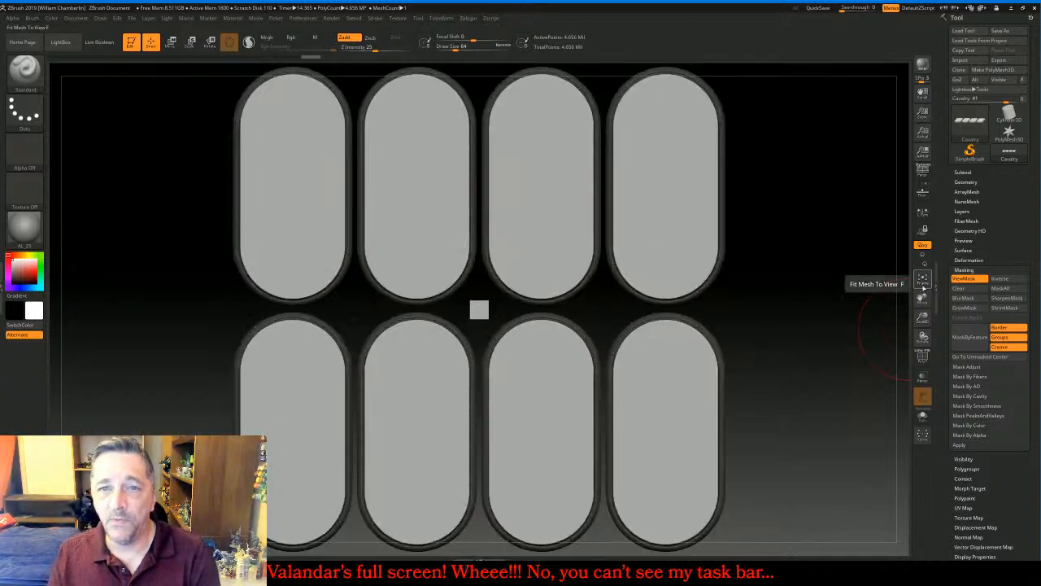
Set up the Layer brush with the DragRect stroke and a Z intensity of 15
left_click_drag(923, 316, 922, 320)
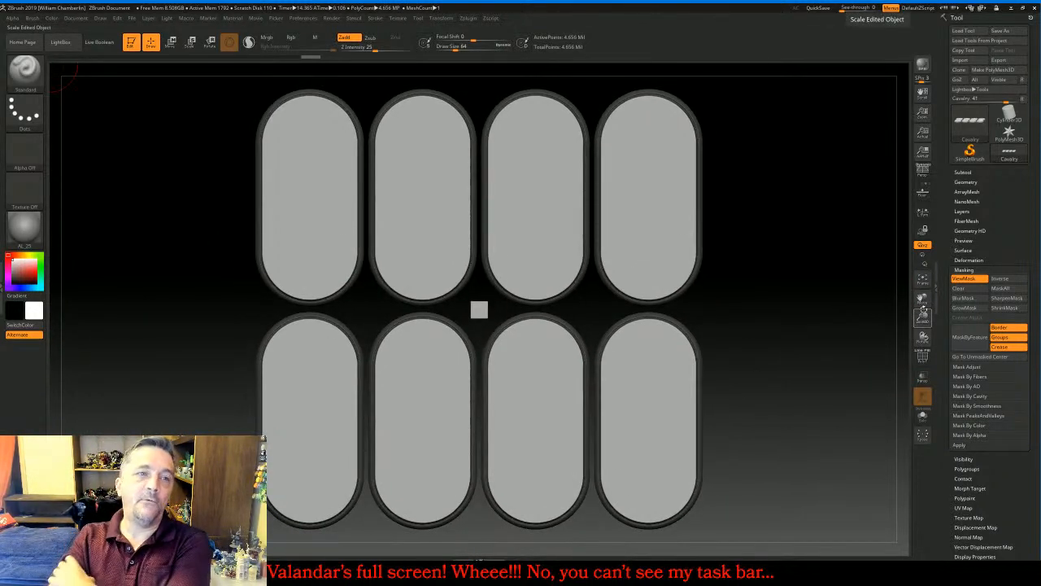
left_click(24, 72)
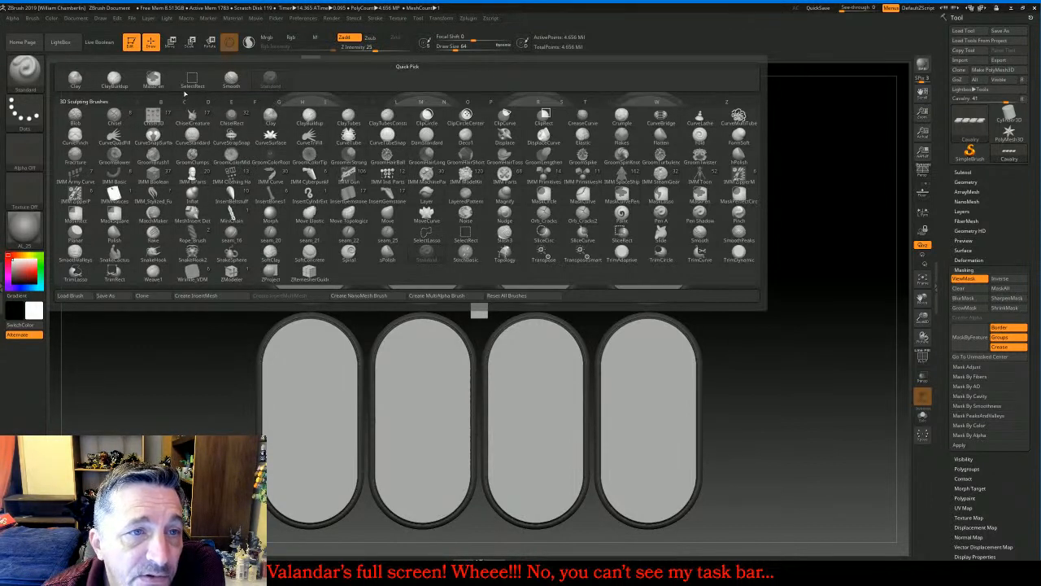
left_click(412, 192)
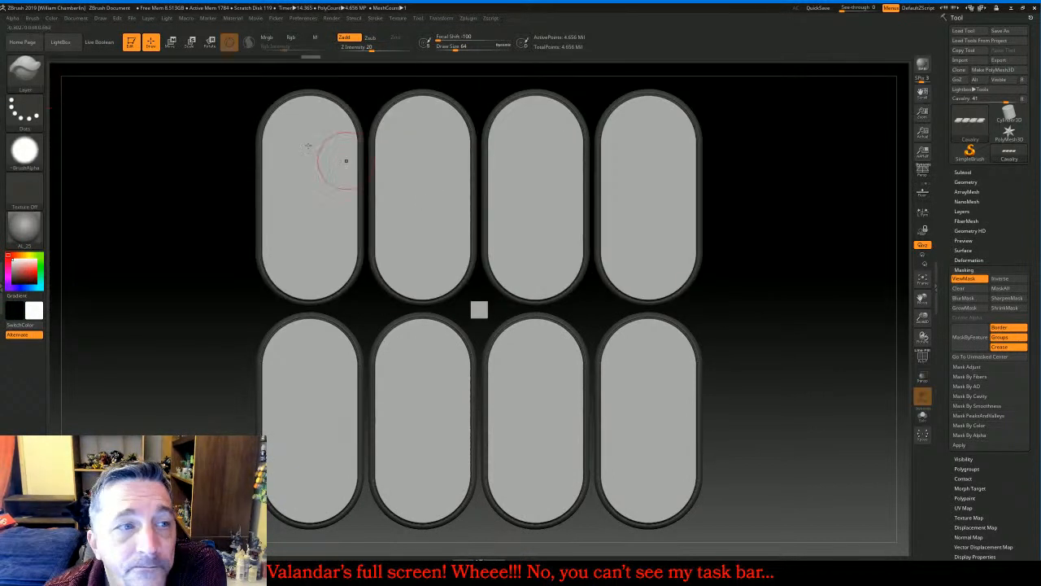
left_click(25, 115)
left_click(108, 117)
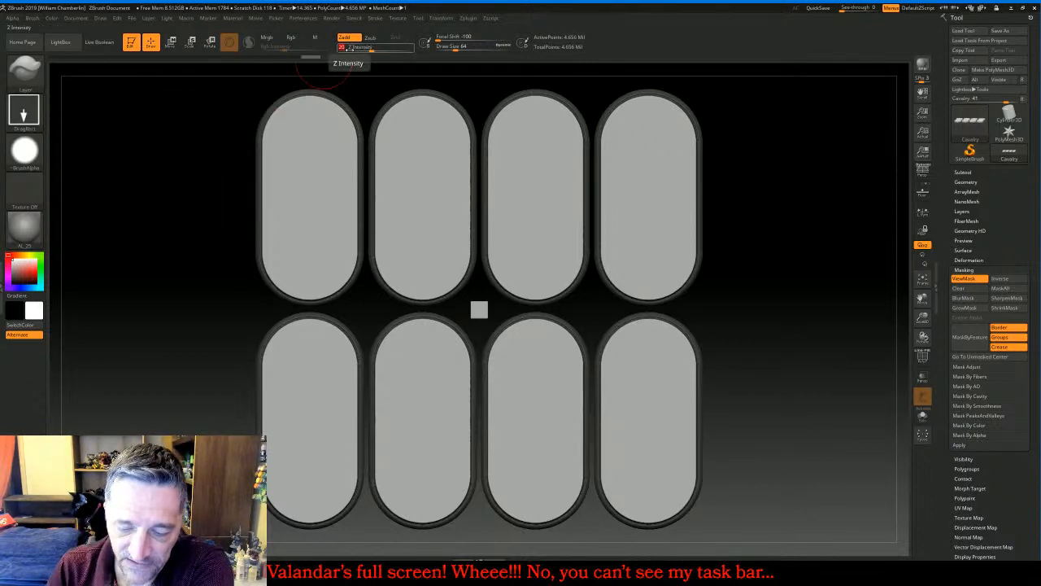
key("Return")
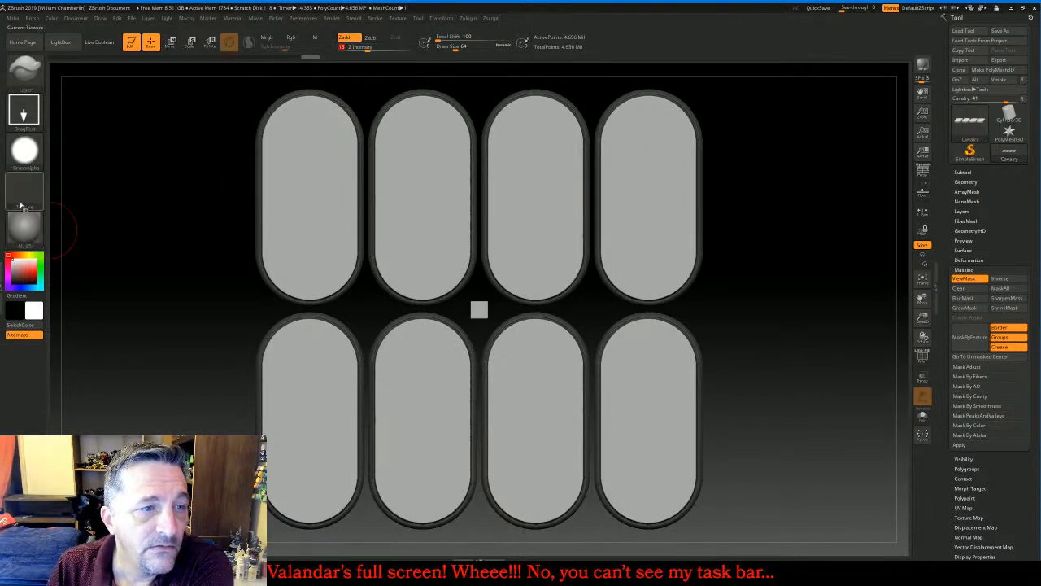
Import Alien01.bmp from the MassBases Alien folder as the brush alpha, previewing the files as large icons
left_click(25, 155)
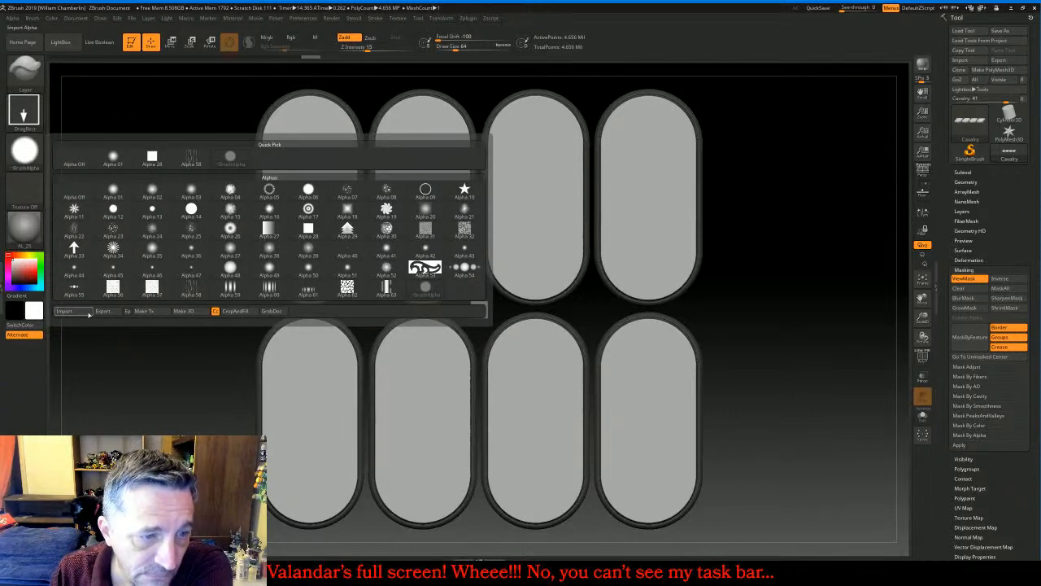
left_click(85, 311)
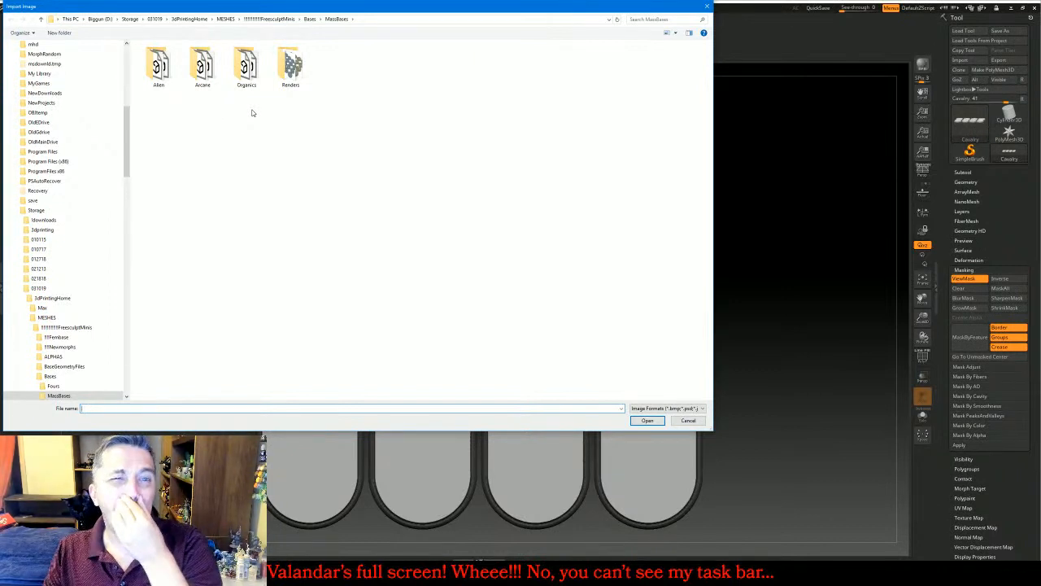
double_click(158, 65)
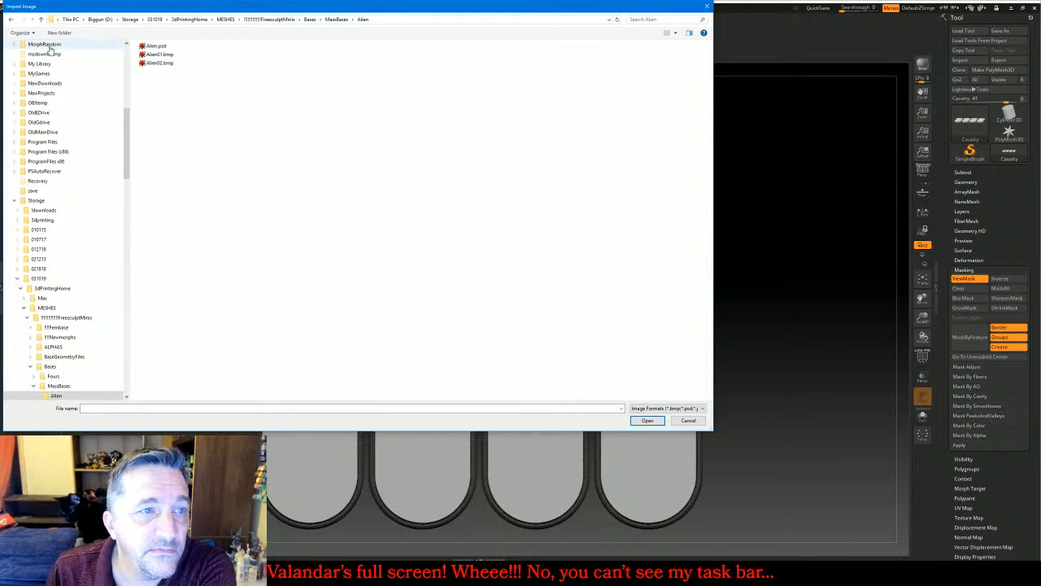
left_click(172, 57)
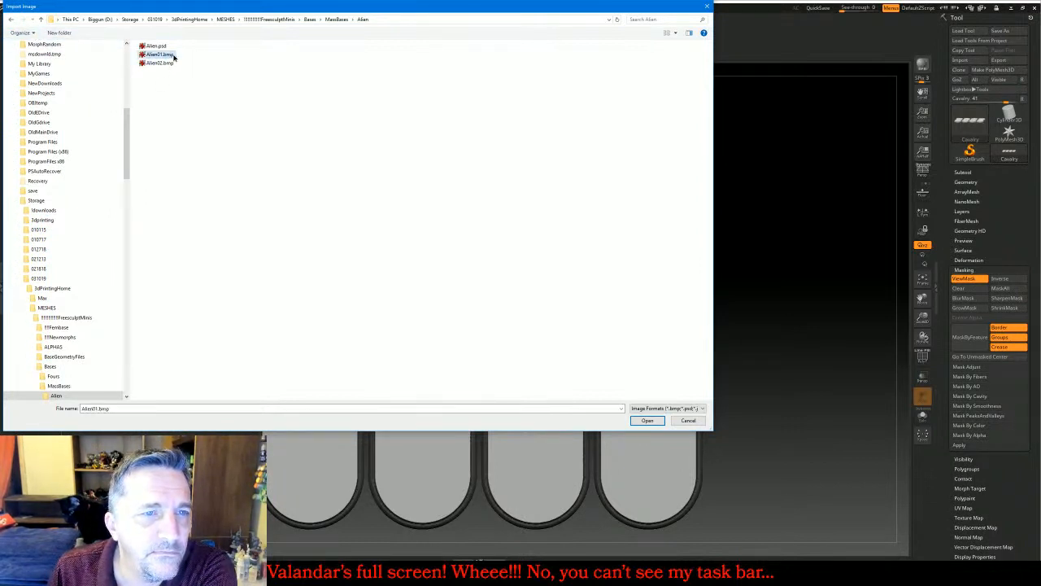
right_click(306, 119)
mouse_move(303, 121)
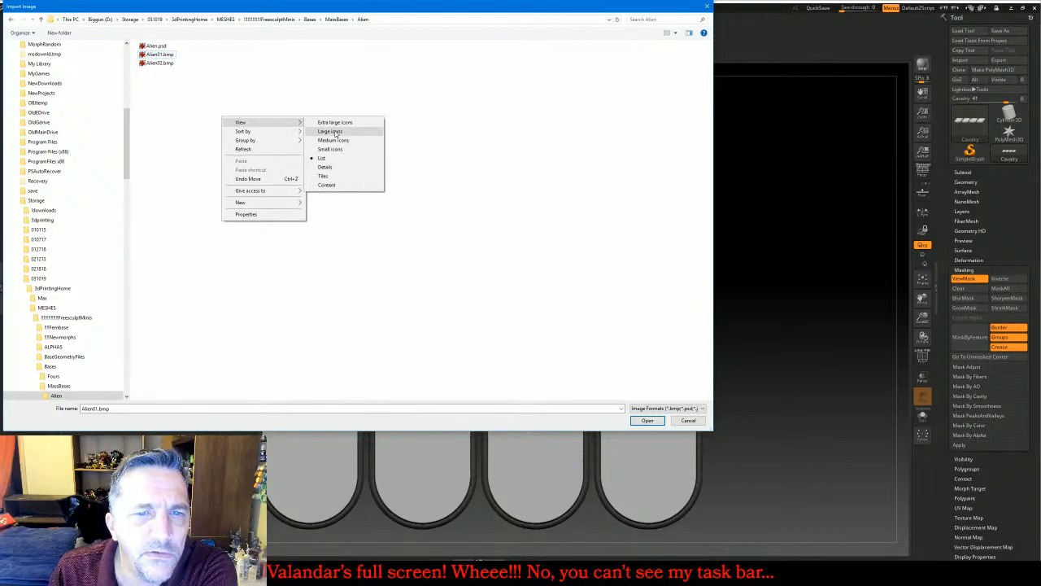
left_click(335, 135)
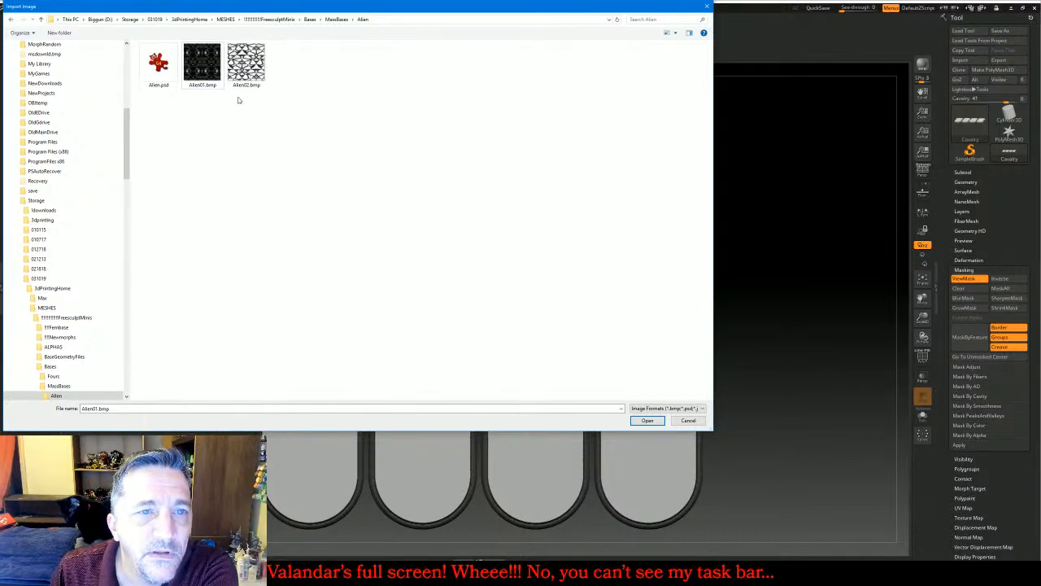
left_click(658, 420)
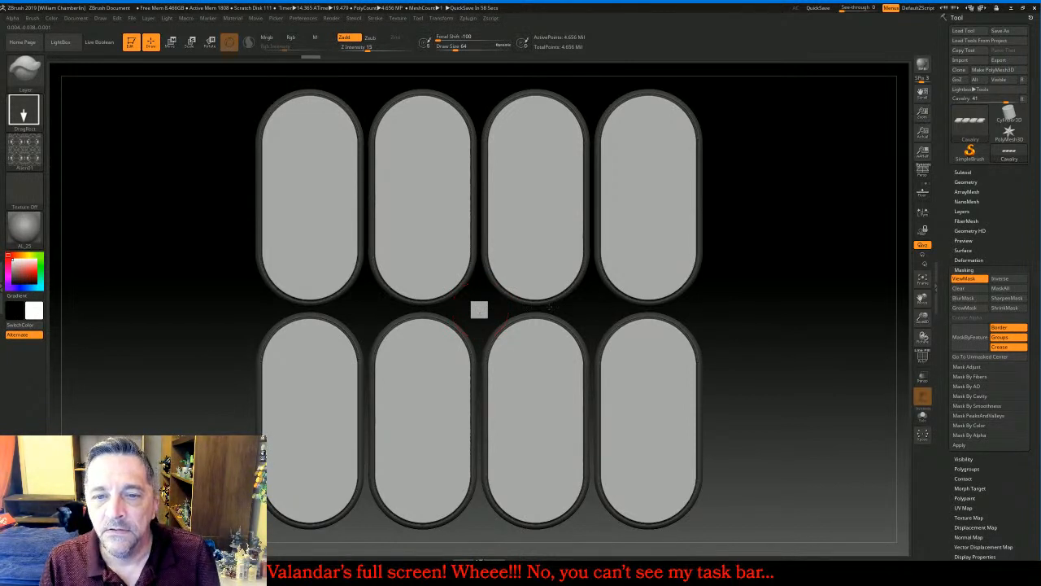
Try stamping the alien pattern across all the bases at Z intensity 15, check its relief at an angle, and undo it
left_click_drag(550, 307, 807, 220)
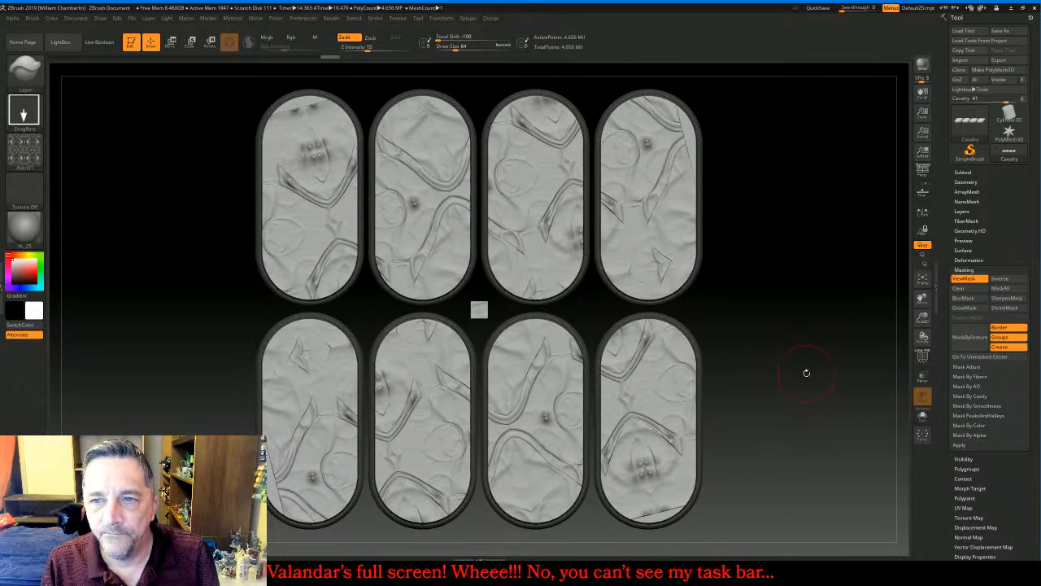
left_click_drag(807, 372, 803, 282)
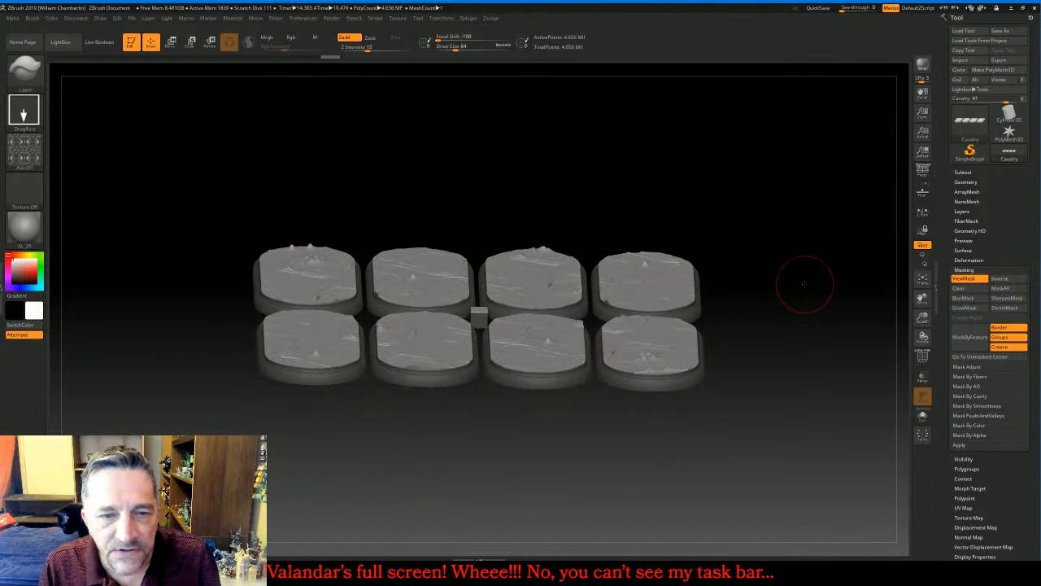
key("ctrl+z")
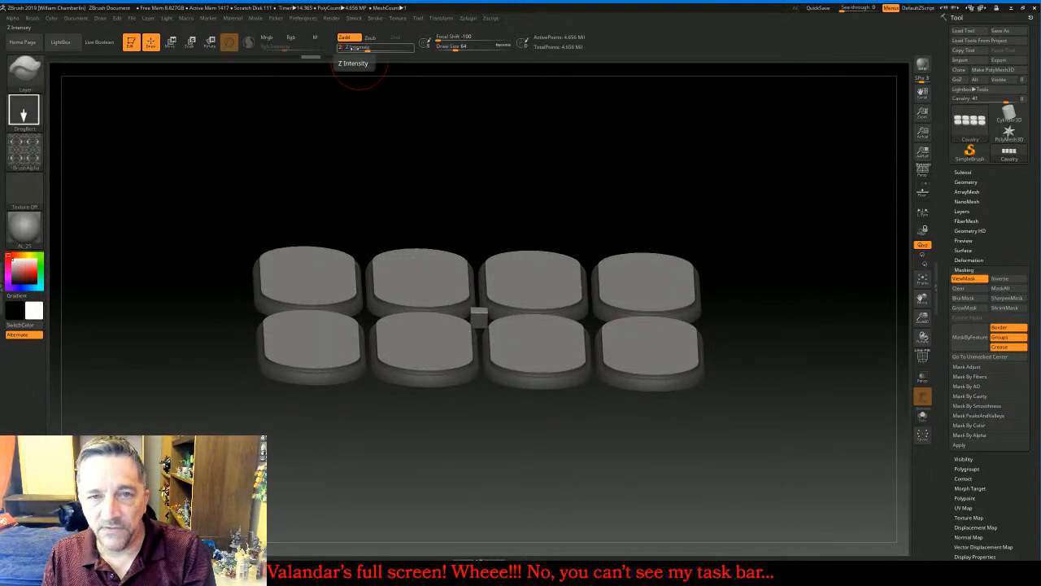
Try the alien stamp from straight above at Z intensity 25, check its relief at an angle, and undo it
left_click_drag(779, 181, 804, 271, "shift")
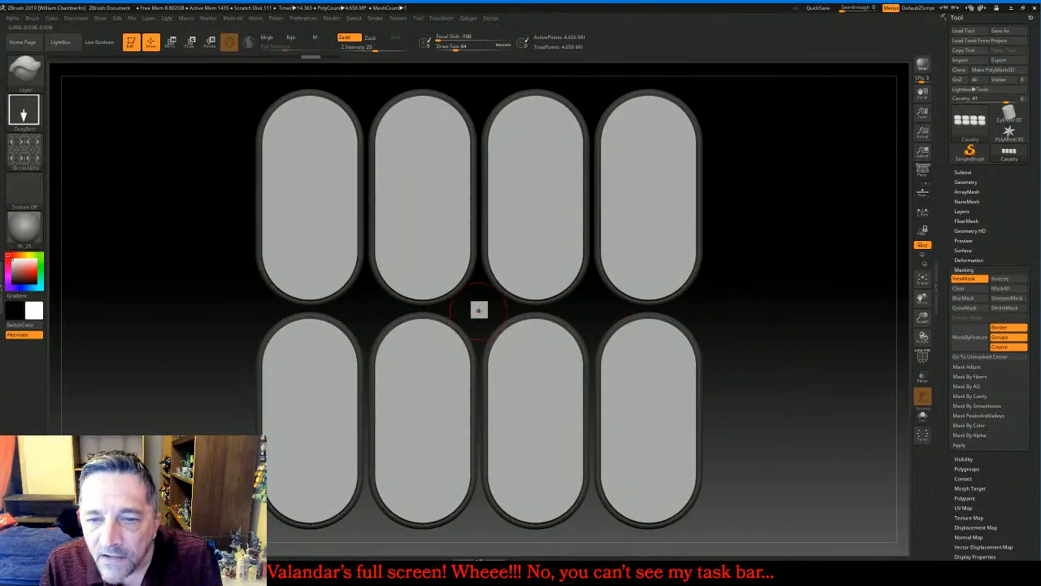
mouse_move(480, 310)
left_mouse_down()
mouse_move(660, 456)
mouse_move(717, 464)
mouse_move(740, 483)
left_mouse_up()
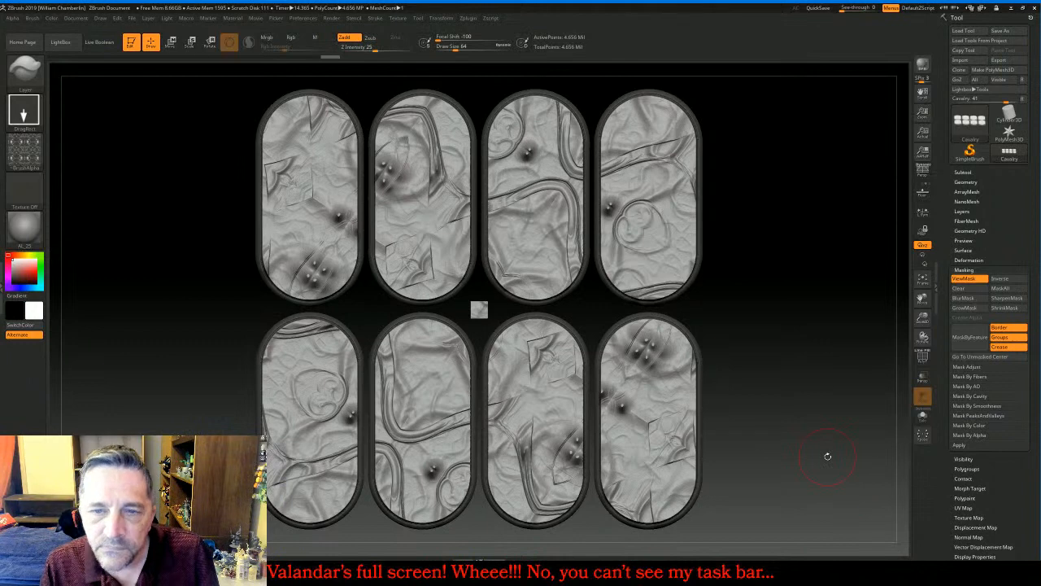
left_click_drag(822, 452, 818, 363)
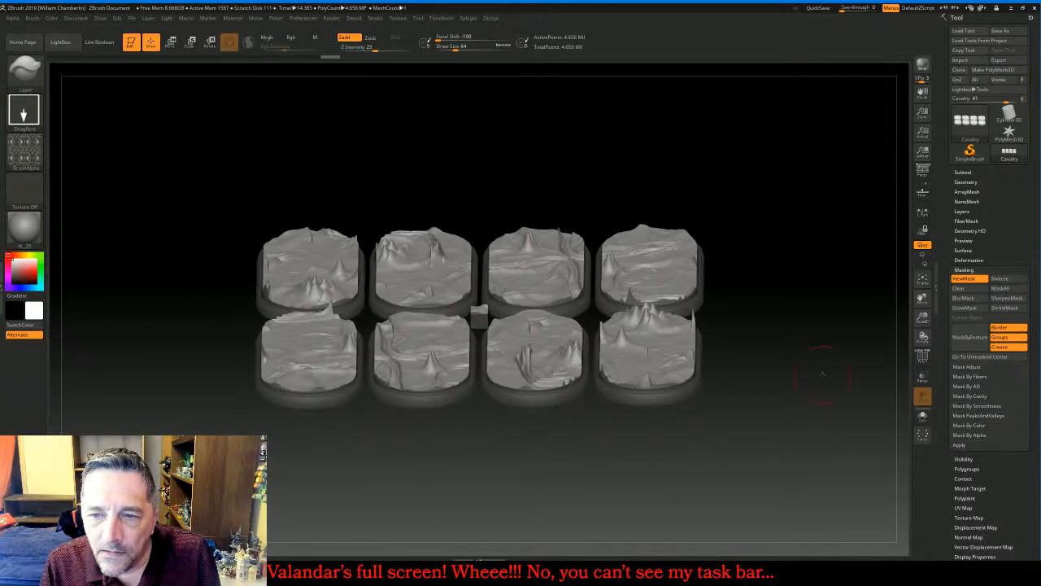
key("ctrl+z")
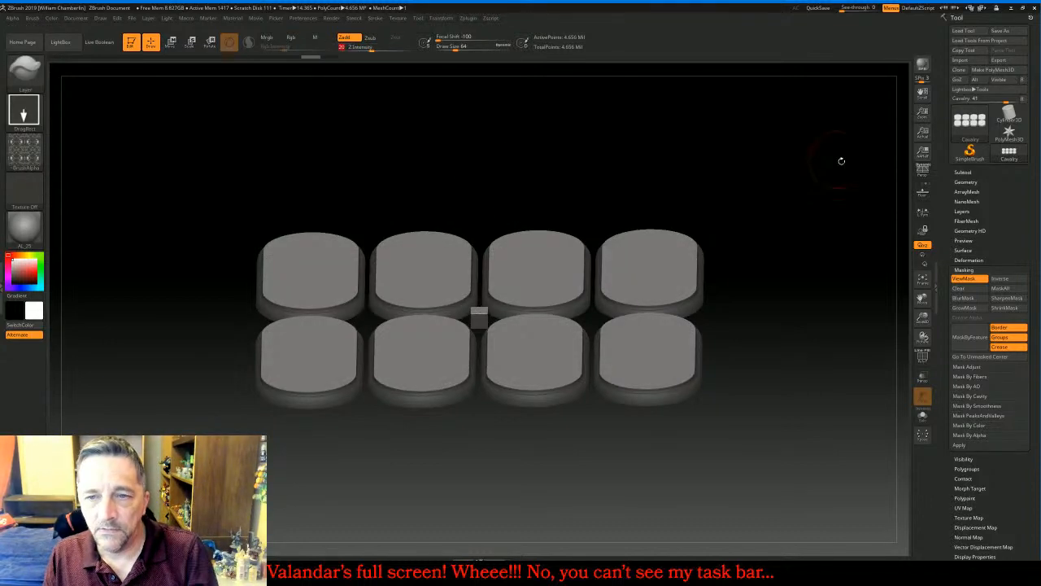
Stamp the alien pattern across all the bases at Z intensity 20 and clear the mask, checking the relief at an angle
mouse_move(479, 314)
left_mouse_down()
mouse_move(488, 321)
mouse_move(473, 323)
left_mouse_up()
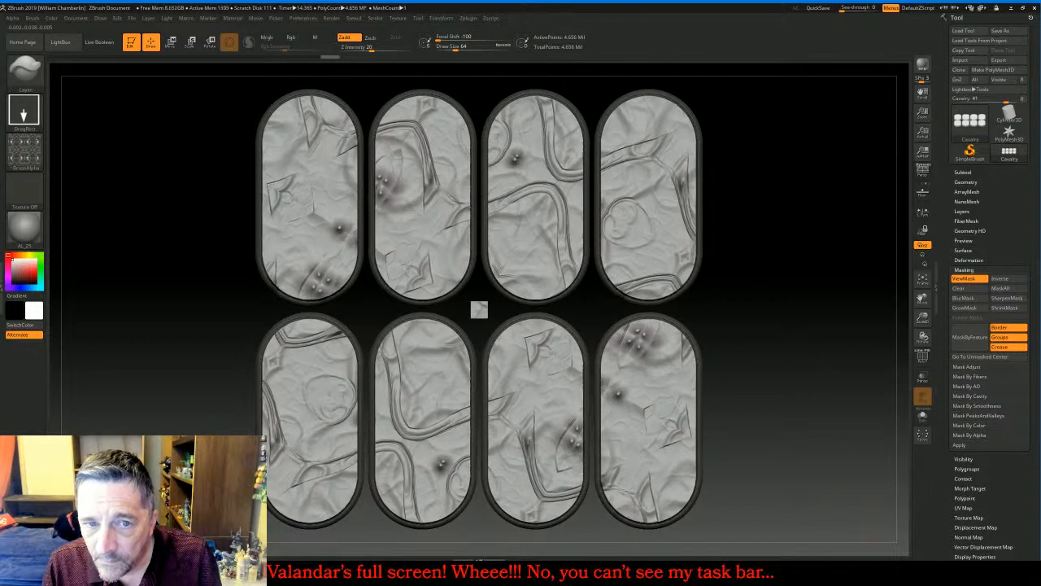
mouse_move(827, 456)
left_mouse_down()
mouse_move(850, 399)
mouse_move(848, 365)
mouse_move(819, 344)
mouse_move(808, 372)
mouse_move(745, 354)
mouse_move(783, 354)
mouse_move(739, 232)
mouse_move(789, 244)
mouse_move(778, 265)
left_mouse_up()
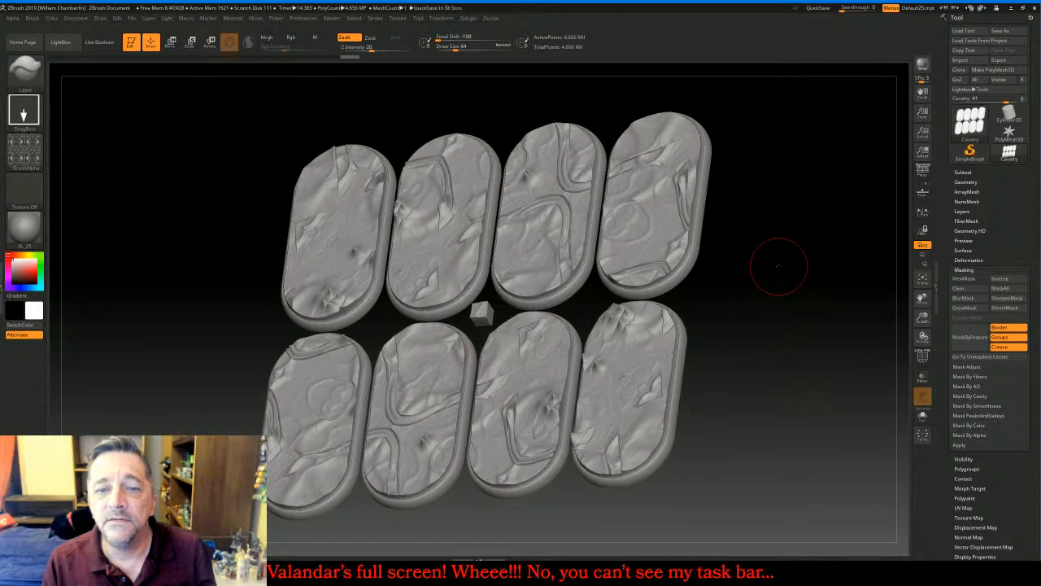
left_click_drag(790, 262, 798, 283)
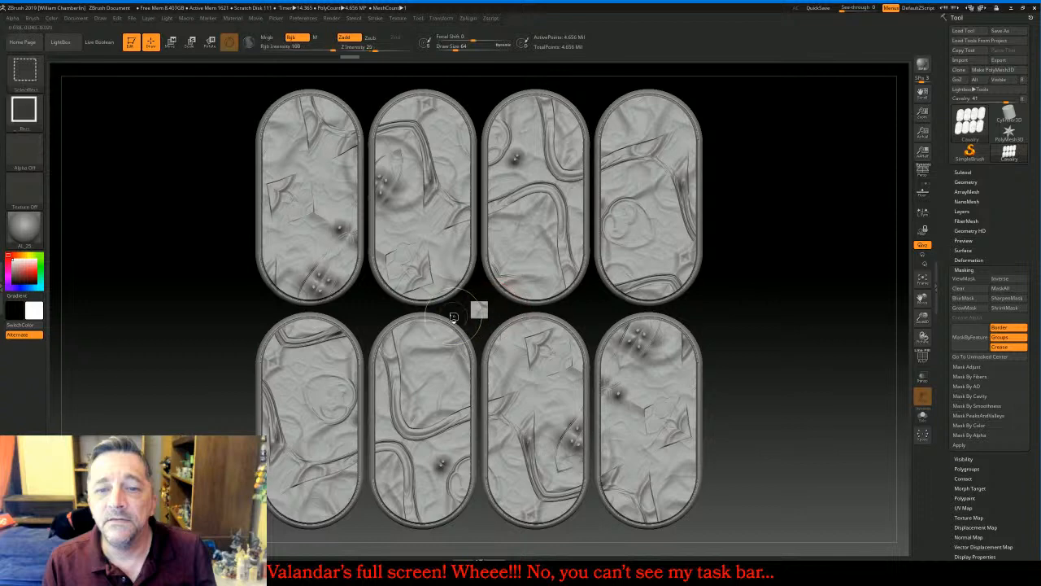
Hide the small cube in the middle of the bases and delete the hidden geometry
left_click(478, 309, "ctrl+shift")
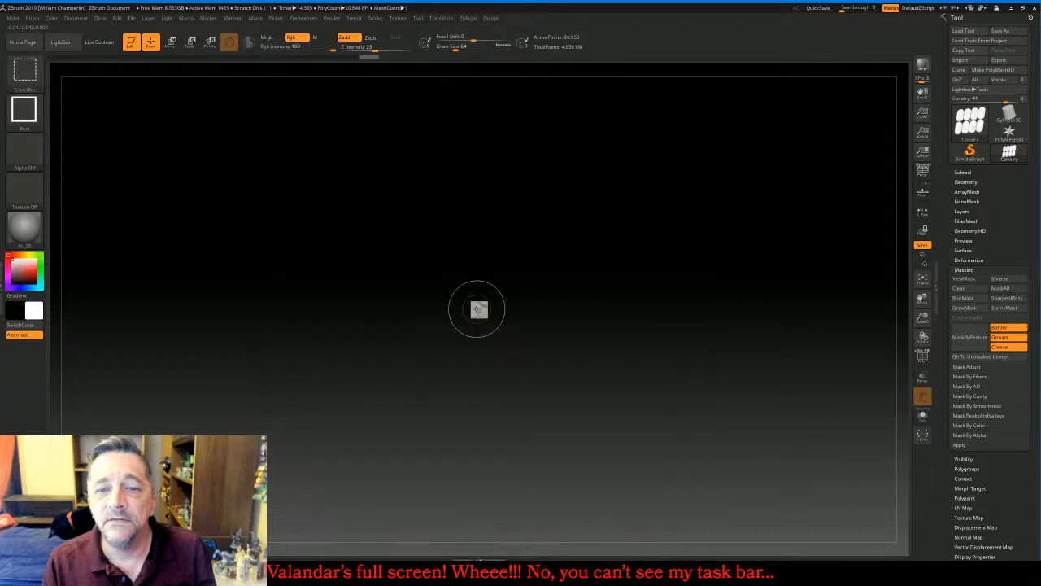
left_click(478, 309, "ctrl+shift")
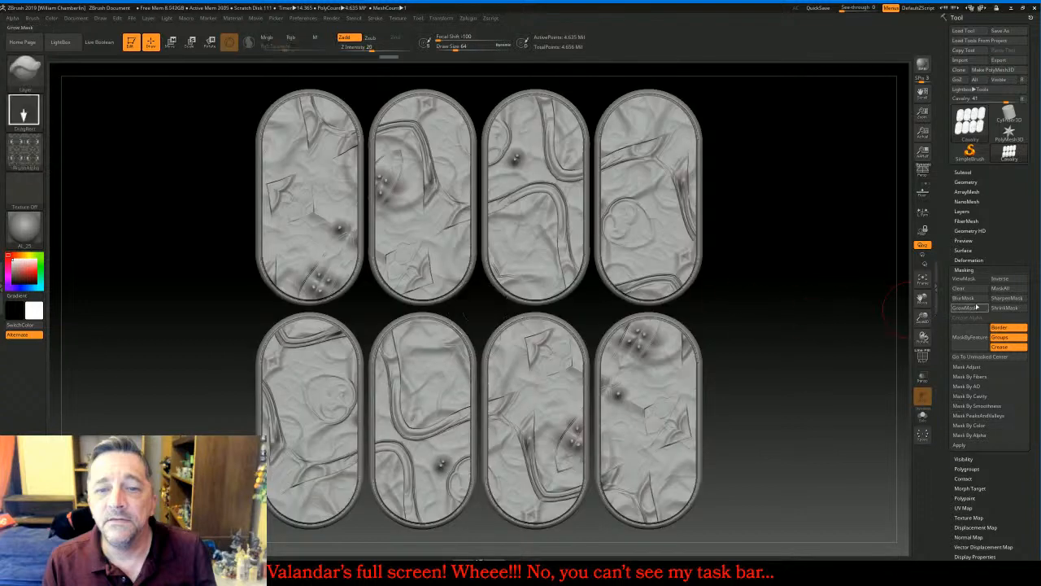
left_click(982, 184)
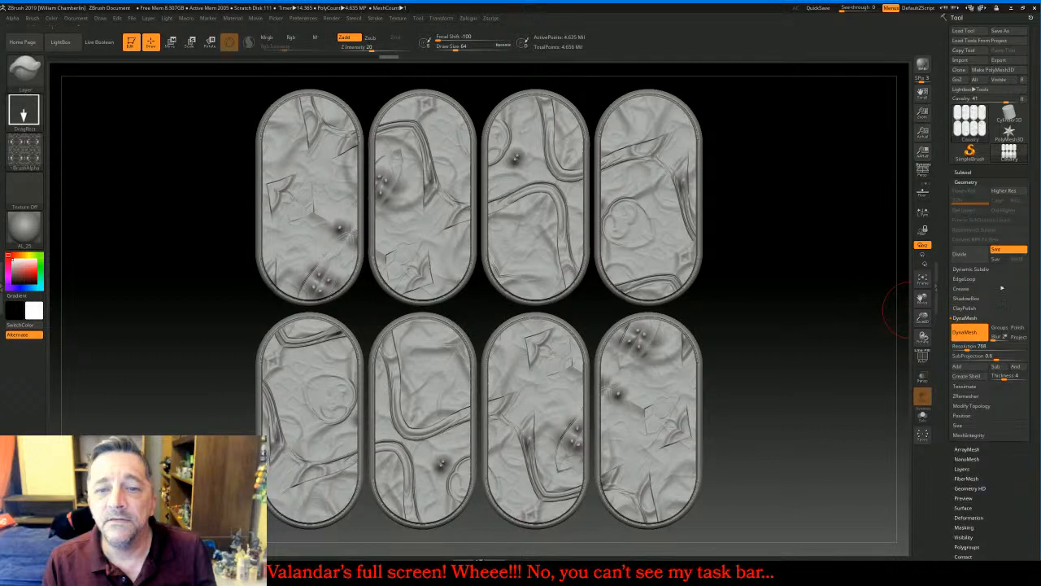
left_click(978, 407)
left_click(968, 385)
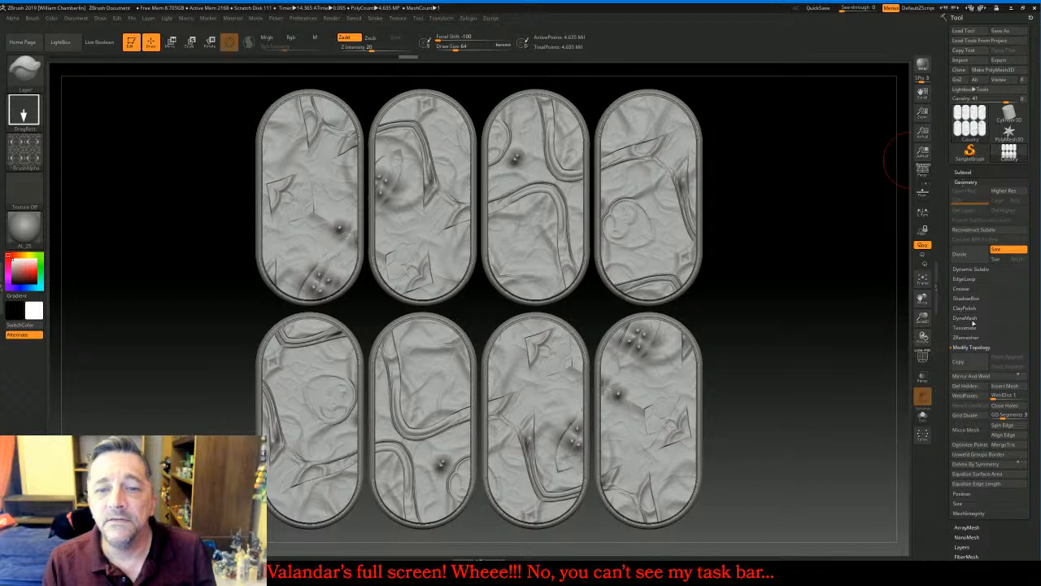
Remesh the sculpted bases with DynaMesh at resolution 768, keep the plugin tools open, and check the mesh density in the wireframe
left_click(973, 321)
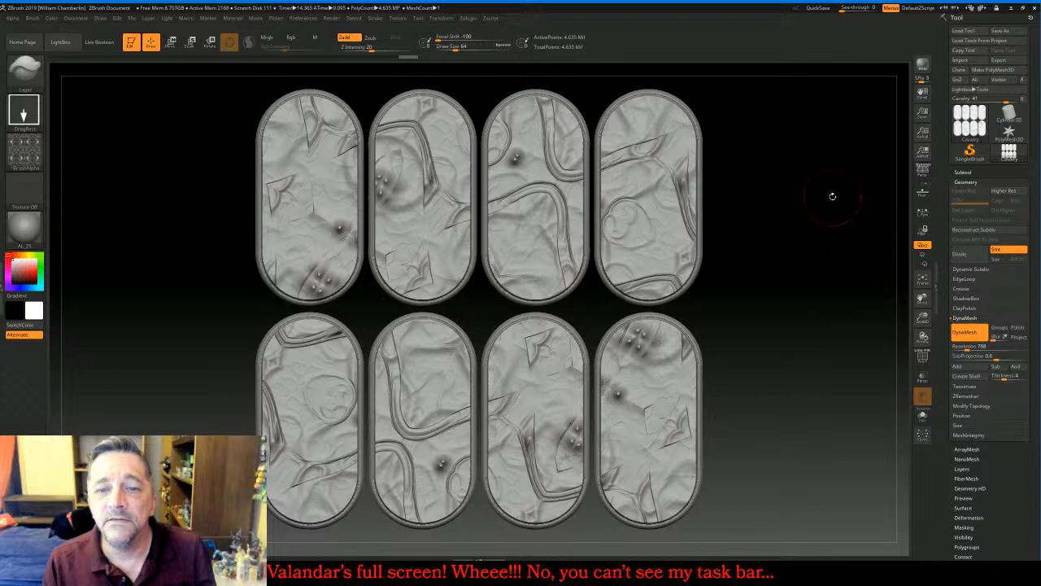
left_click_drag(806, 169, 831, 210, "ctrl")
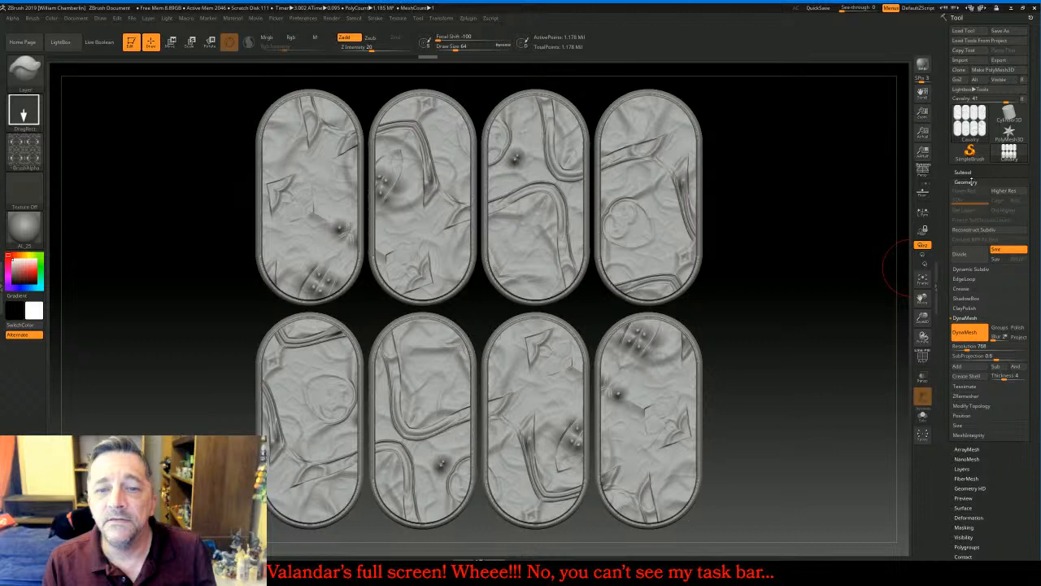
left_click(468, 18)
left_click(464, 29)
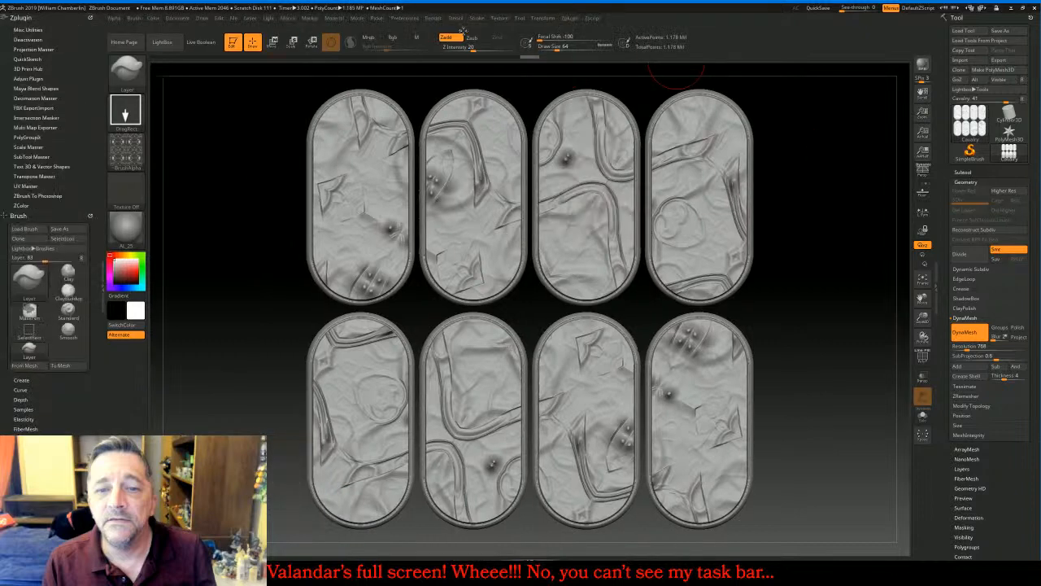
left_click(923, 358)
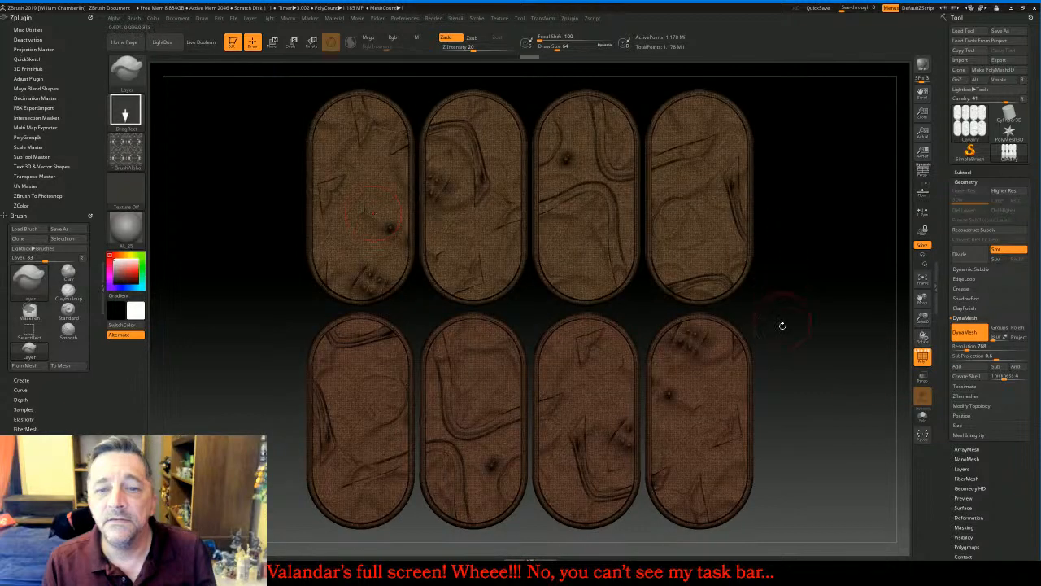
left_click(923, 358)
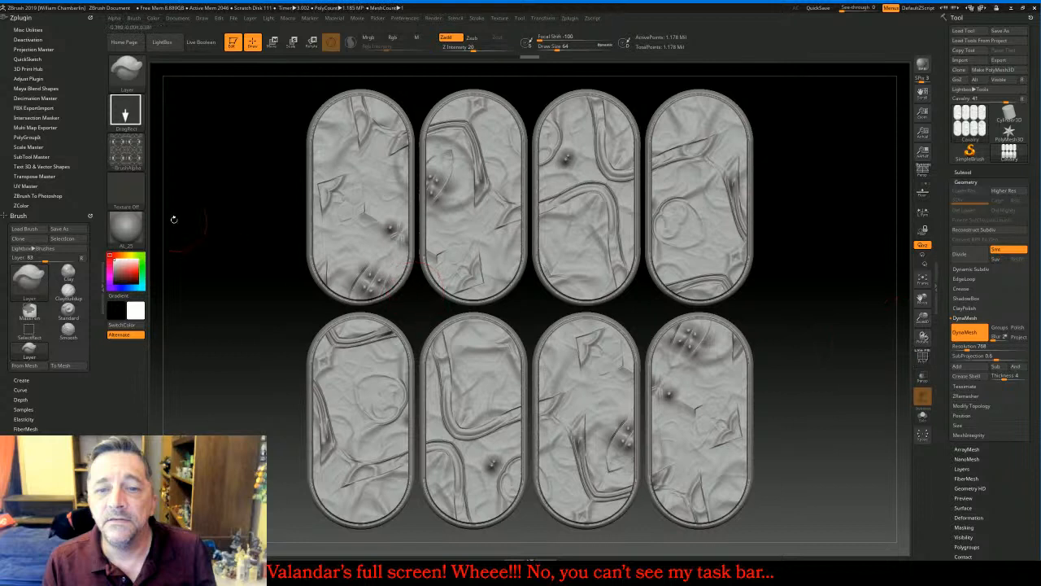
Decimate the bases to 150k points with Decimation Master and inspect the reduced mesh in the wireframe
left_click(32, 97)
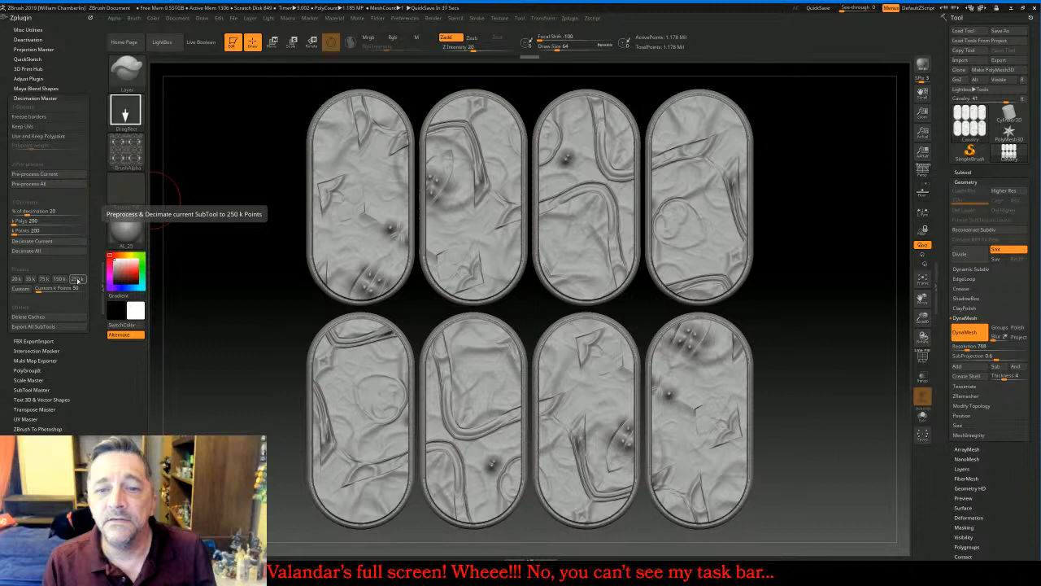
left_click(63, 279)
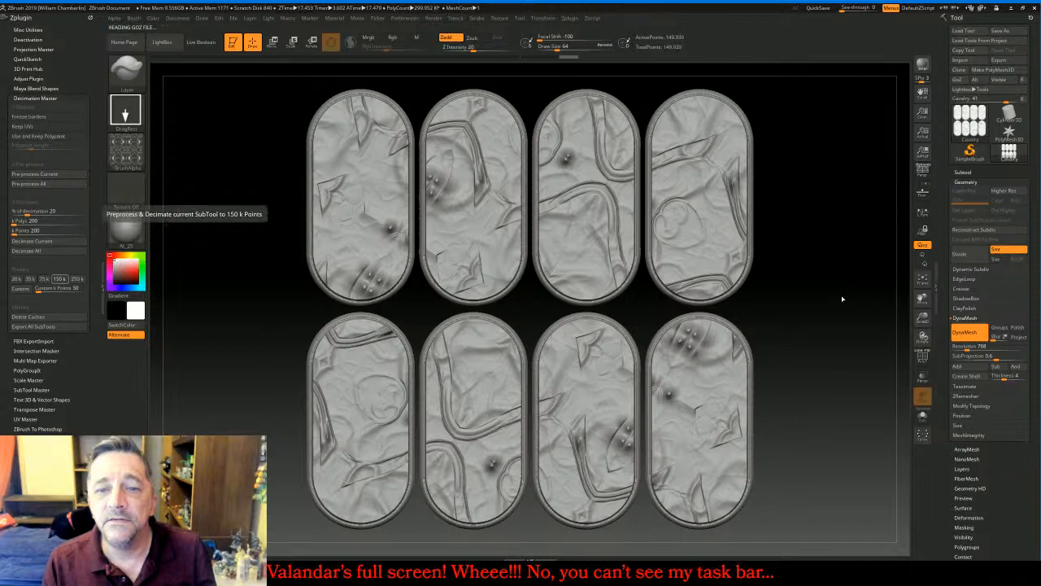
mouse_move(830, 313)
left_mouse_down()
mouse_move(830, 238)
mouse_move(842, 305)
mouse_move(826, 328)
mouse_move(905, 337)
left_mouse_up()
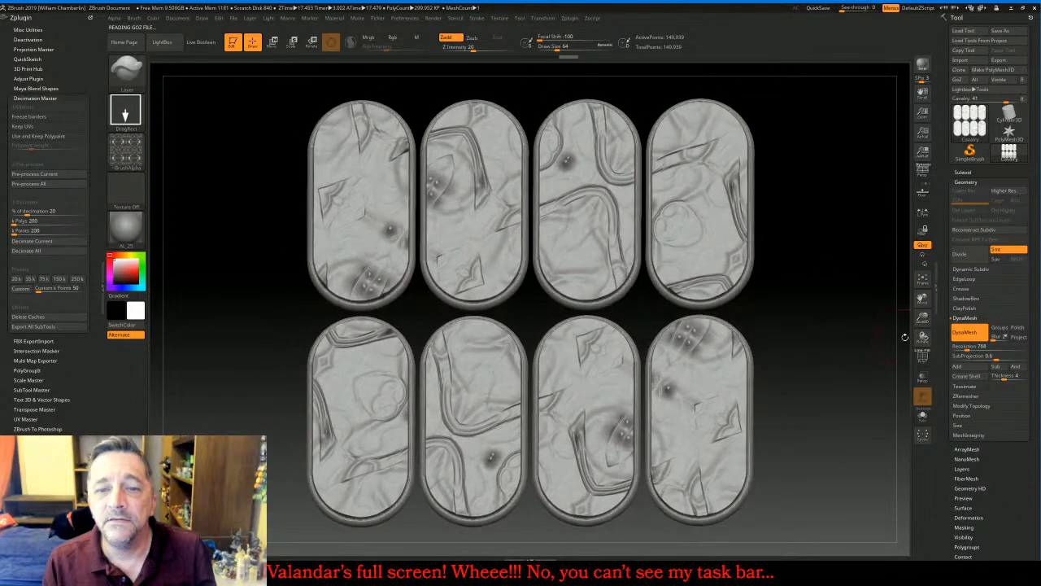
left_click(923, 356)
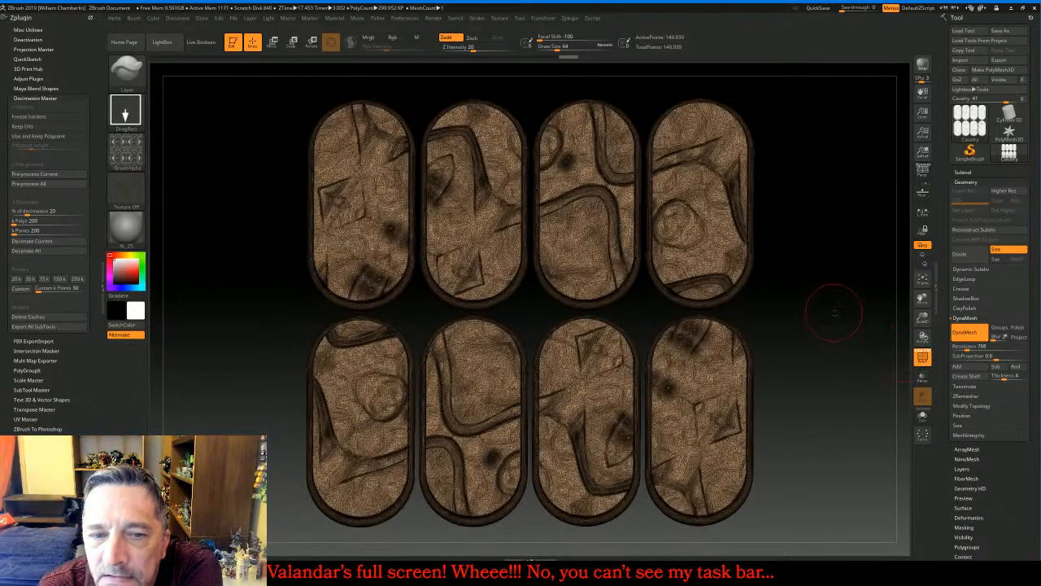
Assign a separate polygroup to each cavalry base with Auto Groups
left_click_drag(830, 310, 838, 321)
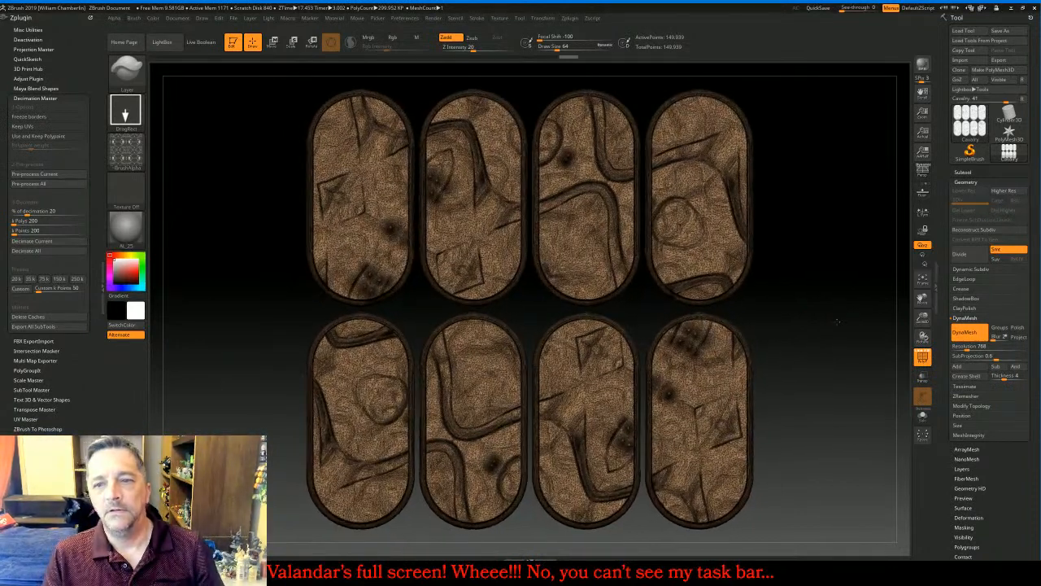
left_click(976, 546)
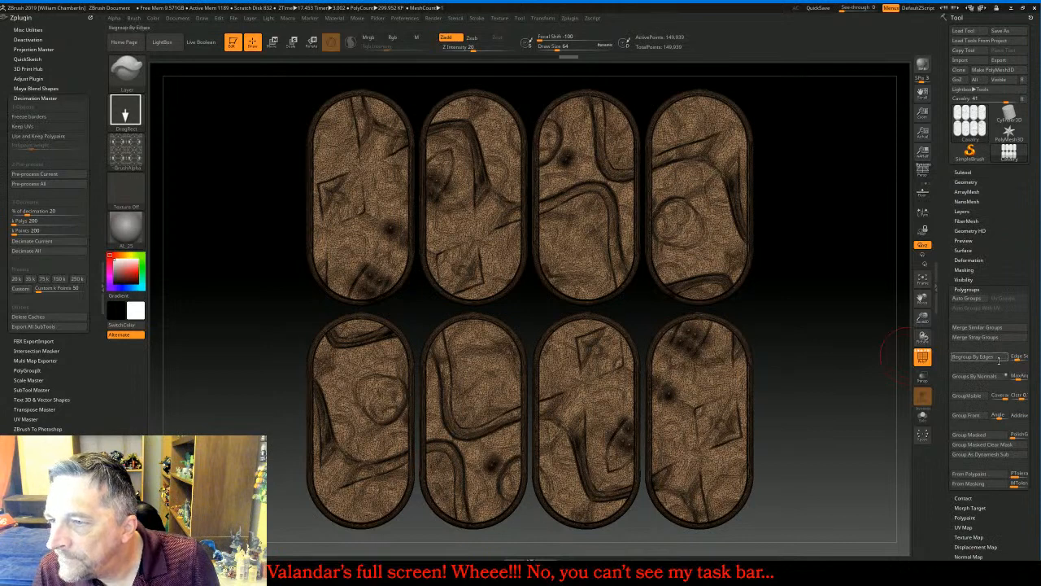
left_click(968, 298)
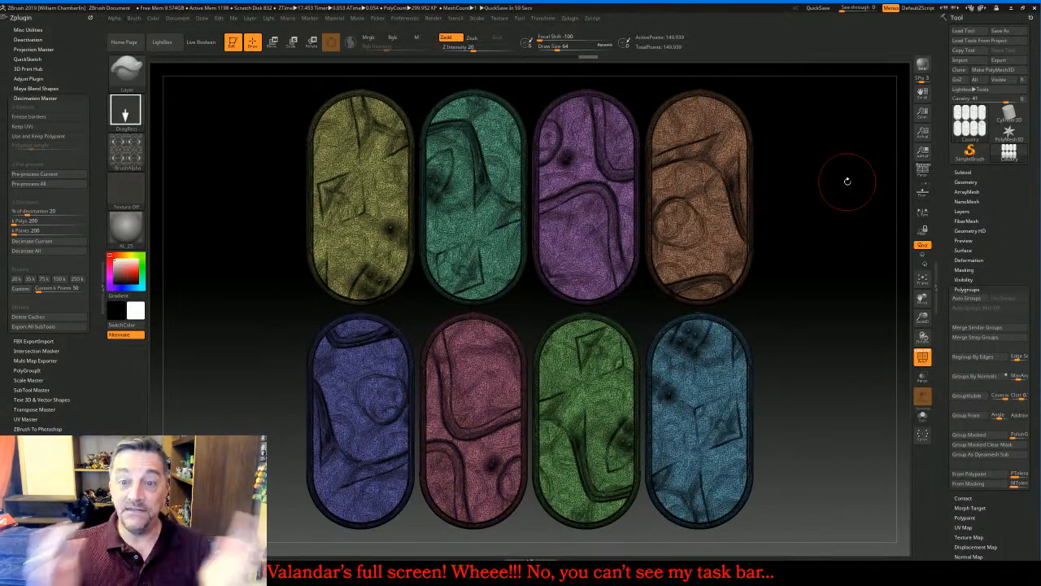
Rename the bases' subtool to "Alien Terrain Cavalry 01"
left_click(965, 172)
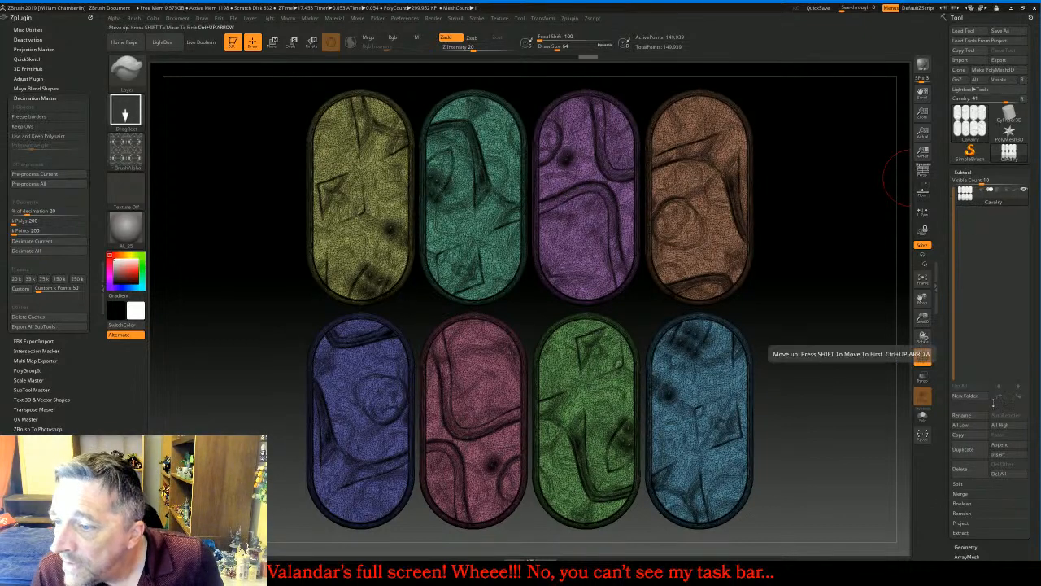
left_click(962, 415)
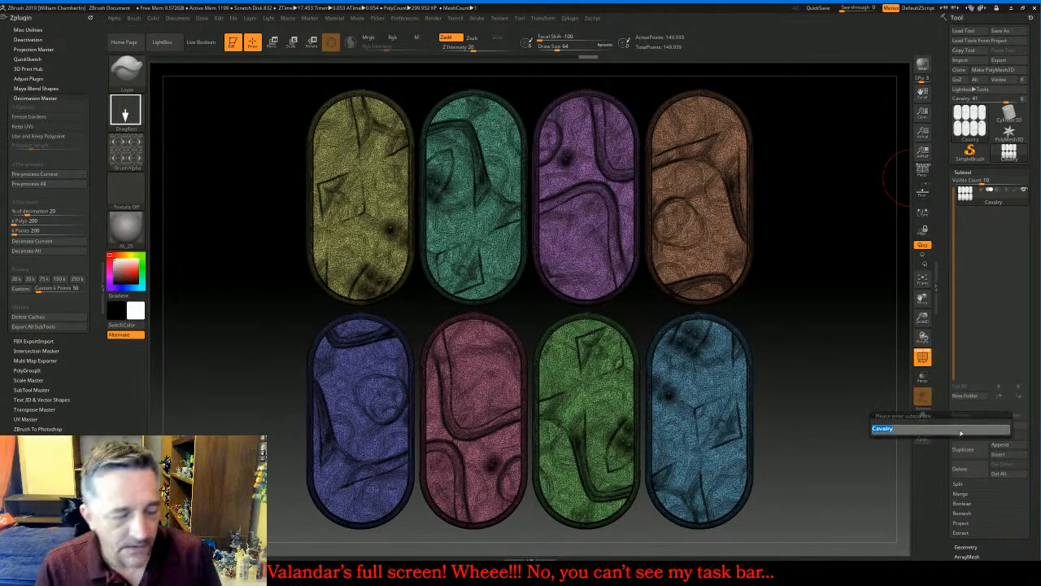
type("Alien")
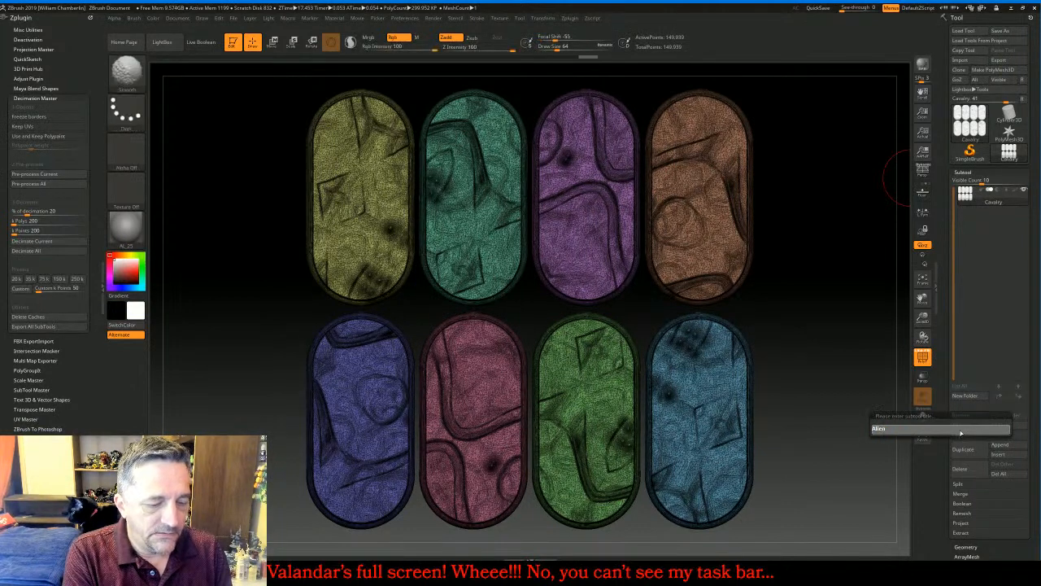
type(" Terrain Cav")
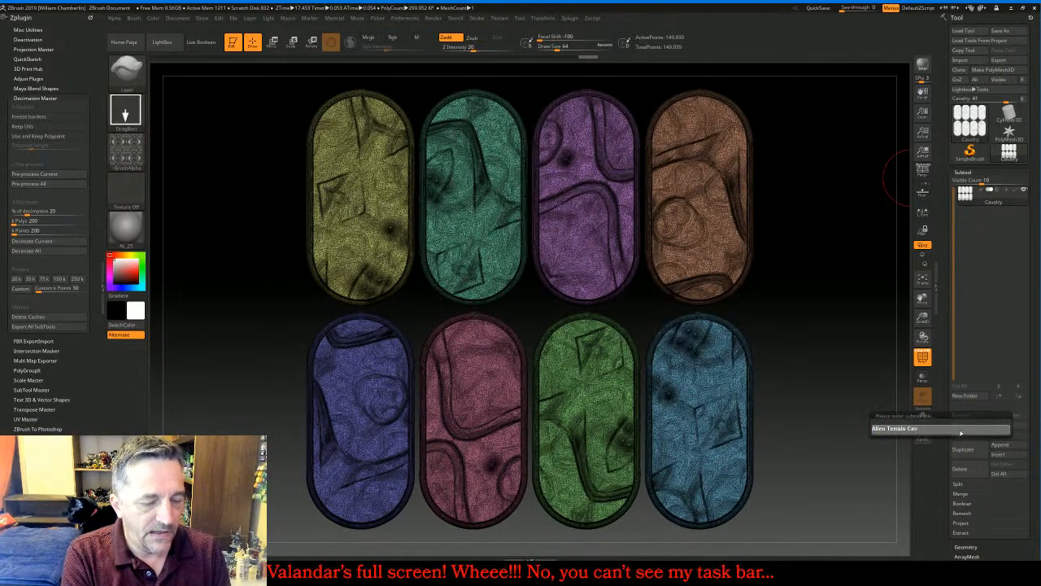
type("alry!!!")
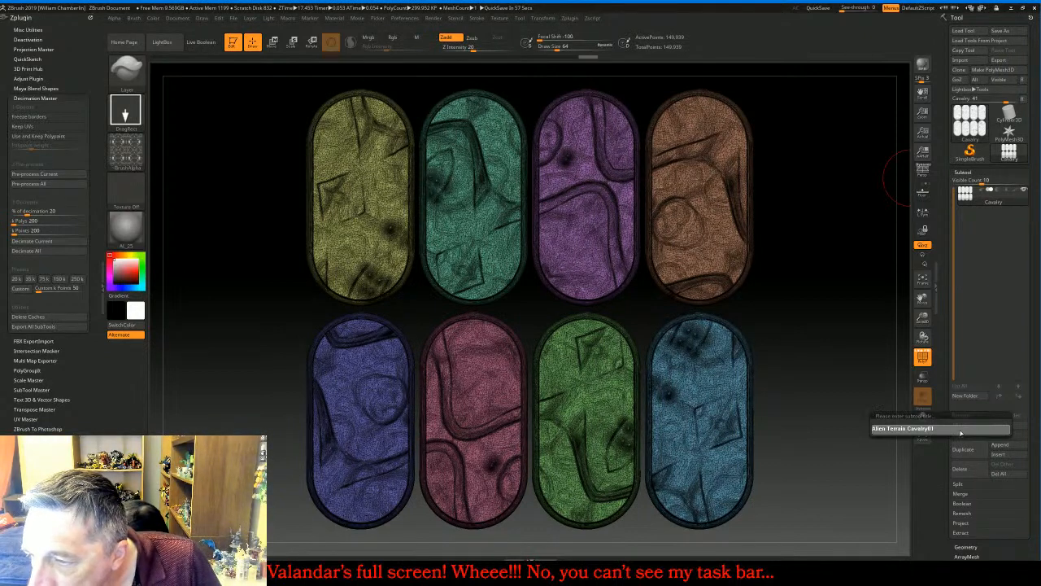
key("Return")
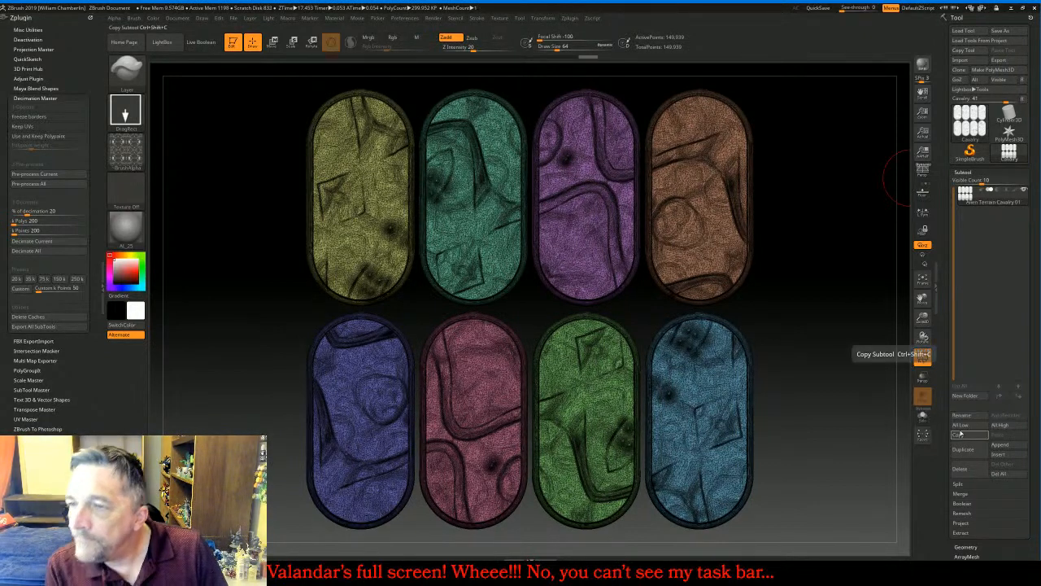
Turn off the wireframe display and export all the bases together as "Alien Terrain Cavalry Mass.obj" in the Alien folder
left_click(922, 358)
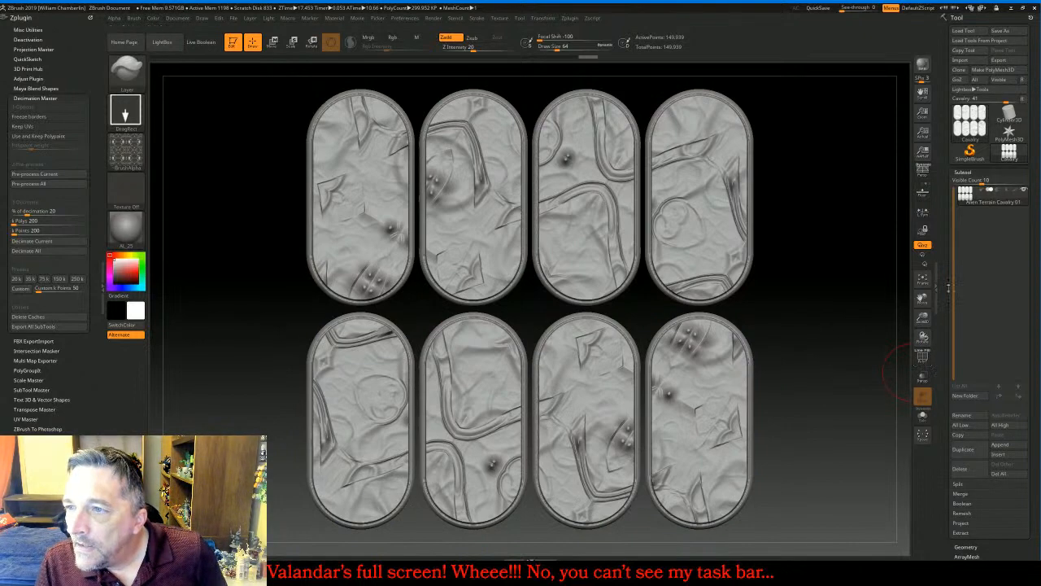
left_click(999, 60)
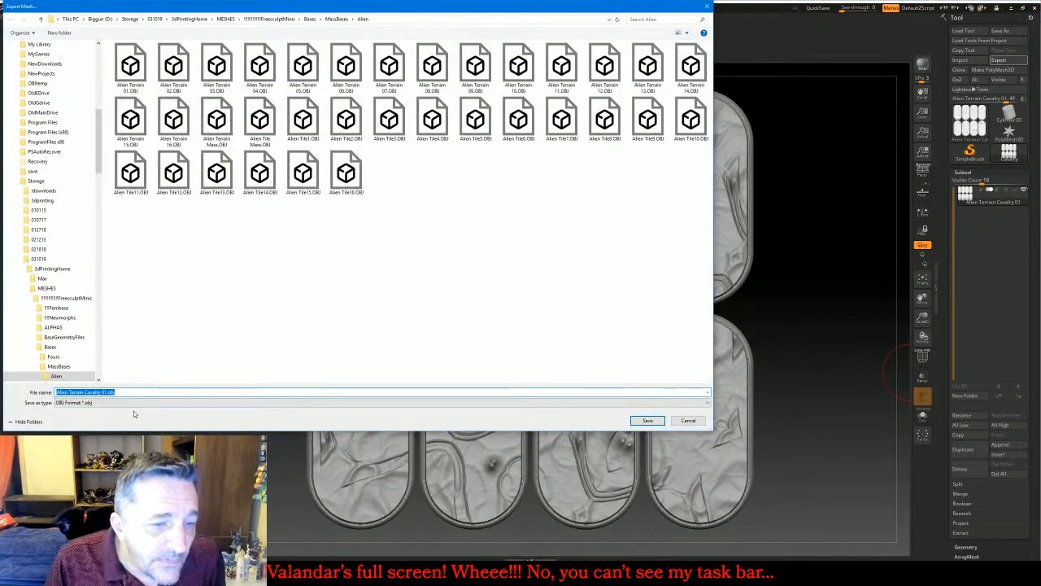
left_click(108, 392)
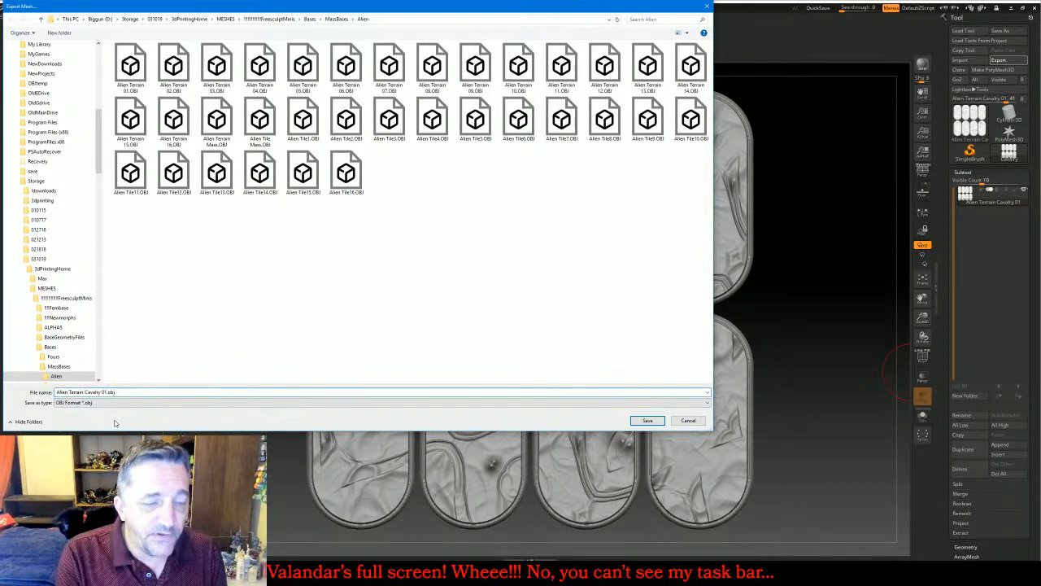
key("BackSpace")
key("BackSpace")
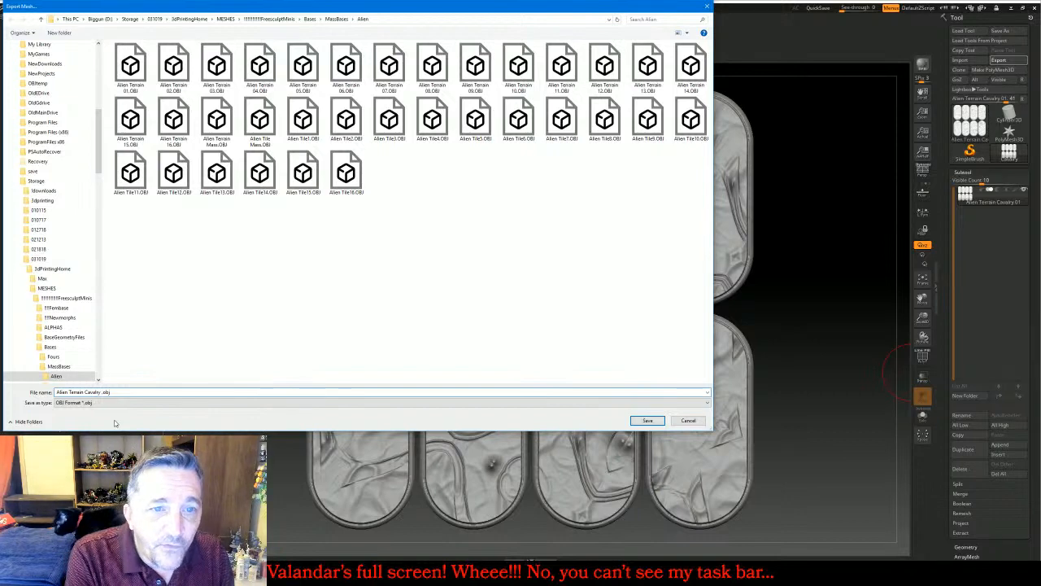
type("Mass")
key("Return")
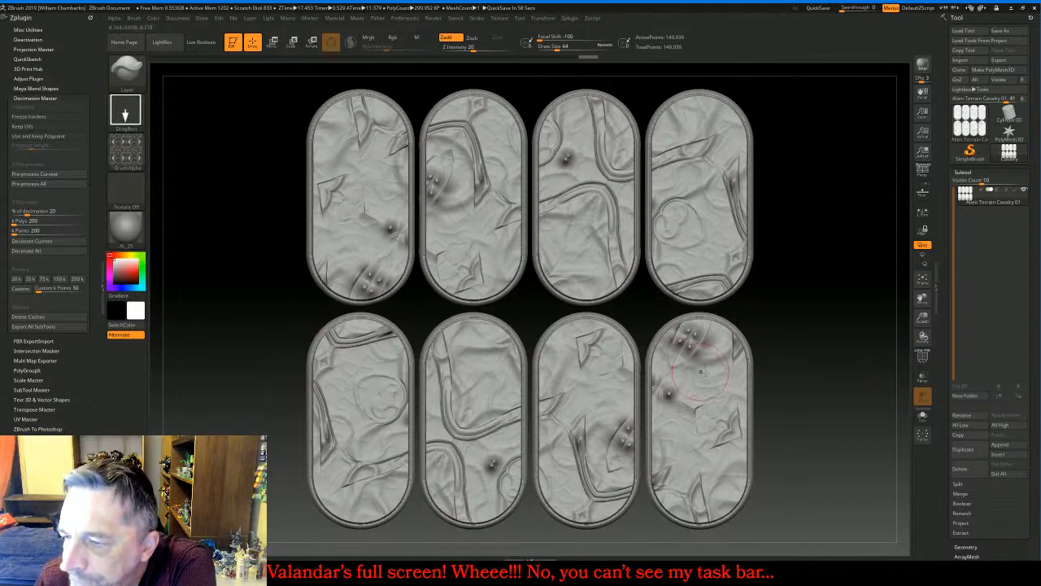
Split the bases into individual subtools by polygroup with Groups Split, accepting that the operation cannot be undone
left_click(983, 485)
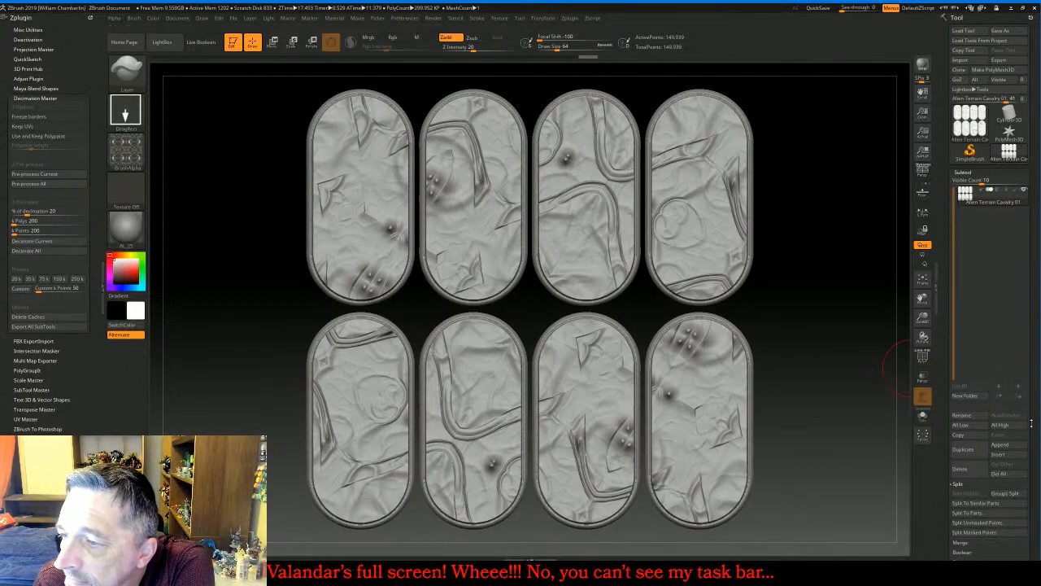
left_click_drag(1032, 409, 1028, 368)
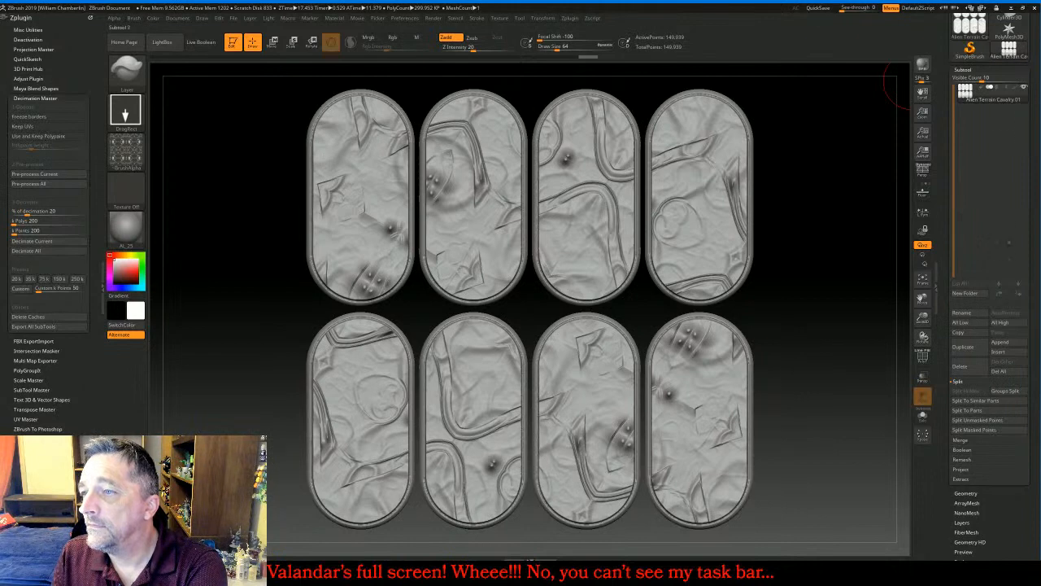
left_click(1013, 395)
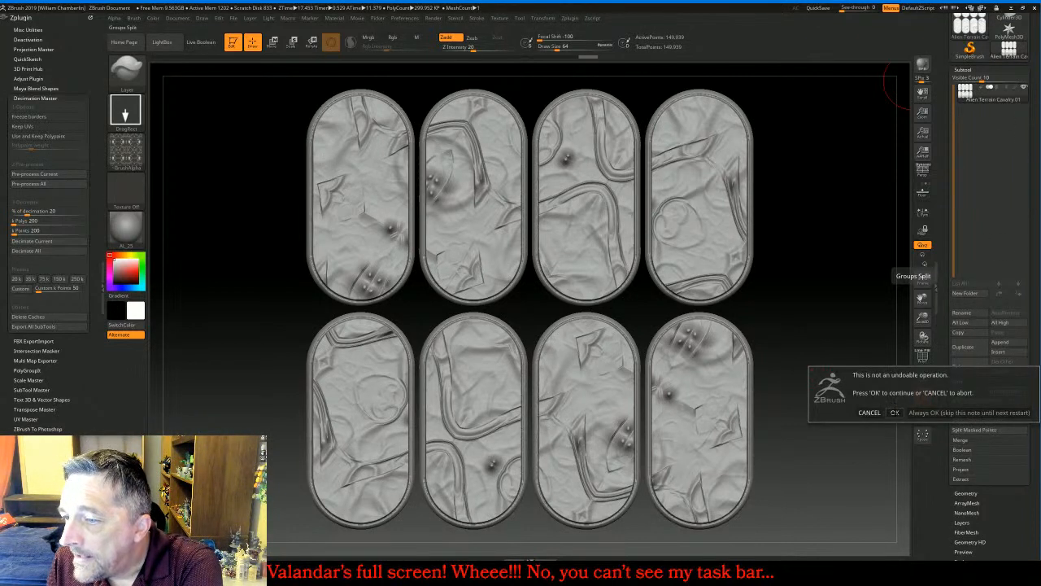
left_click(895, 412)
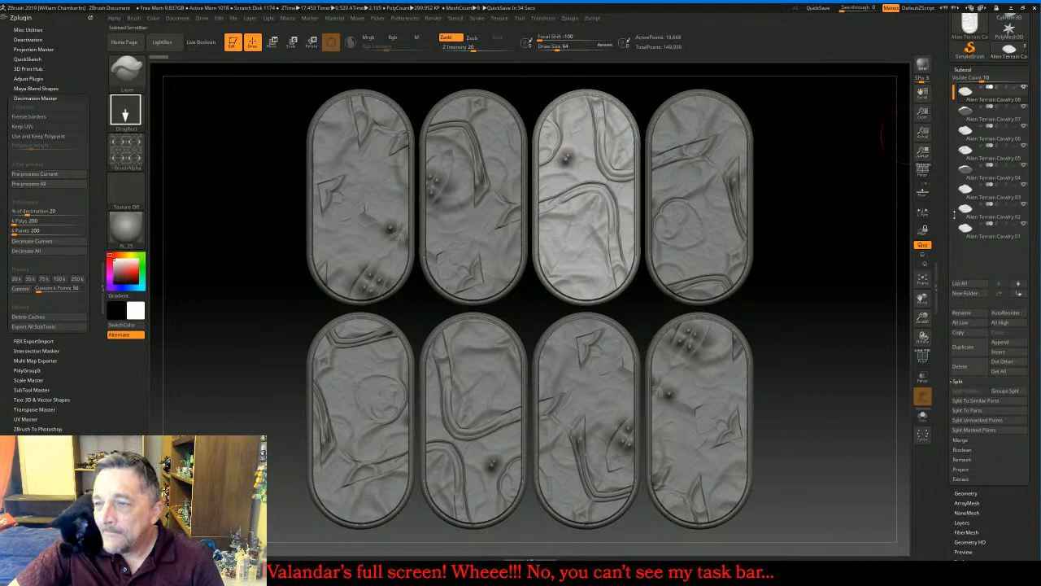
Select the Alien Terrain Cavalry 01 subtool and export it as "Alien Terrain Cavalry 01.obj"
left_click(970, 235)
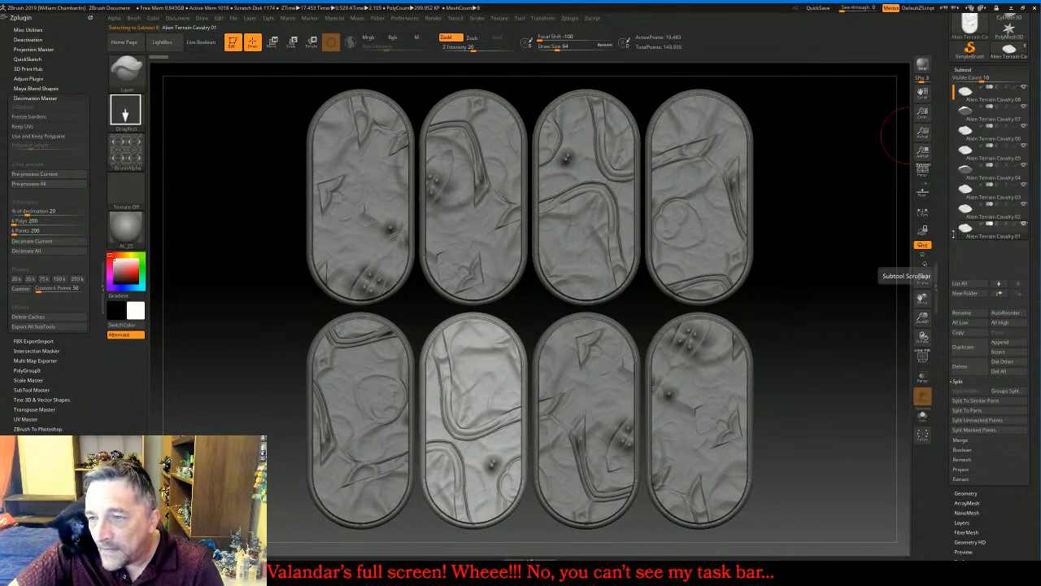
scroll(1031, 69, "up", 3)
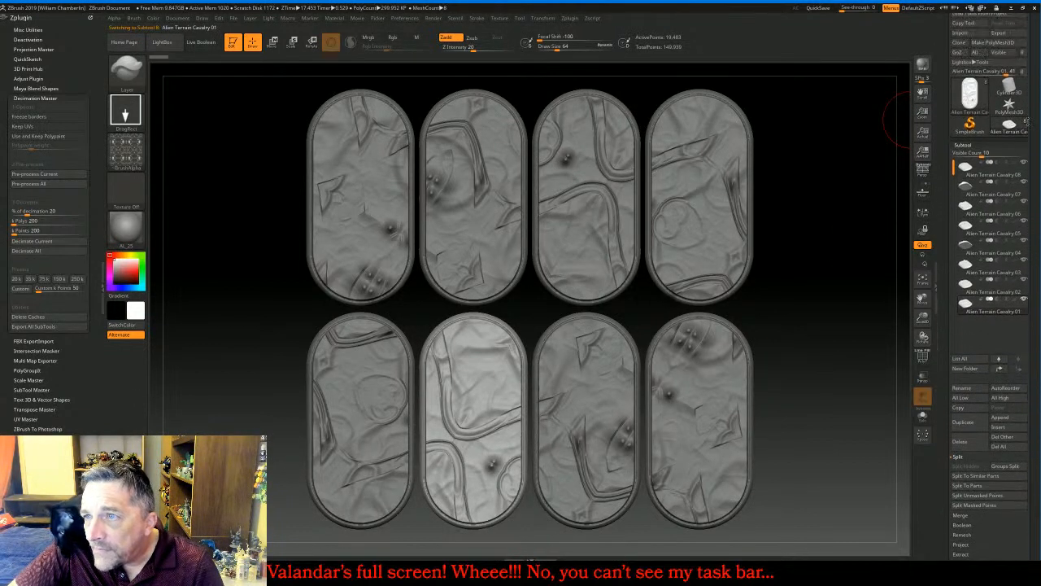
left_click(1006, 61)
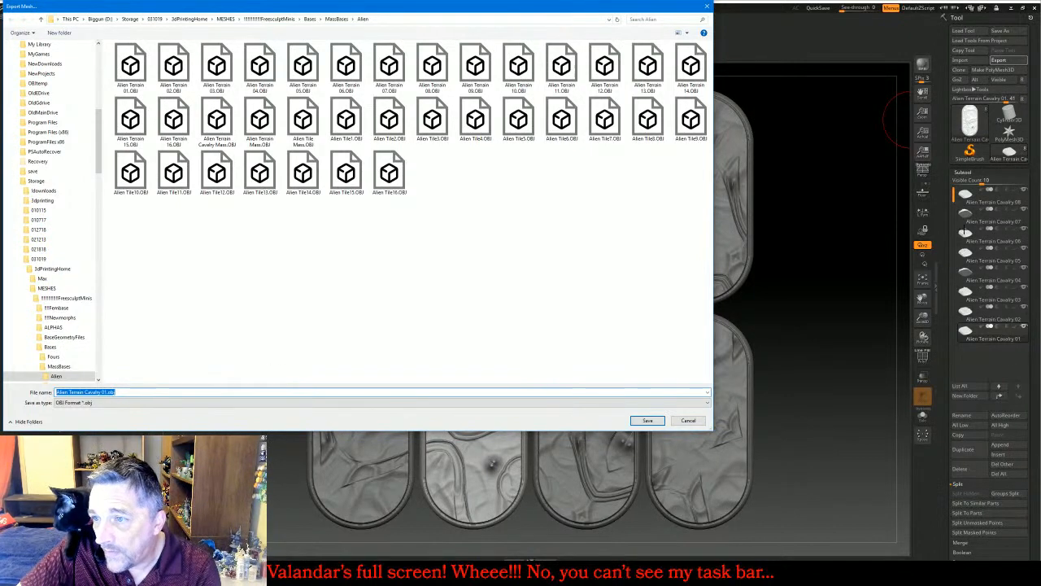
key("Return")
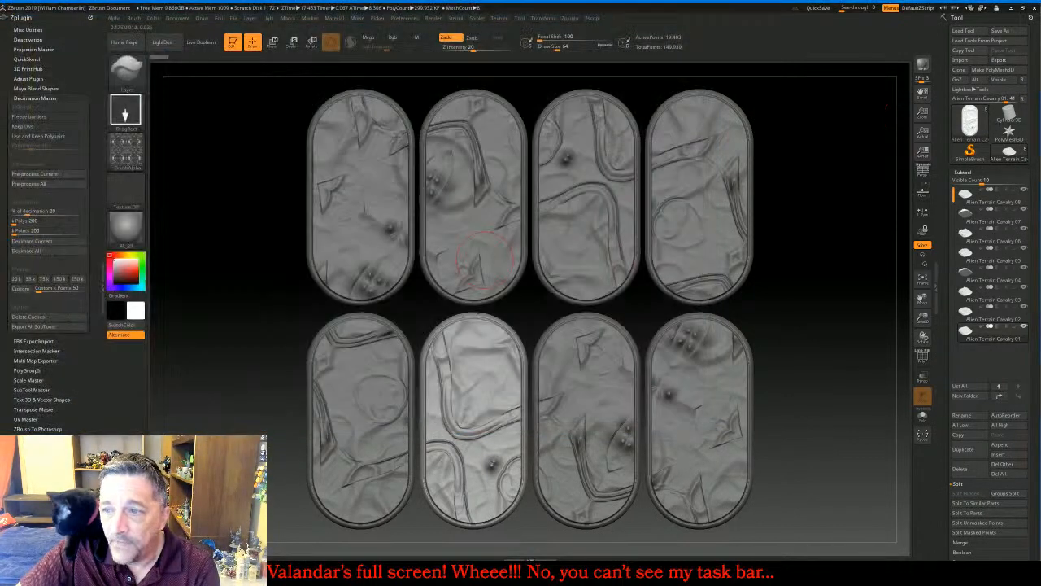
Export the Alien Terrain Cavalry 02, 03 and 04 subtools one after another as OBJ files under their own names
key("Up")
left_click(1008, 61)
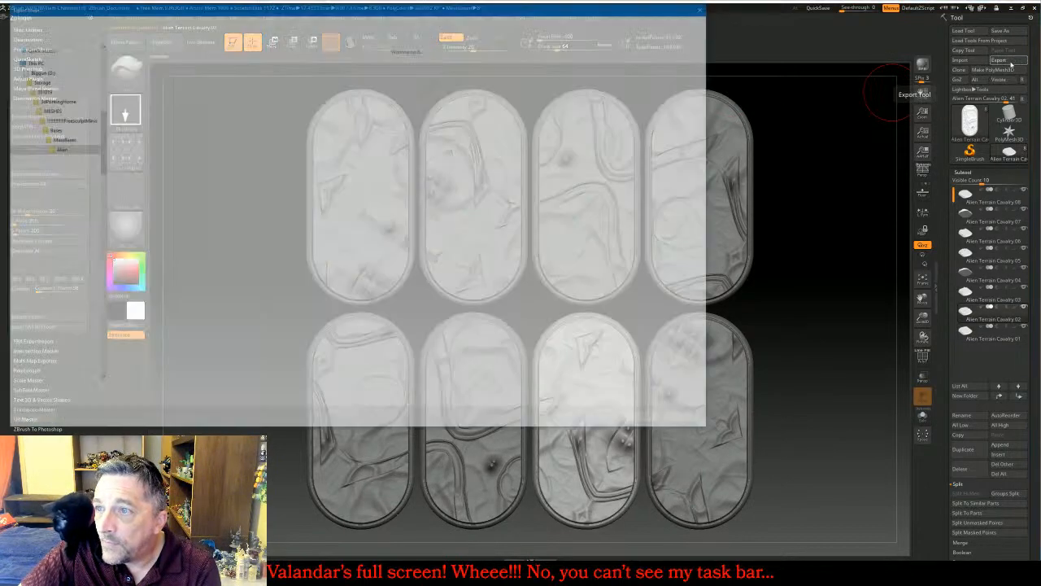
key("Return")
key("Up")
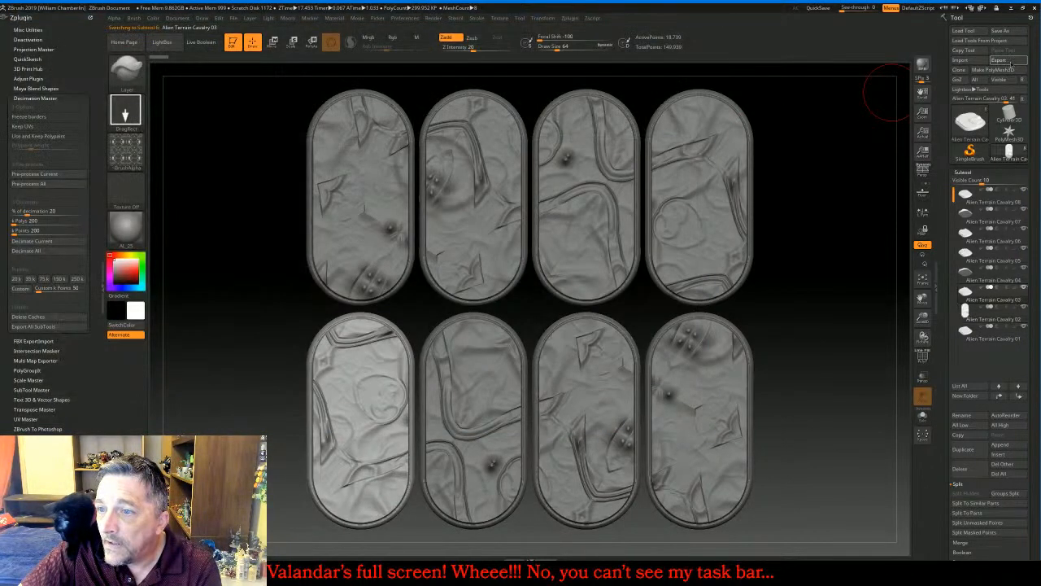
left_click(1008, 61)
key("Return")
key("Up")
left_click(1008, 61)
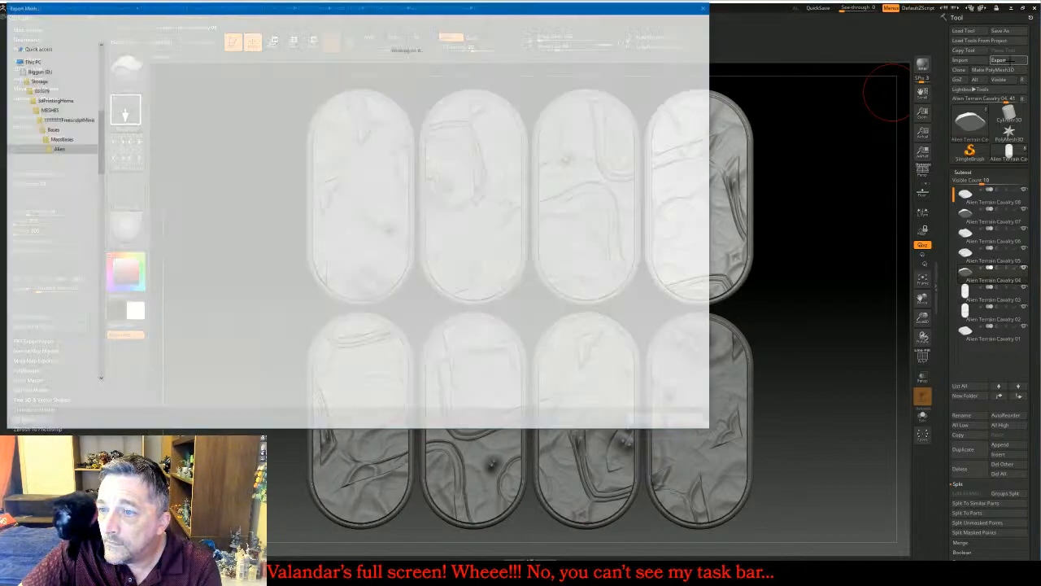
key("Return")
Export the Alien Terrain Cavalry 05, 06, 07 and 08 subtools one by one as OBJ files under their own names
key("Up")
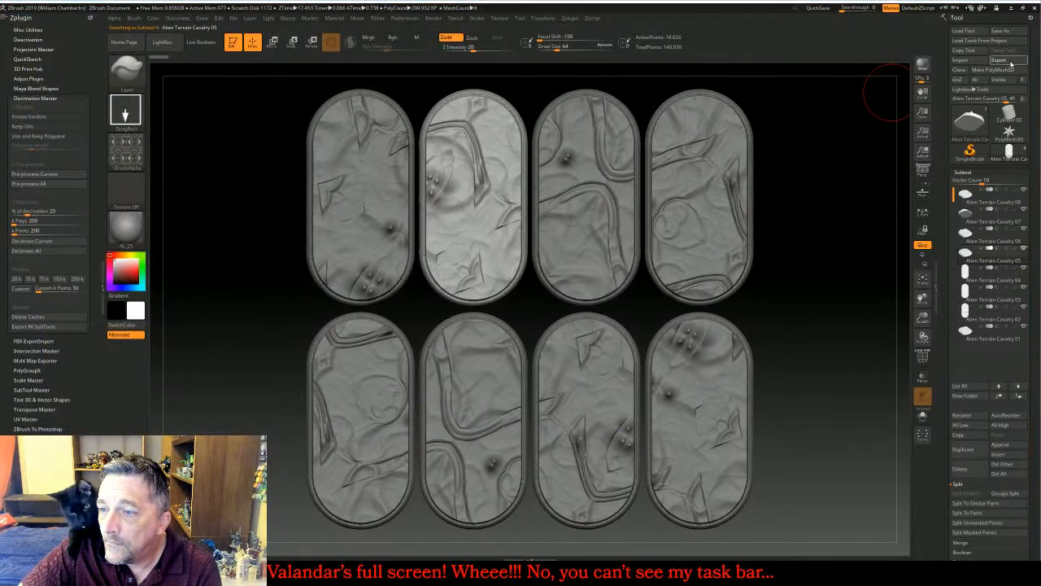
left_click(1008, 62)
key("Return")
key("Up")
left_click(1008, 61)
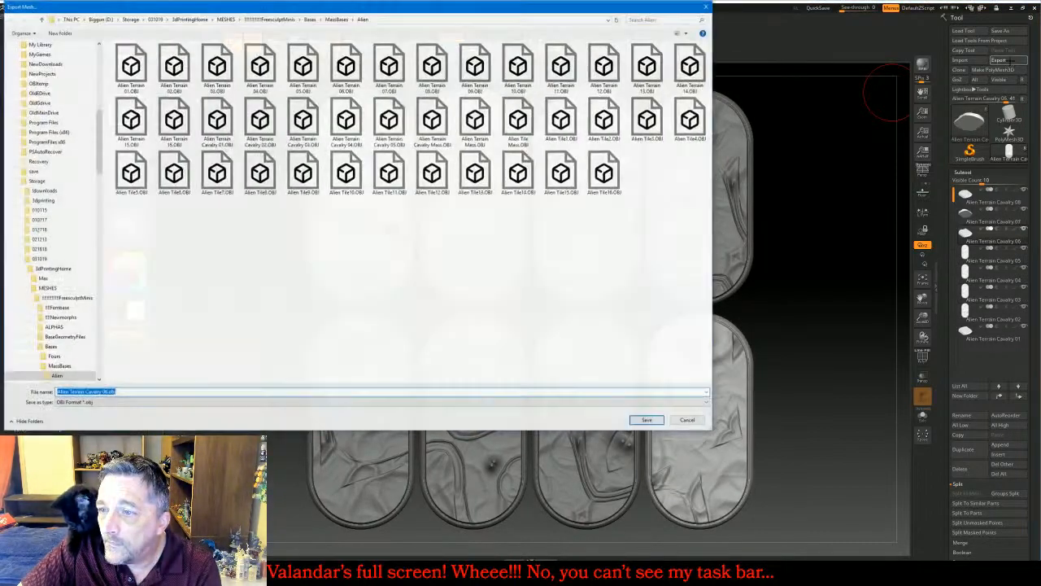
key("Return")
key("Up")
left_click(1009, 61)
key("Return")
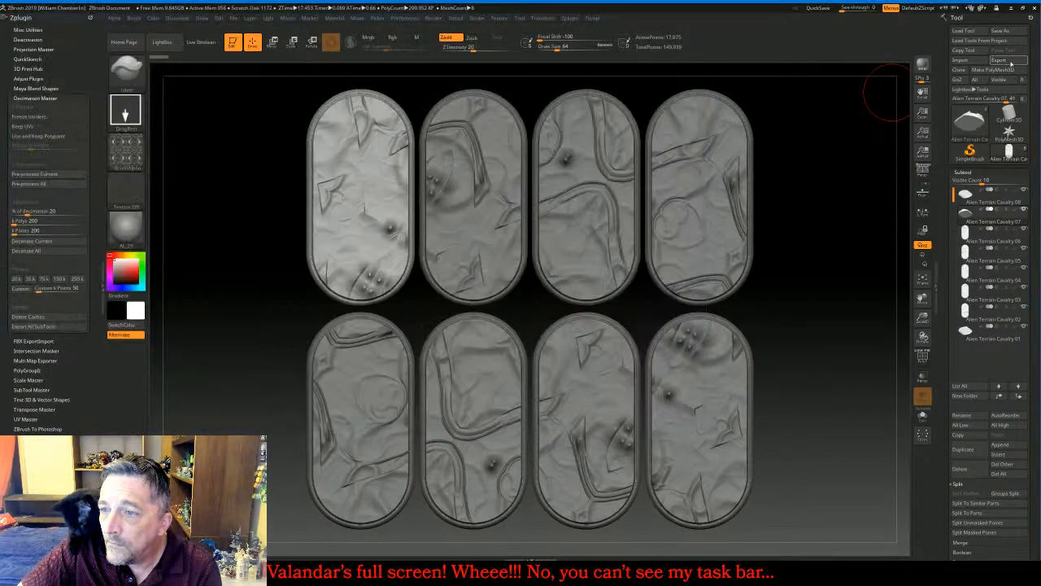
key("Up")
left_click(1009, 61)
key("Return")
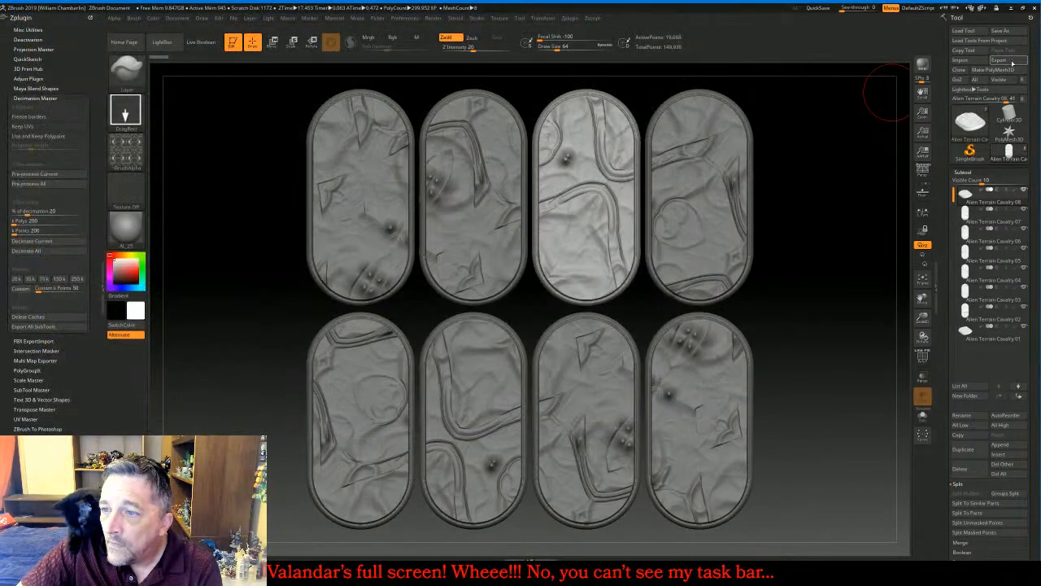
Check the exported cavalry files as a list in the export dialog, declining to replace Alien Terrain Cavalry 08.OBJ and cancelling the export
left_click(1008, 61)
key("Return")
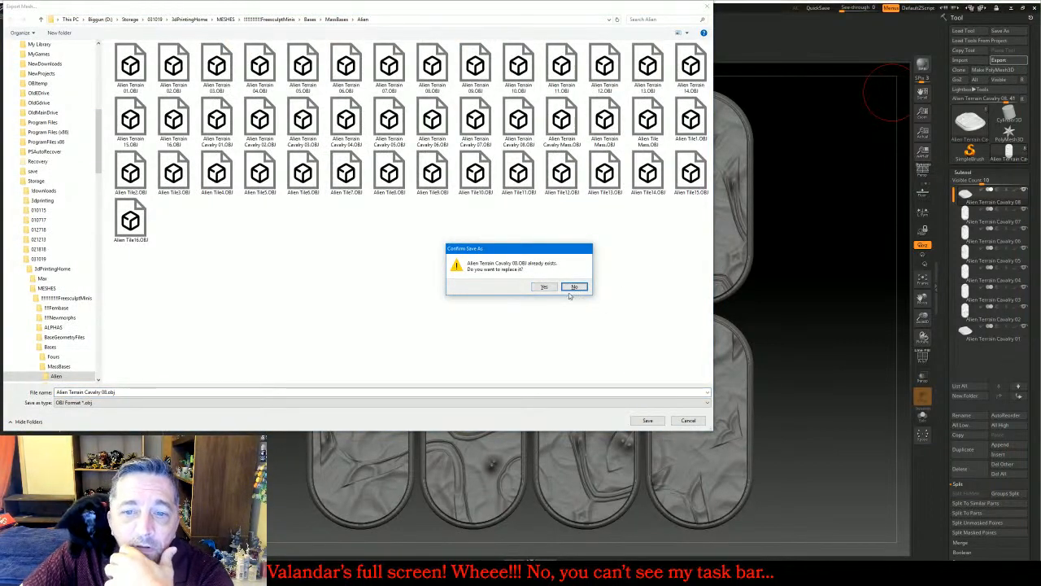
left_click(573, 289)
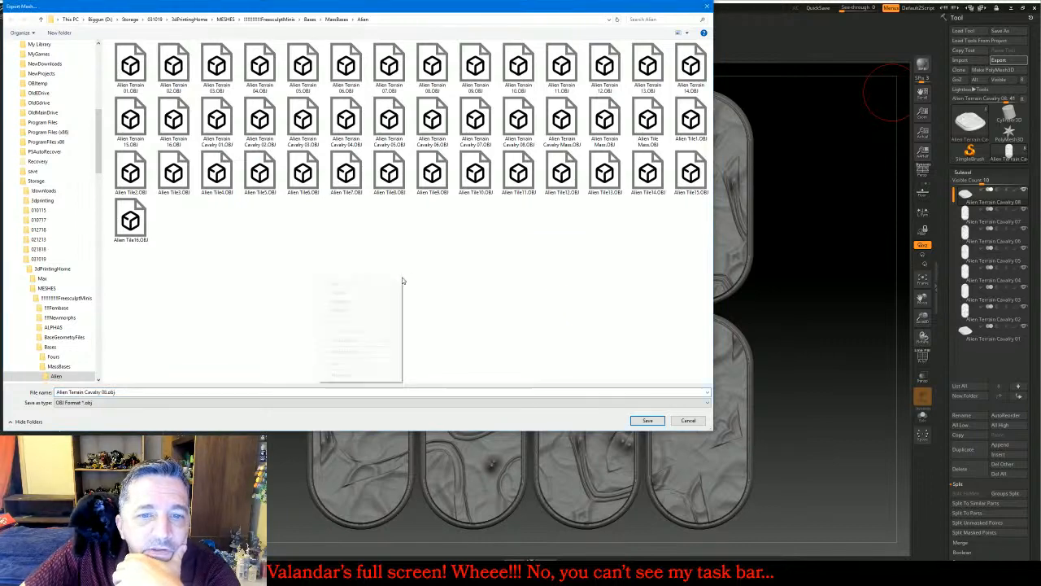
mouse_move(390, 285)
left_click(428, 319)
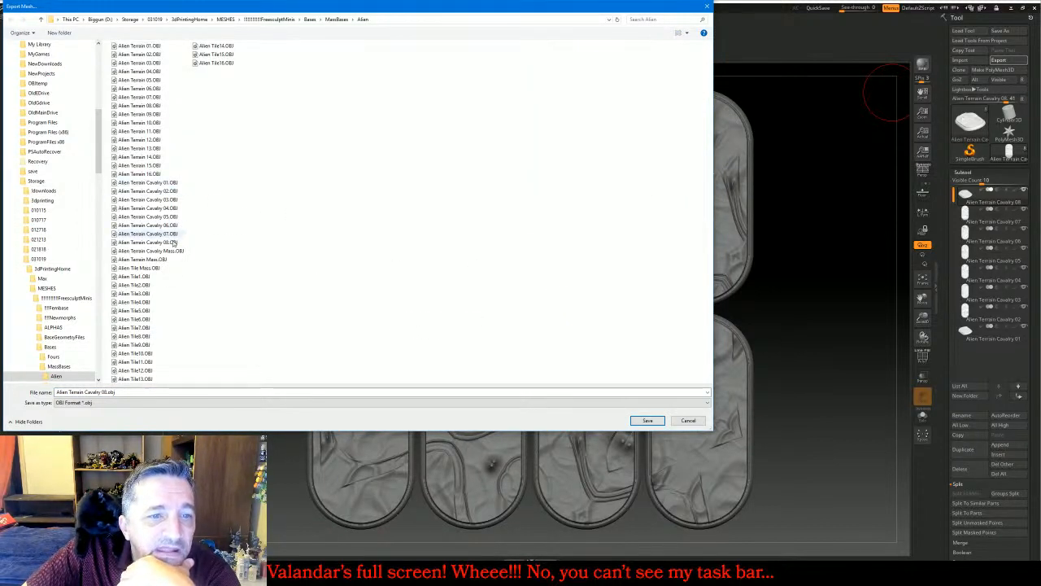
left_click(689, 419)
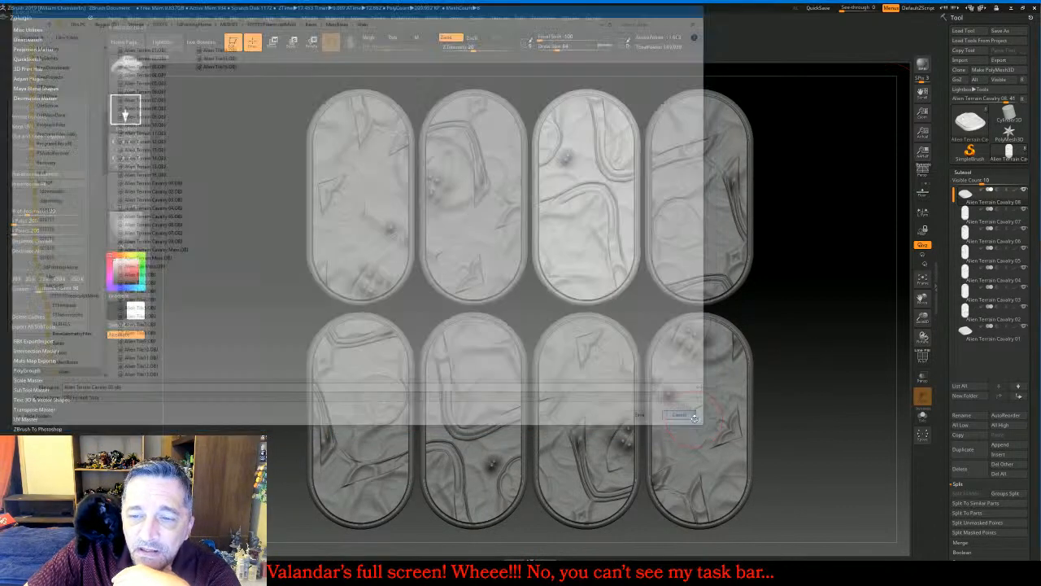
left_click_drag(851, 330, 852, 267)
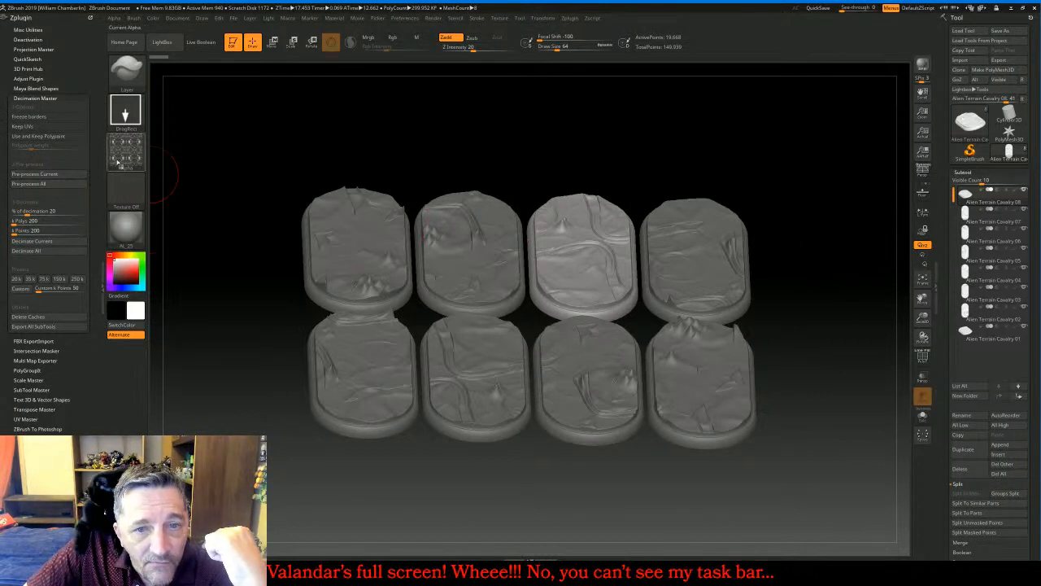
mouse_move(149, 166)
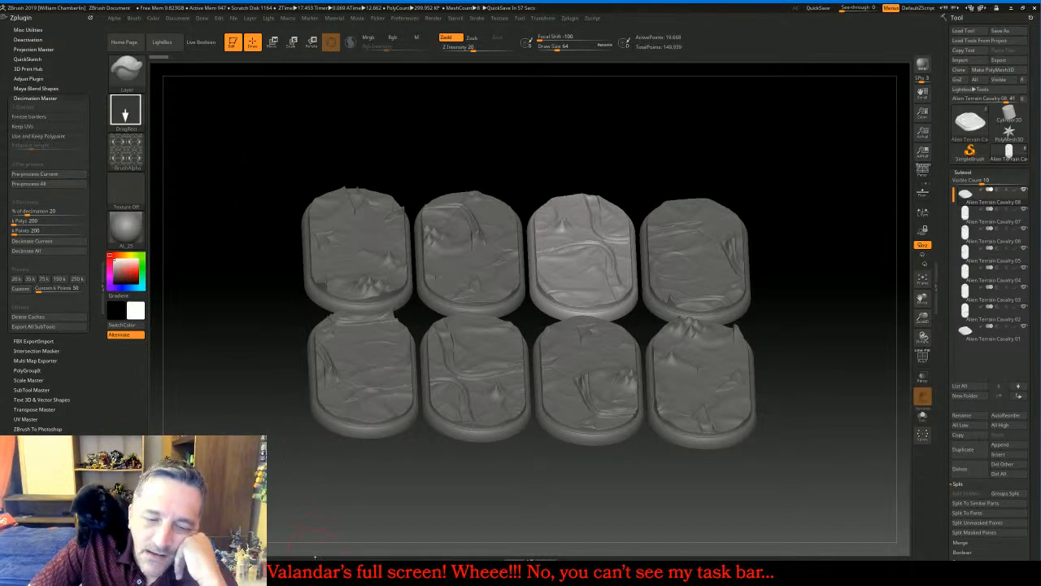
left_click(254, 574)
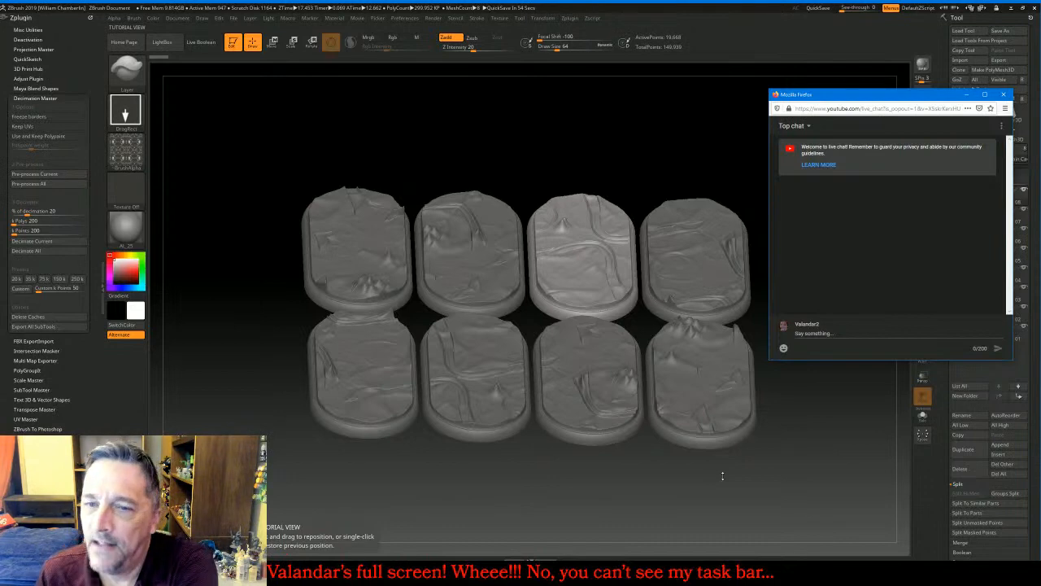
left_click_drag(510, 144, 514, 147)
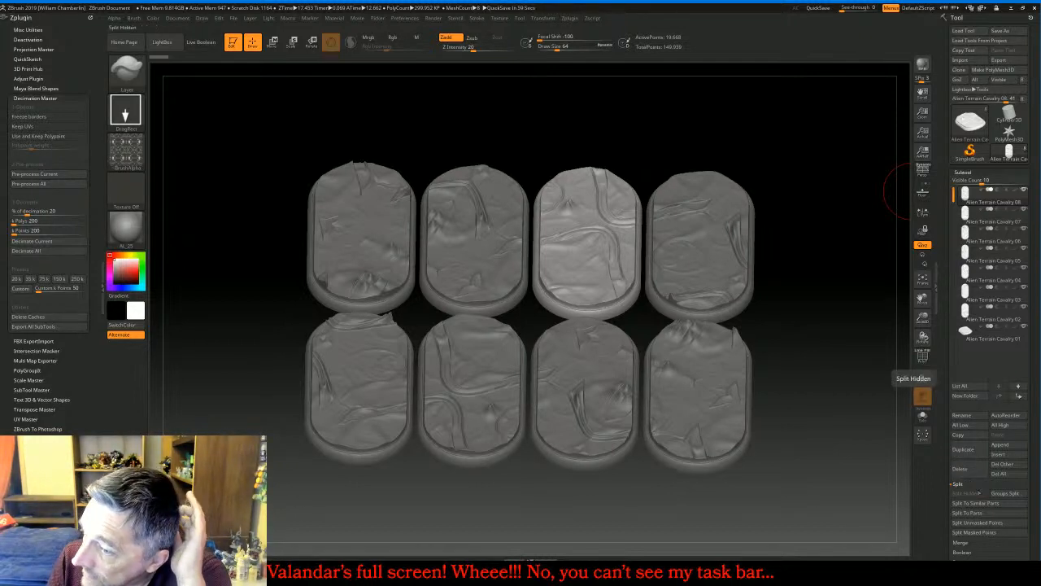
Merge all the Alien Terrain Cavalry subtools down into one and delete the merged subtool
scroll(991, 502, "down", 3)
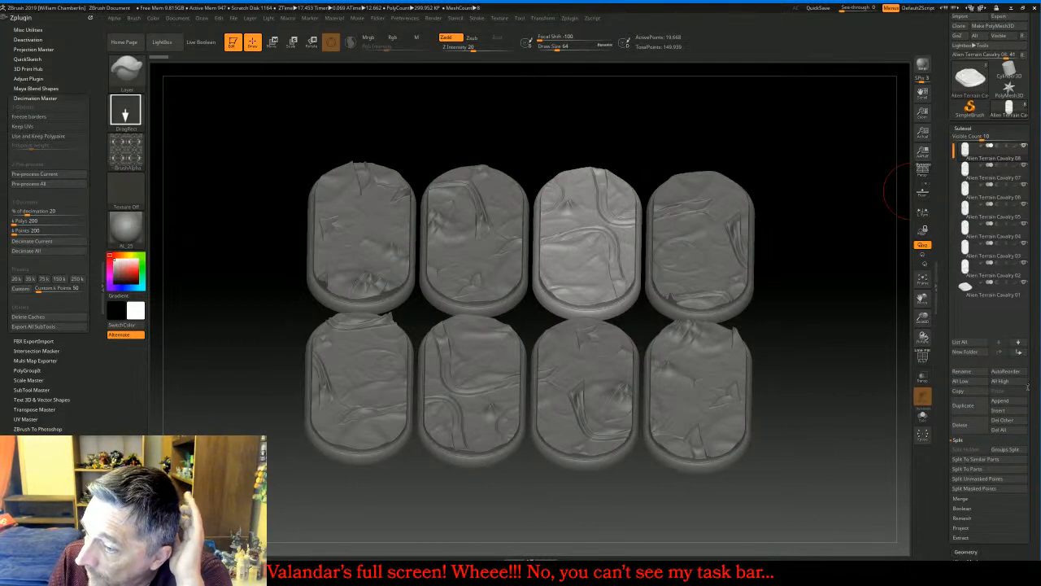
left_click(978, 490)
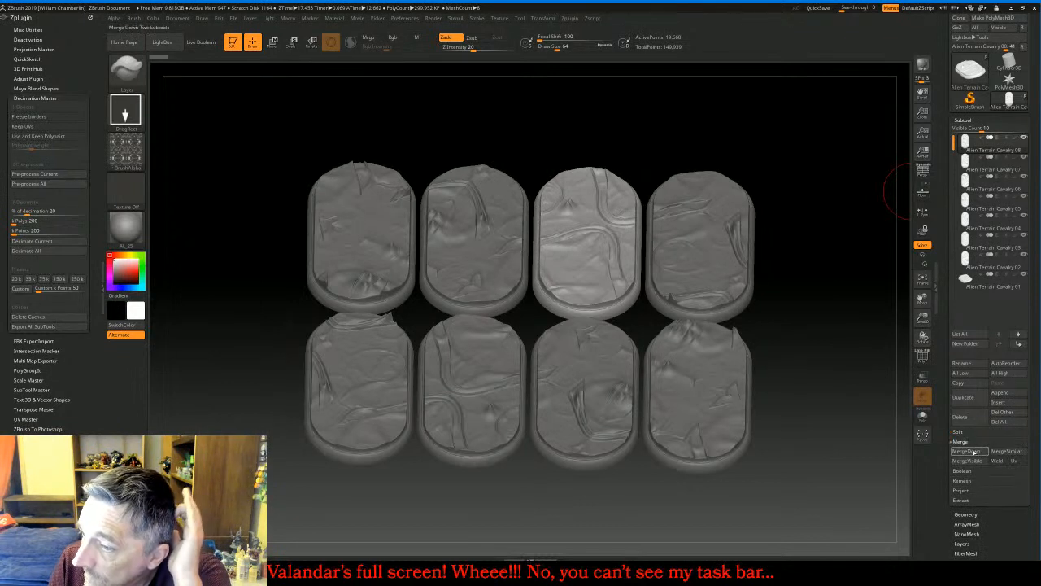
left_click(974, 453)
left_click(971, 465)
left_click(977, 452)
left_click(978, 452)
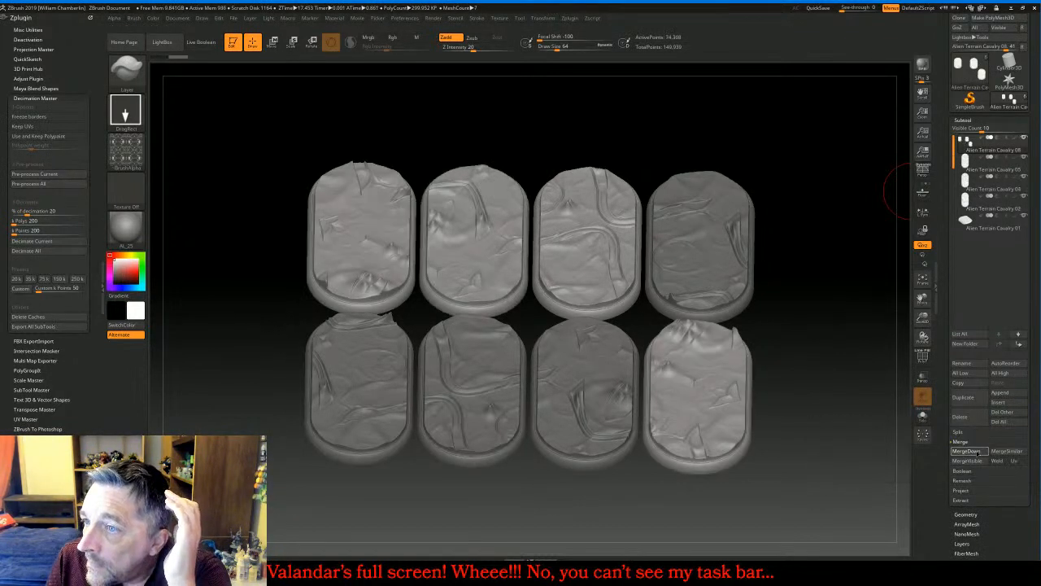
left_click(978, 452)
left_click(978, 452)
left_click(978, 453)
left_click(977, 453)
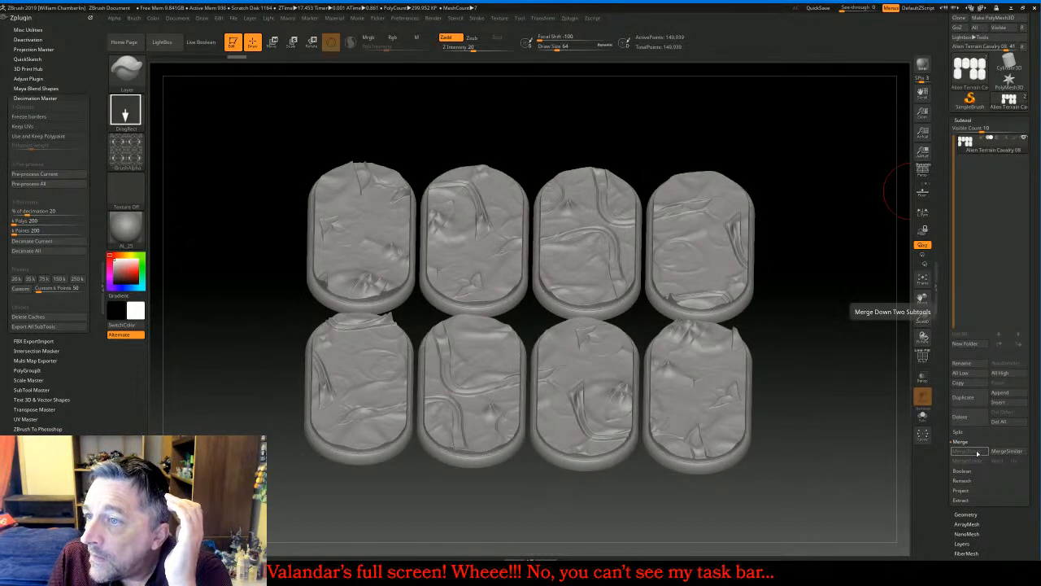
left_click(960, 416)
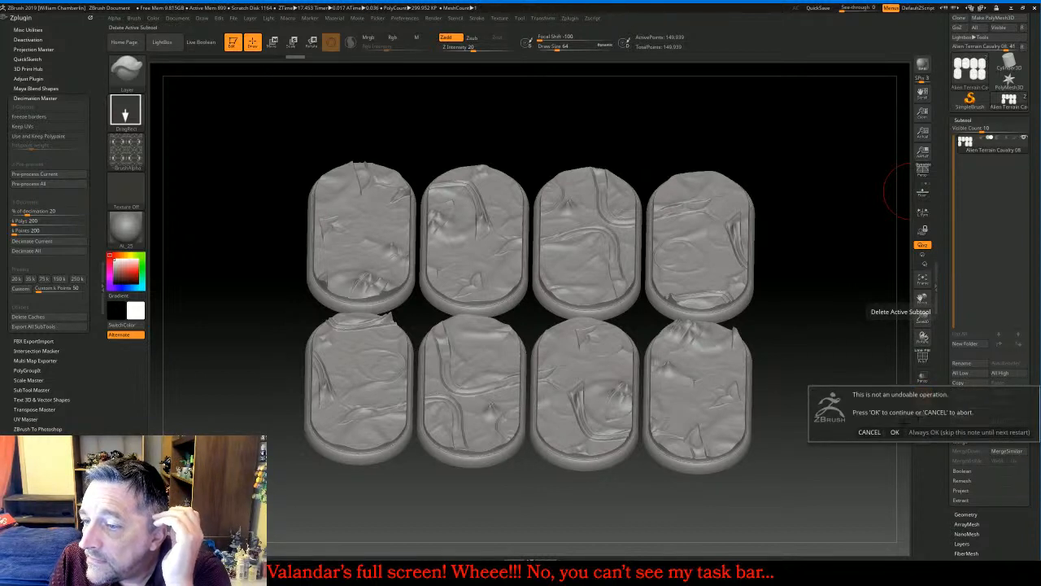
left_click(894, 432)
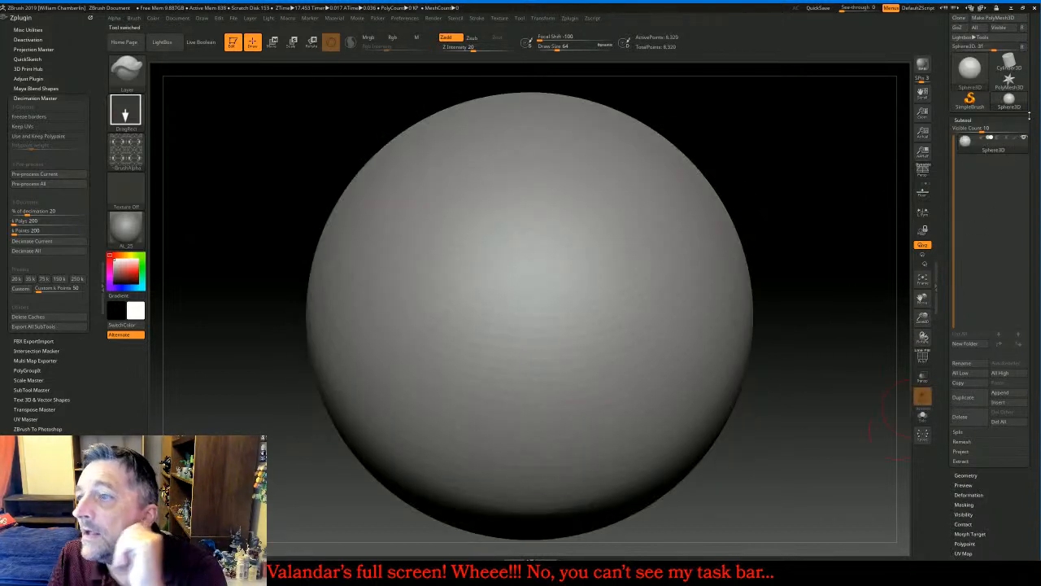
Import the blank bases mesh Cavalry.obj from the MassBases folder
left_click(961, 59)
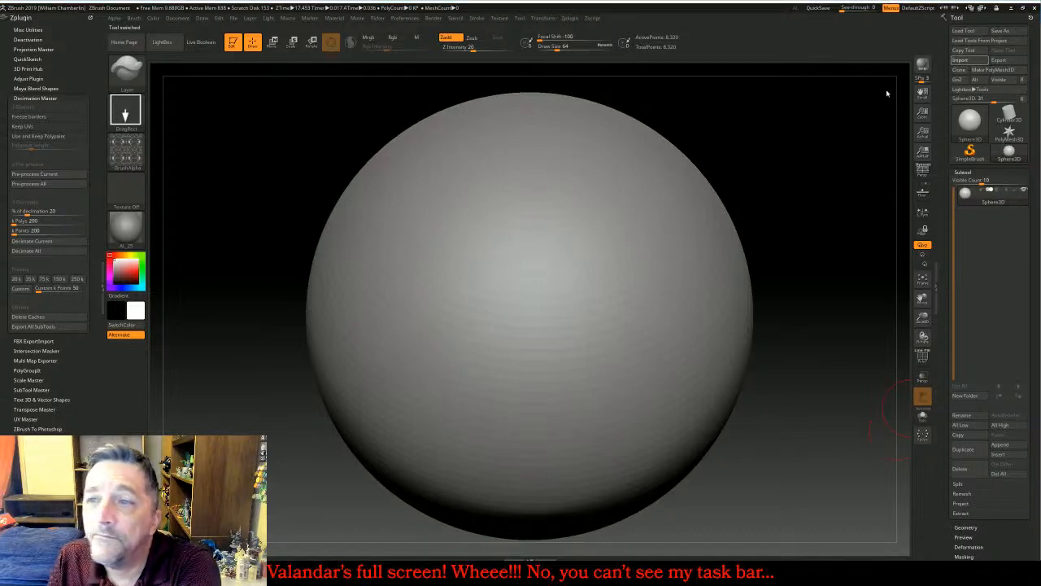
left_click(42, 19)
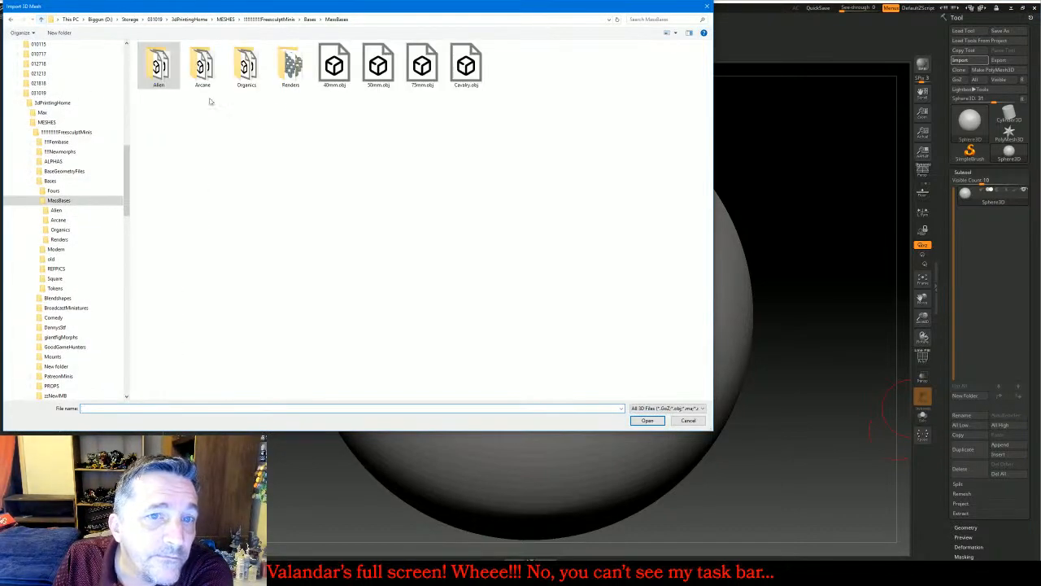
double_click(465, 66)
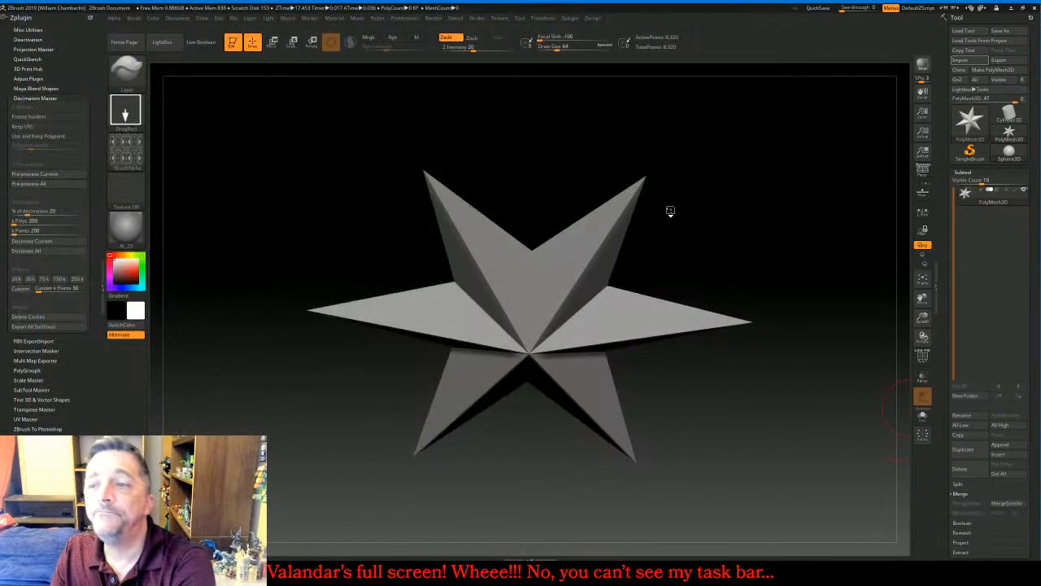
DynaMesh the imported cavalry bases at resolution 768 and subdivide the resulting mesh
left_click(985, 190)
left_click(972, 201)
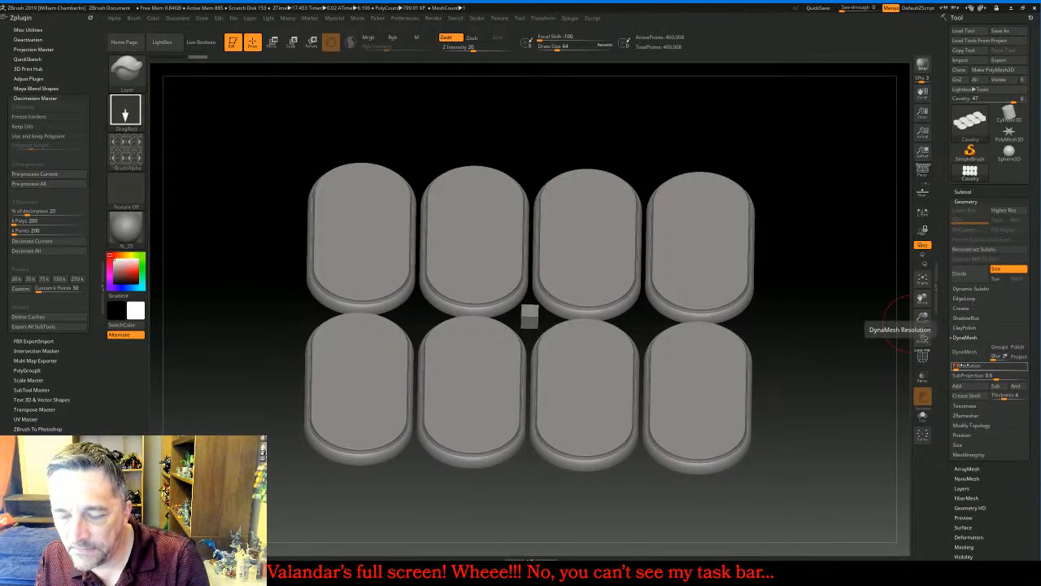
left_click(977, 276)
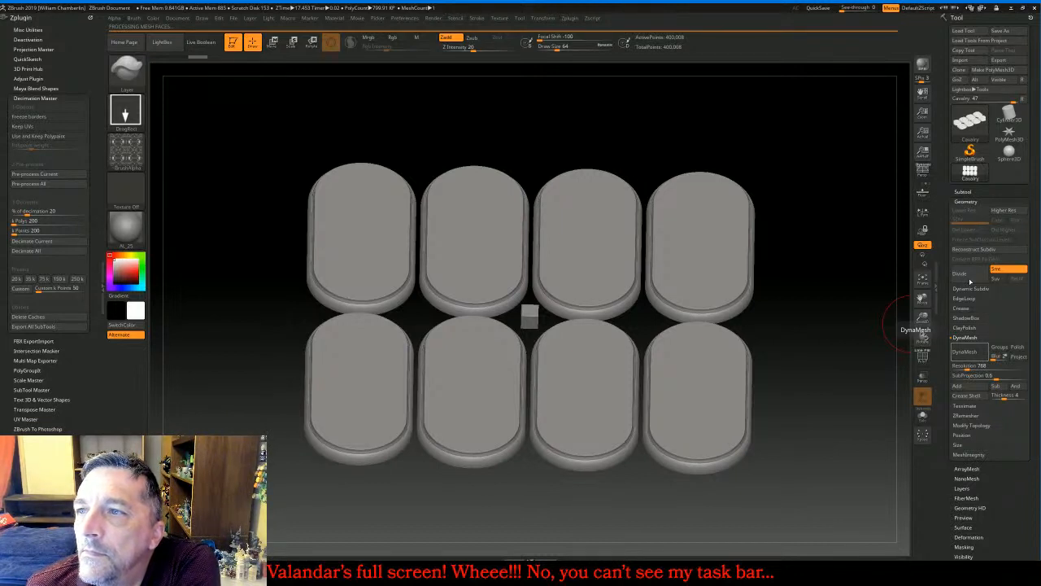
left_click(968, 277)
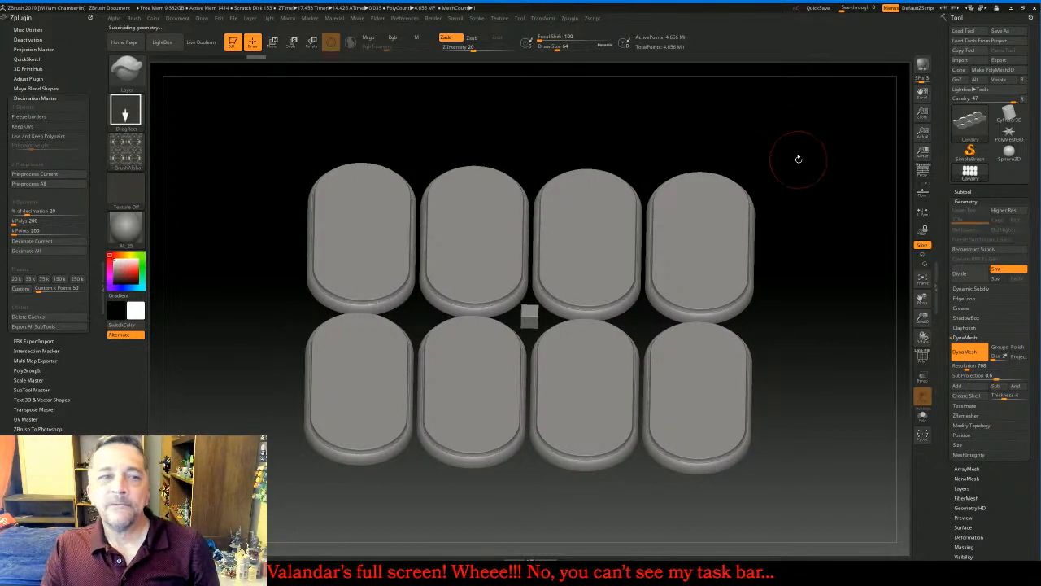
Import Warehouse.bmp from the Bases folder inside zzCyberwar as the brush alpha
left_click_drag(798, 158, 797, 190)
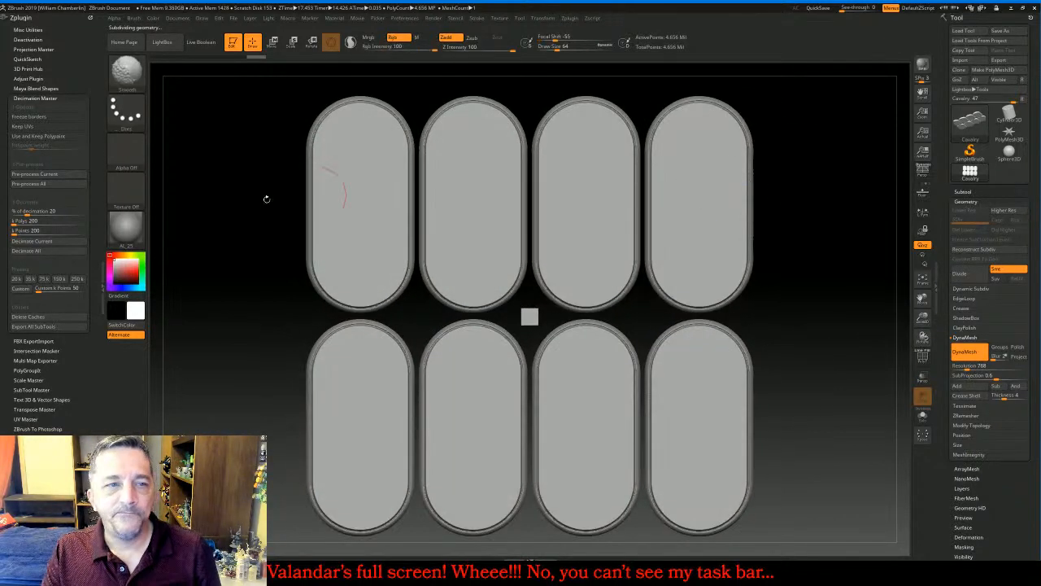
left_click(126, 150)
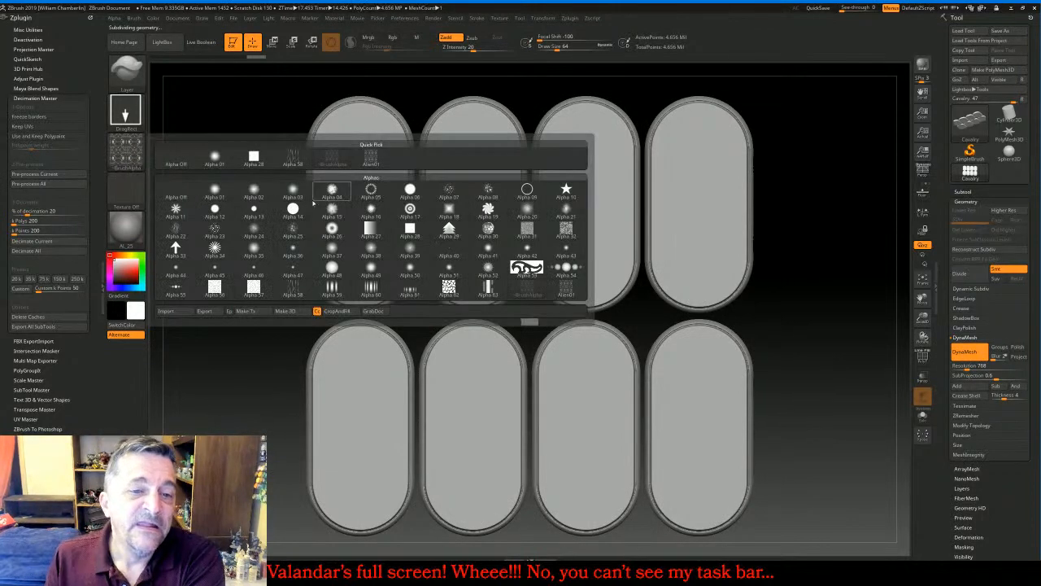
left_click(179, 311)
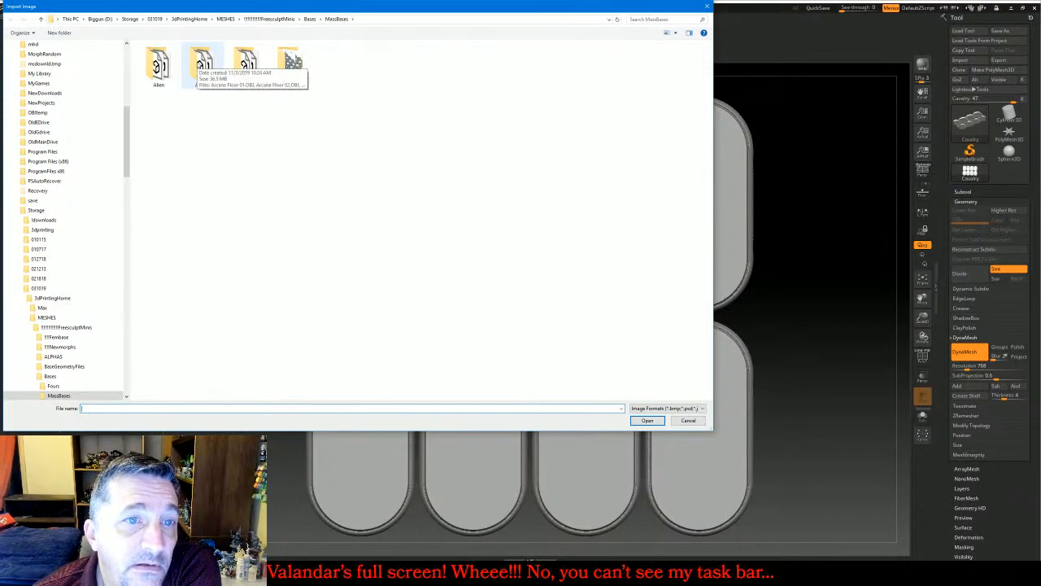
double_click(198, 63)
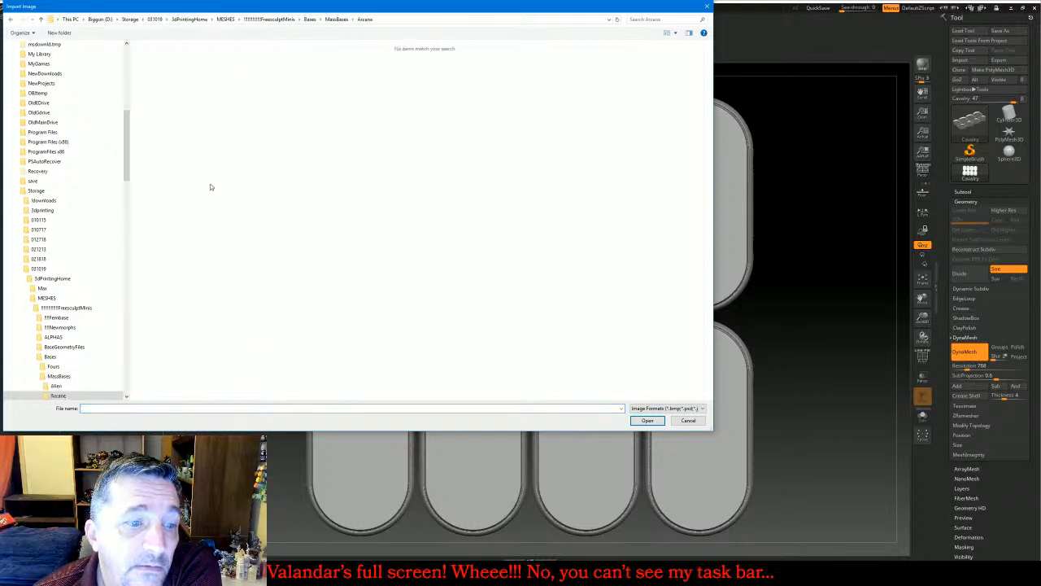
left_click(41, 19)
scroll(68, 172, "down", 10)
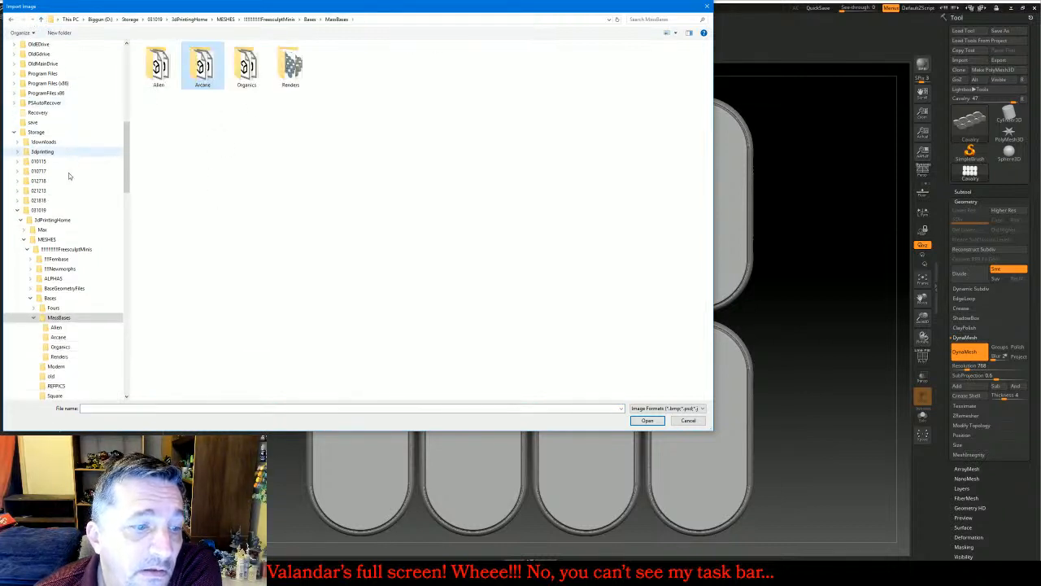
scroll(69, 175, "down", 6)
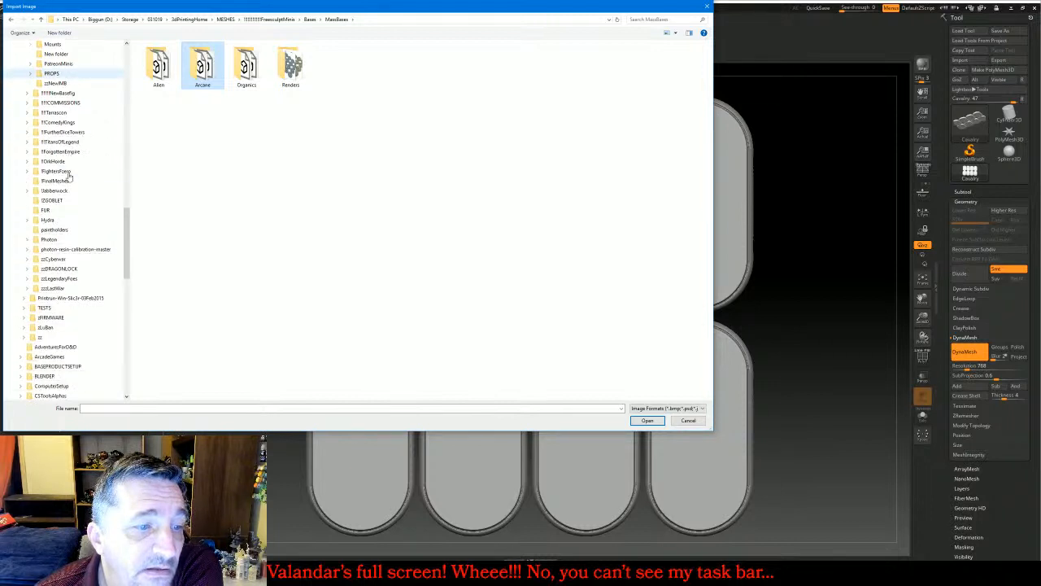
left_click(69, 258)
double_click(152, 56)
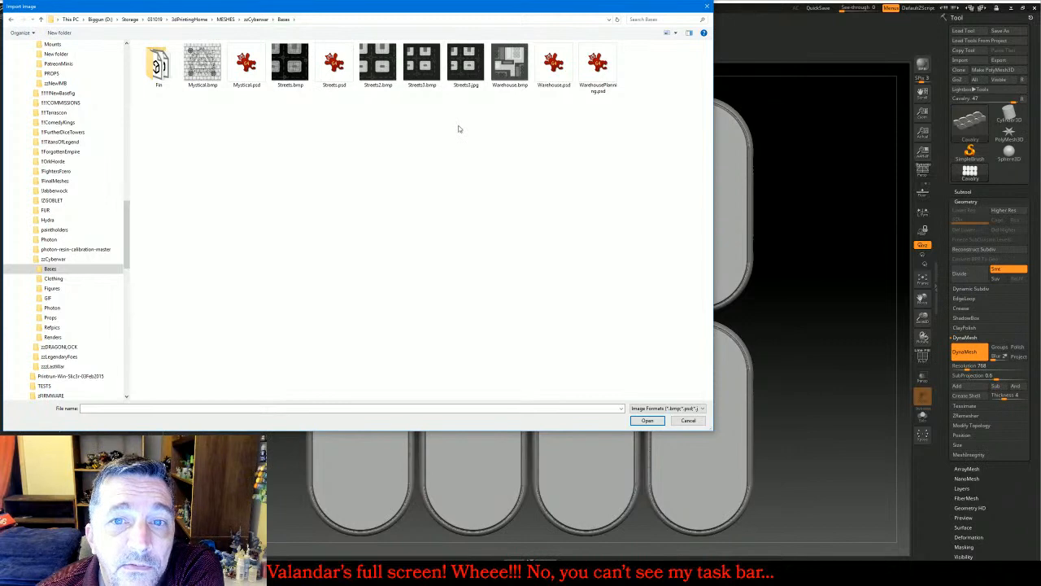
left_click(510, 65)
double_click(510, 65)
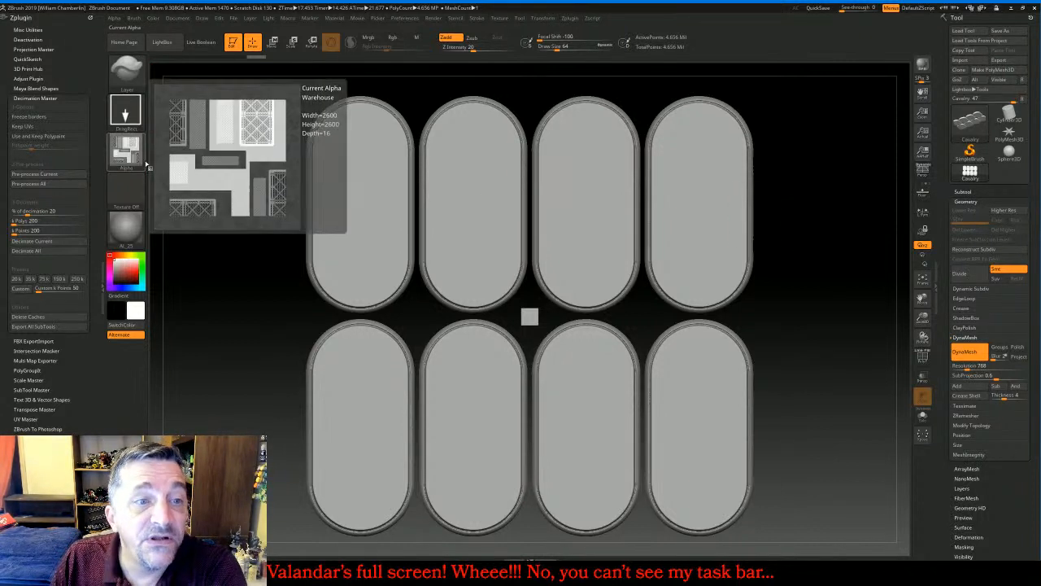
Open the modify settings of the Warehouse alpha and hide the tray holding the Zplugin palette
mouse_move(127, 154)
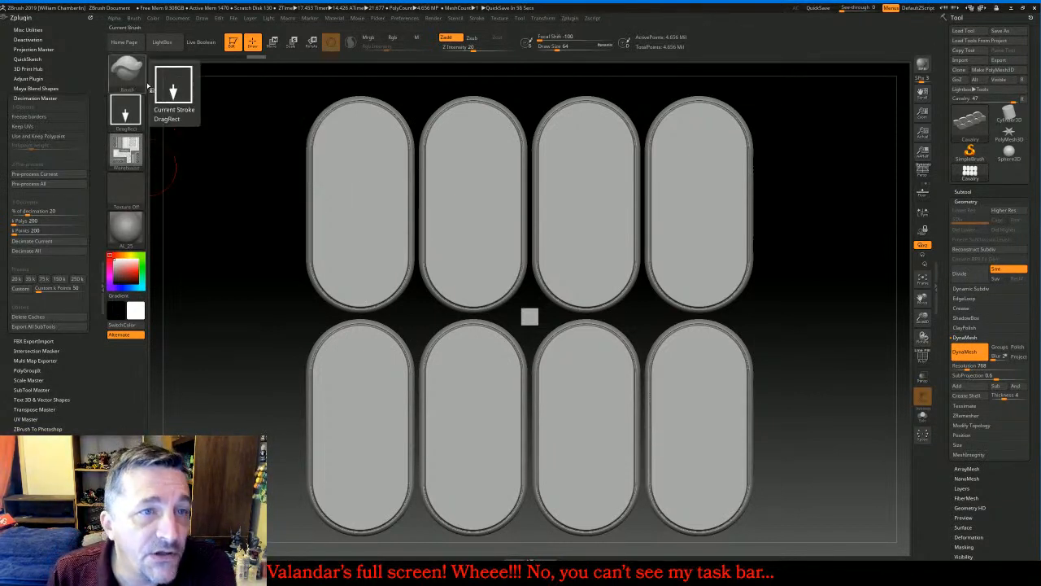
left_click(116, 18)
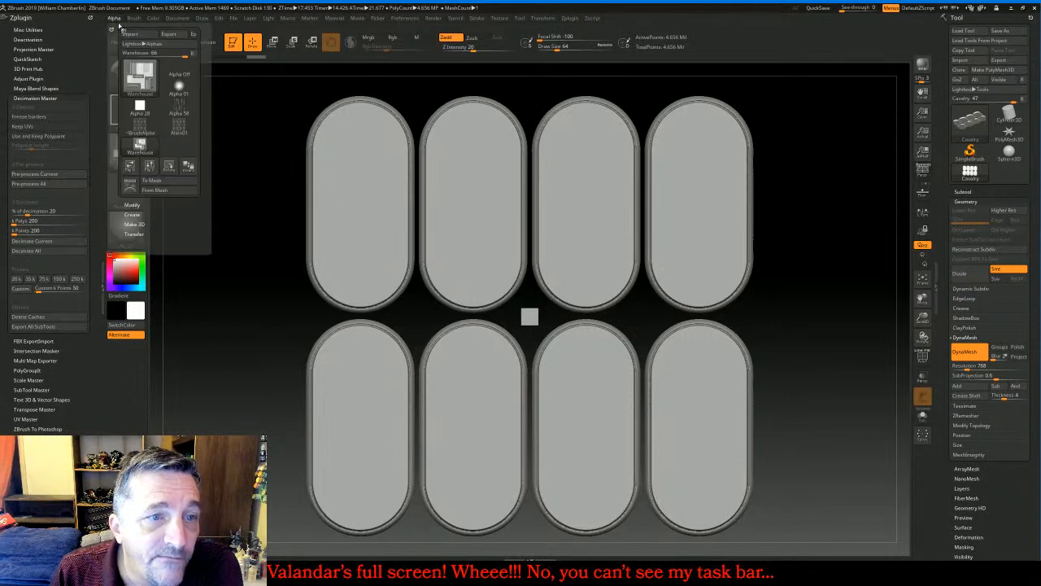
left_click(144, 205)
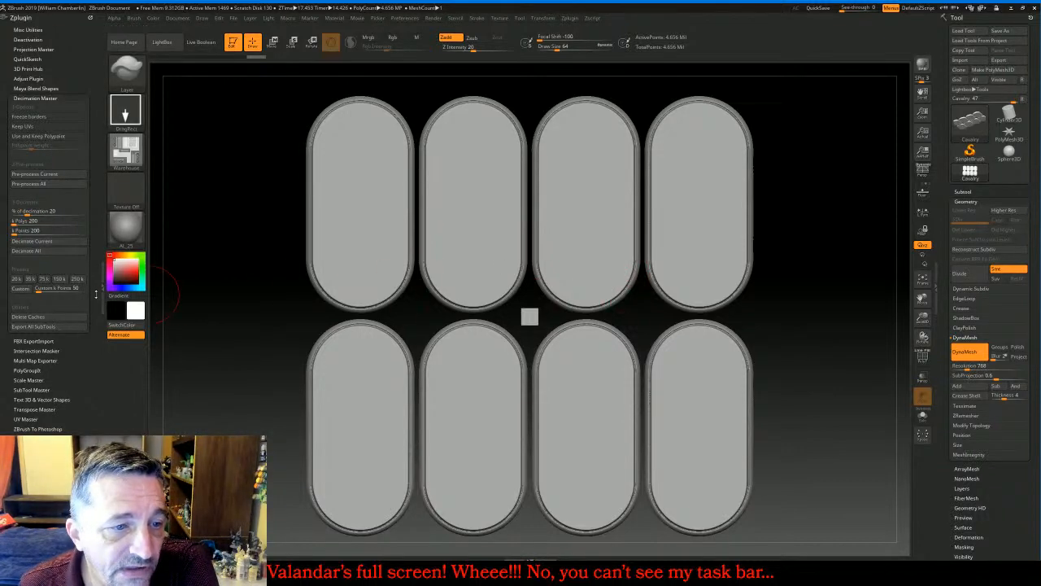
left_click(96, 293)
Mask the bodies of all the cavalry bases in side view, leaving only their flat top surfaces unmasked
left_click_drag(142, 333, 142, 270)
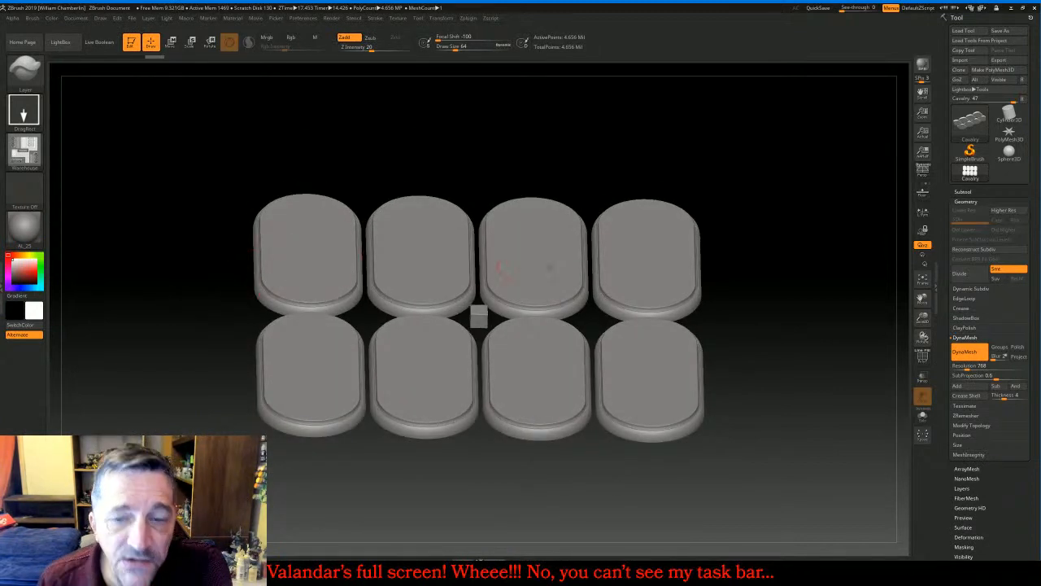
left_click_drag(843, 342, 840, 310)
left_click(922, 280)
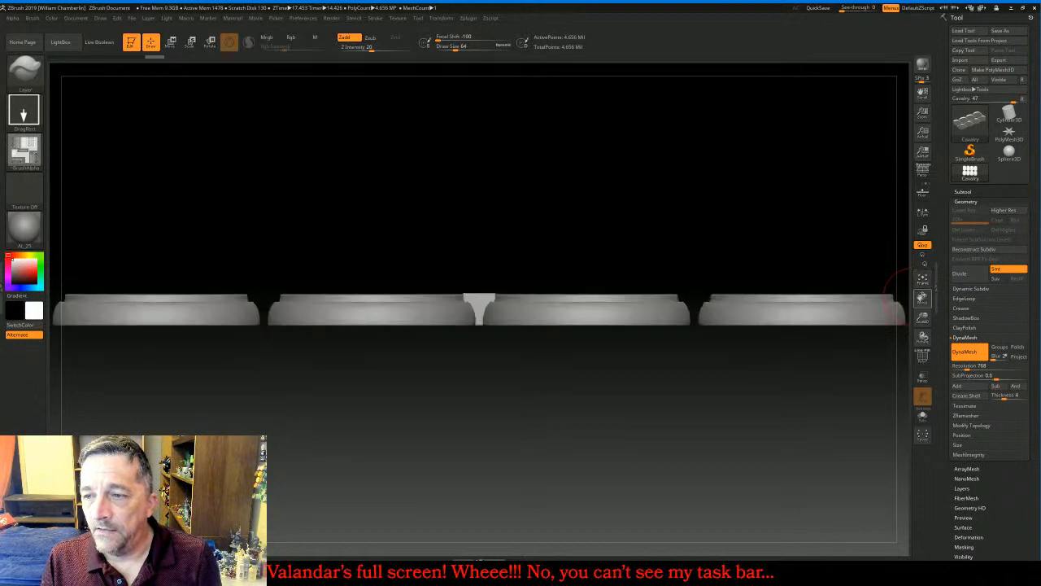
mouse_move(922, 317)
left_mouse_down()
mouse_move(922, 306)
mouse_move(922, 315)
left_mouse_up()
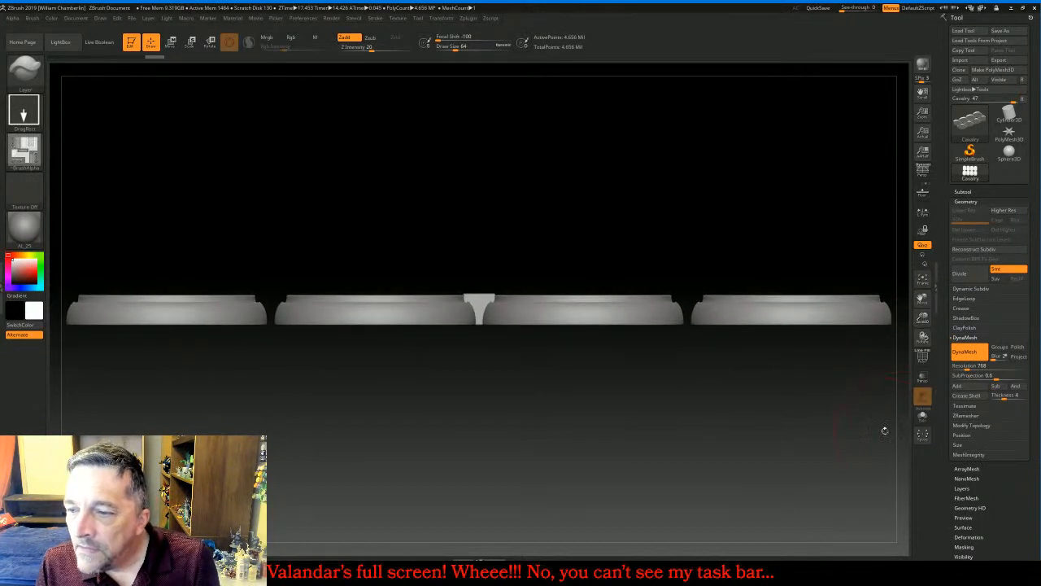
mouse_move(894, 430)
left_mouse_down("ctrl")
mouse_move(800, 371)
mouse_move(561, 314)
mouse_move(58, 295)
left_mouse_up("ctrl")
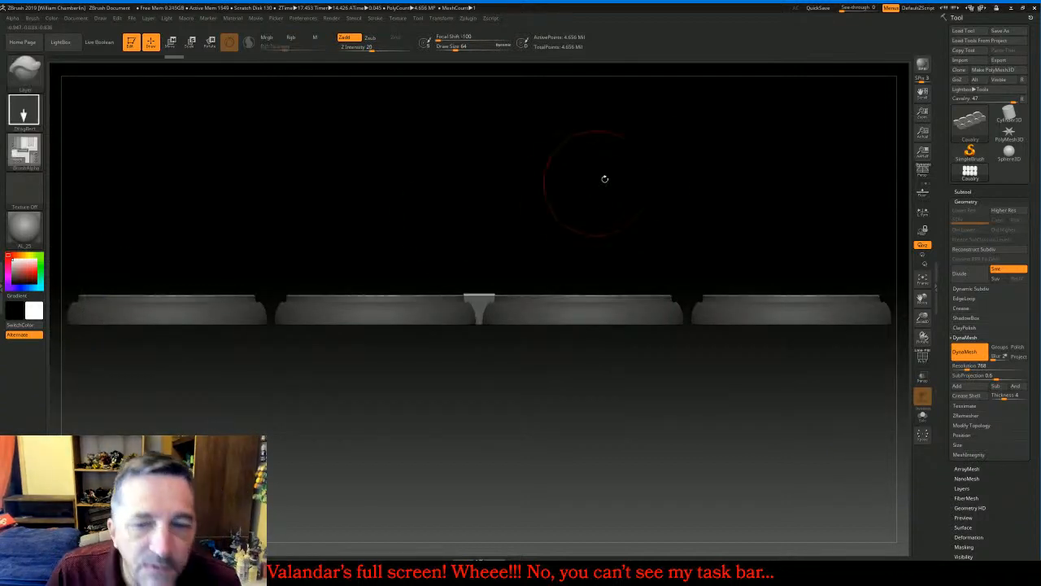
Stamp the Warehouse alpha with the Layer brush from the central cube outward across the tops of all eight bases
left_click_drag(682, 177, 691, 270)
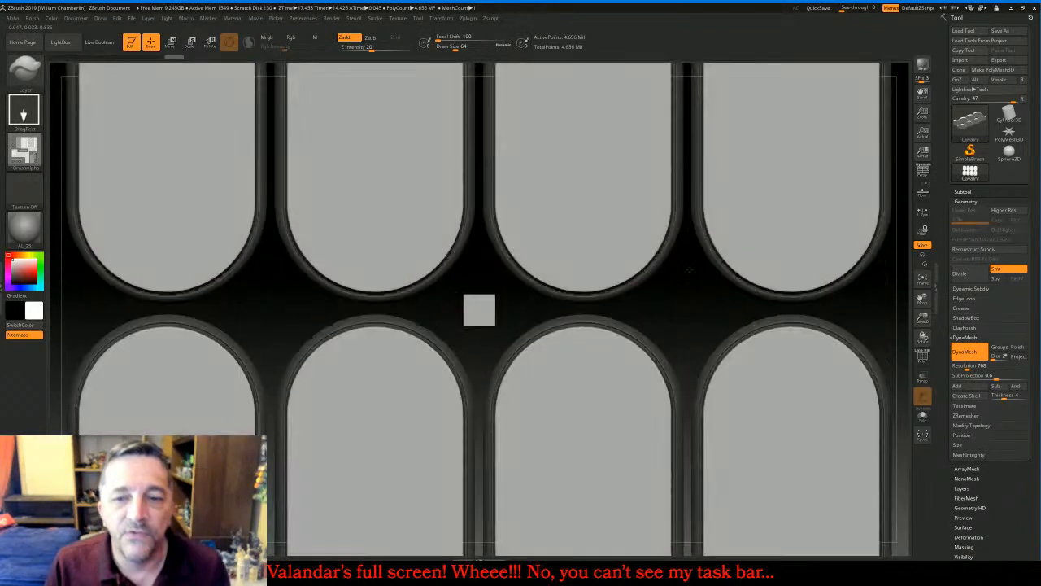
left_click(923, 279)
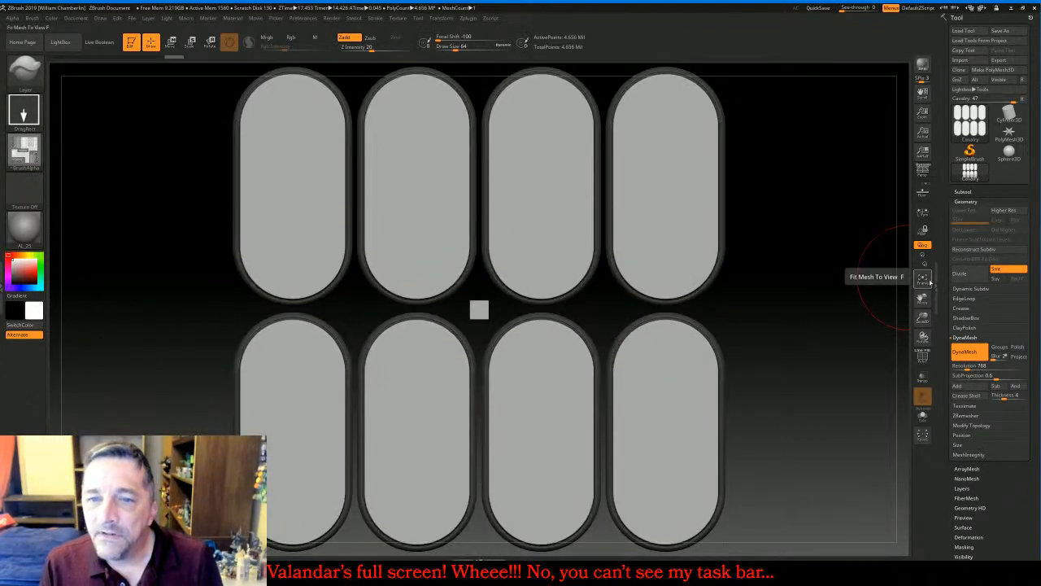
left_click_drag(923, 318, 922, 310)
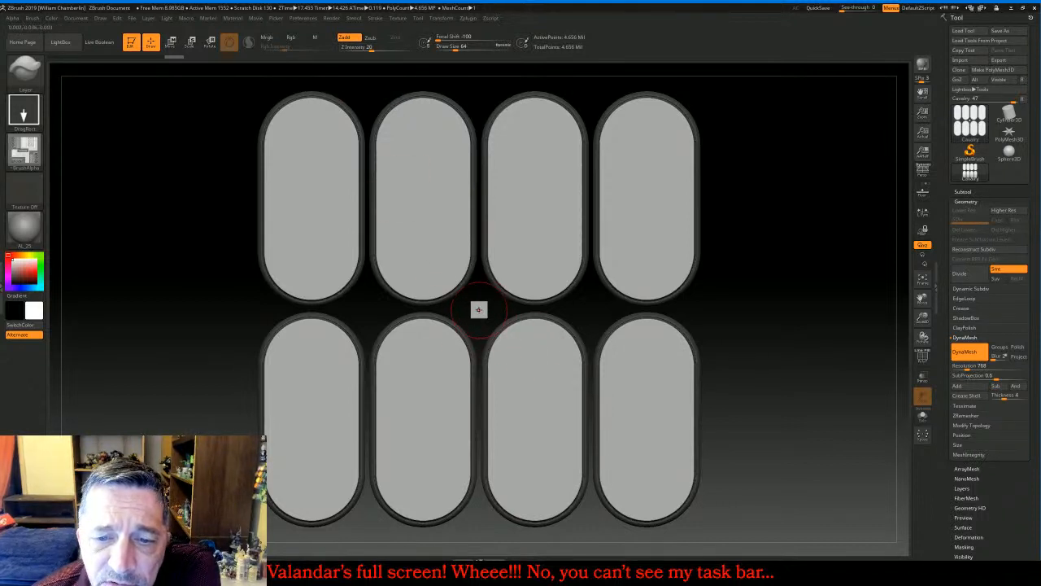
left_click_drag(478, 309, 569, 456)
left_click_drag(697, 435, 898, 336)
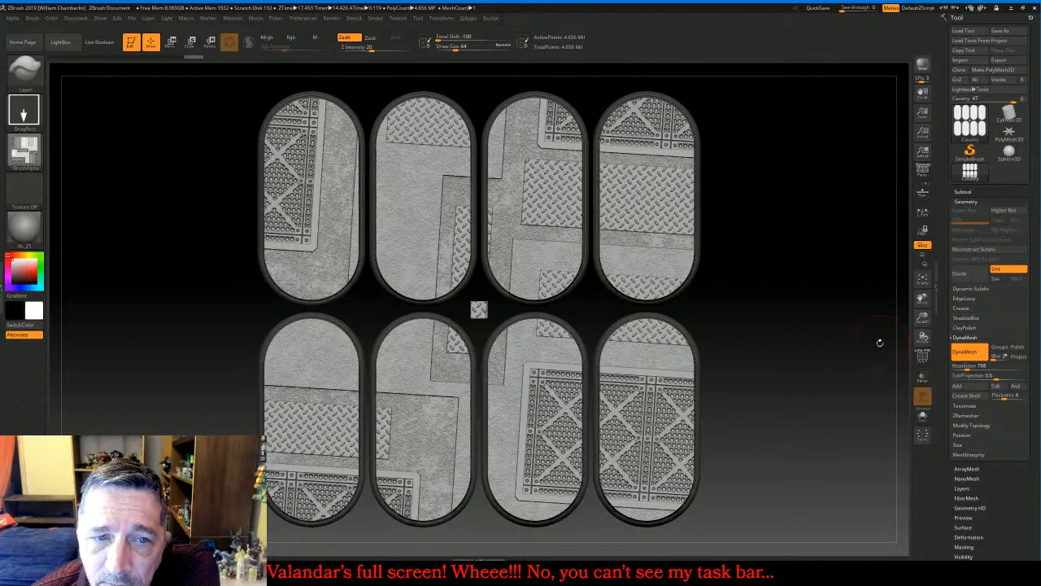
Clear the mask and inspect the warehouse pattern on the bases from an angle, returning to the straight top view
mouse_move(781, 398)
left_mouse_down()
mouse_move(778, 329)
mouse_move(792, 345)
mouse_move(774, 380)
mouse_move(777, 346)
mouse_move(773, 356)
mouse_move(756, 323)
mouse_move(822, 362)
mouse_move(806, 397)
left_mouse_up()
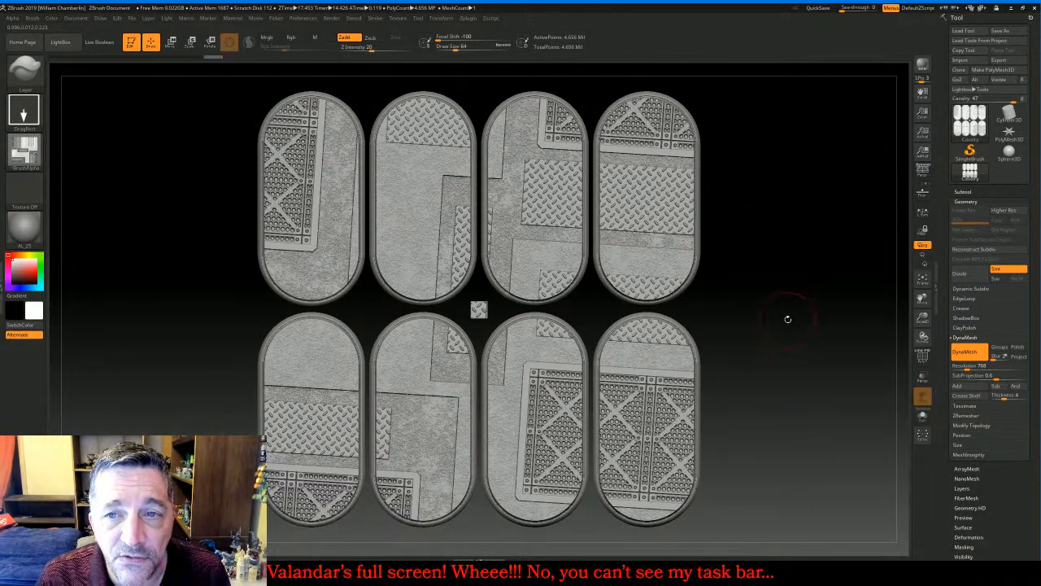
left_click_drag(786, 314, 784, 258)
left_click_drag(783, 284, 789, 324, "shift")
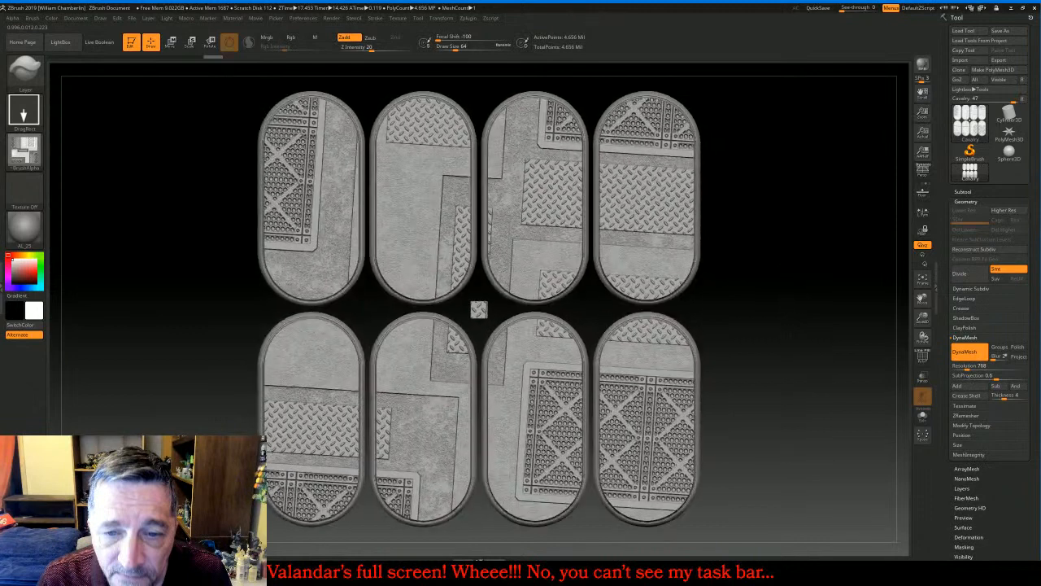
Isolate the small cube in the centre between the bases, invert visibility to hide it, and delete the hidden geometry
left_click(478, 308, "ctrl+shift")
left_click(478, 309, "ctrl+shift")
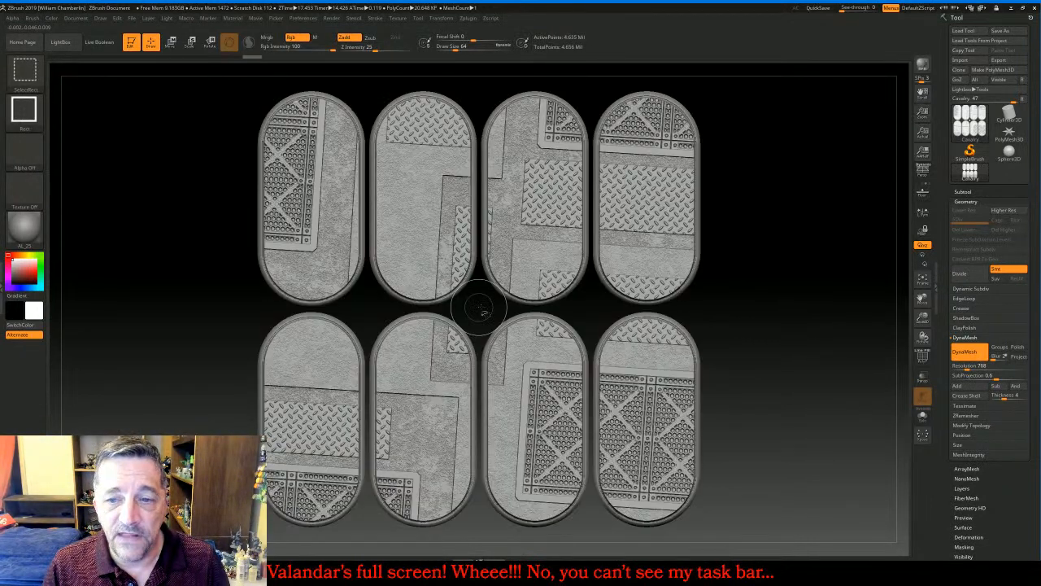
left_click(991, 426)
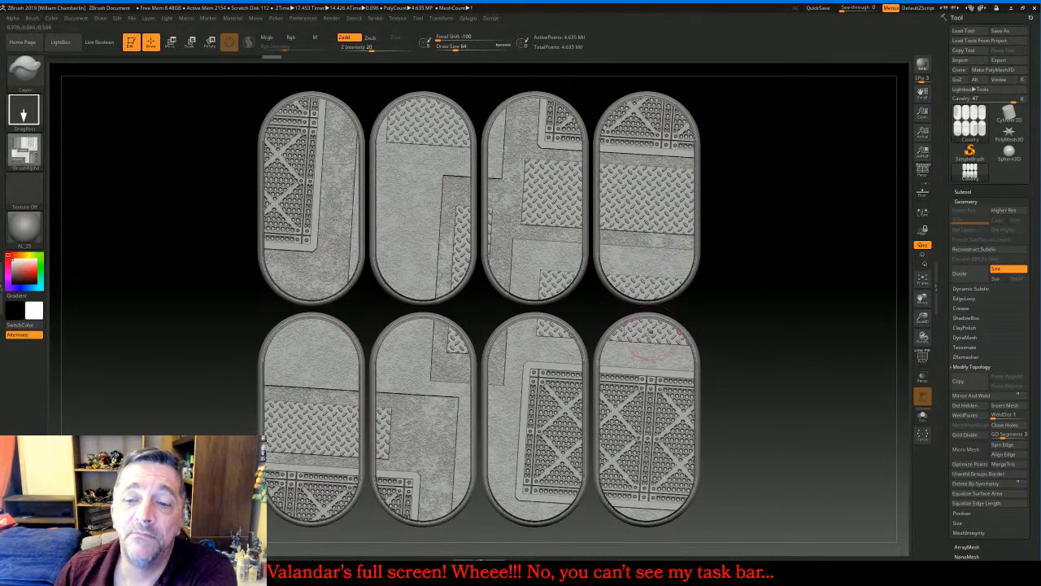
Draw a curved tube beside the grating on the upper-row first base with the CurveTube brush at draw size 8
left_click(20, 70)
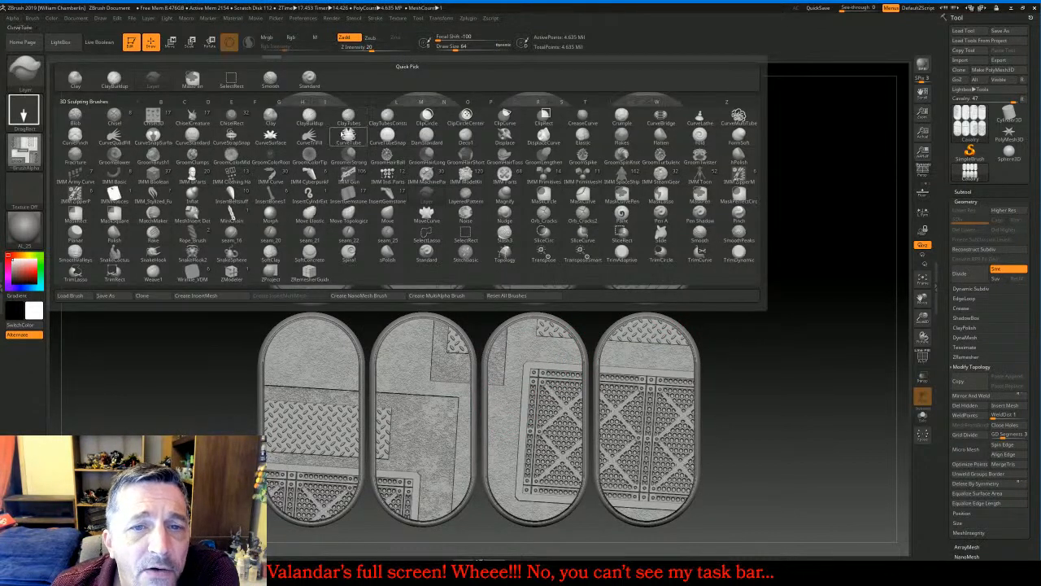
left_click(348, 136)
left_click(426, 45)
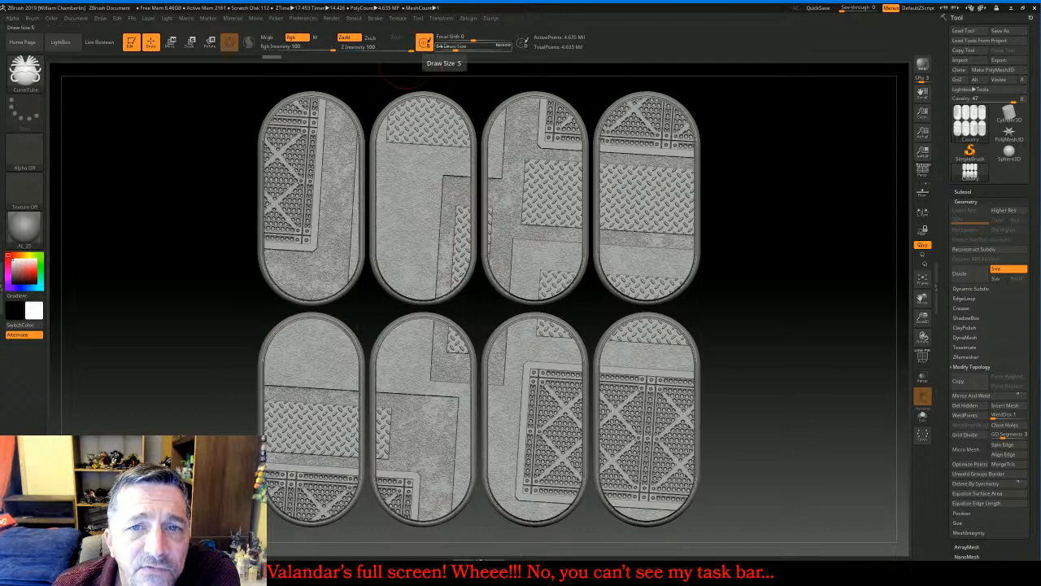
left_click(446, 51)
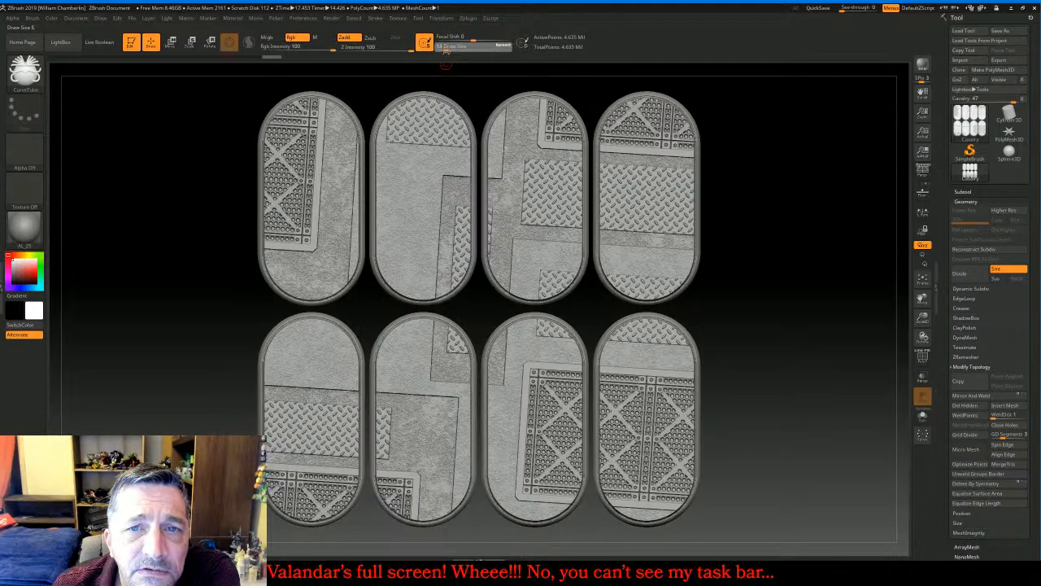
left_click_drag(447, 50, 443, 52)
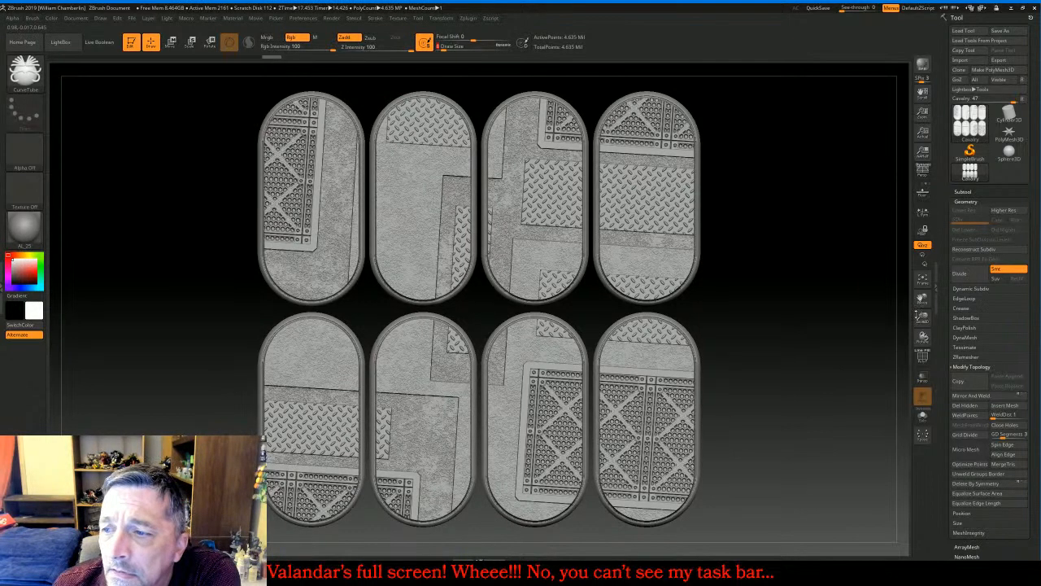
left_click_drag(923, 318, 922, 374)
left_click_drag(897, 449, 894, 487)
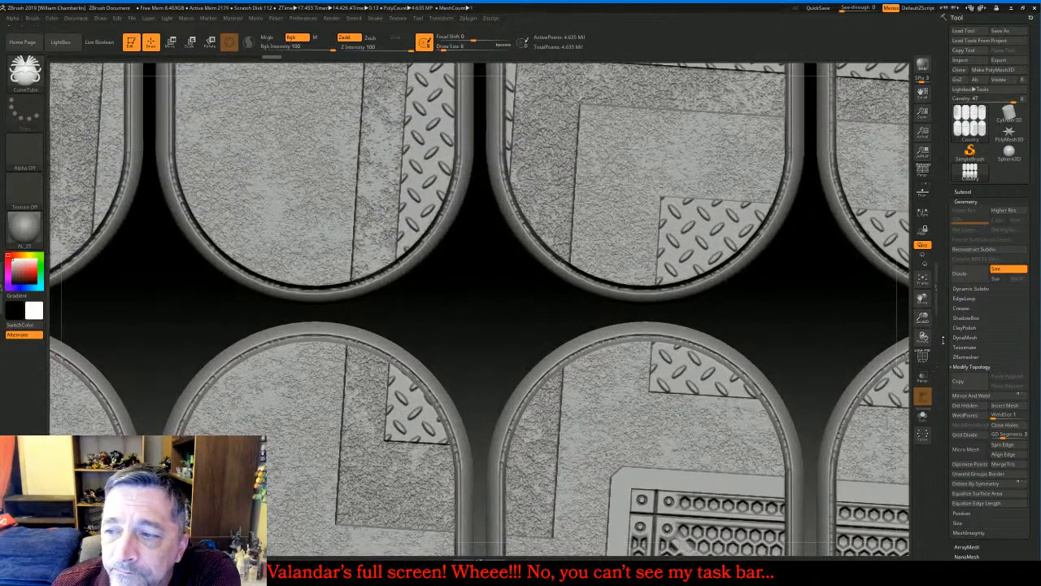
left_click_drag(920, 298, 1038, 584)
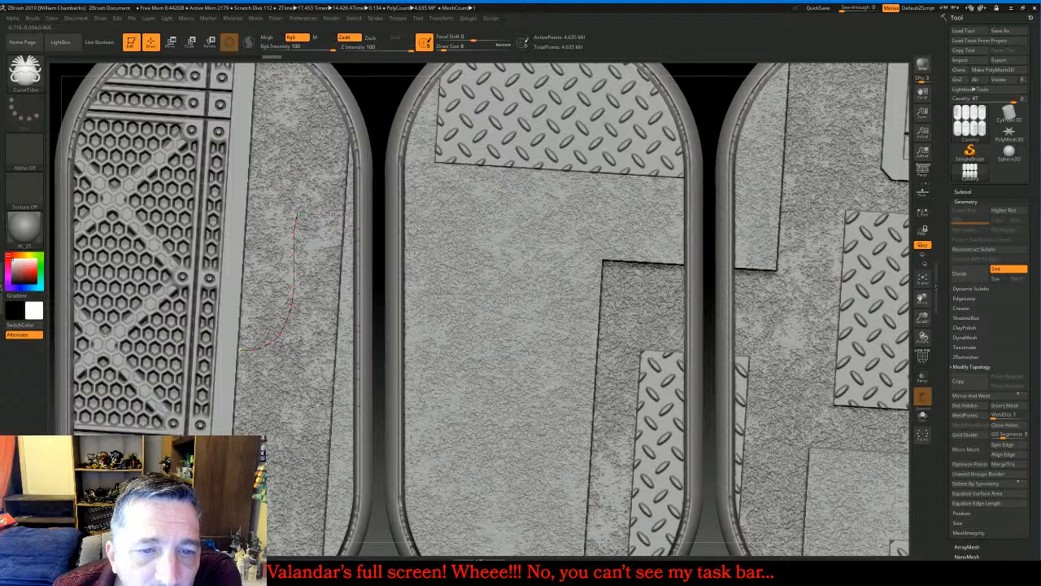
left_click_drag(297, 214, 298, 217)
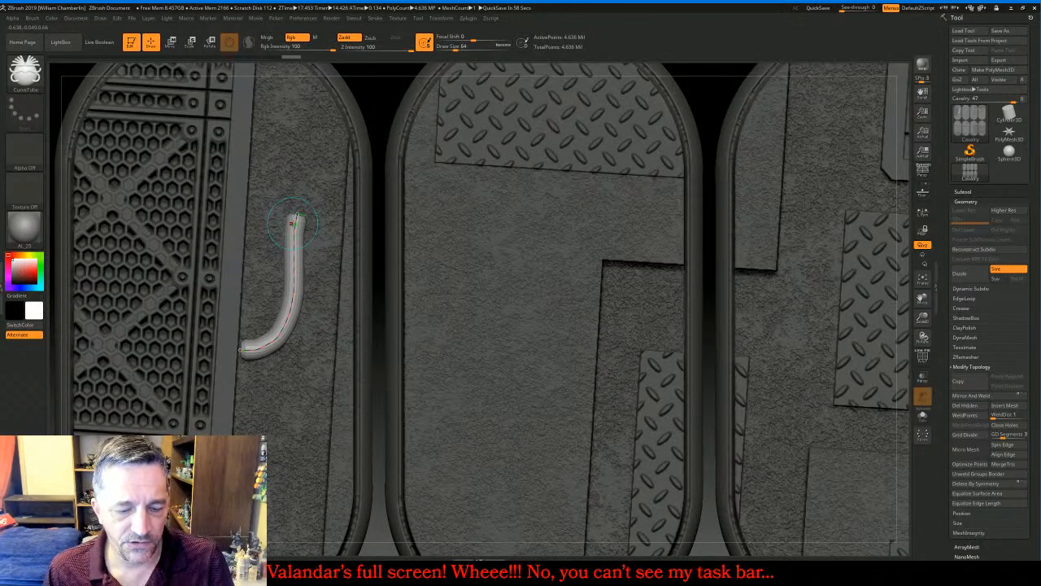
Thin the new tube by reducing the draw size to 4 and updating its curve
key("bracketleft")
key("bracketleft")
key("bracketleft")
key("bracketleft")
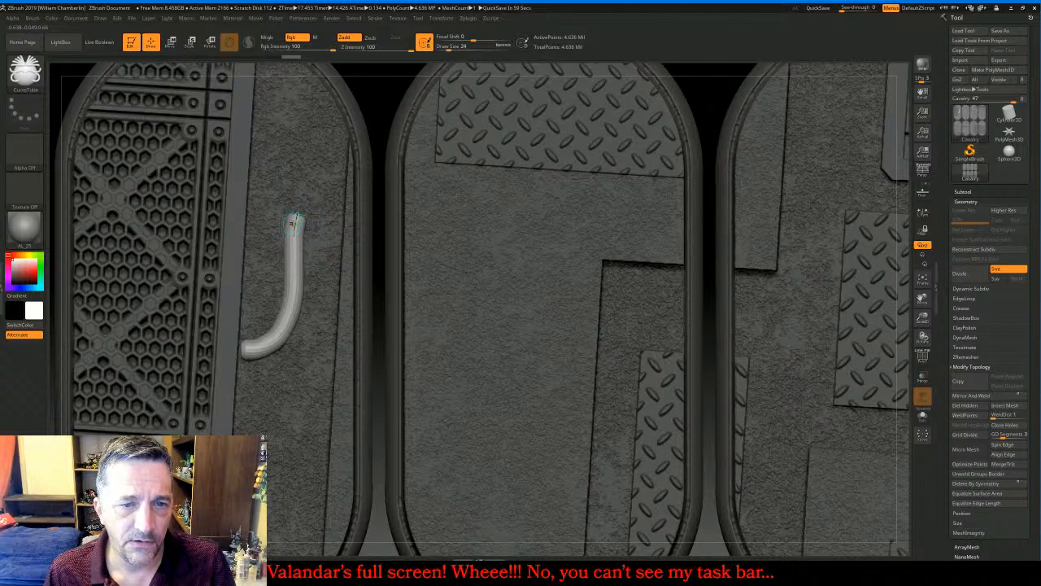
left_click(294, 224)
key("bracketleft")
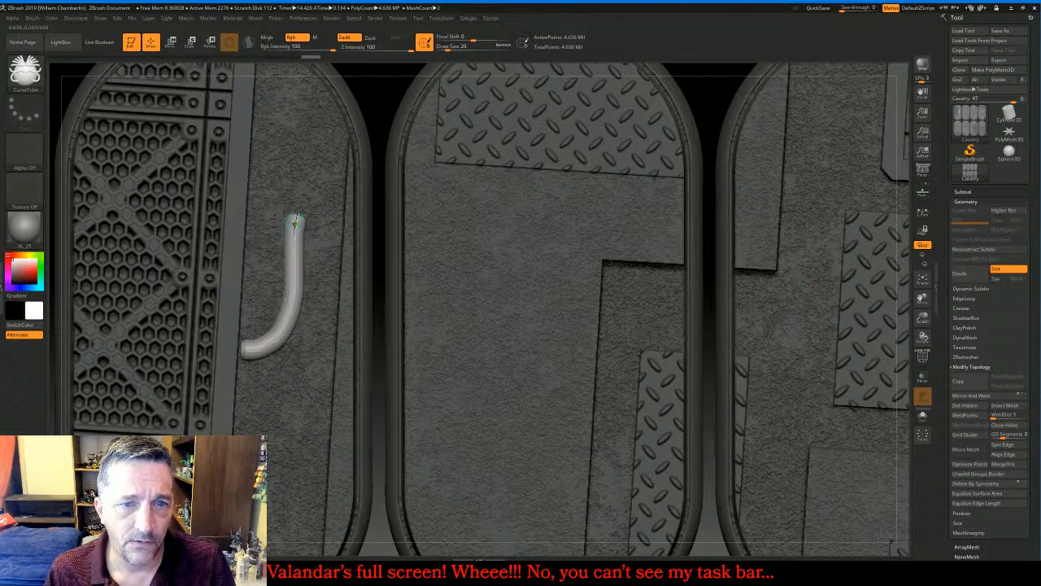
left_click(295, 224)
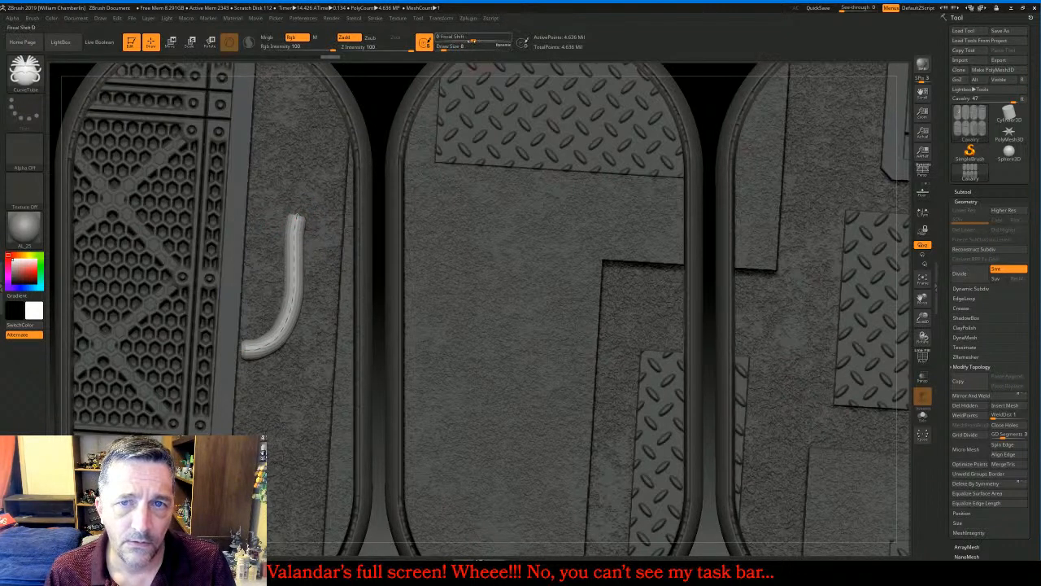
left_click(442, 47)
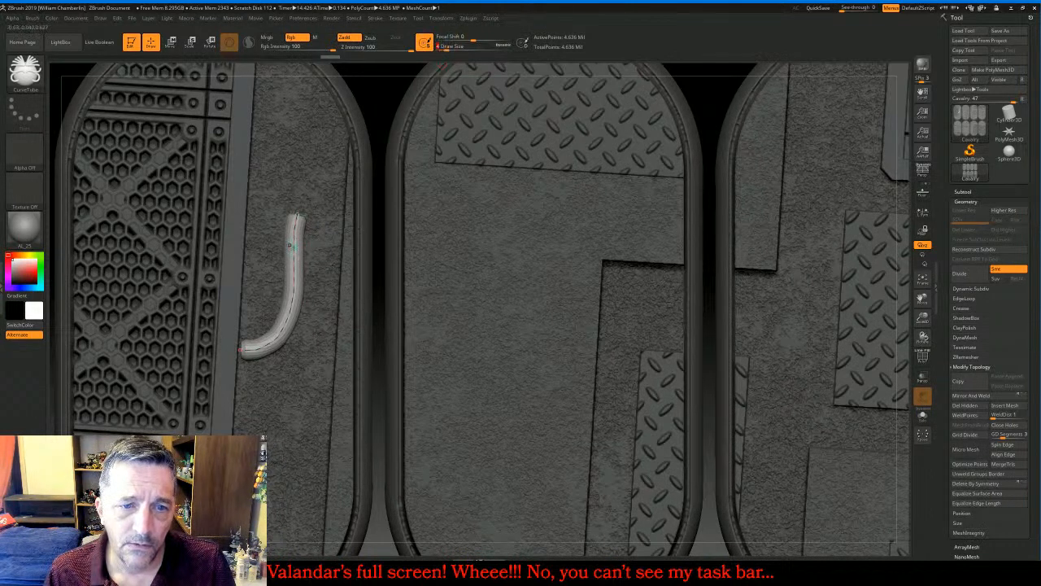
left_click(294, 245)
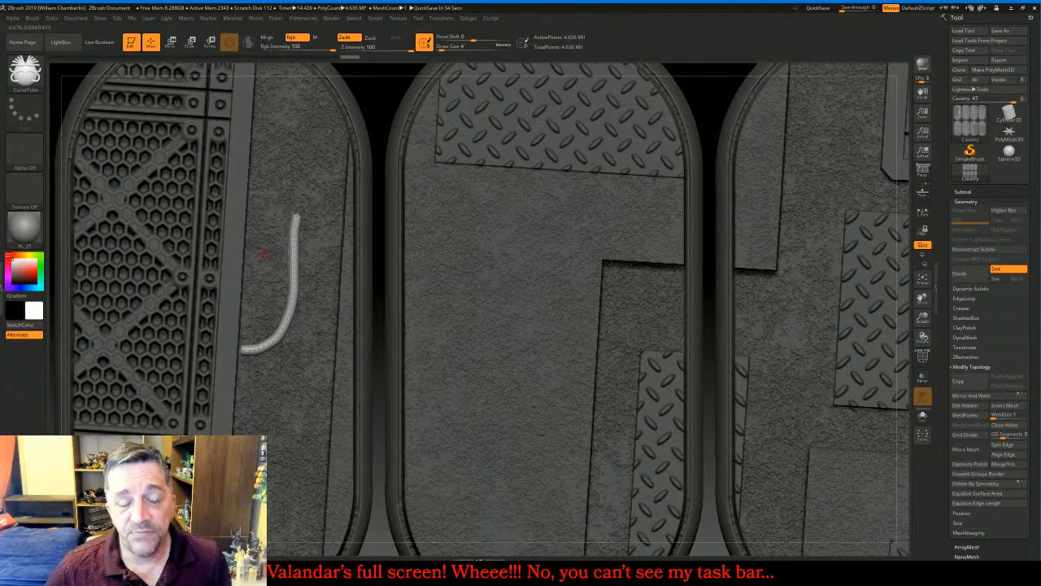
Split the tube from the bases and draw two more CurveTube cables beside it, one of them bulging outward
key("ctrl+shift+s")
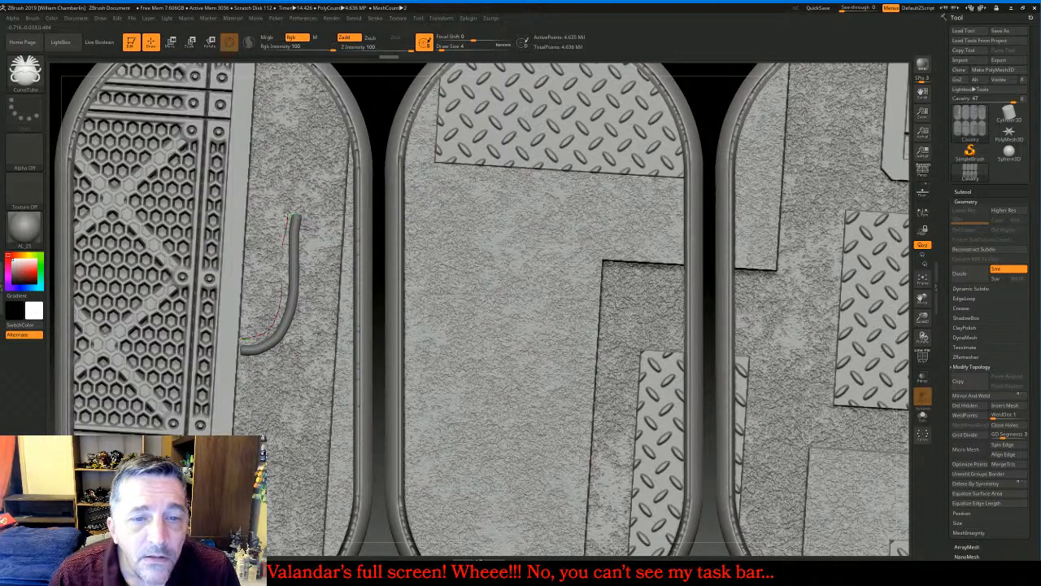
left_click(288, 214)
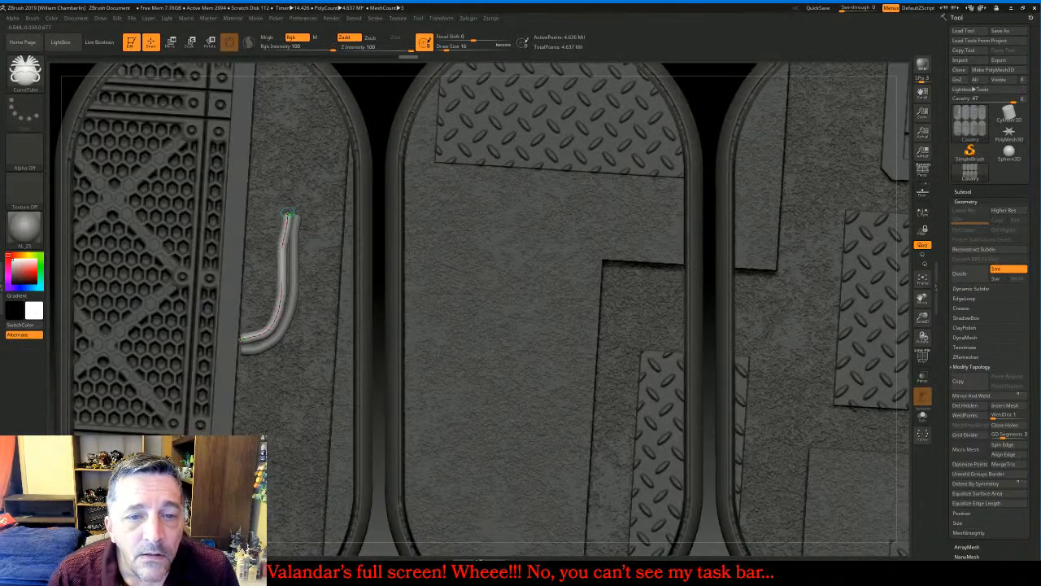
left_click(278, 166)
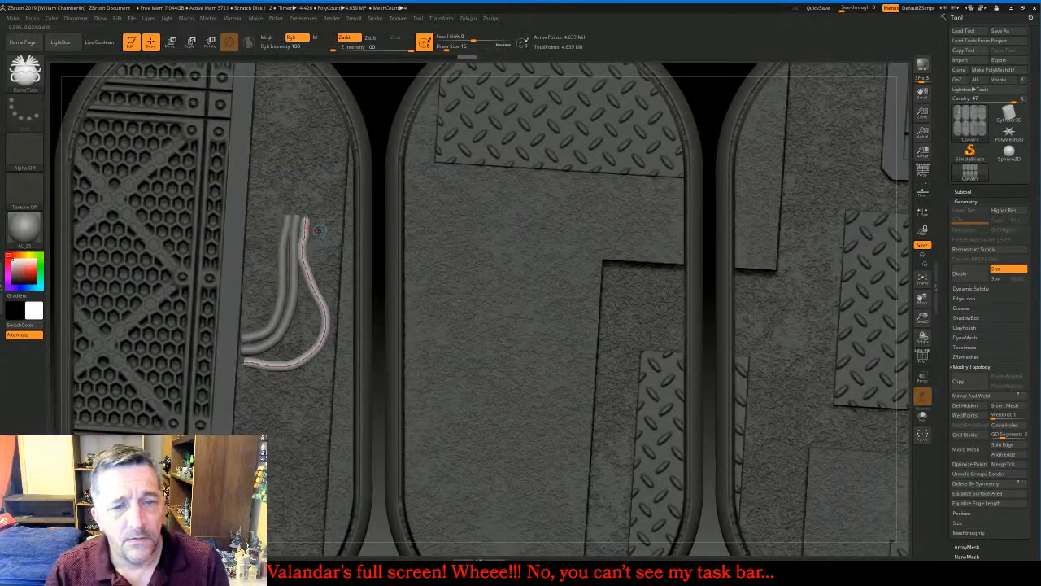
left_click(311, 228)
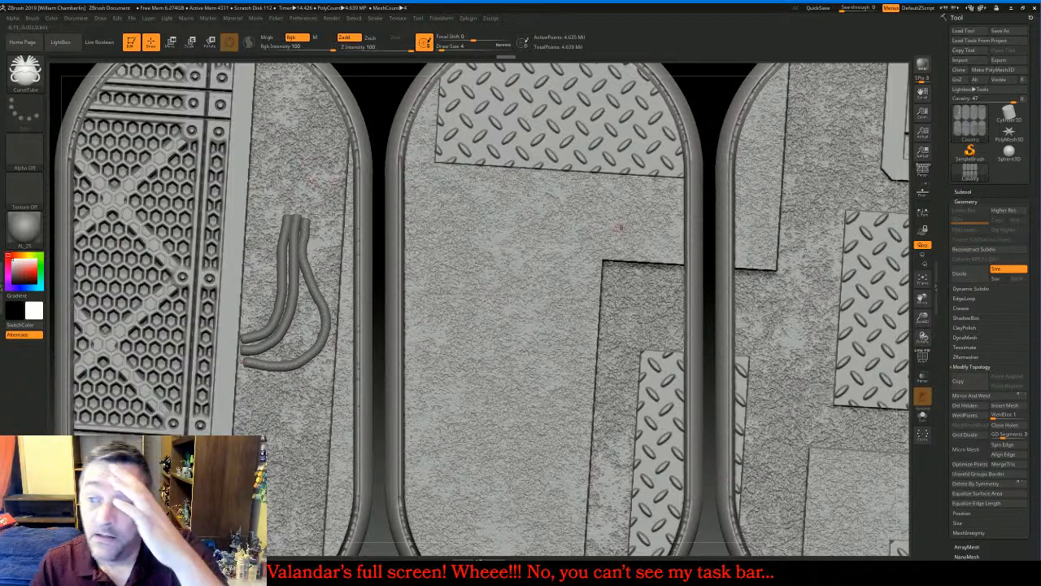
Merge the three cable subtools into a single subtool separate from the Cavalry bases
left_click(998, 189)
left_click(989, 235)
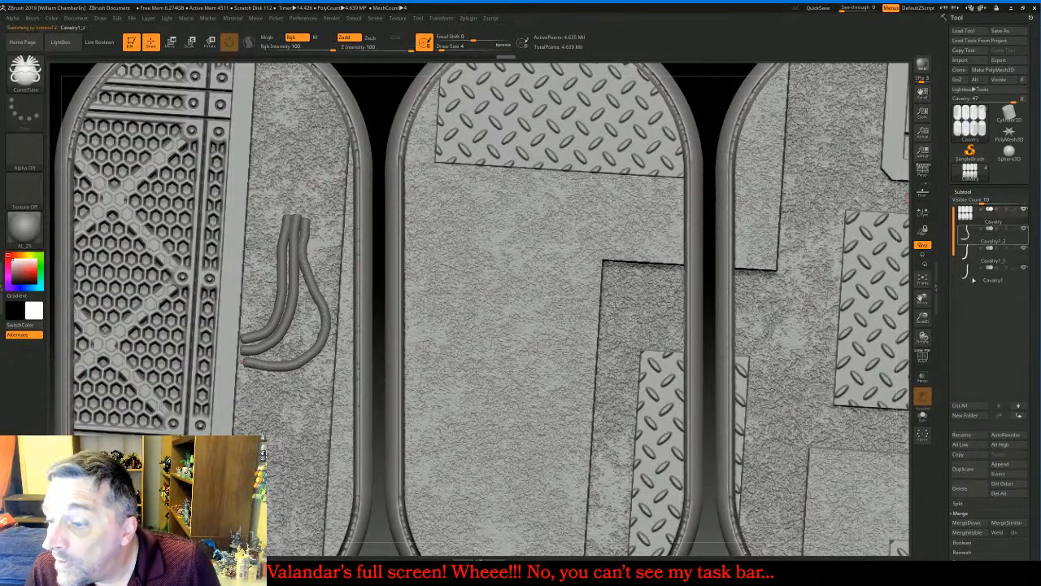
left_click(967, 522)
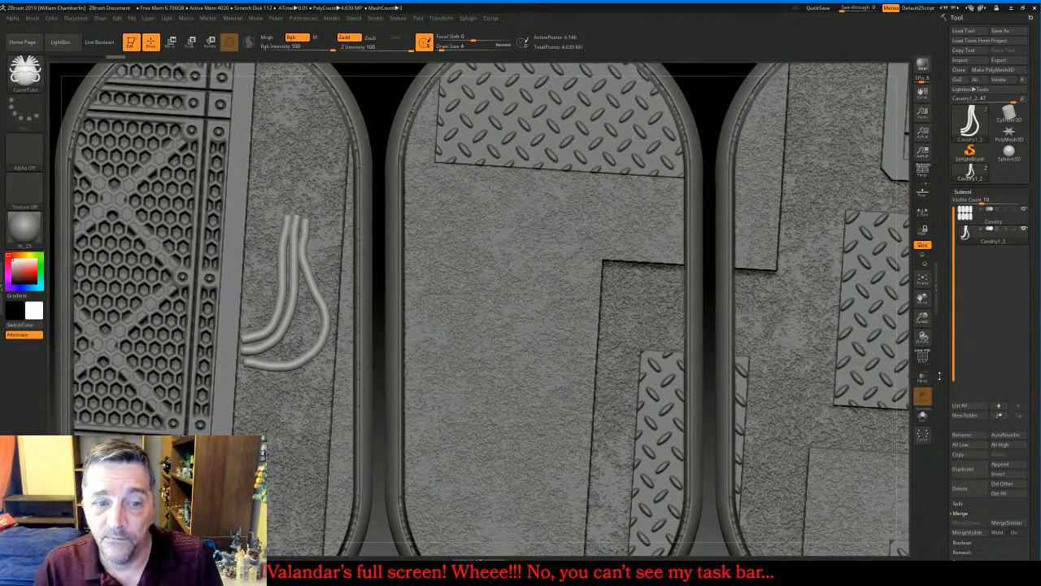
Pull the cable ends against the grating plate with the Move brush at draw size 49, and check their height from the side
left_click(24, 72)
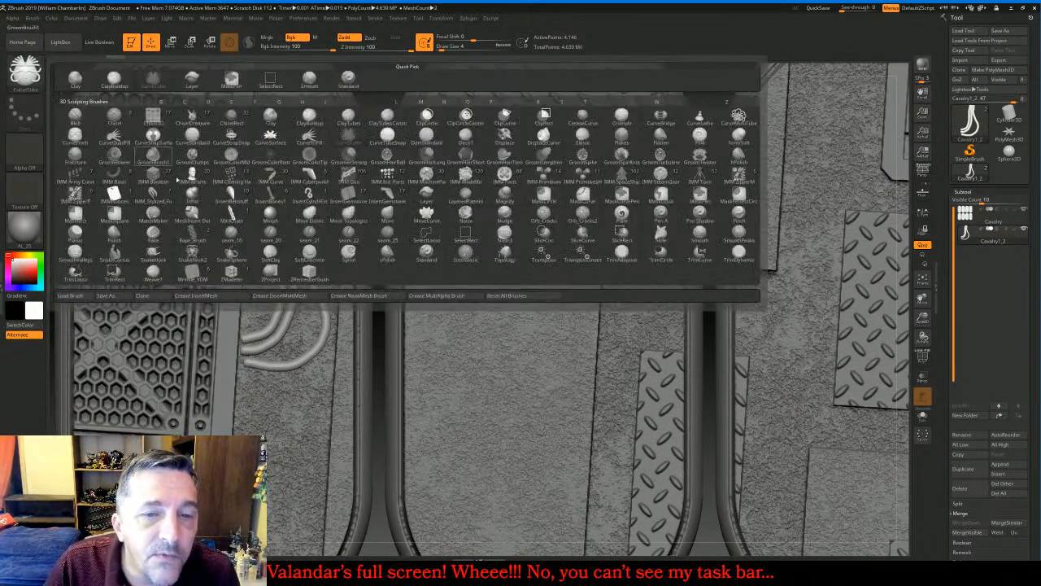
left_click(385, 214)
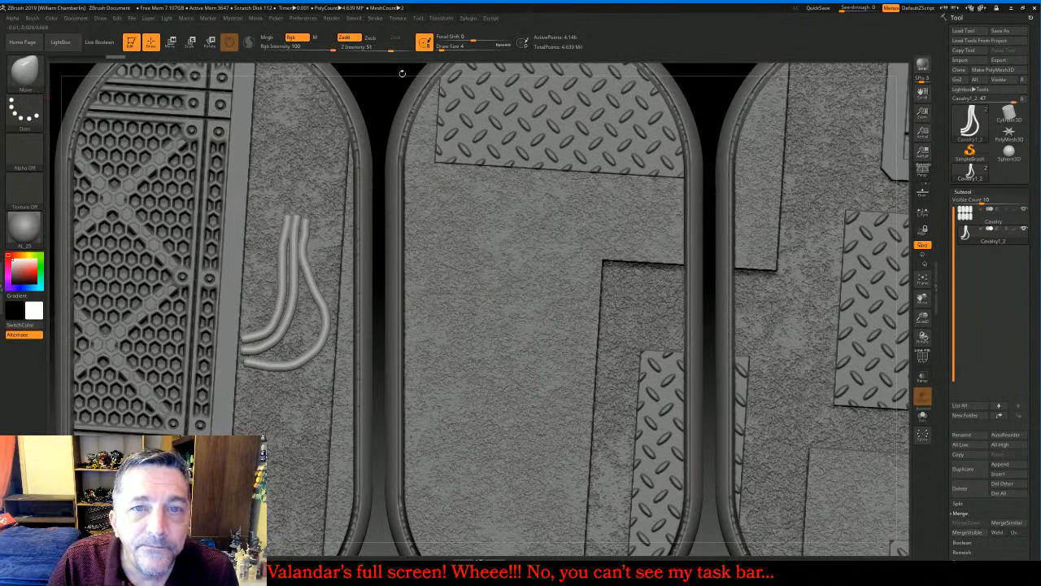
left_click_drag(451, 47, 454, 49)
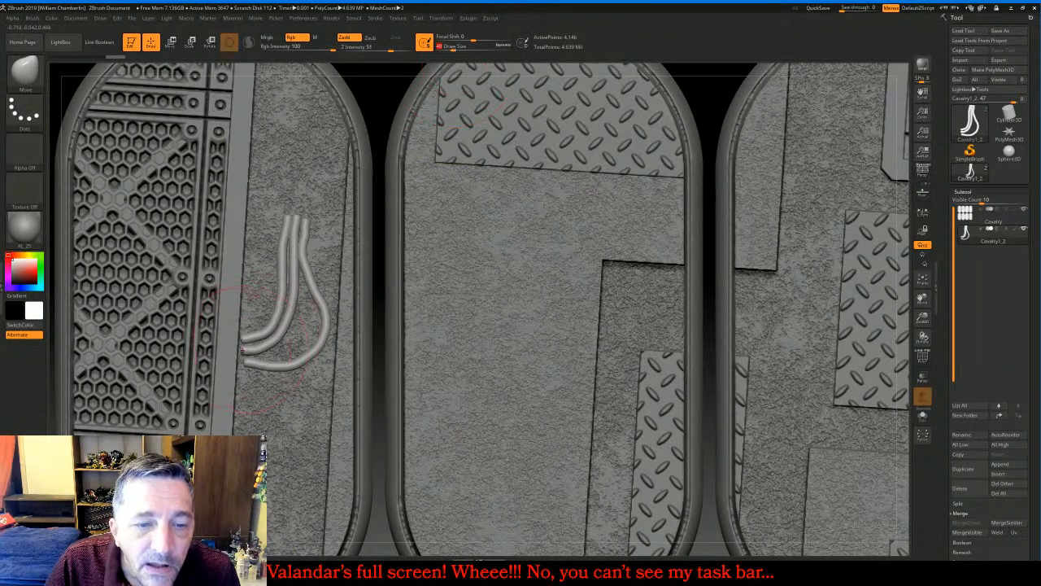
left_click_drag(243, 350, 232, 347)
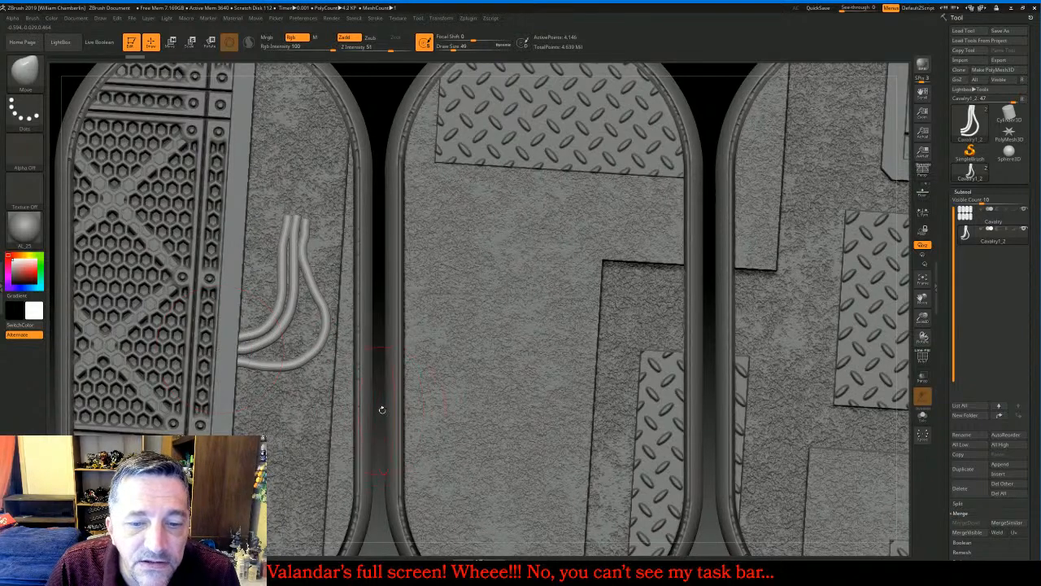
mouse_move(379, 409)
left_mouse_down()
mouse_move(364, 392)
mouse_move(350, 321)
mouse_move(364, 319)
mouse_move(370, 400)
mouse_move(373, 315)
mouse_move(374, 348)
left_mouse_up()
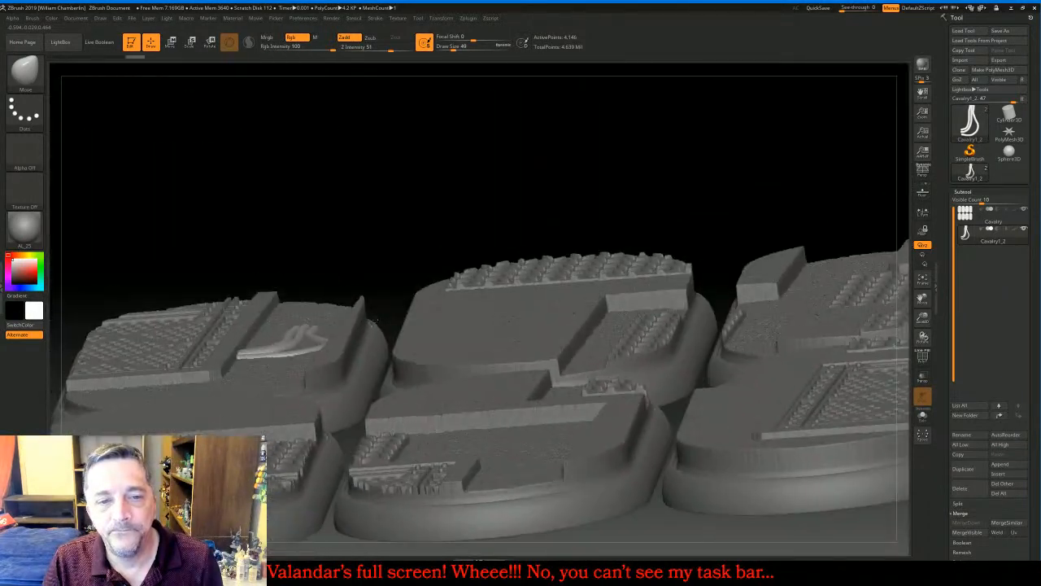
left_click(173, 44)
left_click_drag(402, 192, 394, 280)
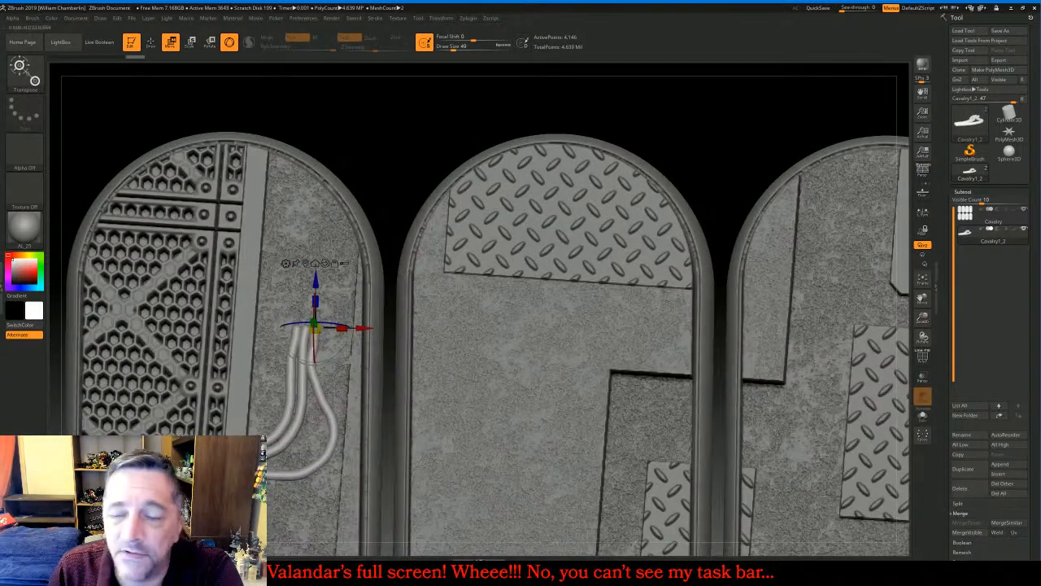
left_click(927, 281)
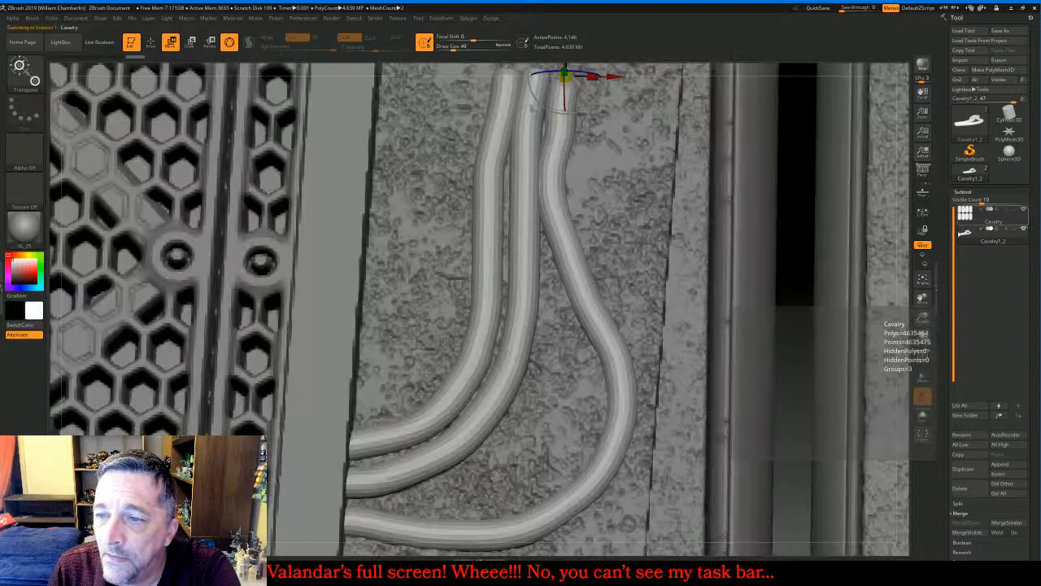
Make the Cavalry bases the active subtool again and switch back to the CurveTube brush for the upper row of bases
left_click(984, 216)
left_click(923, 281)
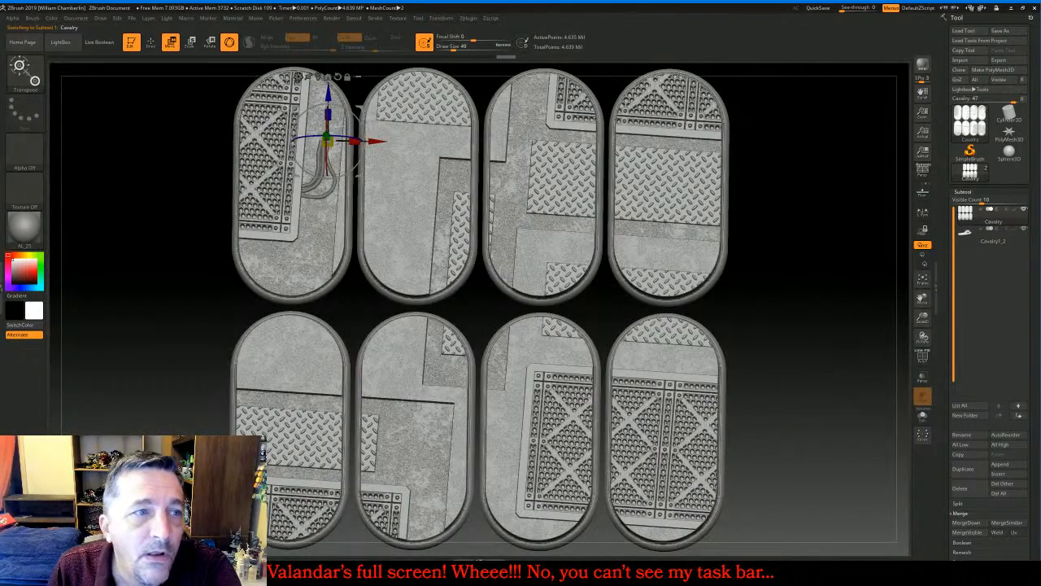
left_click(149, 41)
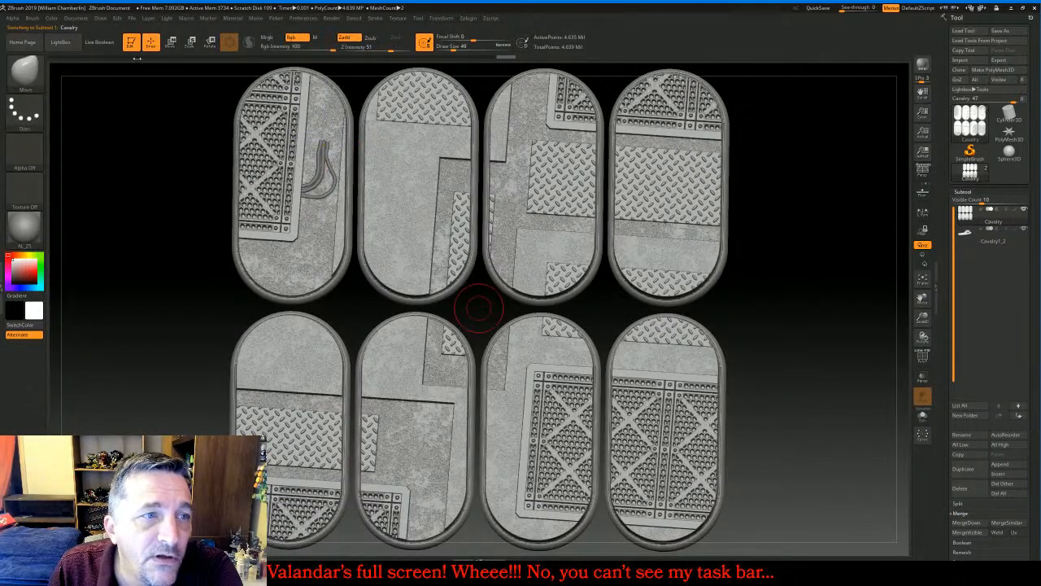
key("b")
left_click(28, 74)
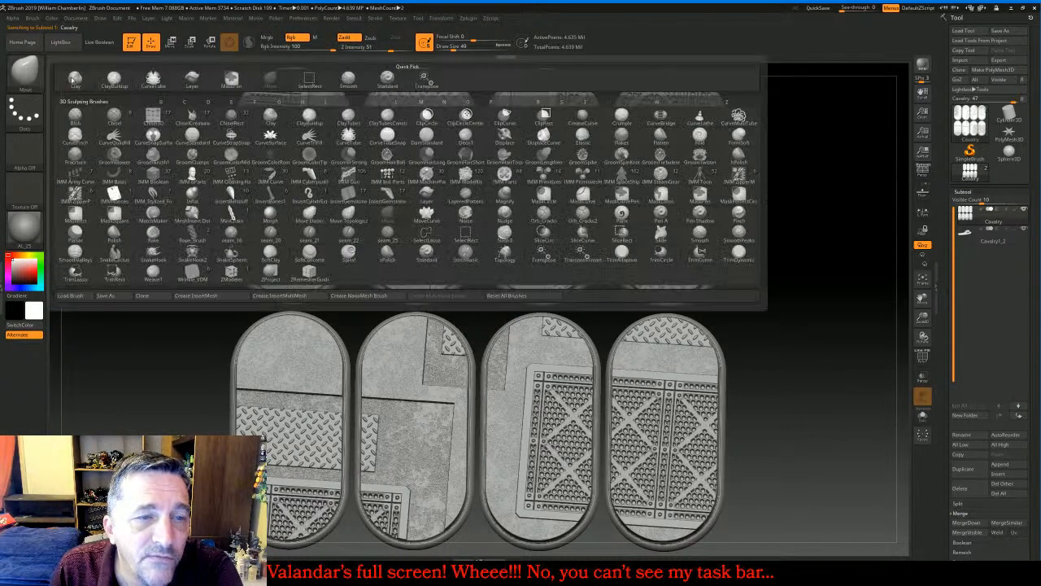
left_click(153, 79)
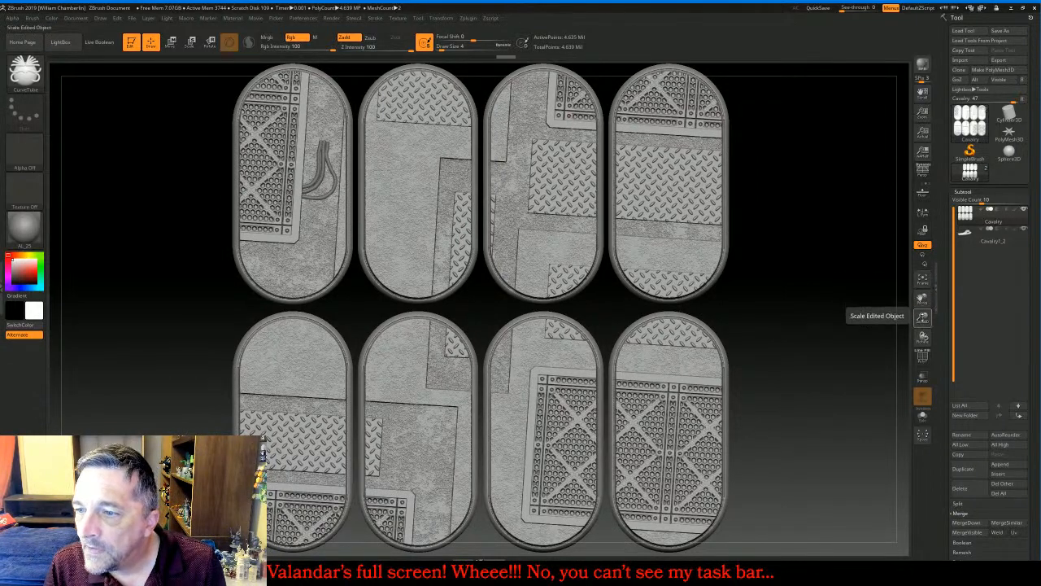
left_click_drag(923, 318, 922, 366)
left_click_drag(923, 299, 810, 342)
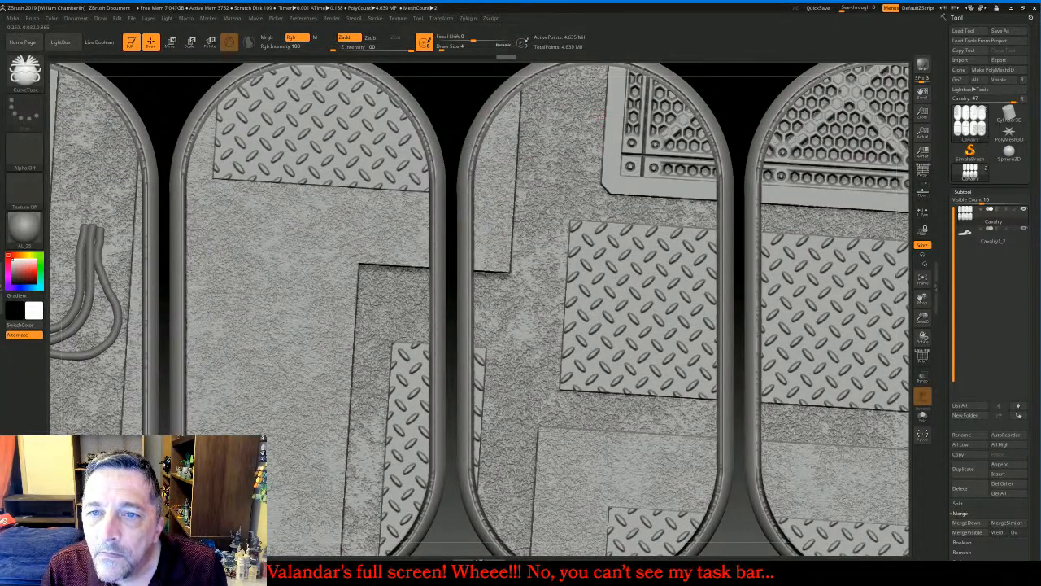
Try an S-shaped tube from the grating corner down the third upper base, and undo it
left_click_drag(536, 177, 544, 241)
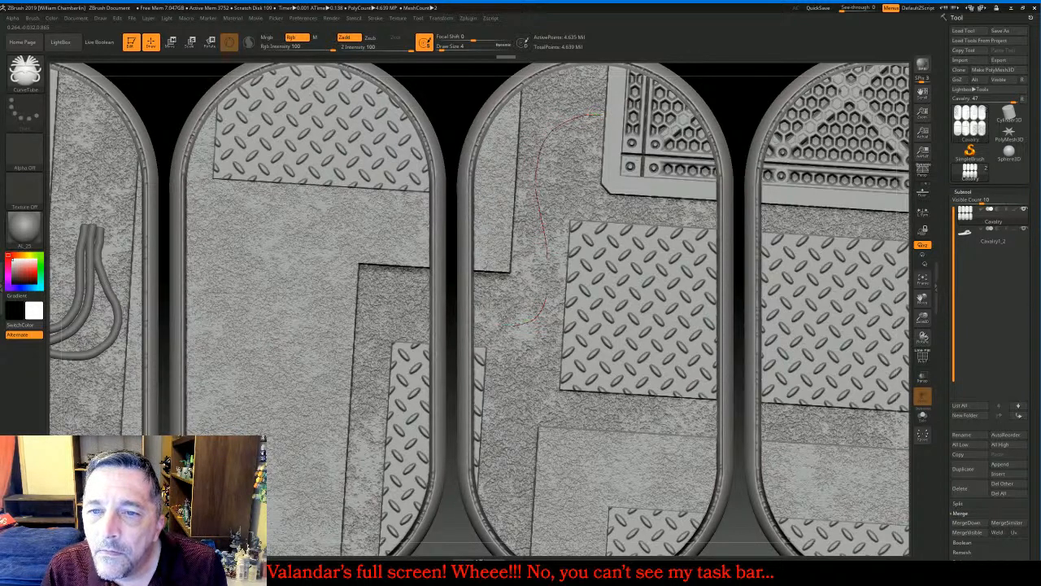
left_click_drag(514, 323, 514, 323)
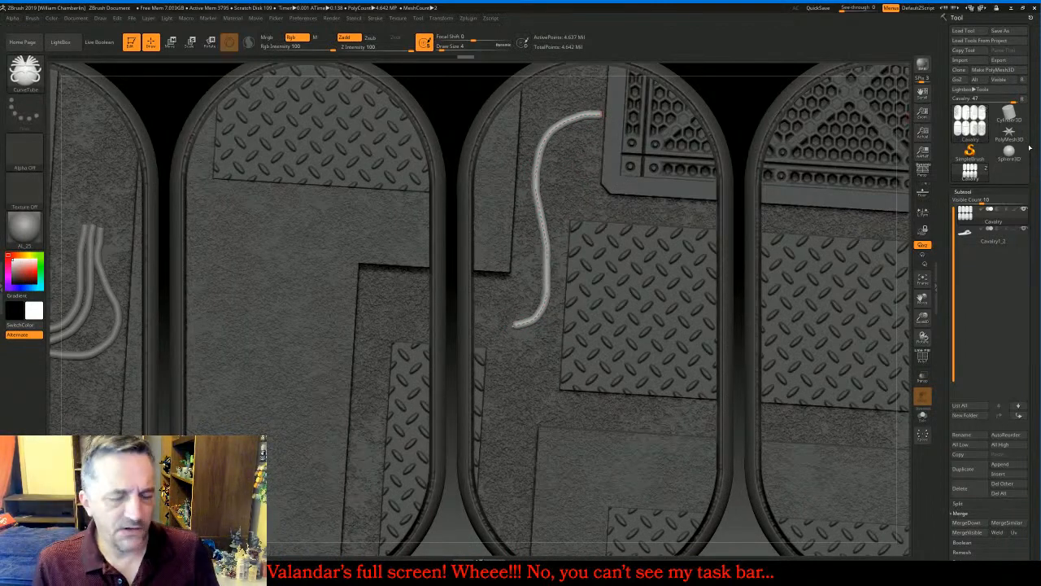
key("ctrl+z")
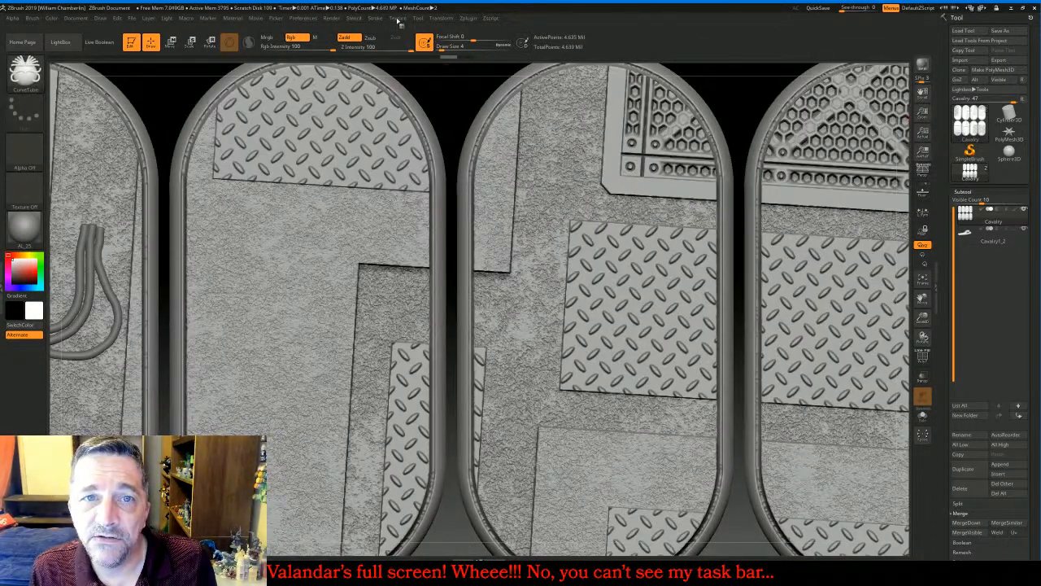
Turn on LazyMouse for the CurveTube brush and set its lazy radius to 30
left_click(374, 20)
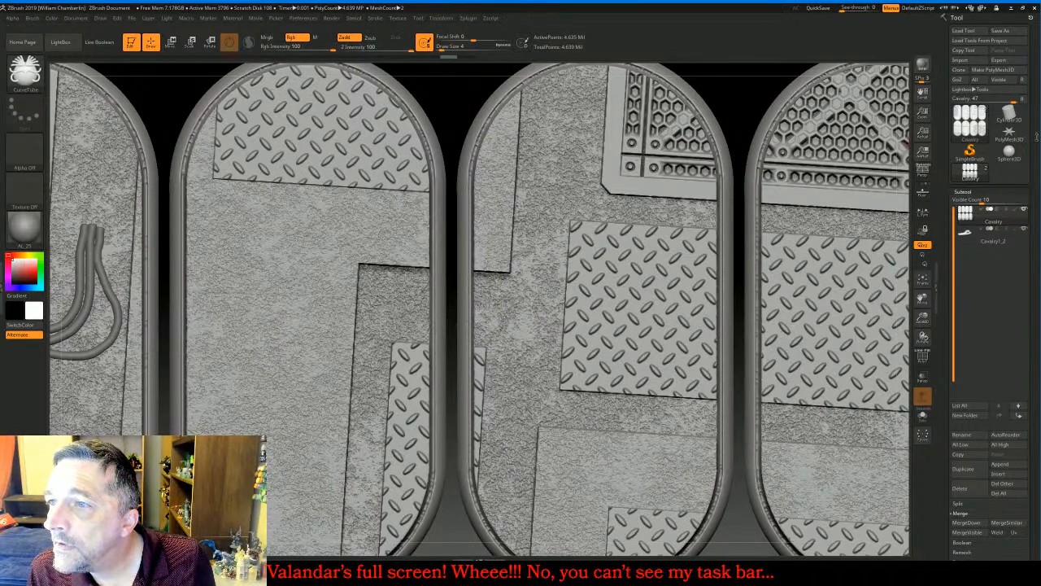
left_click(374, 20)
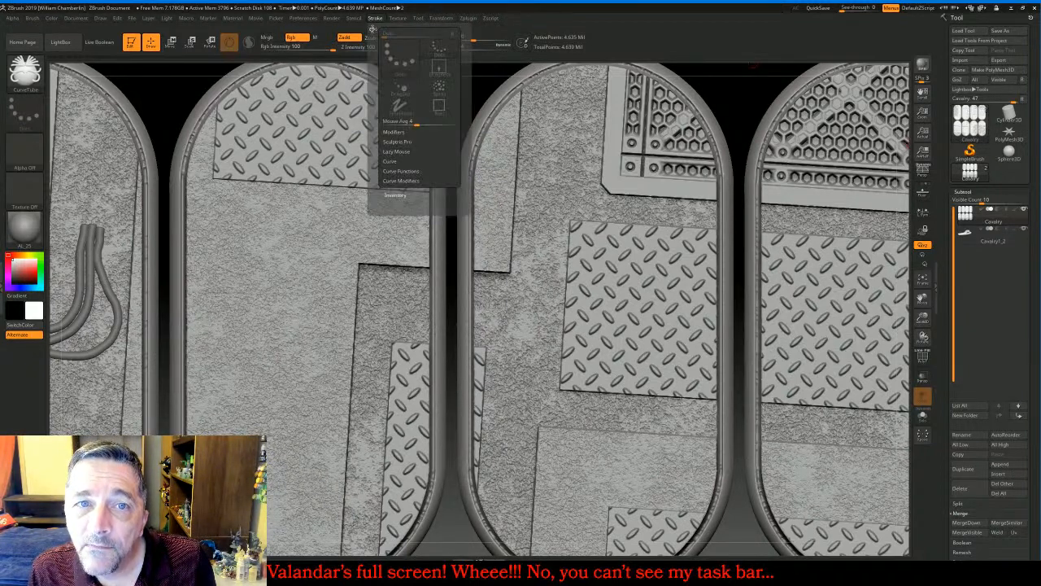
left_click(372, 29)
left_click(967, 148)
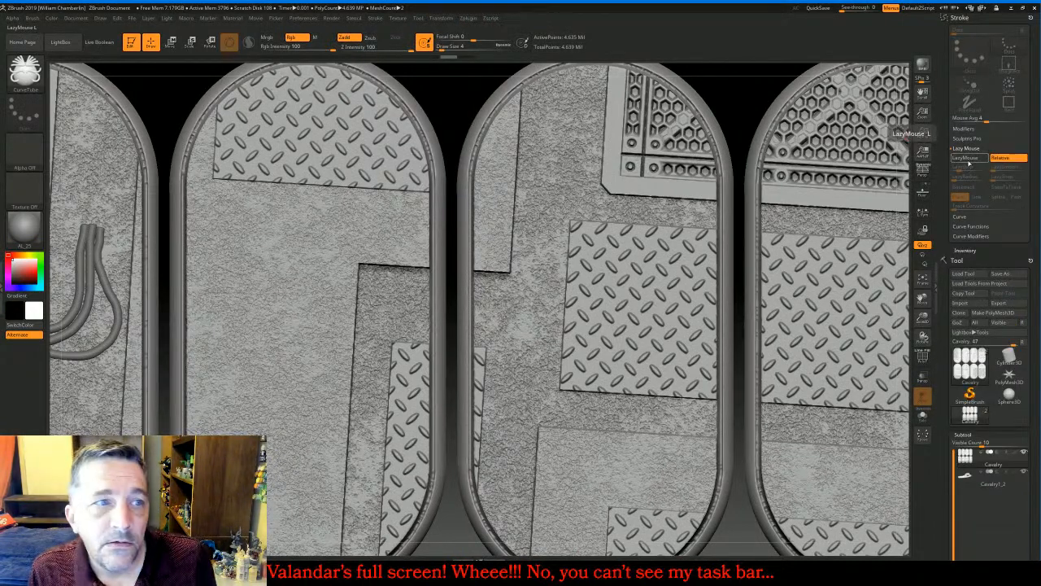
left_click(967, 158)
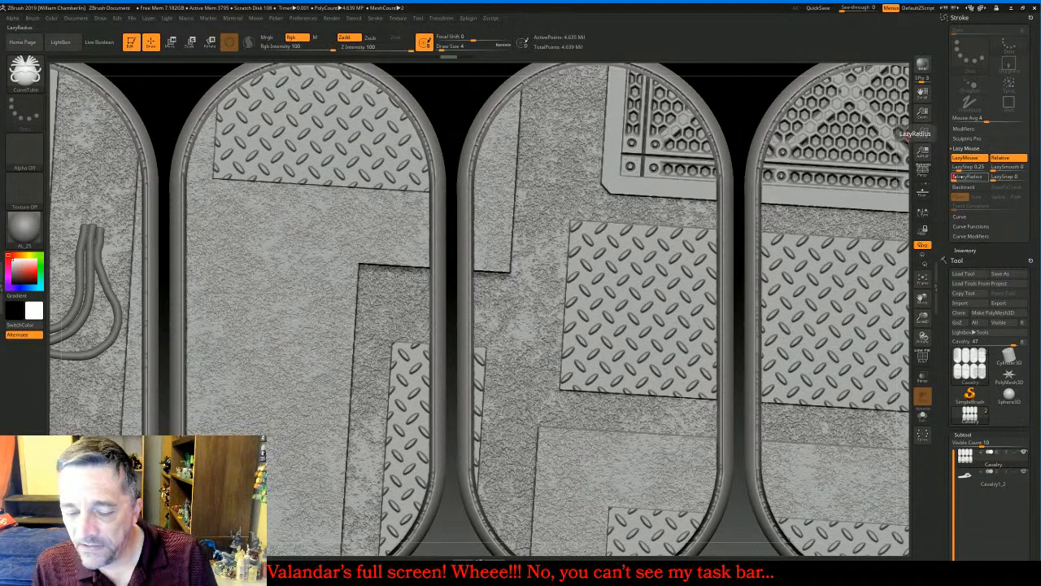
key("Return")
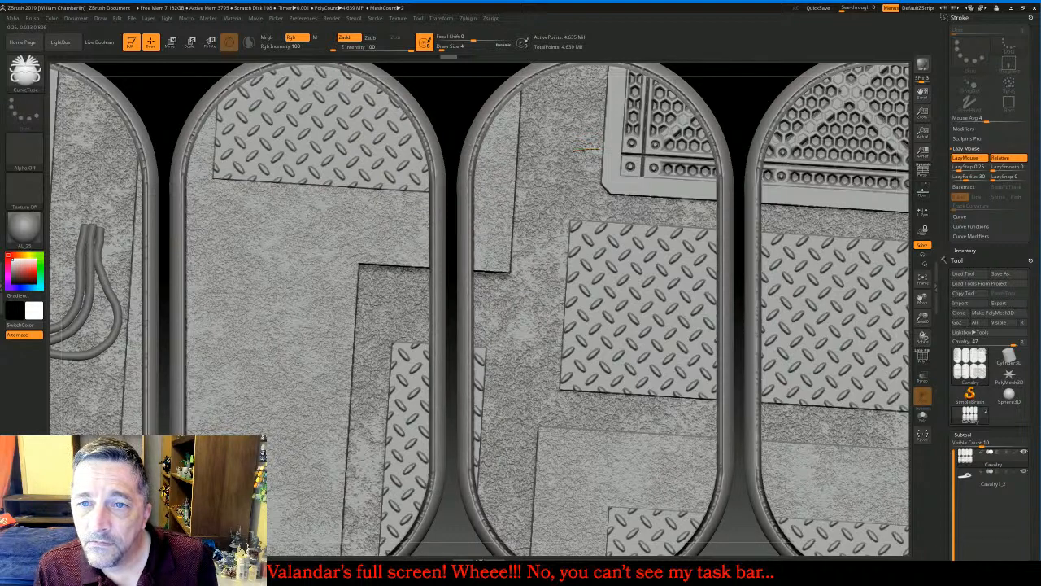
Draw two parallel S-shaped tubes from the grating's side edge down the third upper base, splitting each into its own subtool
left_click_drag(598, 148, 599, 149)
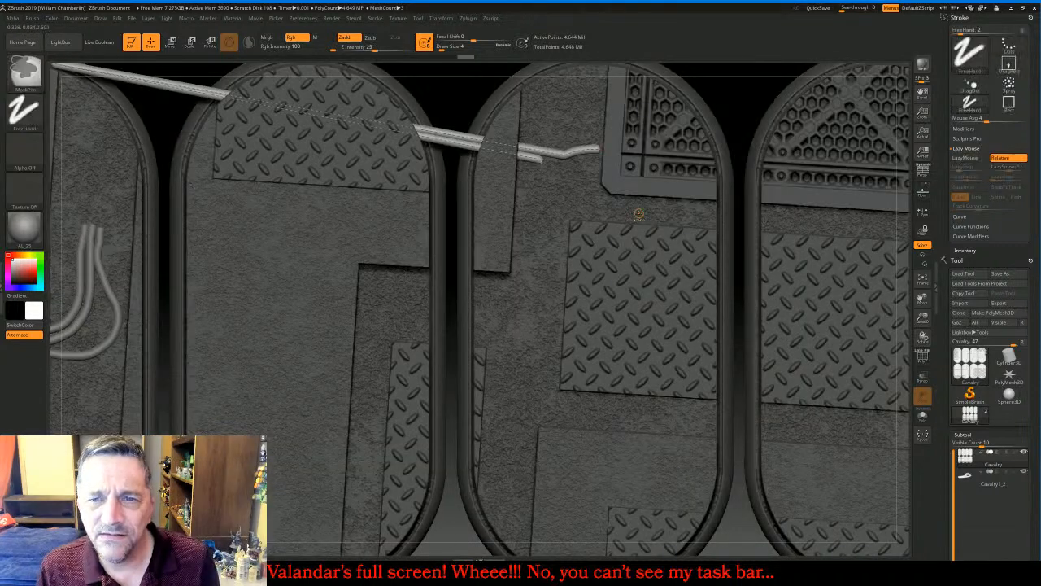
key("ctrl+z")
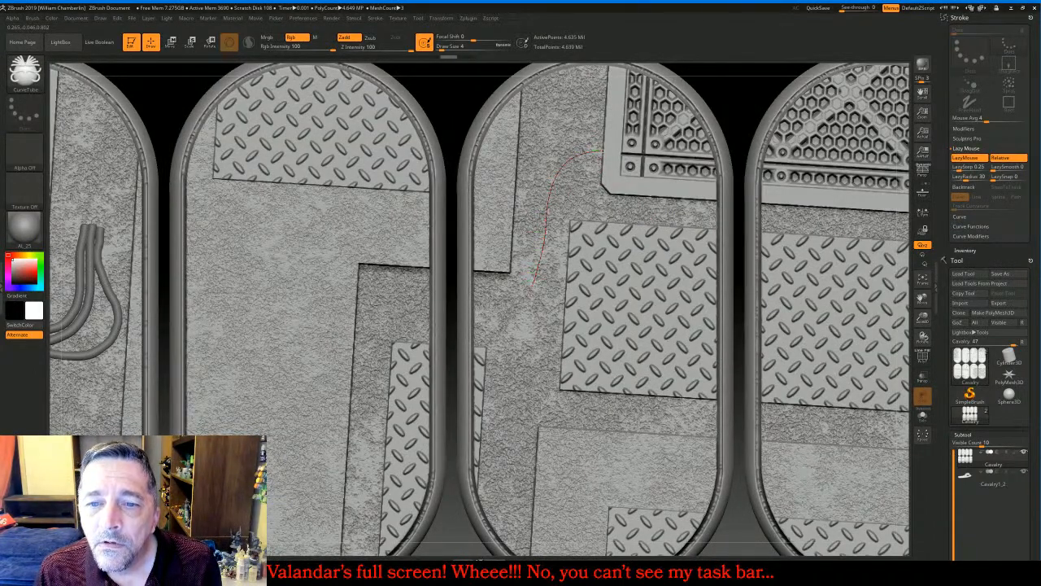
left_click_drag(505, 308, 504, 308)
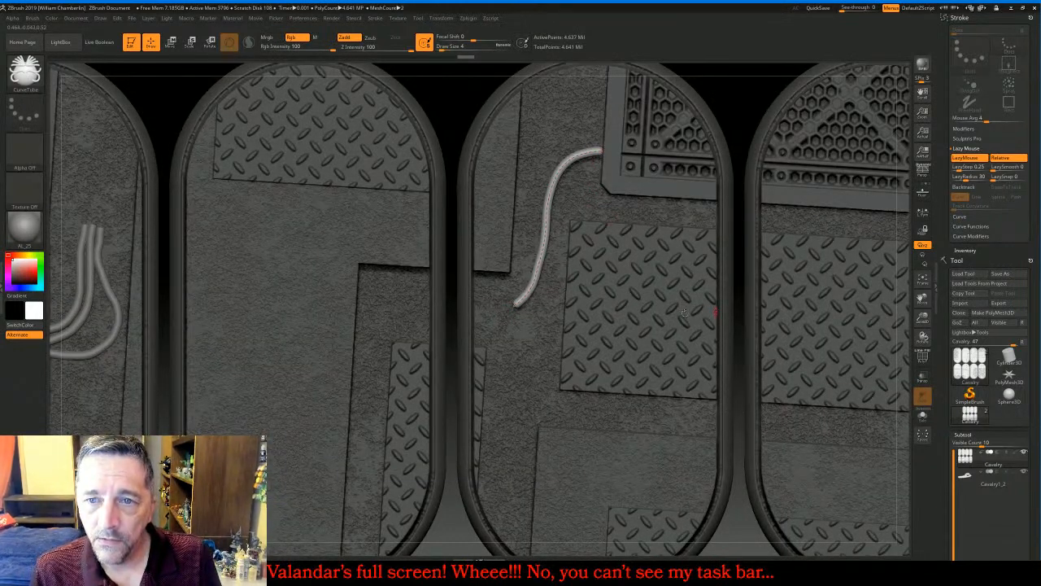
key("ctrl+shift+s")
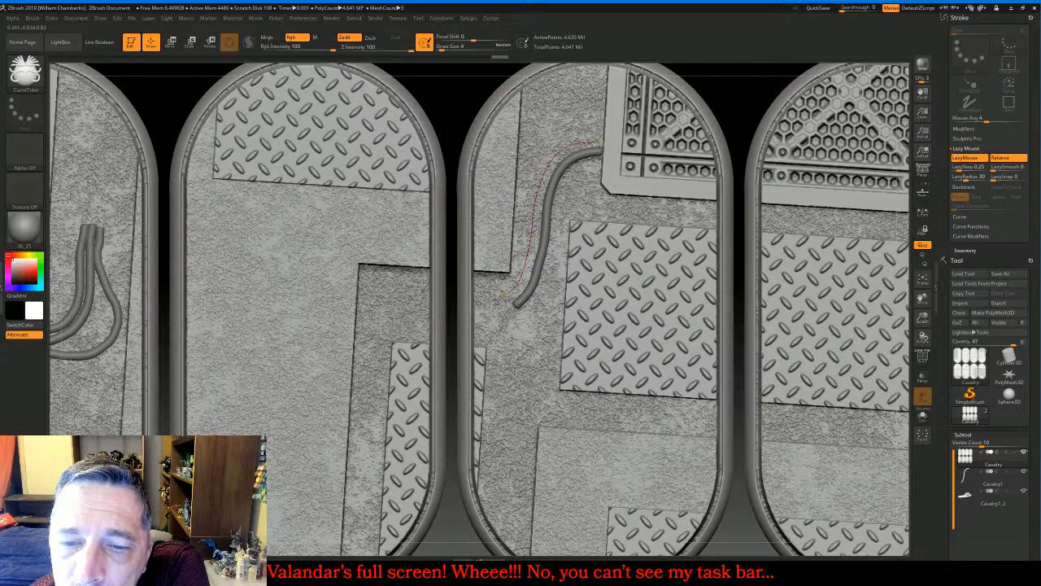
left_click_drag(501, 297, 503, 298)
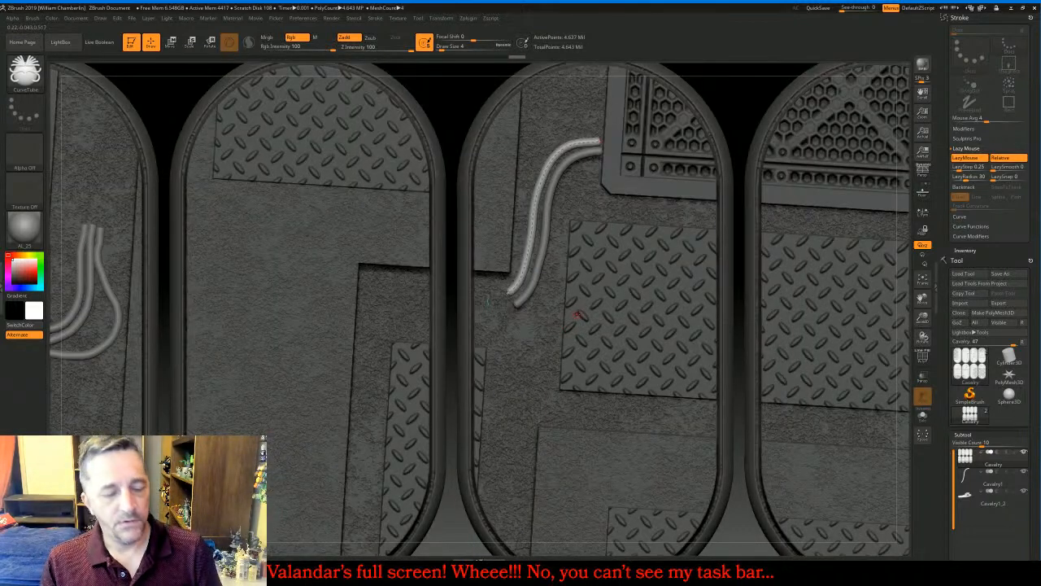
key("ctrl+shift+s")
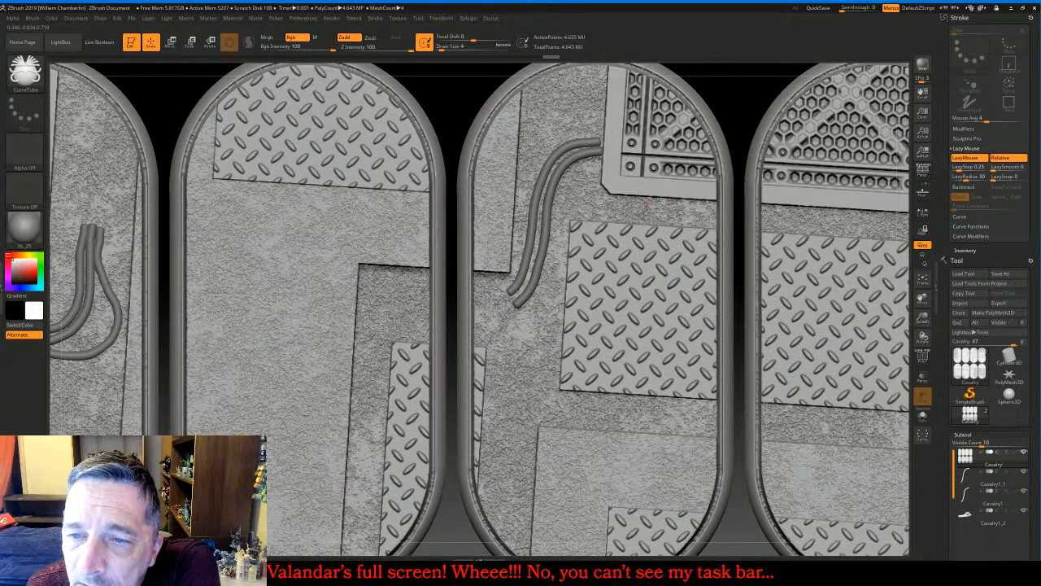
Draw a third tube from the grating's lower edge that hooks around the ends of the first two, and split it off
mouse_move(625, 215)
left_mouse_down()
mouse_move(572, 207)
mouse_move(554, 260)
left_mouse_up()
mouse_move(536, 328)
left_mouse_down()
mouse_move(520, 343)
mouse_move(501, 340)
mouse_move(494, 307)
left_mouse_up()
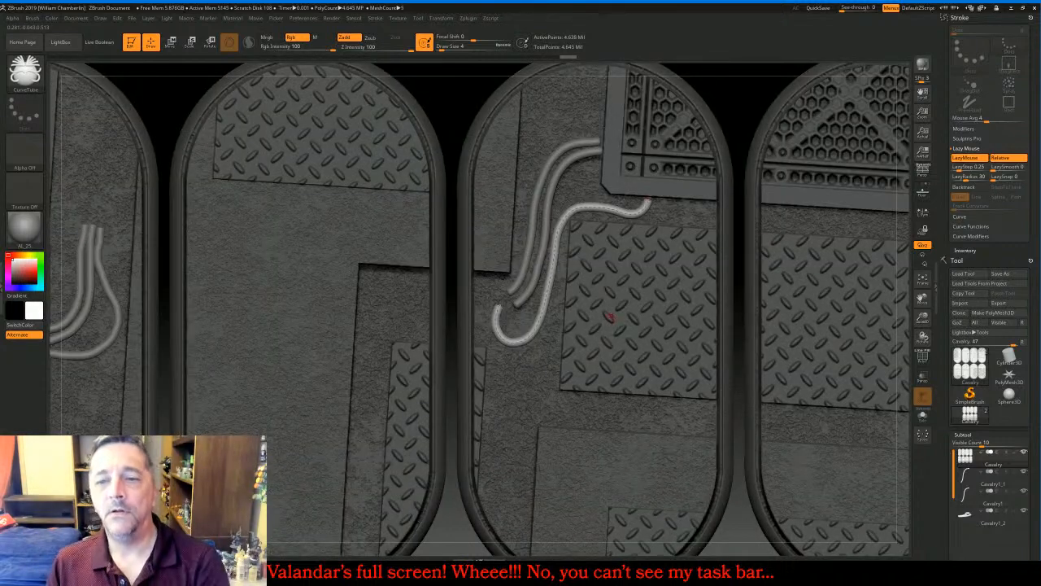
key("ctrl+shift+s")
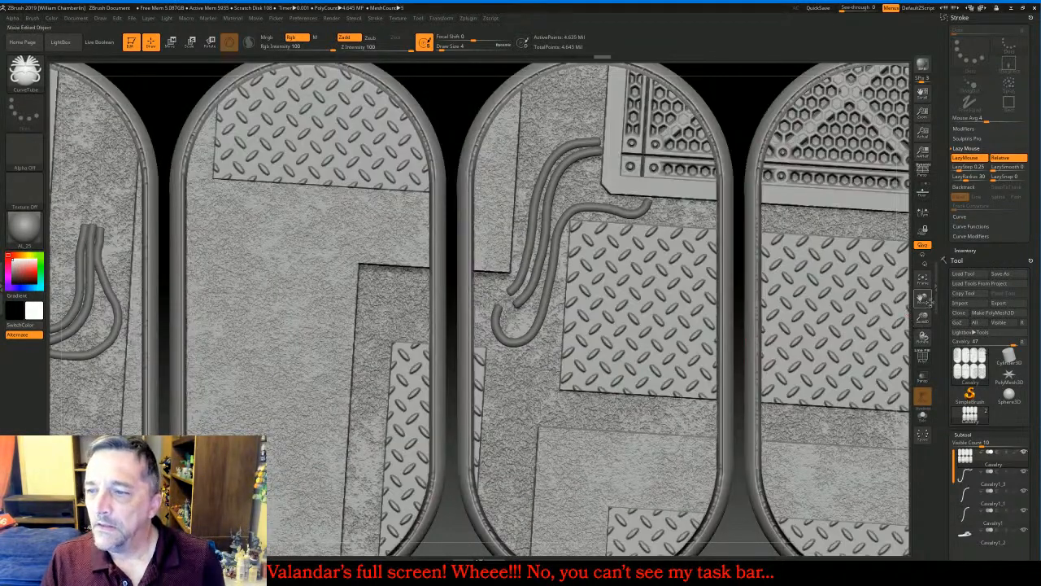
Draw a long, gently curved tube beside the grating's long side on the third lower base as a separate subtool
left_click_drag(922, 299, 858, 21)
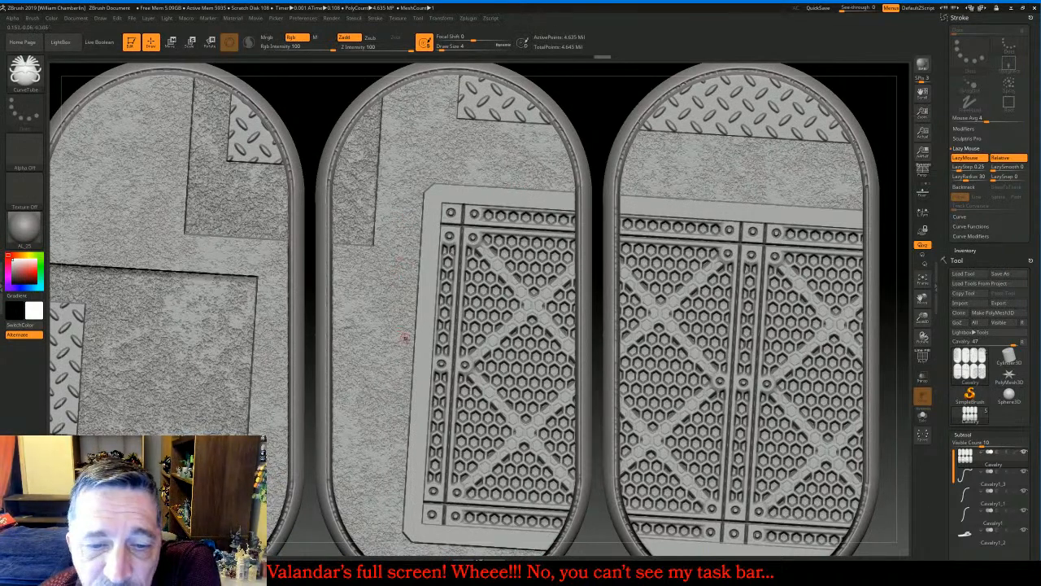
mouse_move(409, 338)
left_mouse_down()
mouse_move(392, 319)
mouse_move(409, 199)
left_mouse_up()
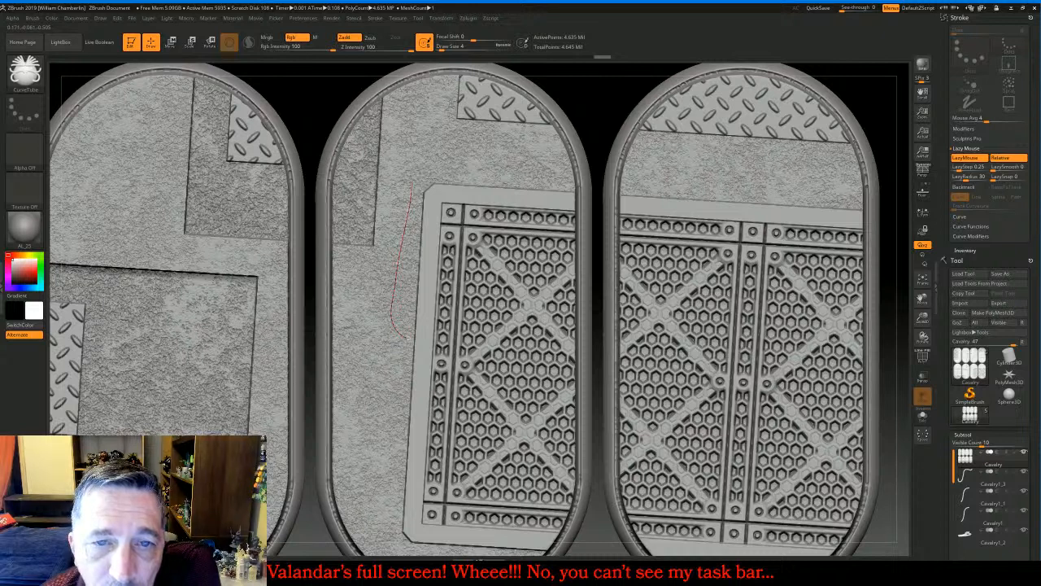
left_click_drag(418, 140, 419, 137)
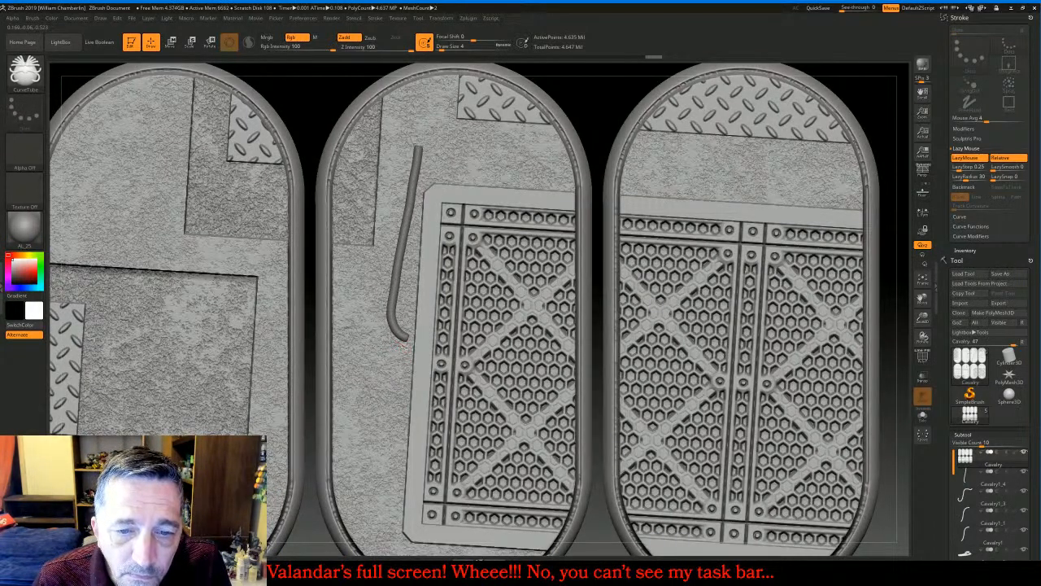
left_click_drag(380, 315, 392, 249)
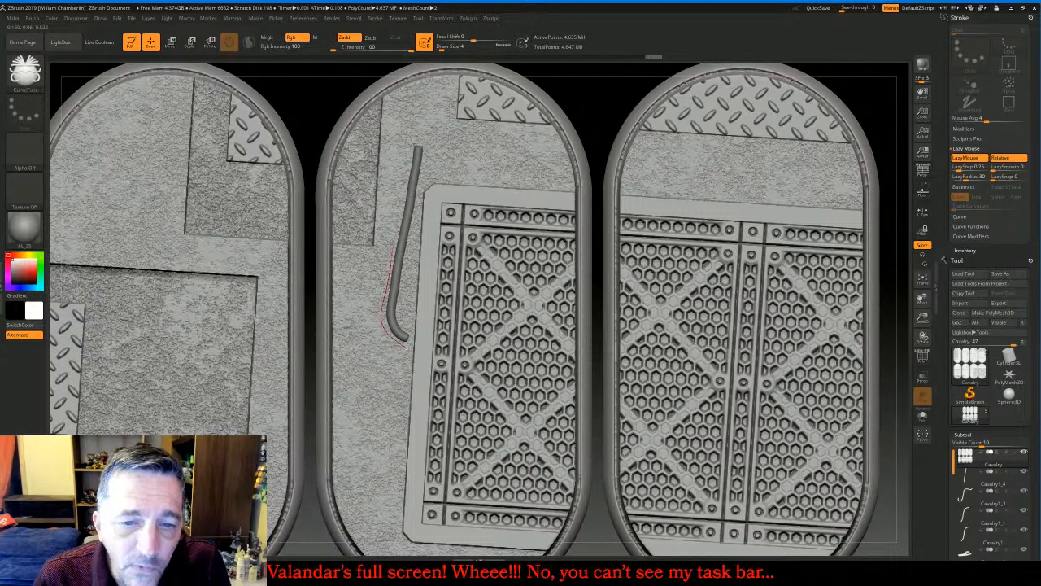
key("ctrl")
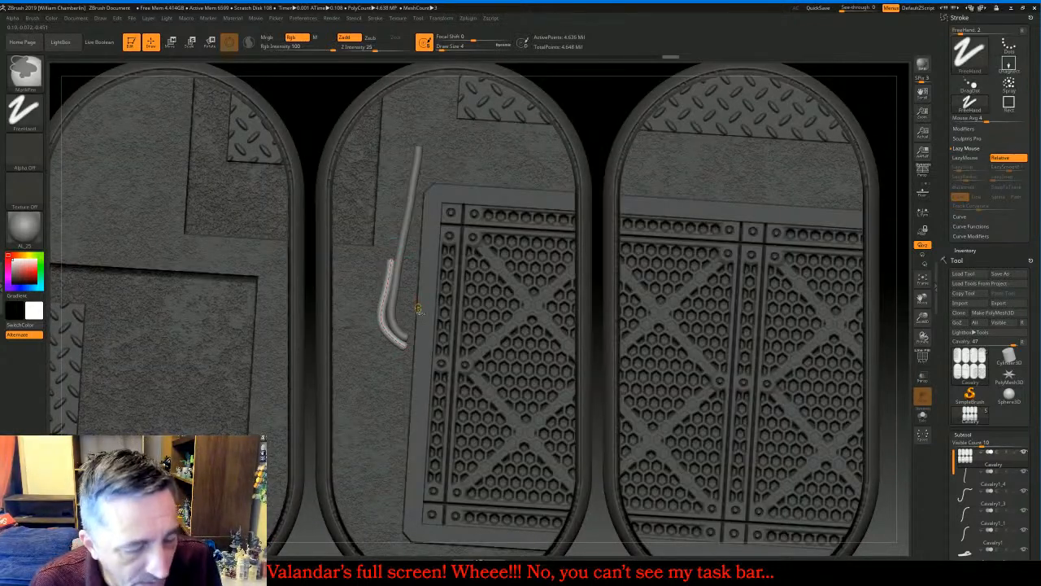
key("ctrl+i")
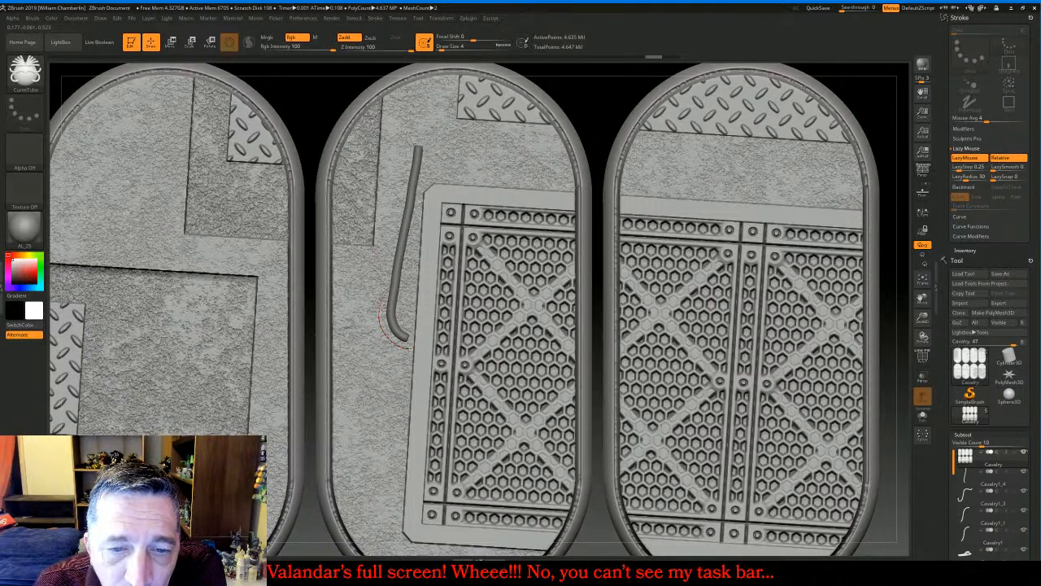
Add a second tube parallel to the long one and a wavy tube above the grating, each split into its own subtool
mouse_move(397, 324)
left_mouse_down()
mouse_move(382, 301)
mouse_move(411, 135)
left_mouse_up()
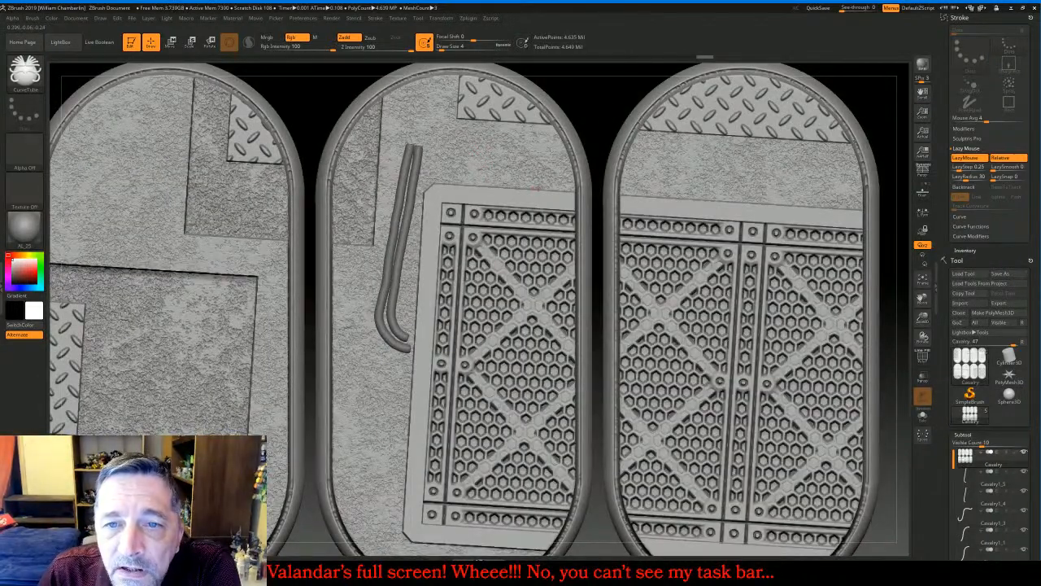
left_click_drag(533, 172, 449, 164)
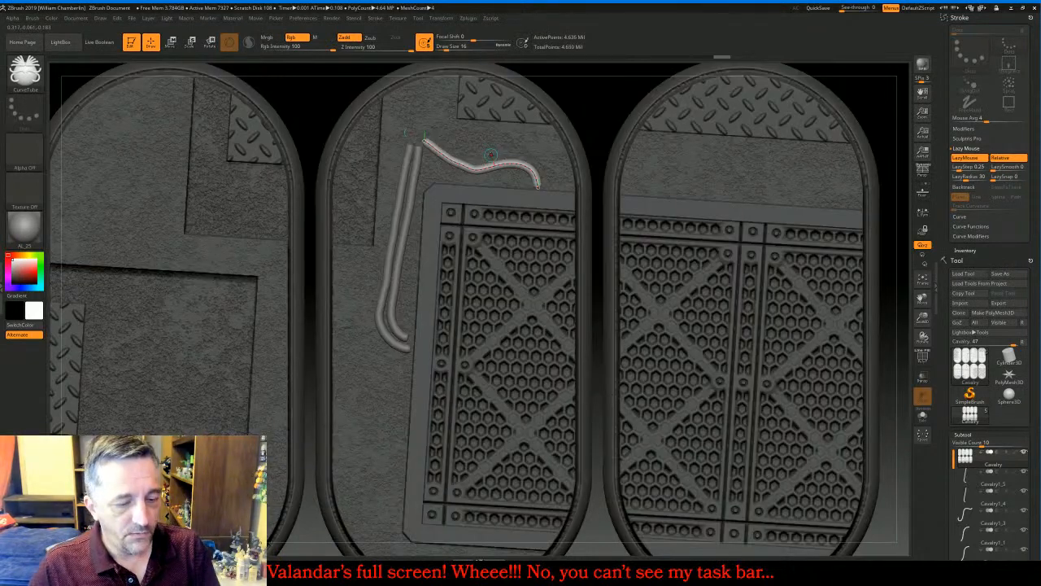
key("ctrl+shift+s")
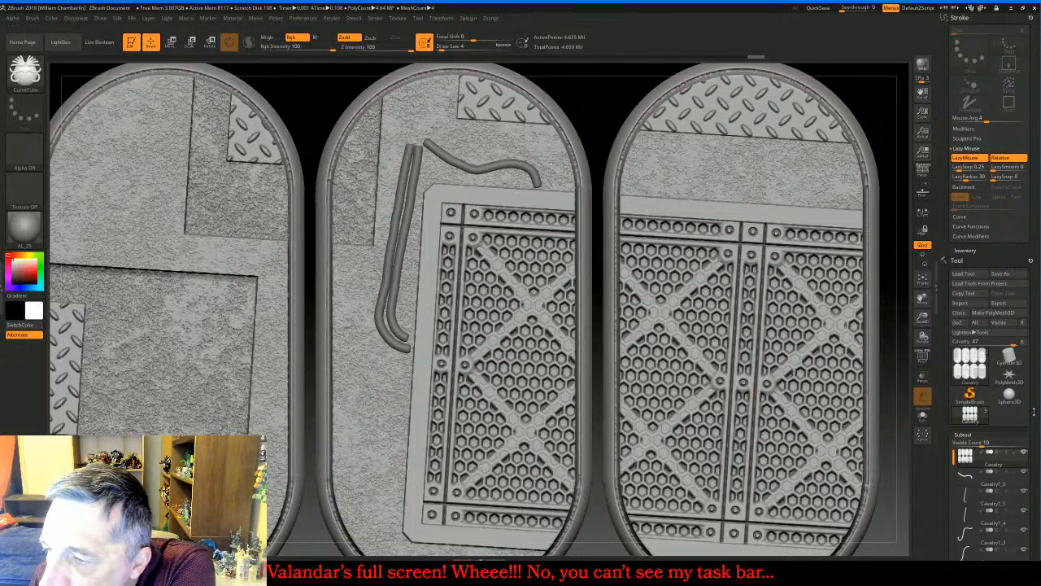
Merge the new tube subtools down with the earlier cables into a single cable subtool below the Cavalry bases
left_click_drag(1034, 411, 1034, 233)
left_click(989, 301)
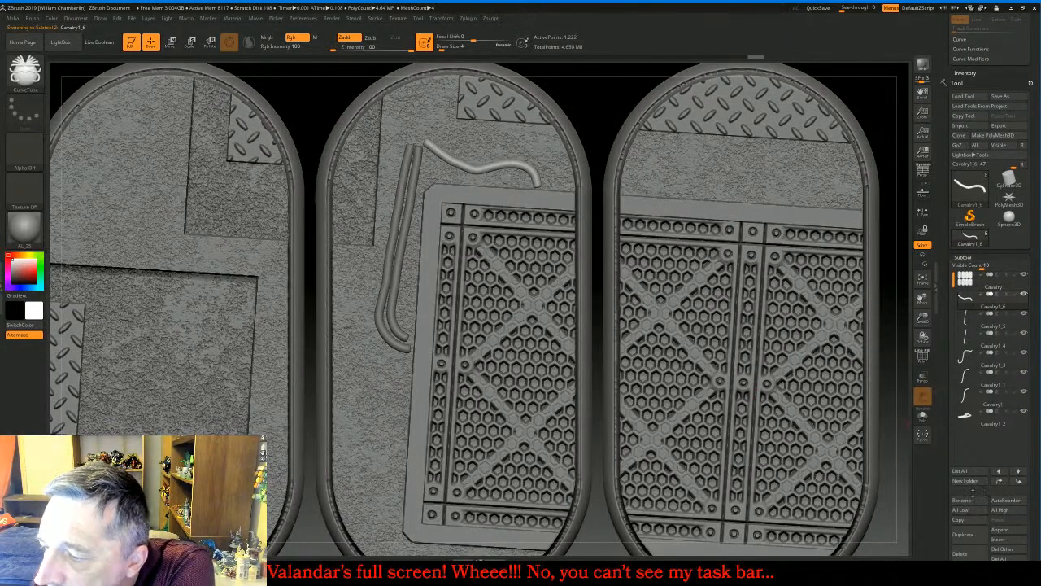
left_click_drag(1033, 515, 1029, 470)
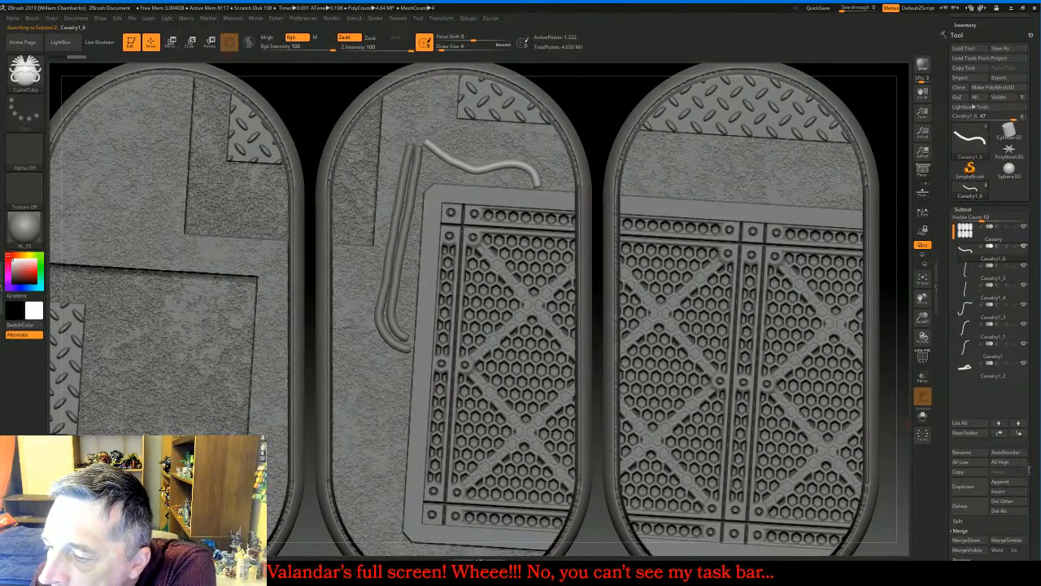
left_click(965, 540)
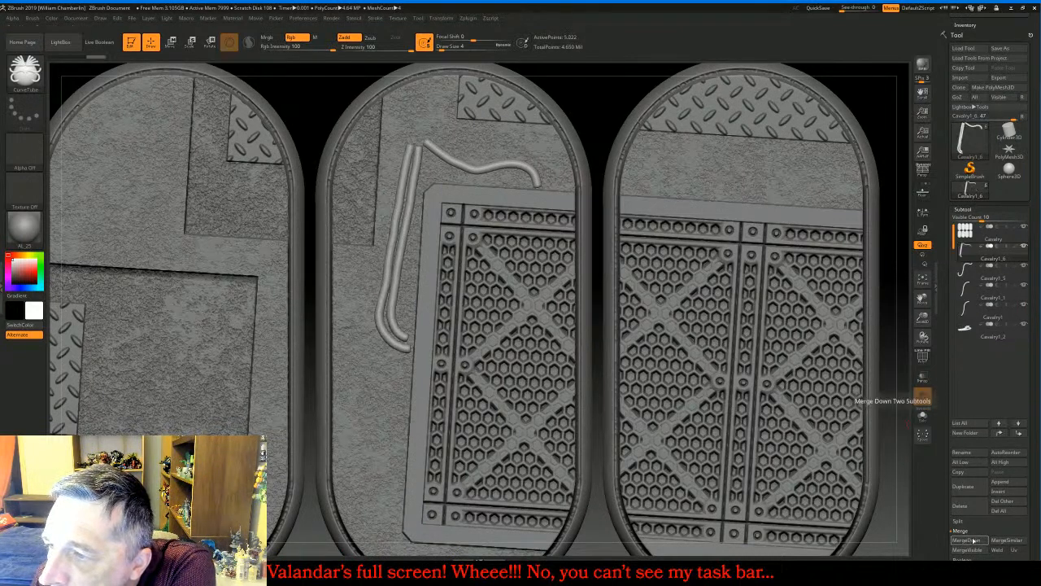
left_click(974, 541)
left_click(973, 540)
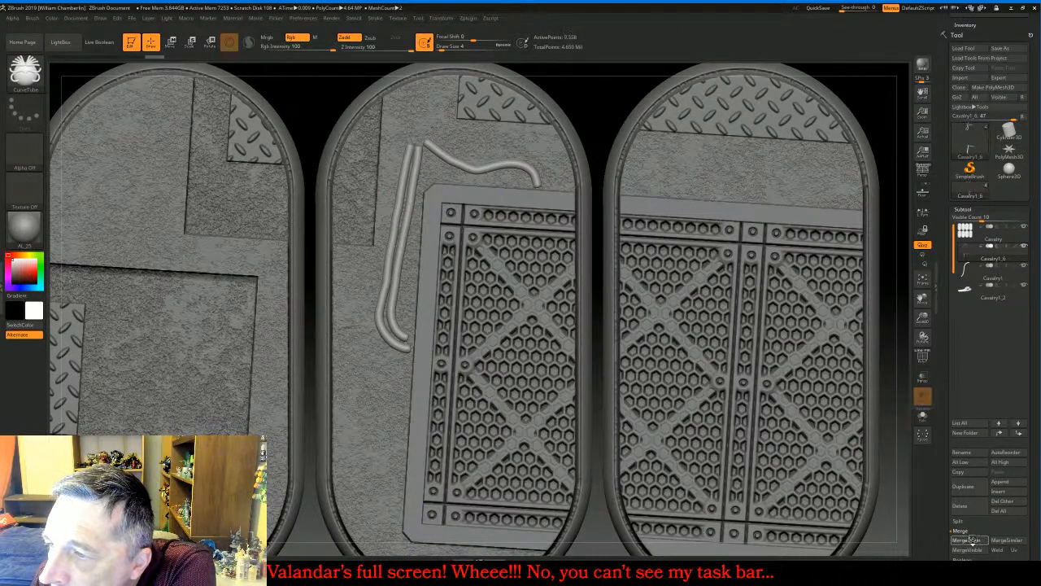
left_click(972, 540)
left_click(972, 540)
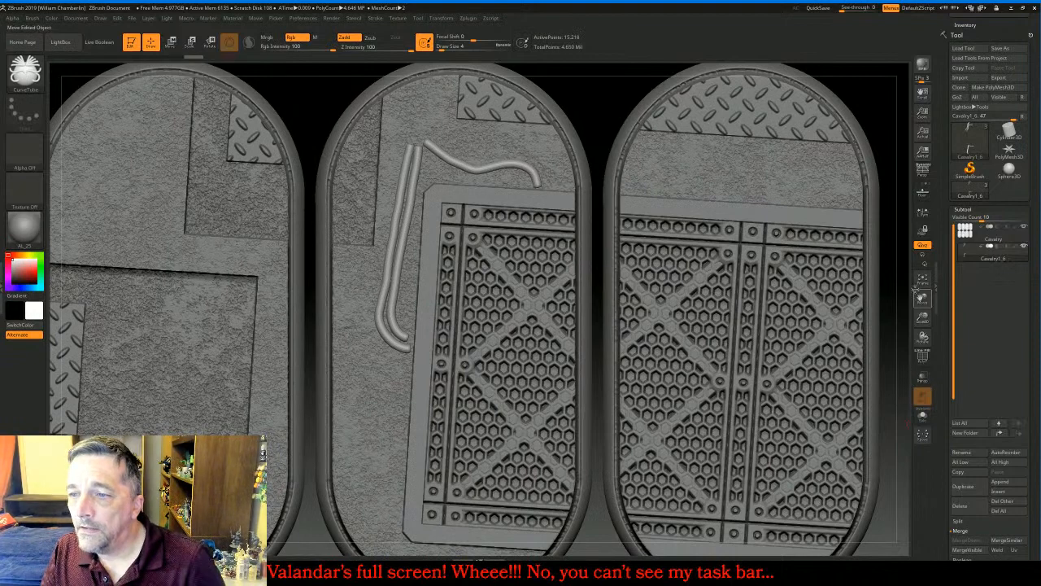
Nudge the cable ends on the third upper base toward the grating with the Move brush, and check them at an angle
left_click(922, 279)
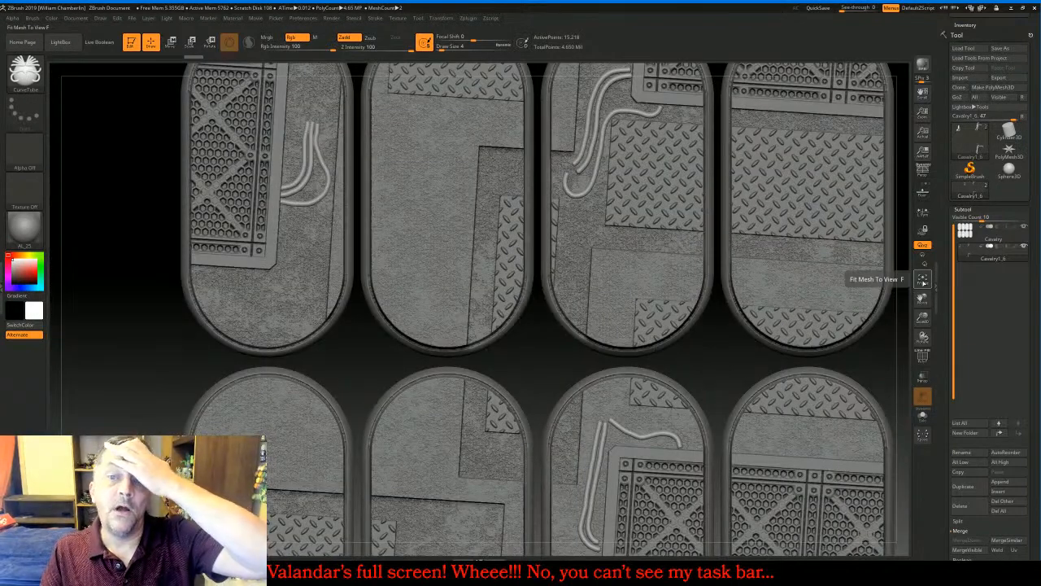
left_click(25, 73)
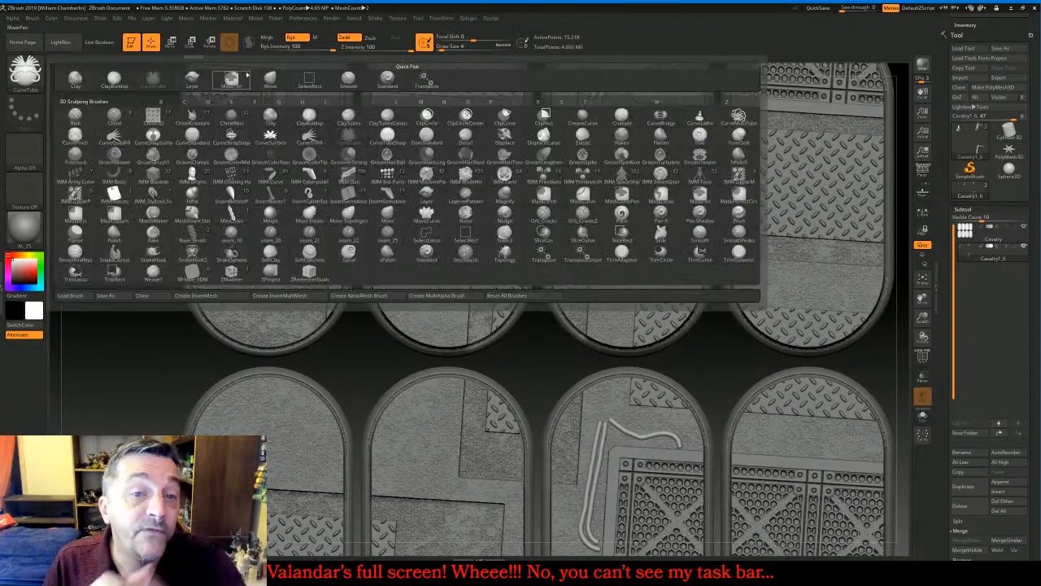
left_click(242, 78)
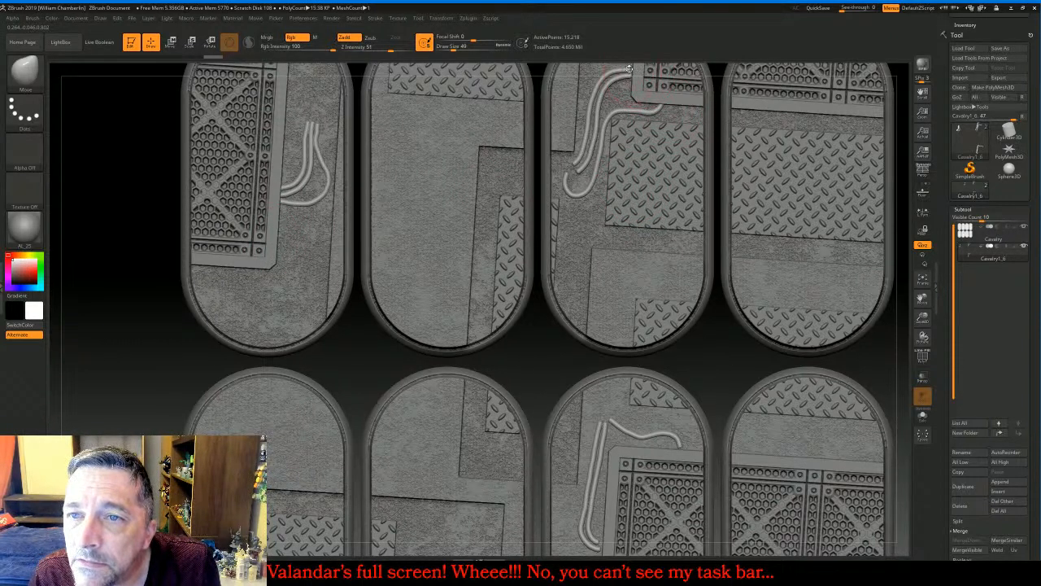
left_click_drag(922, 298, 892, 326)
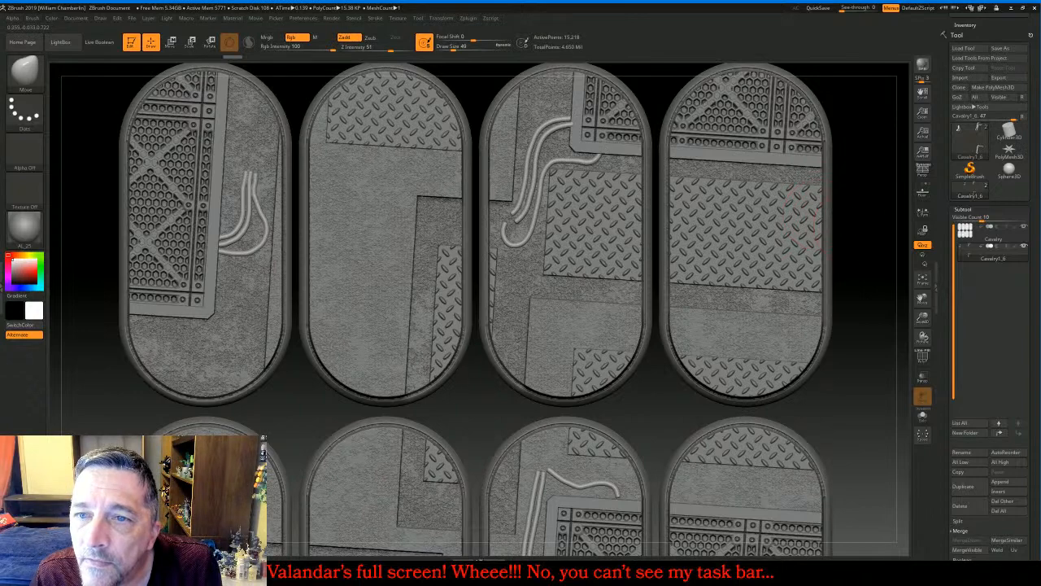
mouse_move(845, 226)
left_mouse_down()
mouse_move(861, 162)
mouse_move(856, 185)
left_mouse_up()
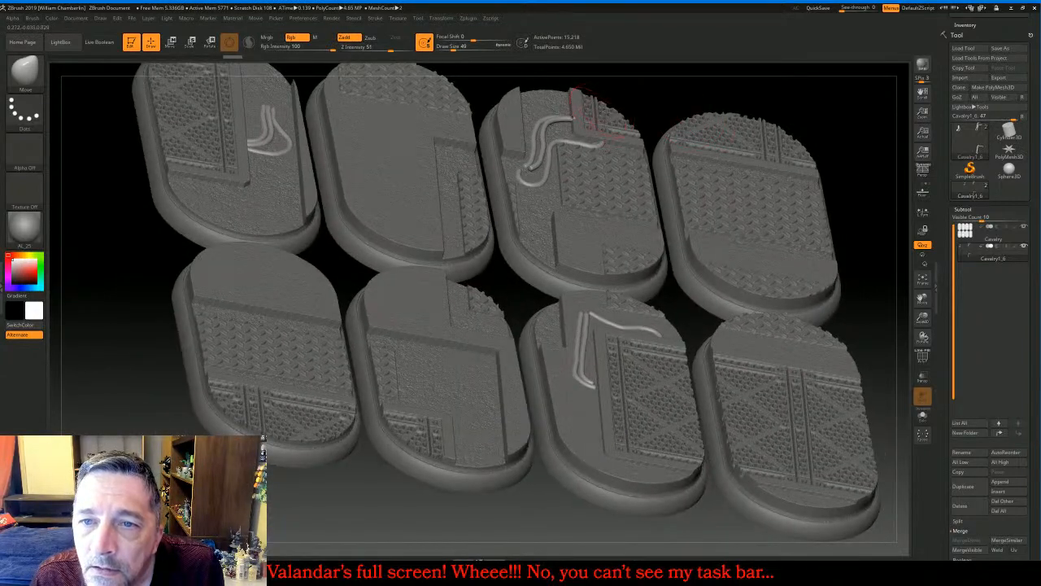
Try the Move Topological brush on the third upper base's cables, and return to the Move brush
left_click(25, 71)
left_click(349, 215)
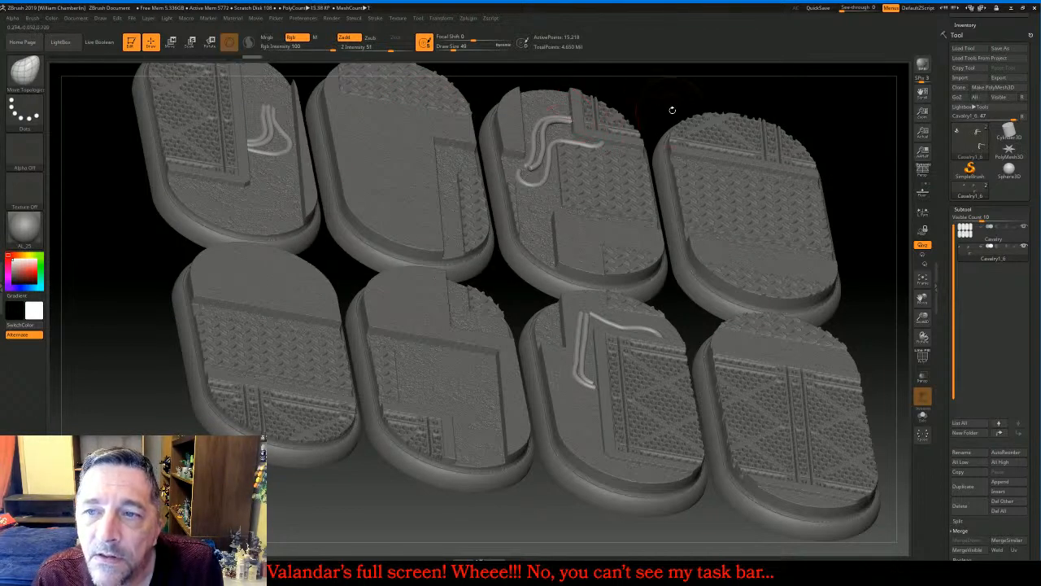
mouse_move(675, 105)
left_mouse_down()
mouse_move(716, 115)
mouse_move(651, 167)
mouse_move(660, 165)
left_mouse_up()
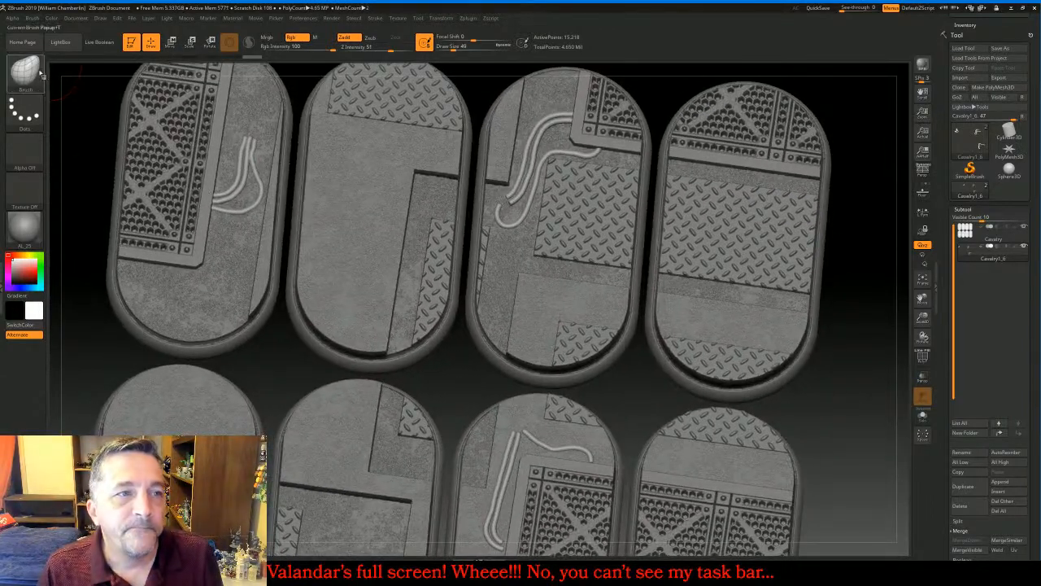
left_click(36, 73)
left_click(309, 78)
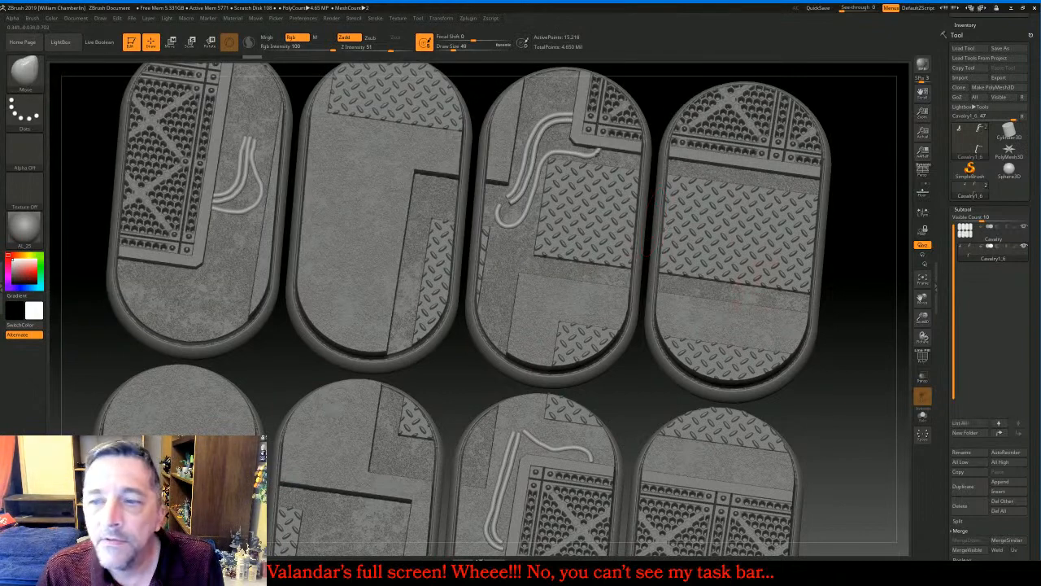
Select the Move Topological brush, raise the cable subtool slightly with the Move gizmo, and return to Draw mode
left_click_drag(856, 449, 853, 304, "alt")
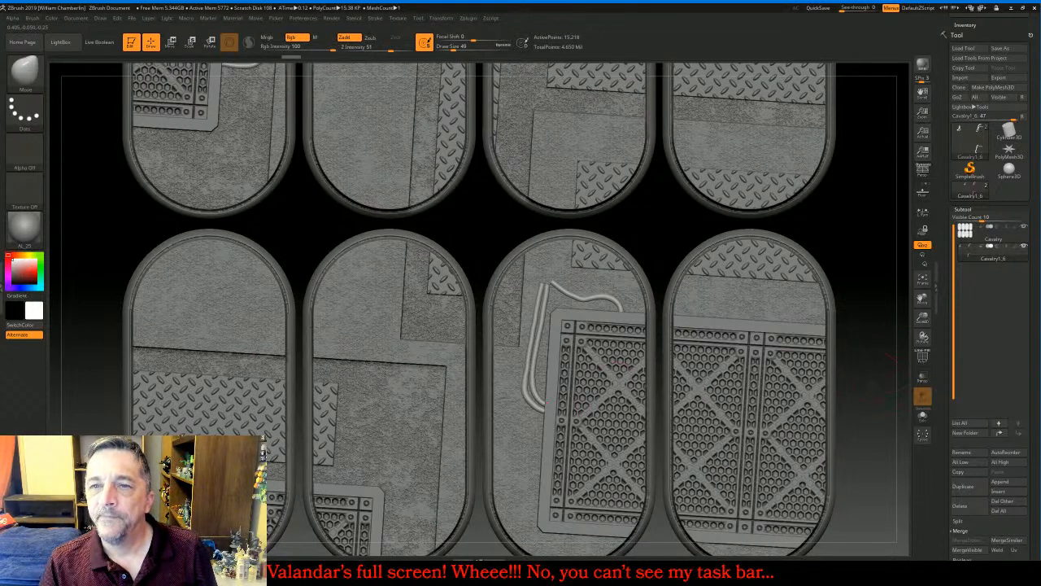
mouse_move(869, 385)
left_mouse_down()
mouse_move(848, 368)
mouse_move(838, 253)
mouse_move(785, 238)
left_mouse_up()
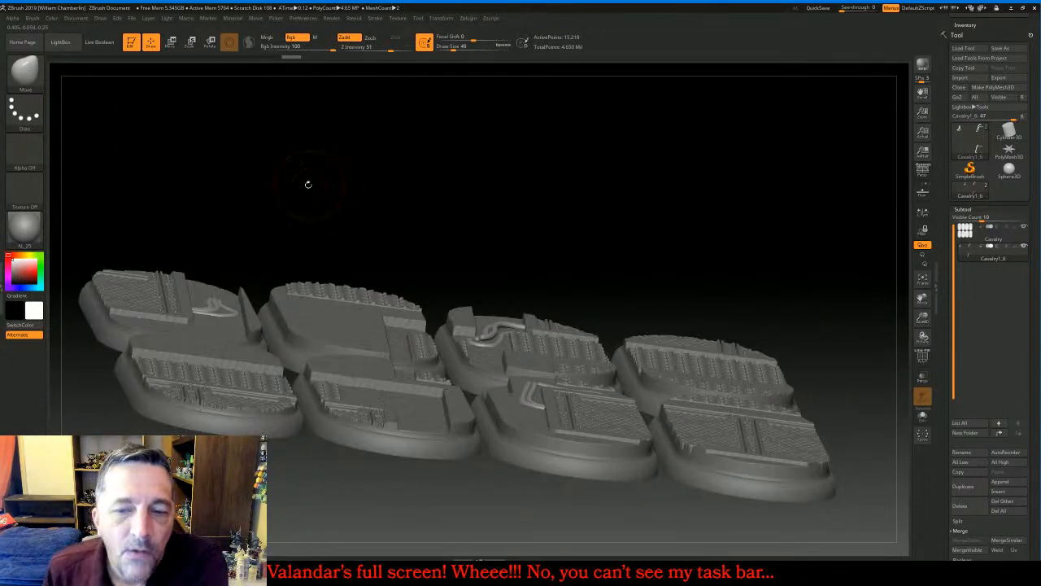
key("b")
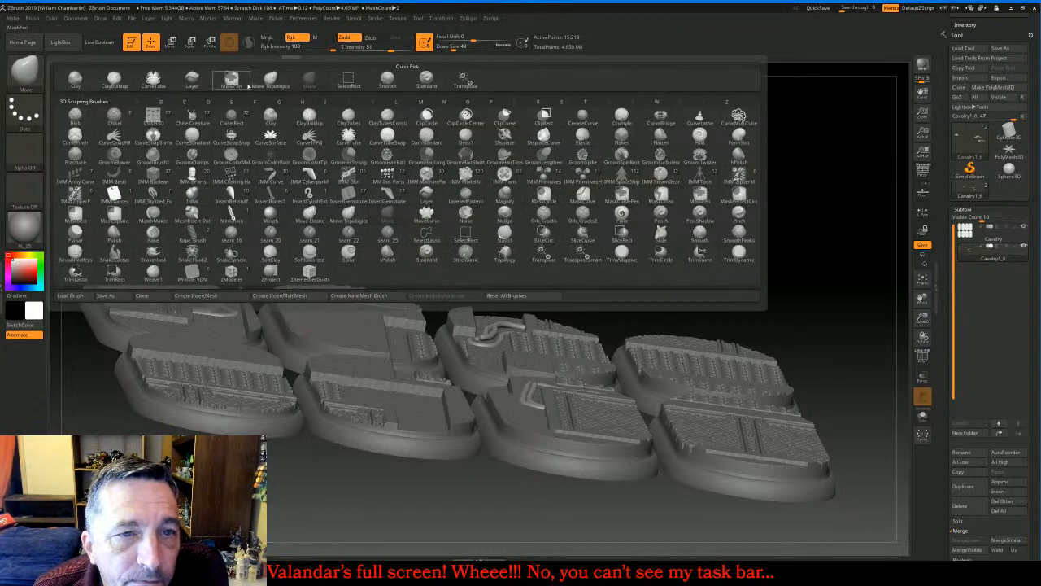
key("m")
key("t")
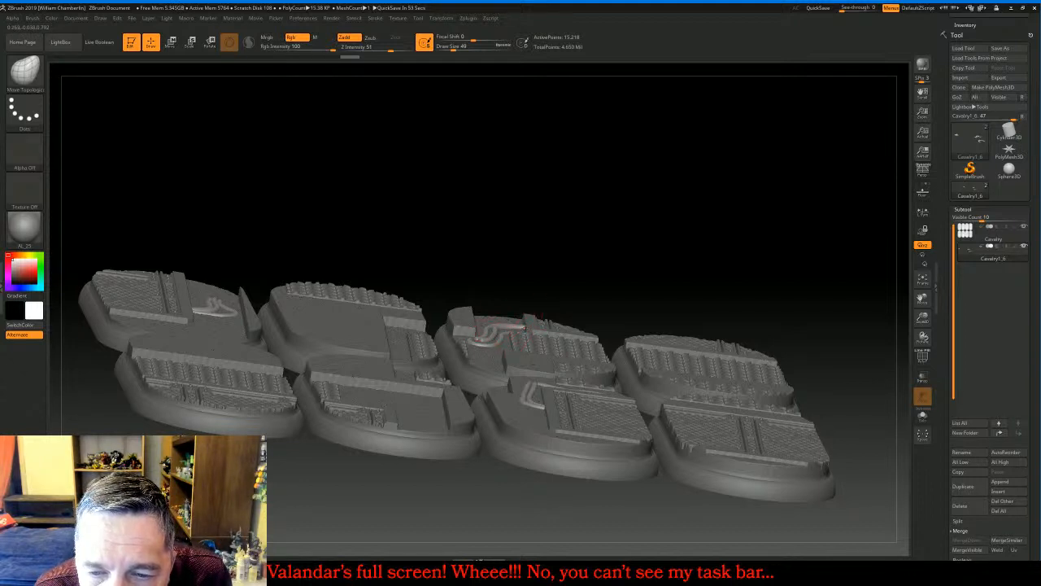
left_click(171, 42)
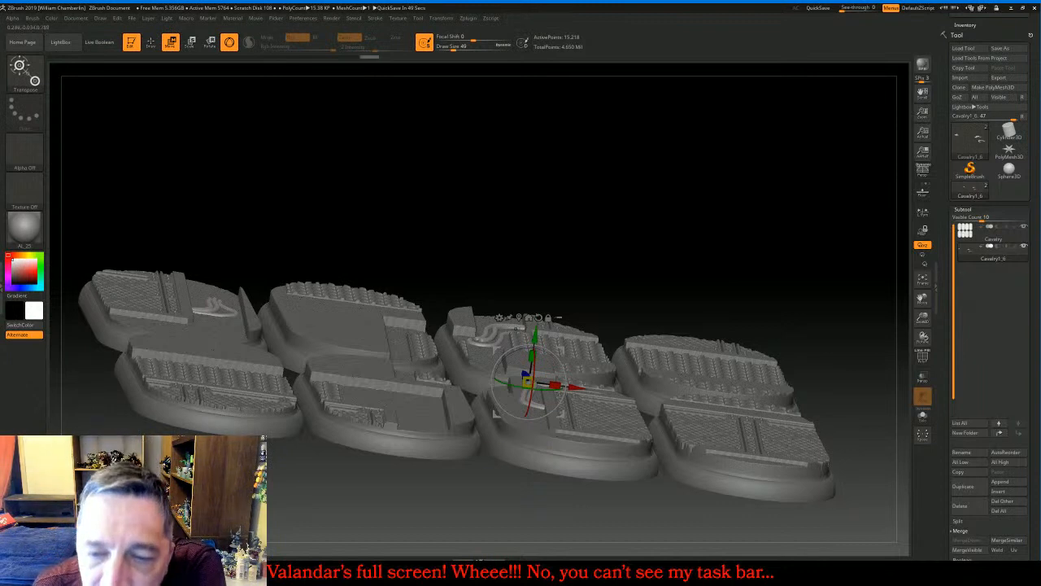
left_click_drag(536, 335, 535, 334)
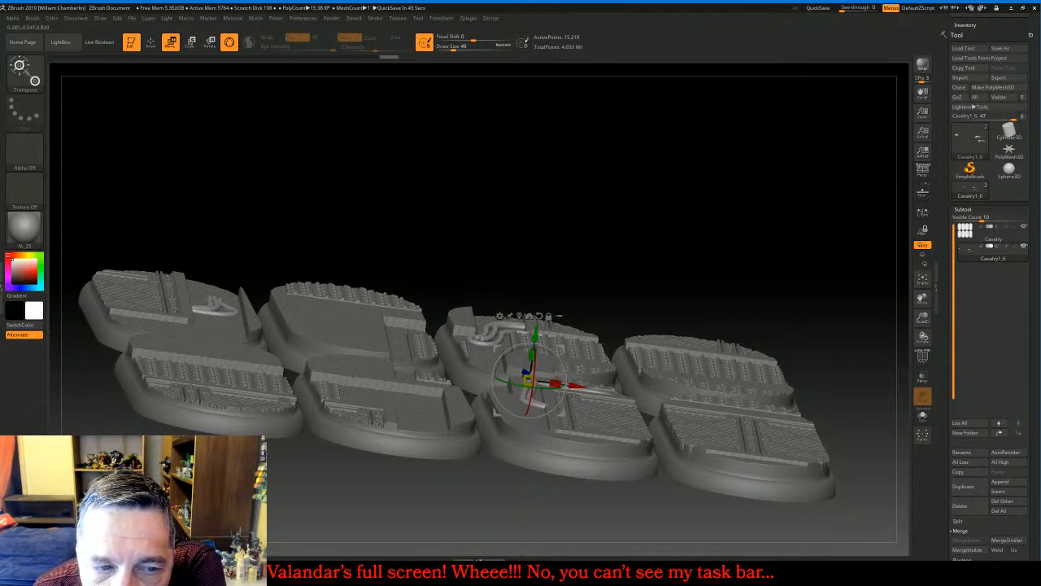
left_click_drag(639, 218, 612, 257)
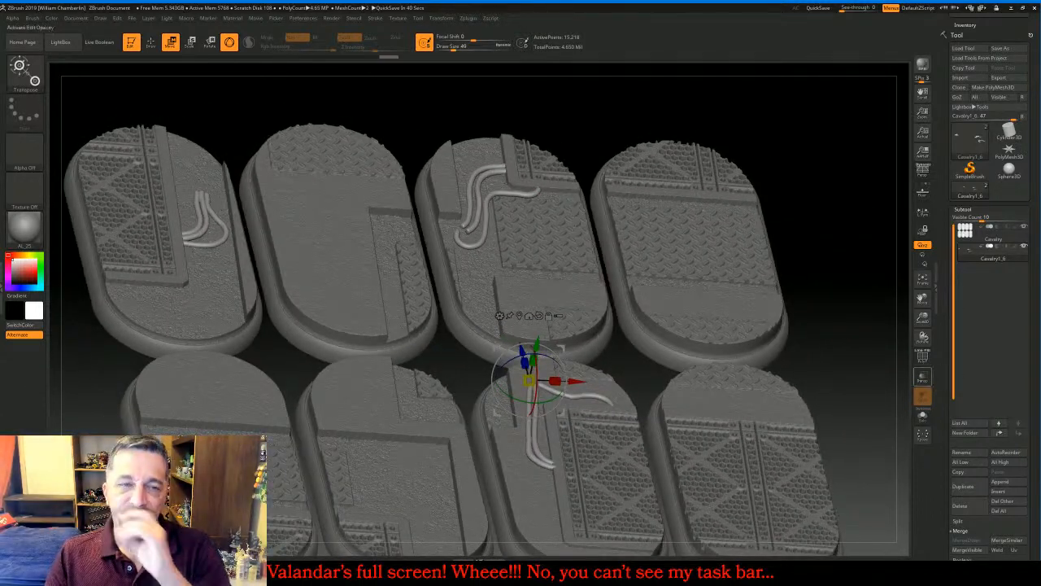
left_click(150, 41)
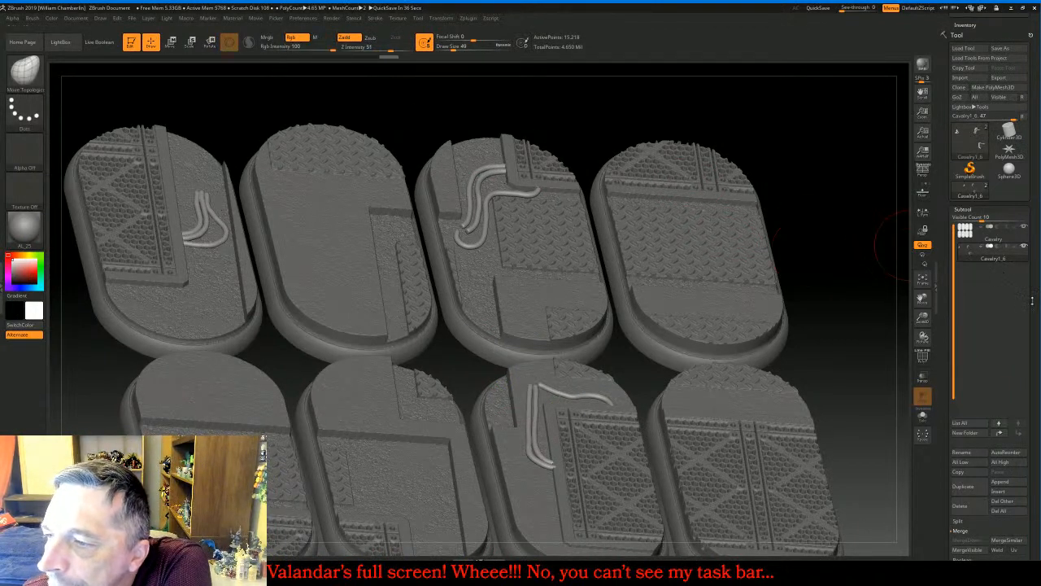
Thicken the cables slightly with the Inflate deformation, undoing the first, stronger attempt
left_click_drag(1033, 302, 1030, 247)
scroll(989, 276, "down", 5)
left_click(976, 320)
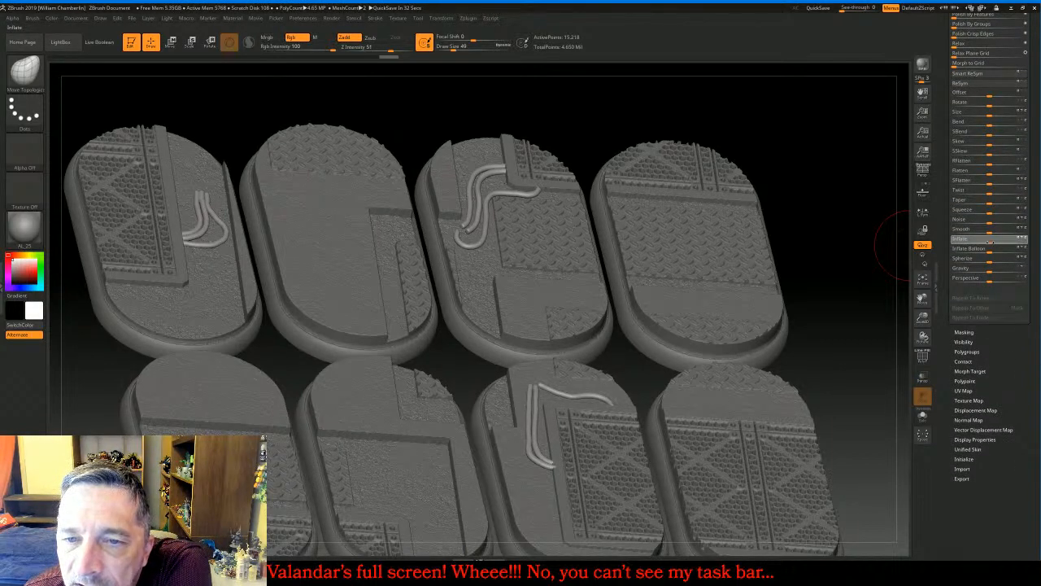
left_click_drag(989, 242, 992, 241)
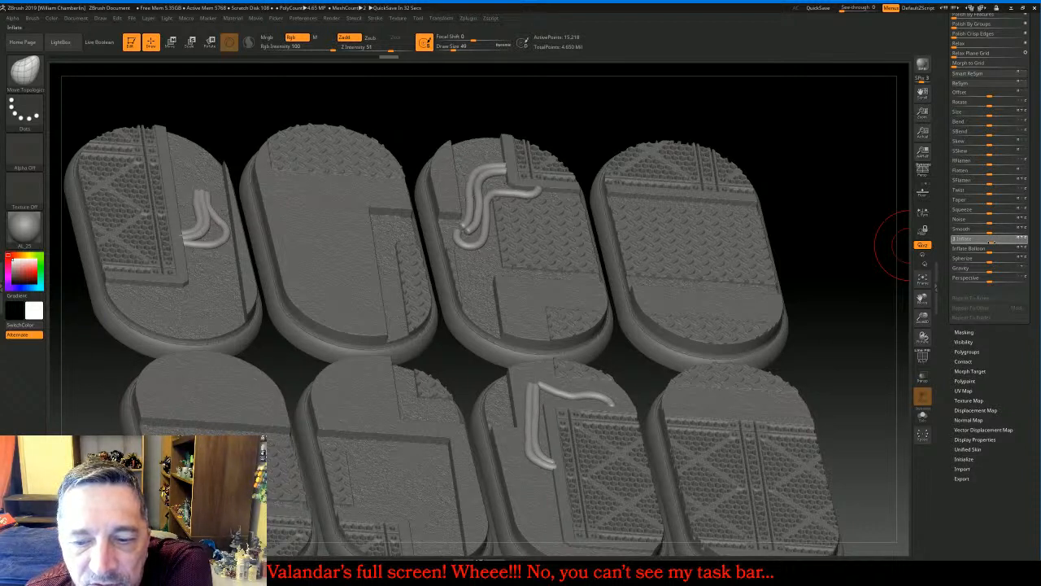
key("ctrl+z")
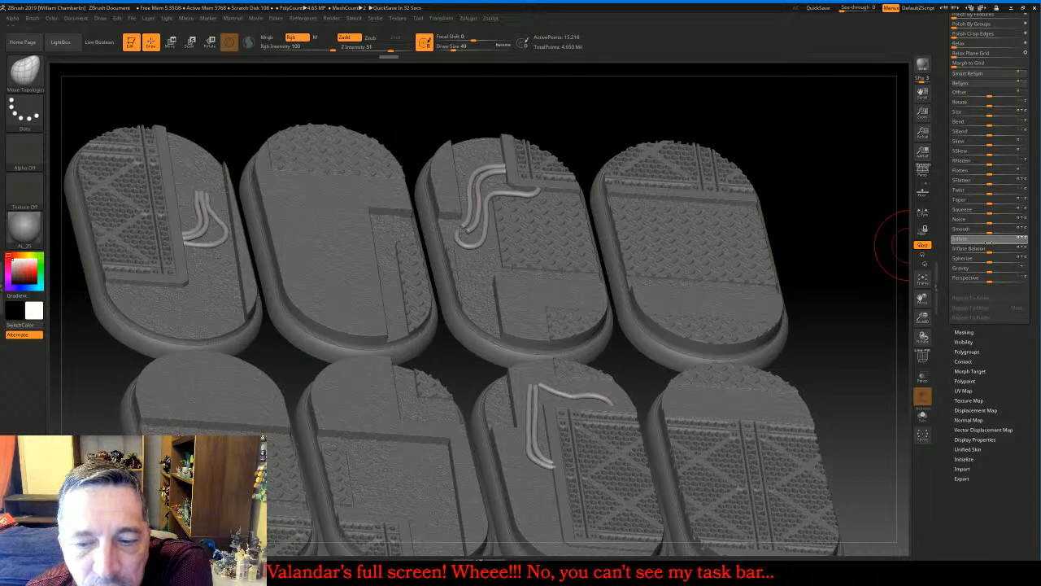
key("ctrl+z")
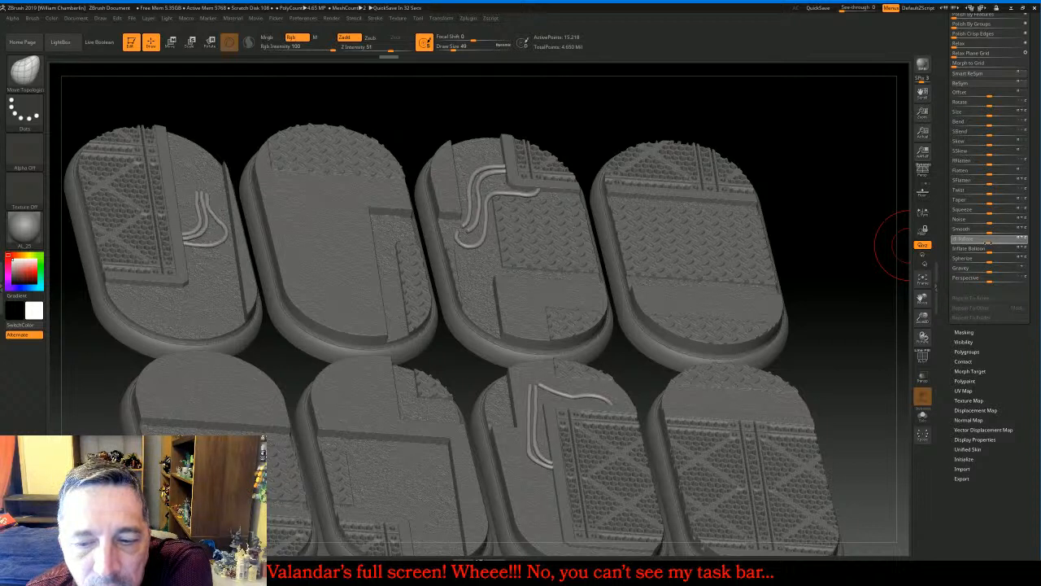
left_click(989, 243)
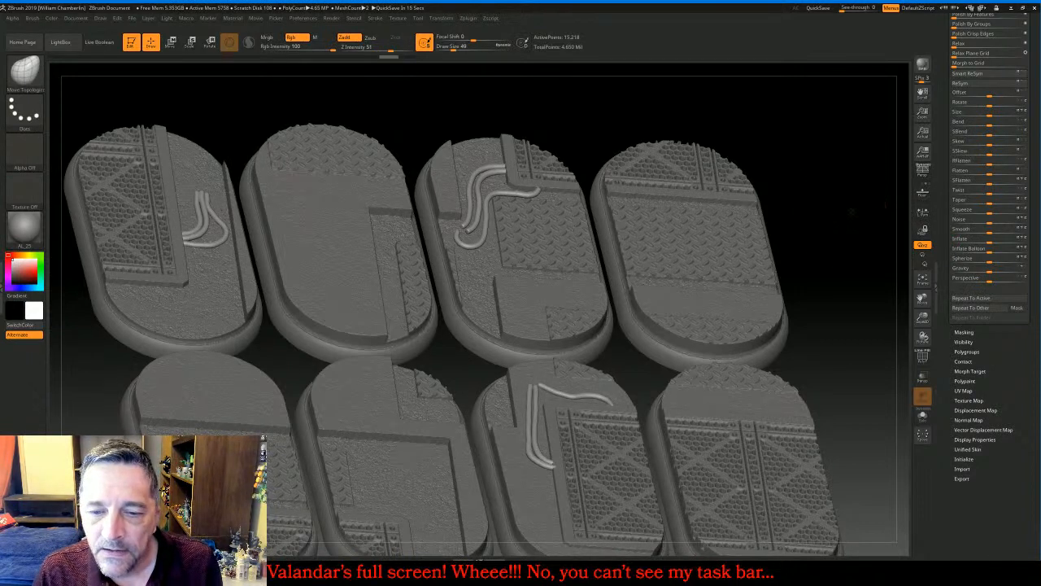
Check the cables from an angle and inflate them a little more
left_click_drag(852, 212, 859, 223)
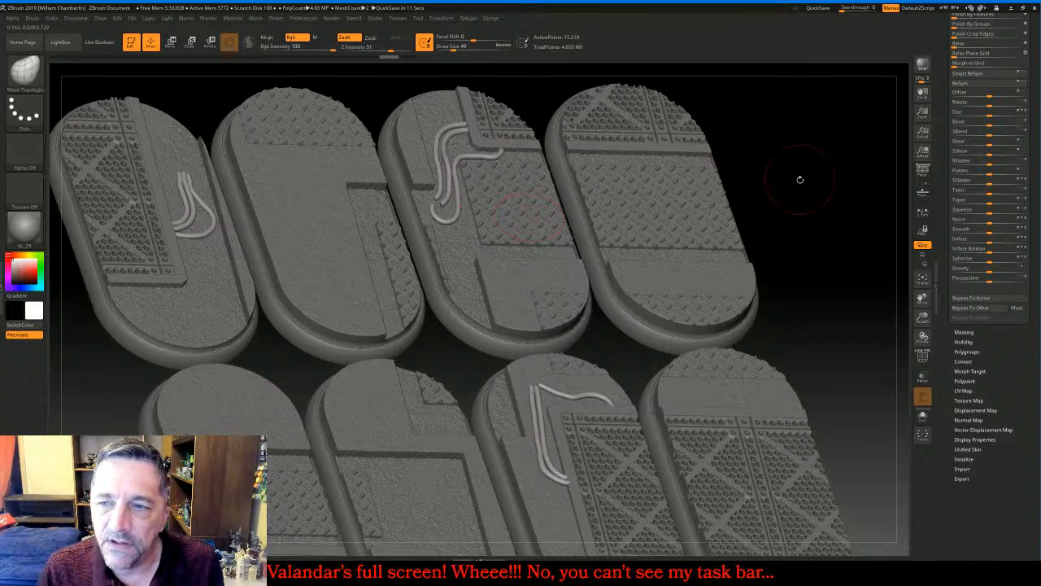
mouse_move(801, 185)
left_mouse_down("shift")
mouse_move(814, 298)
mouse_move(852, 345)
mouse_move(859, 287)
left_mouse_up("shift")
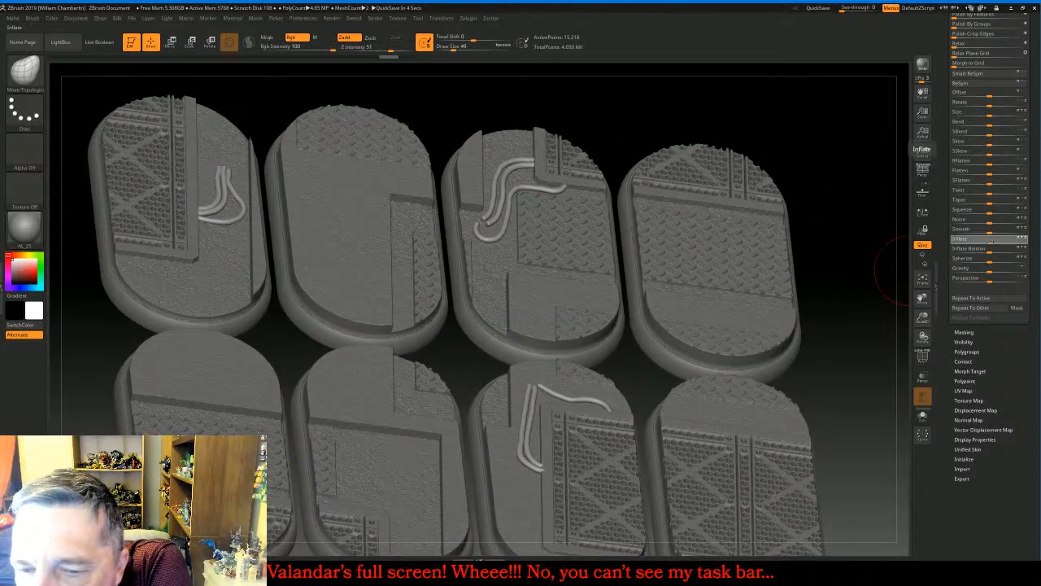
left_click_drag(990, 240, 991, 241)
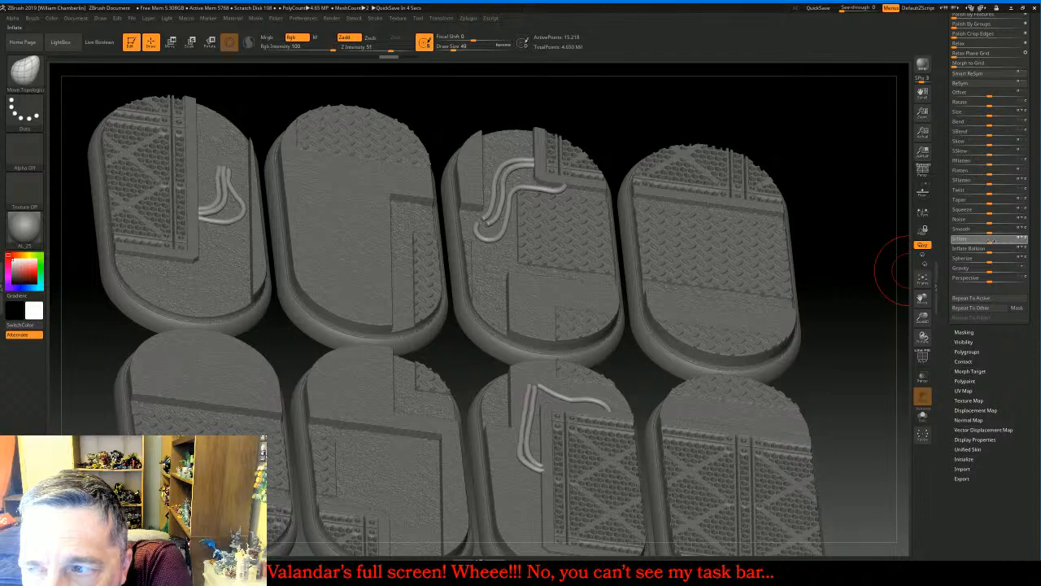
left_click_drag(991, 240, 992, 241)
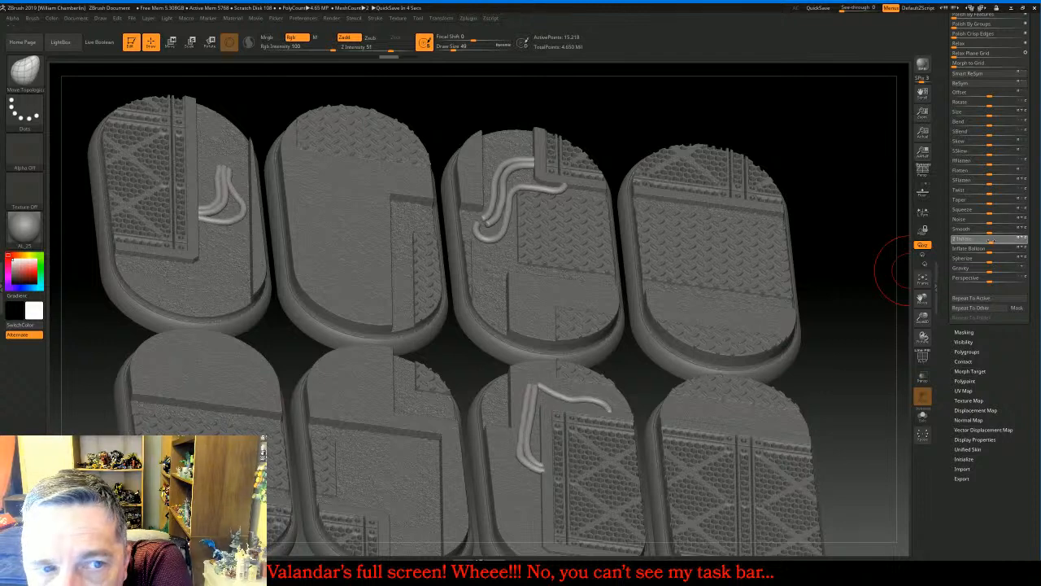
Mask the cables on the upper row of bases and lower the unmasked cables by about 0.0028 into the third lower base
key("ctrl")
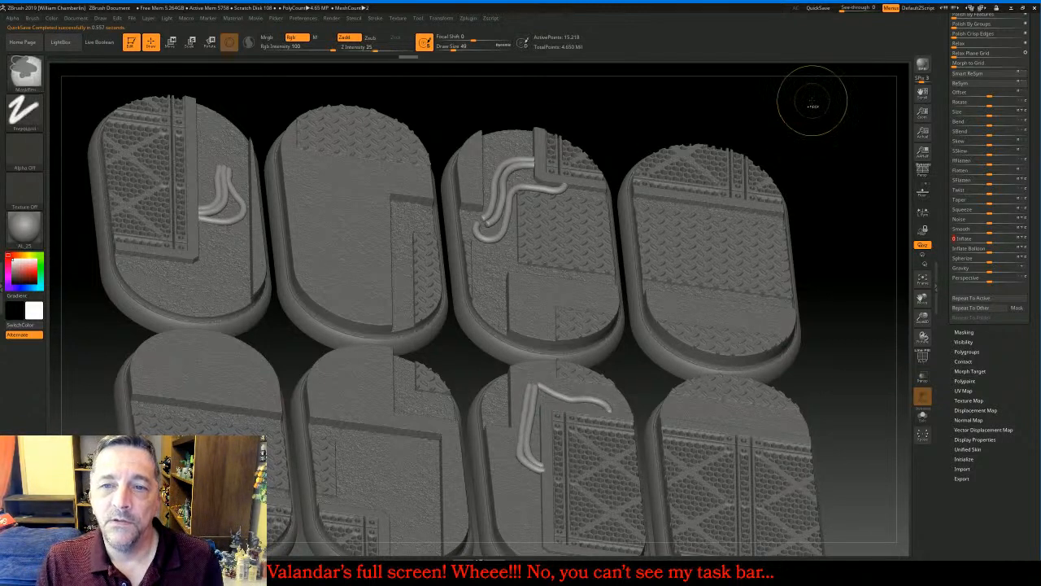
left_click_drag(812, 101, 96, 262, "ctrl")
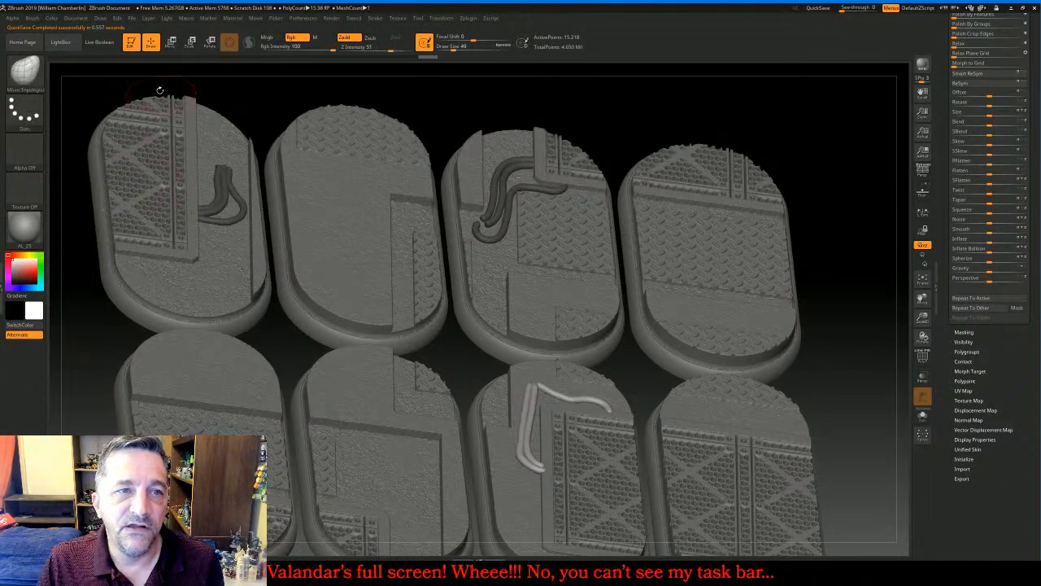
left_click(169, 44)
left_click_drag(846, 244, 838, 154)
left_click_drag(835, 351, 830, 339, "shift")
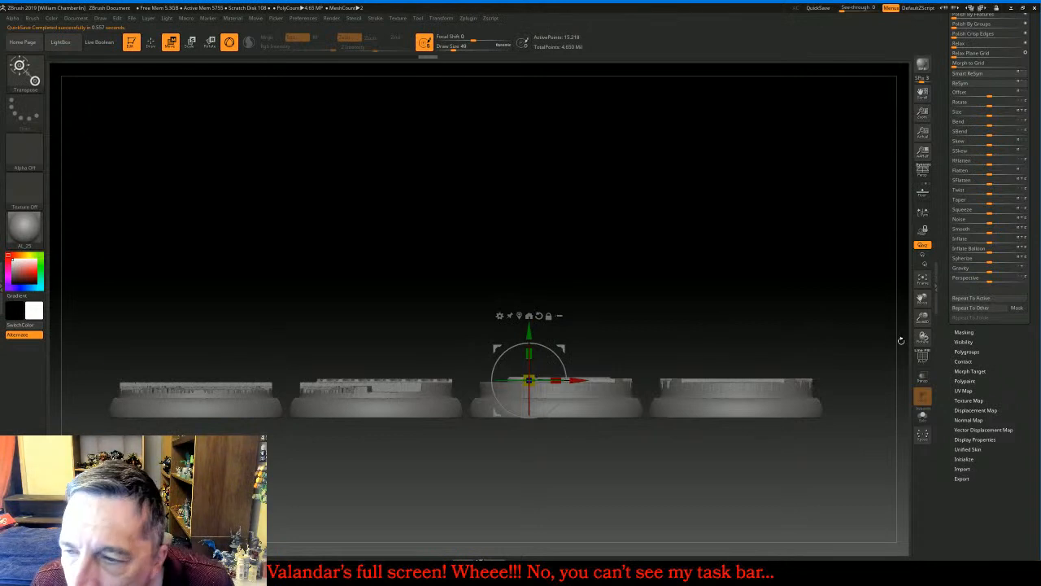
left_click_drag(922, 318, 917, 389)
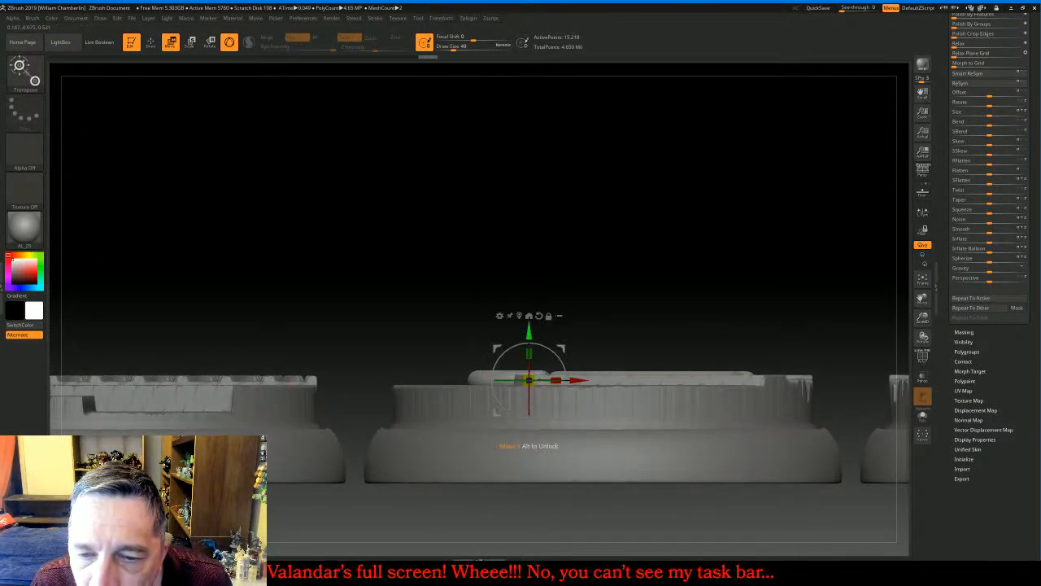
left_click_drag(529, 354, 529, 383)
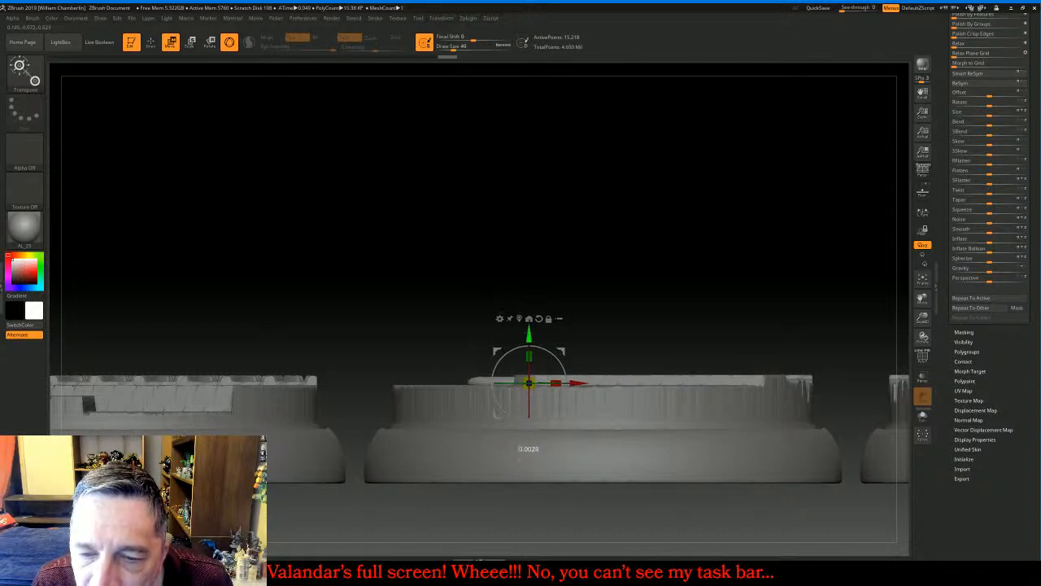
Check the lowered cables on the third lower base, clear the mask and return to Draw mode
left_click_drag(618, 219, 640, 323)
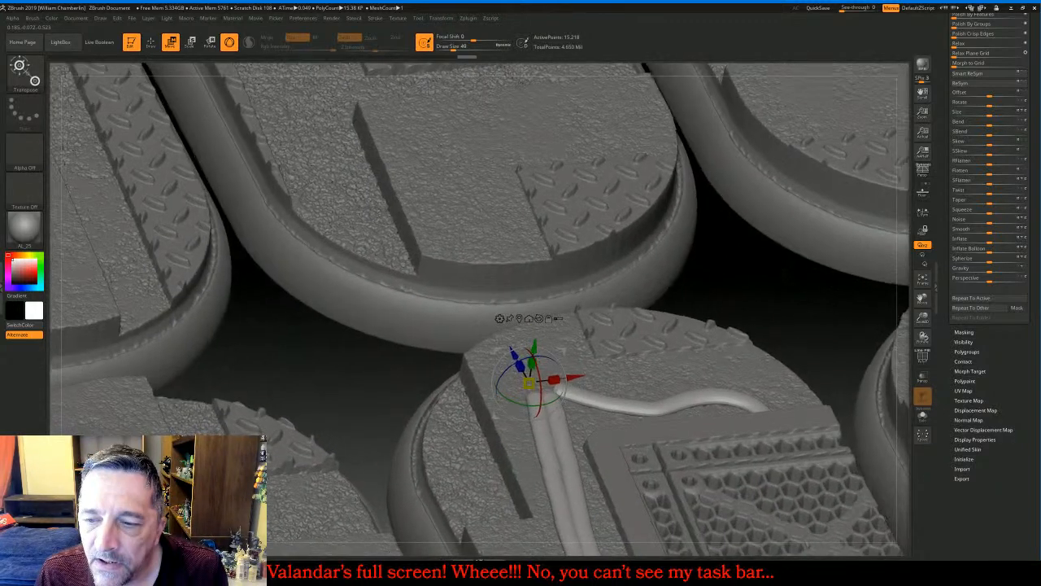
left_click(922, 279)
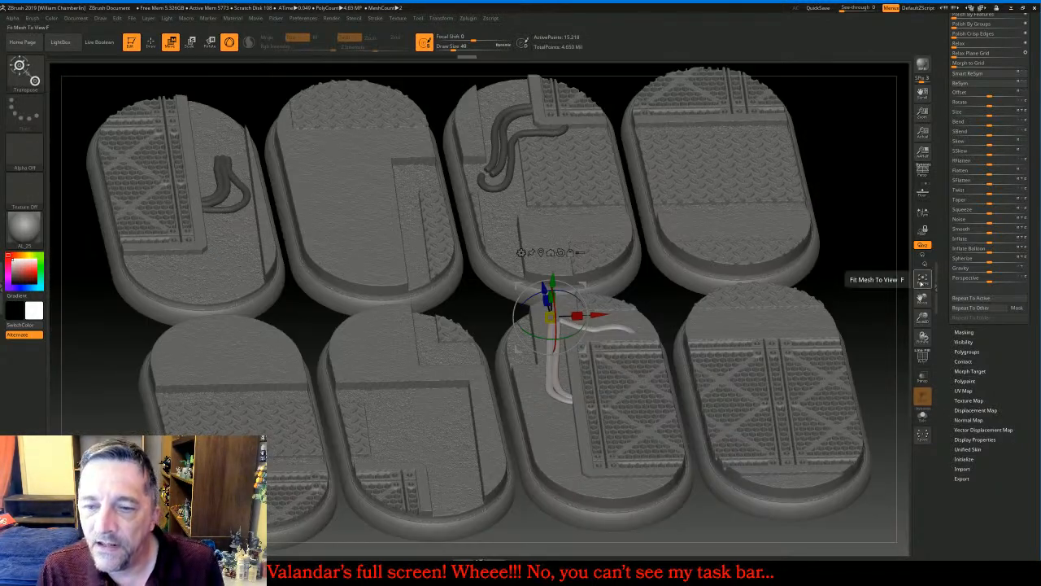
left_click_drag(866, 223, 876, 236, "ctrl")
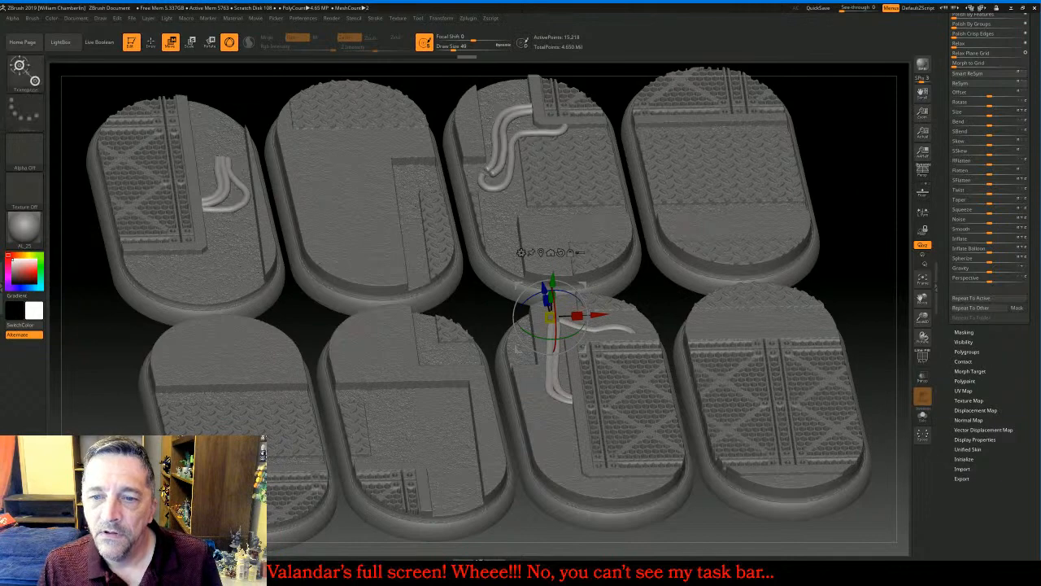
left_click(150, 42)
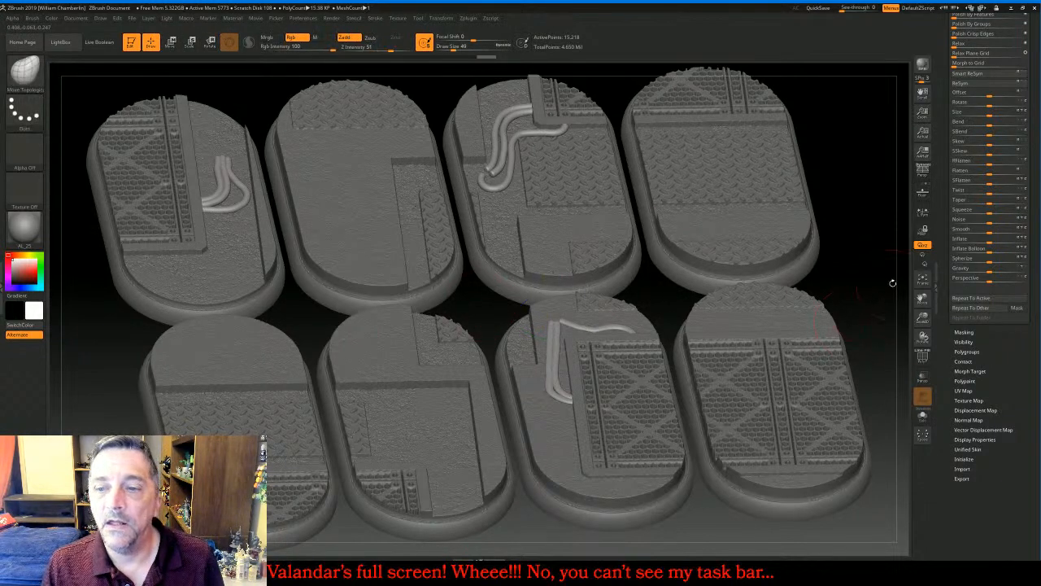
left_click_drag(875, 279, 883, 311)
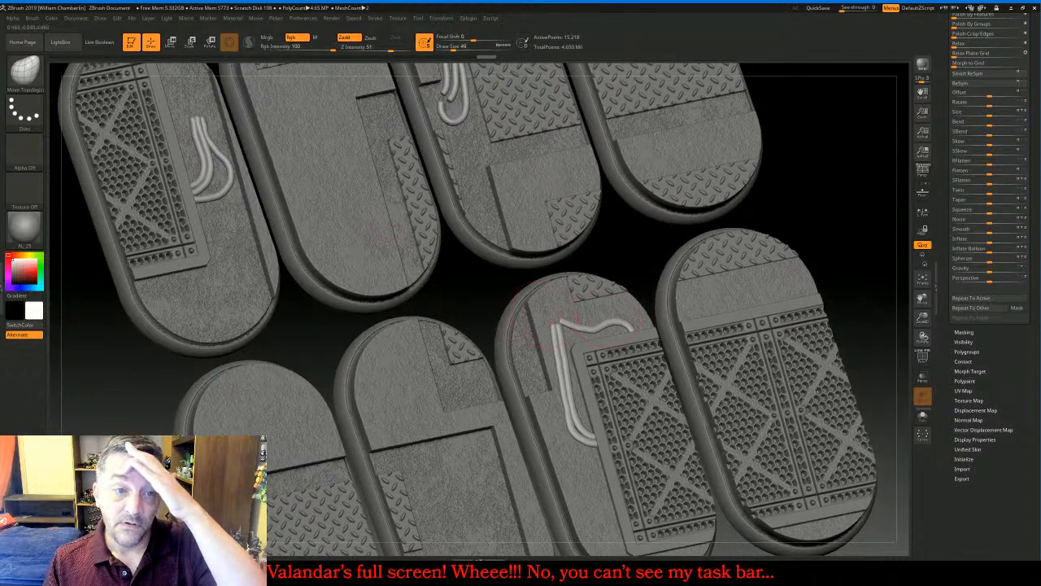
Choose the InsertGemstone brush and make the Cavalry bases the active subtool
left_click(17, 70)
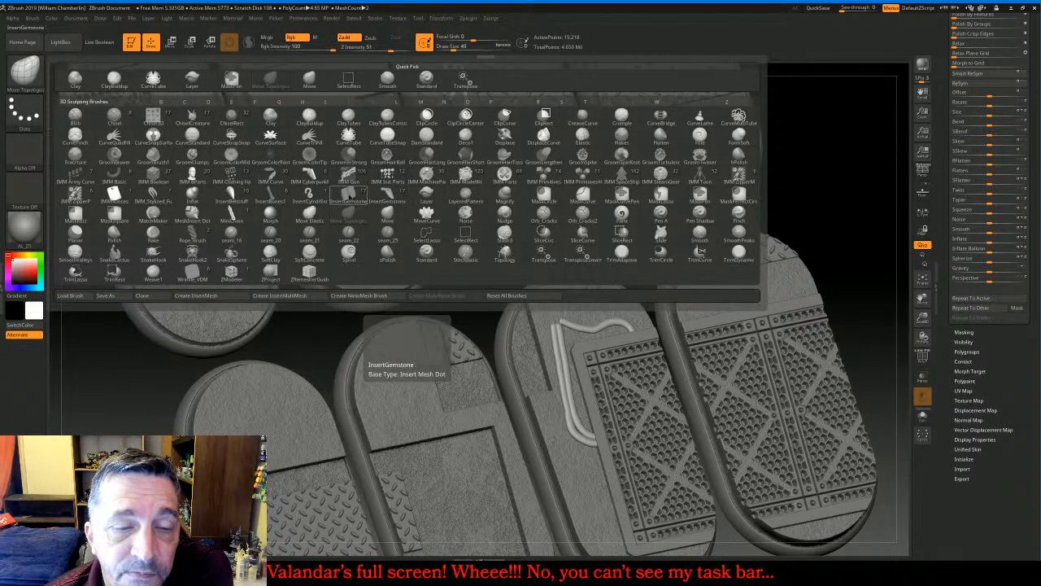
left_click(350, 195)
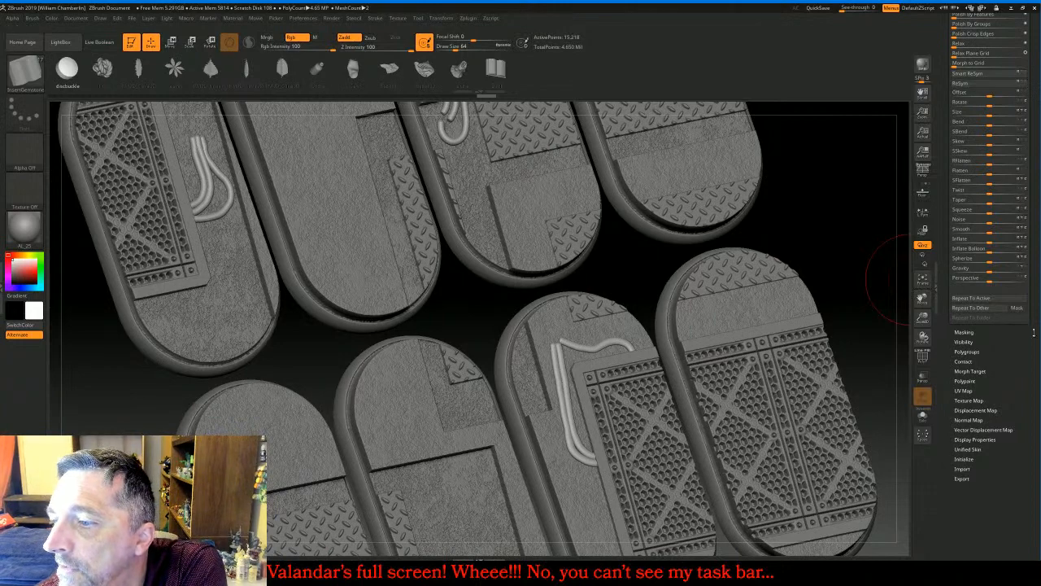
left_click_drag(1025, 340, 1026, 412)
left_click(962, 44)
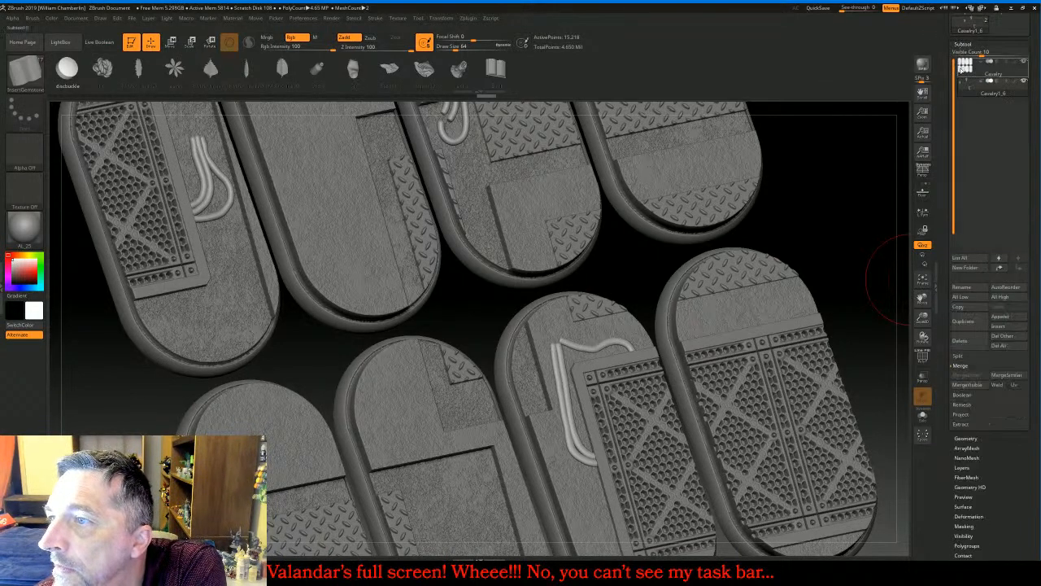
left_click(964, 73)
Insert a small round dome at the upper end of the cables on the first upper base
left_click_drag(864, 222, 848, 223)
left_click(922, 277)
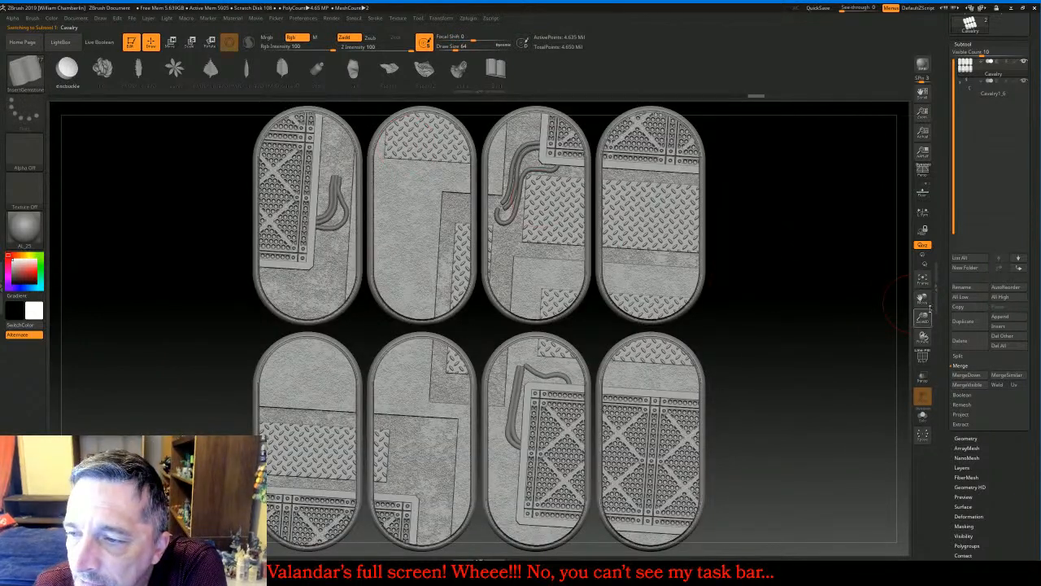
left_click_drag(923, 318, 924, 346)
mouse_move(921, 299)
left_mouse_down()
mouse_move(924, 331)
mouse_move(927, 312)
left_mouse_up()
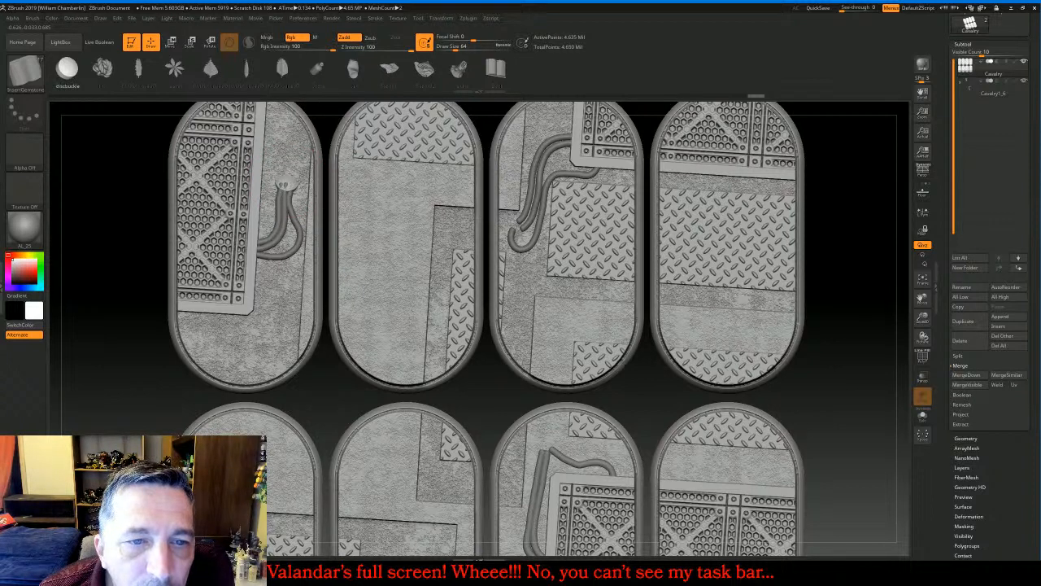
left_click_drag(286, 185, 296, 194)
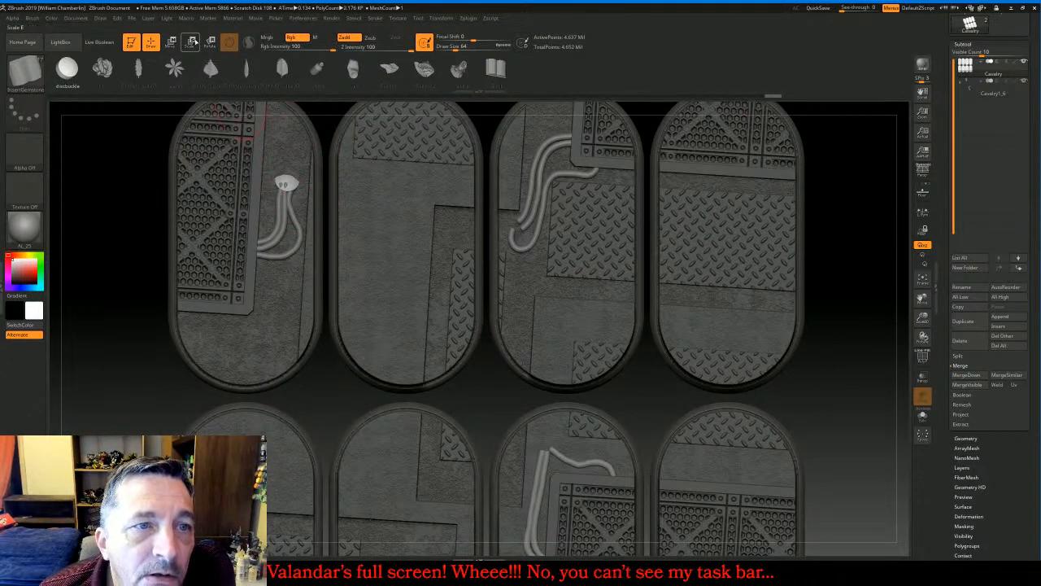
Rotate the inserted dome about 26 degrees to face upward and seat it on the cable ends of the first upper base
left_click(170, 42)
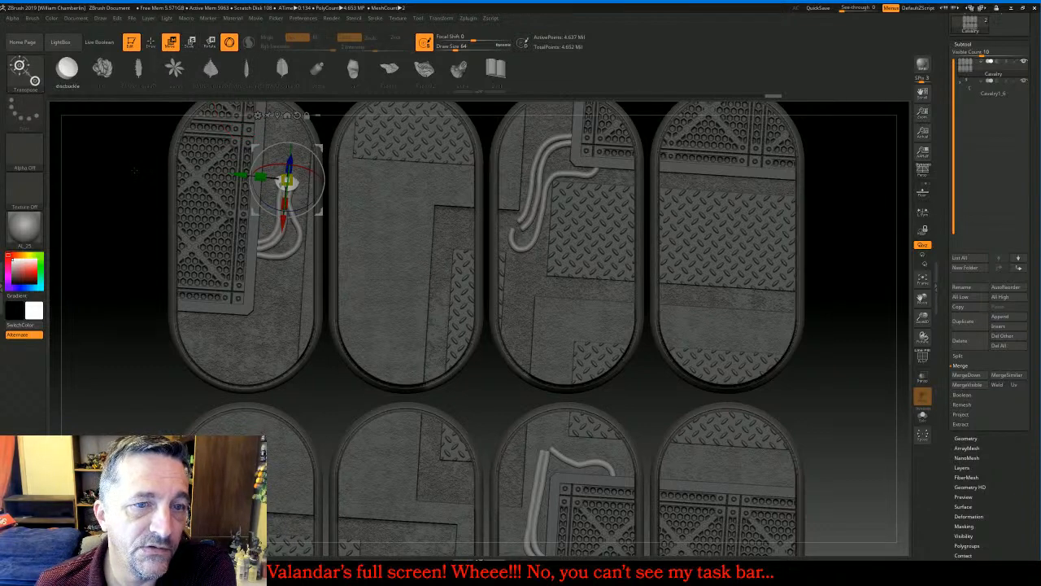
left_click_drag(134, 171, 165, 179)
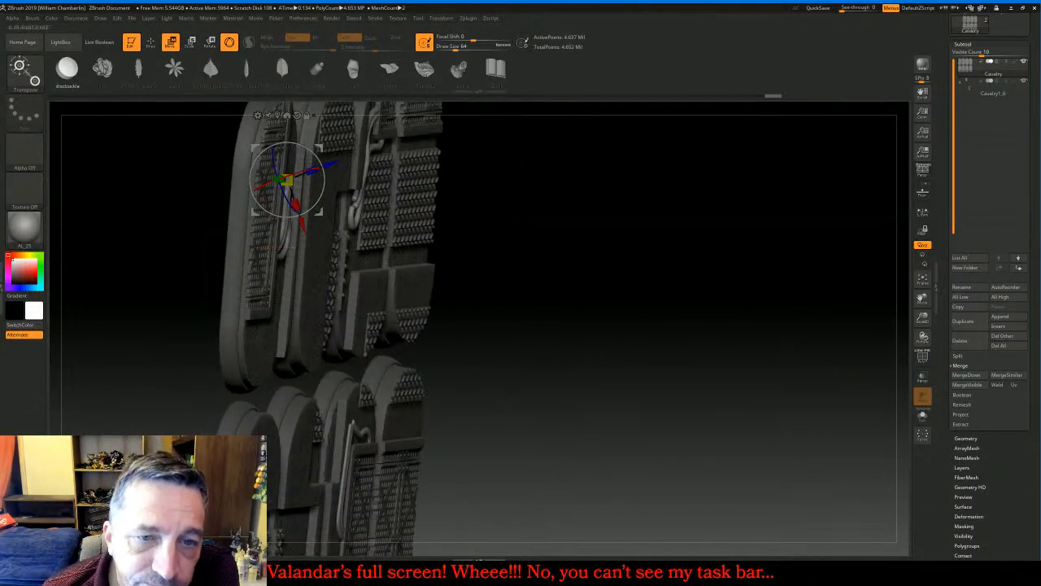
left_click_drag(282, 195, 283, 213)
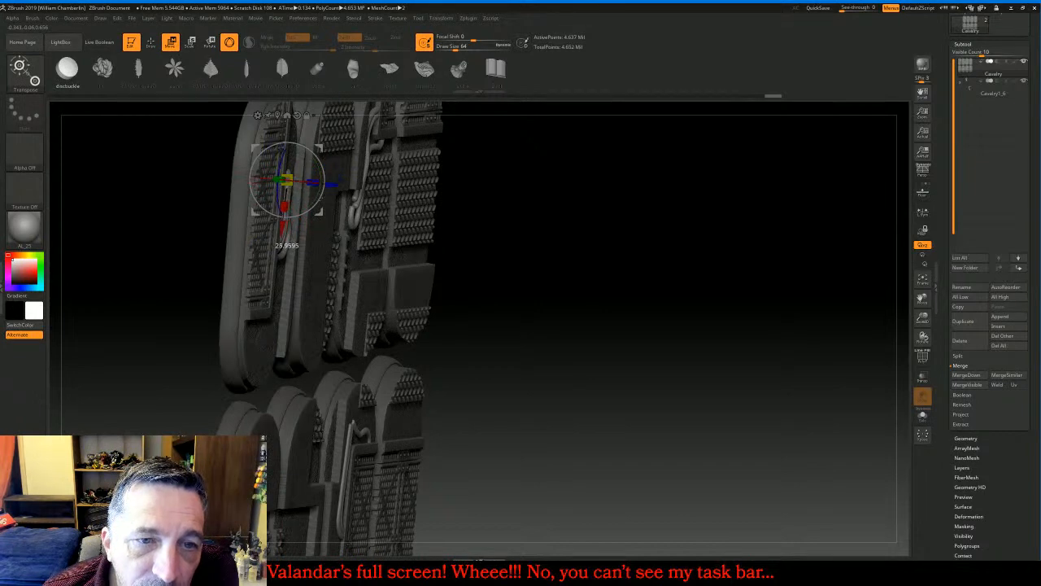
left_click_drag(544, 221, 612, 149)
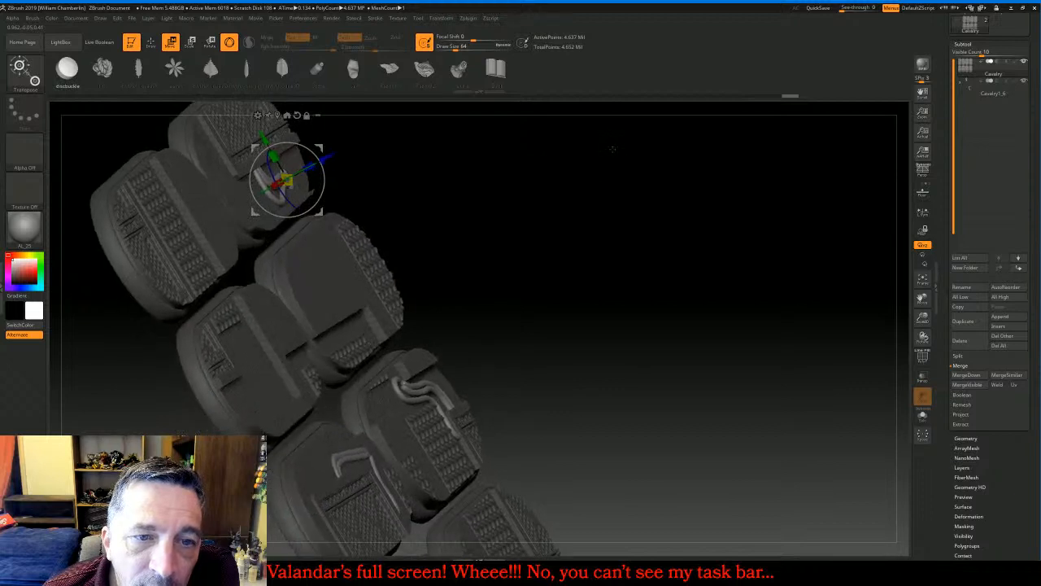
left_click_drag(330, 152, 318, 164)
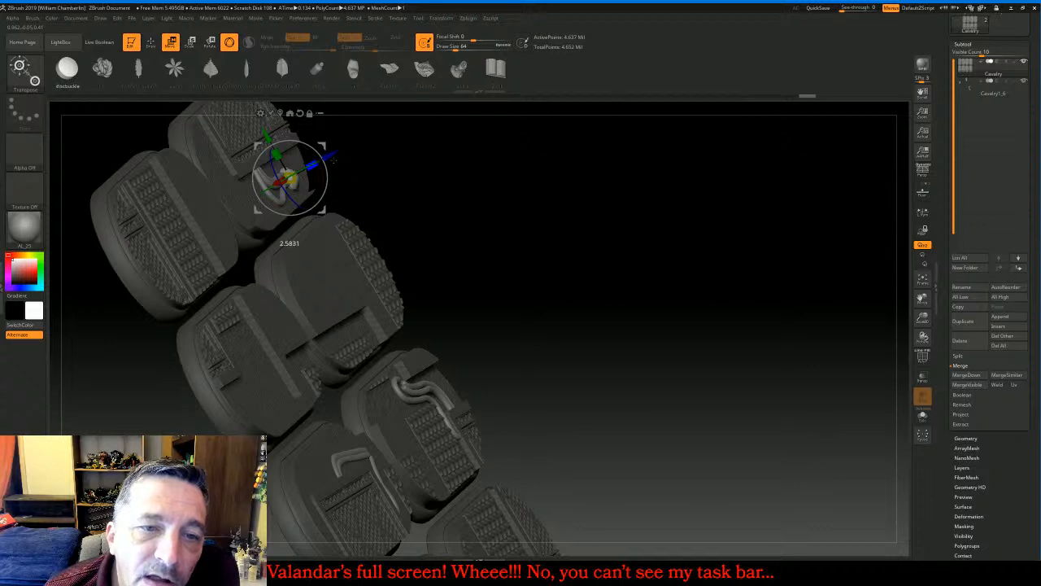
left_click_drag(333, 161, 335, 152)
left_click_drag(658, 249, 688, 291)
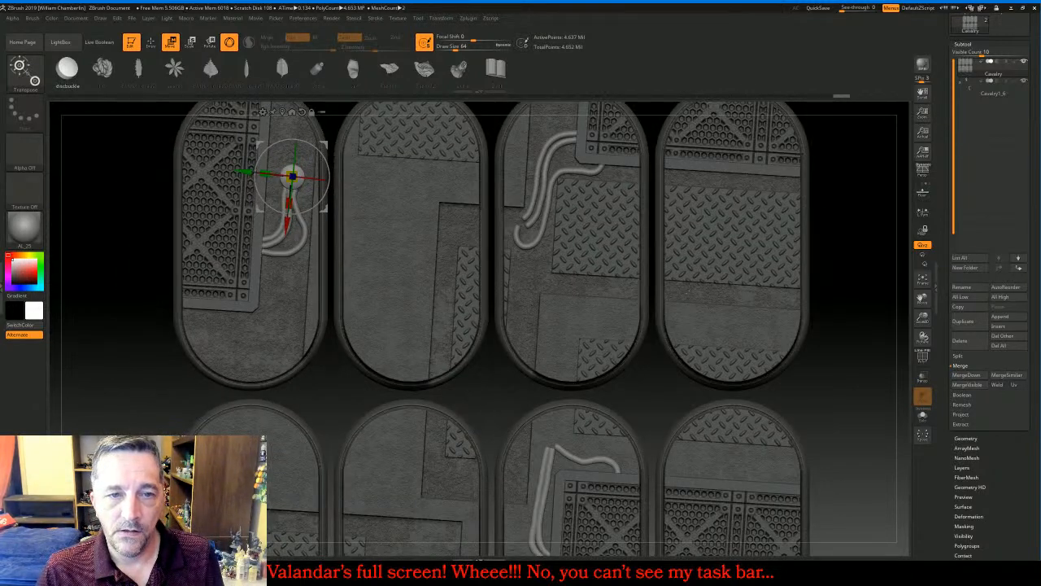
Split the dome into its own subtool and duplicate it twice
key("q")
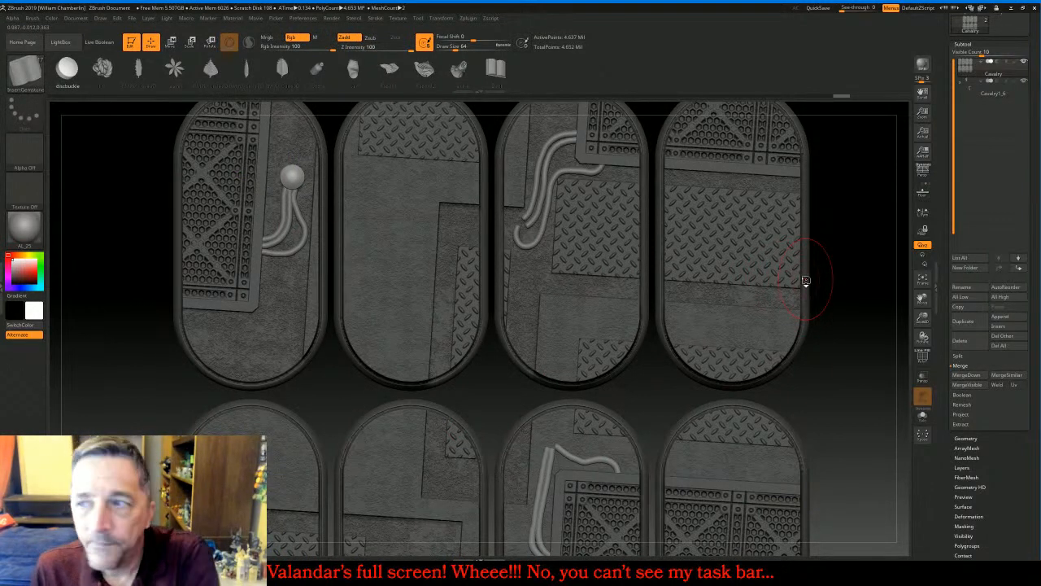
left_click(962, 84)
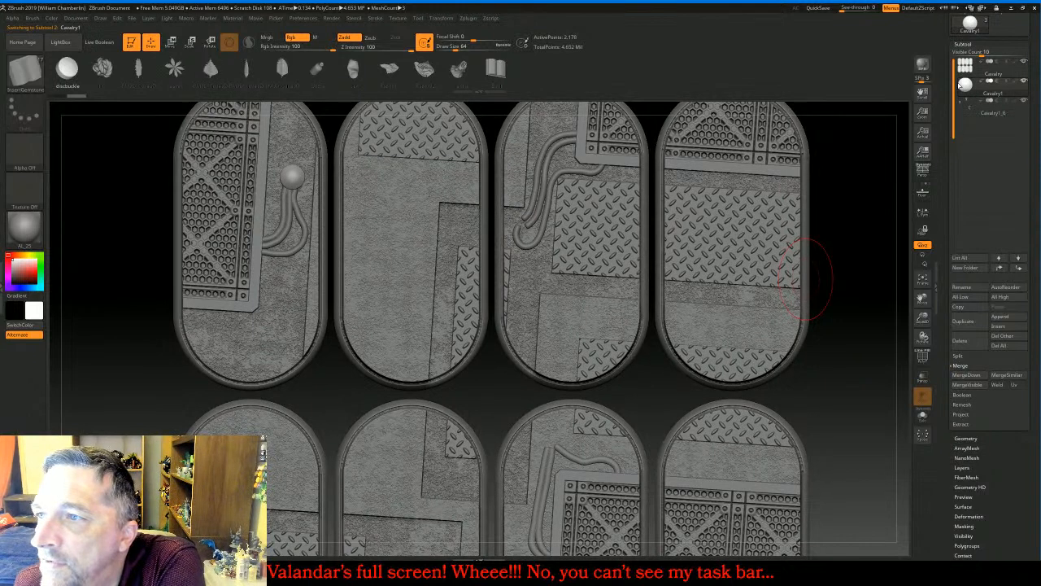
left_click(963, 321)
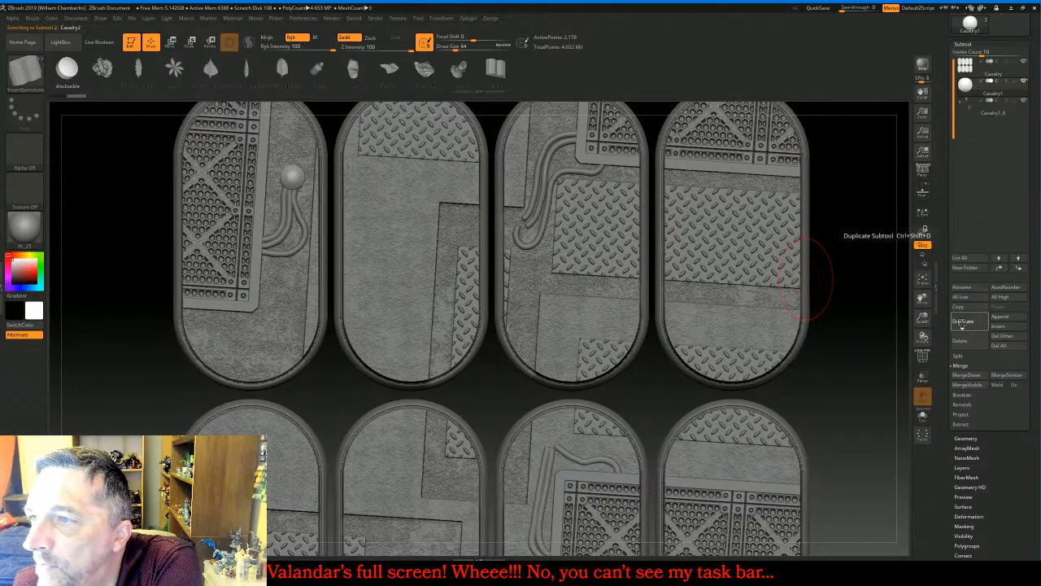
left_click(963, 321)
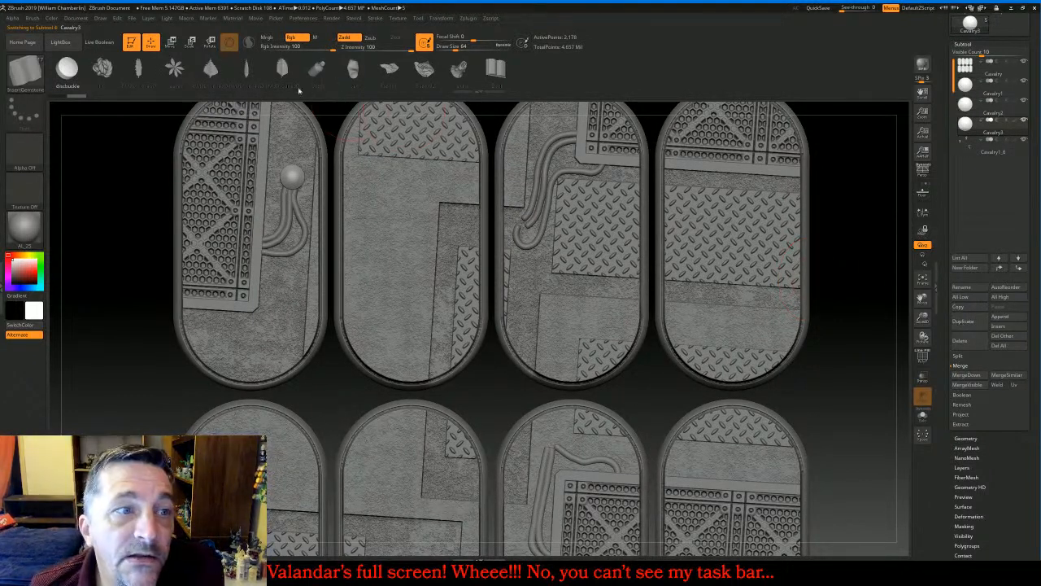
Move one dome copy to the lower end of the cables on the third upper base and adjust its height
left_click(171, 42)
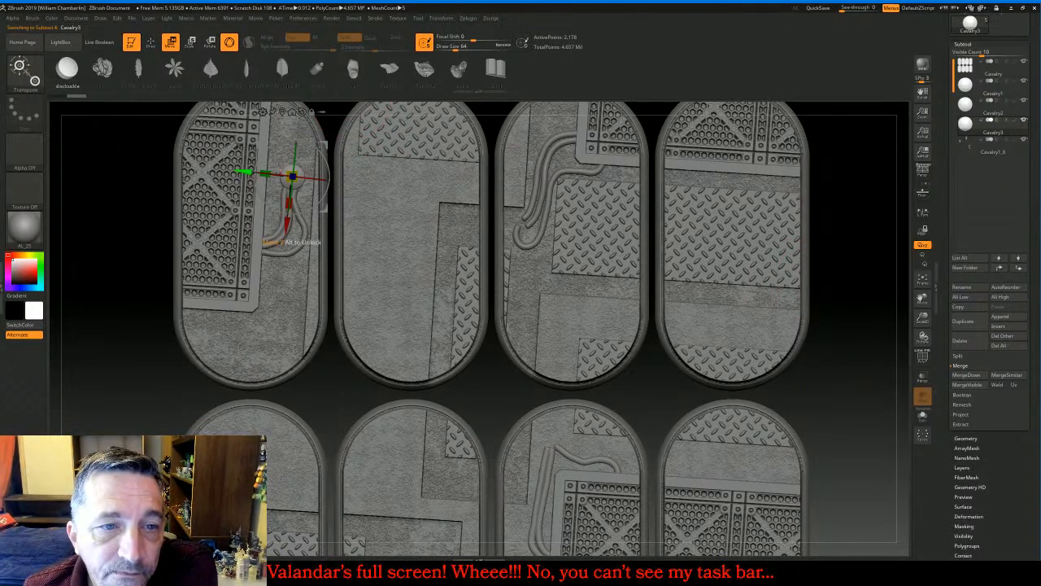
left_click_drag(290, 219, 522, 267)
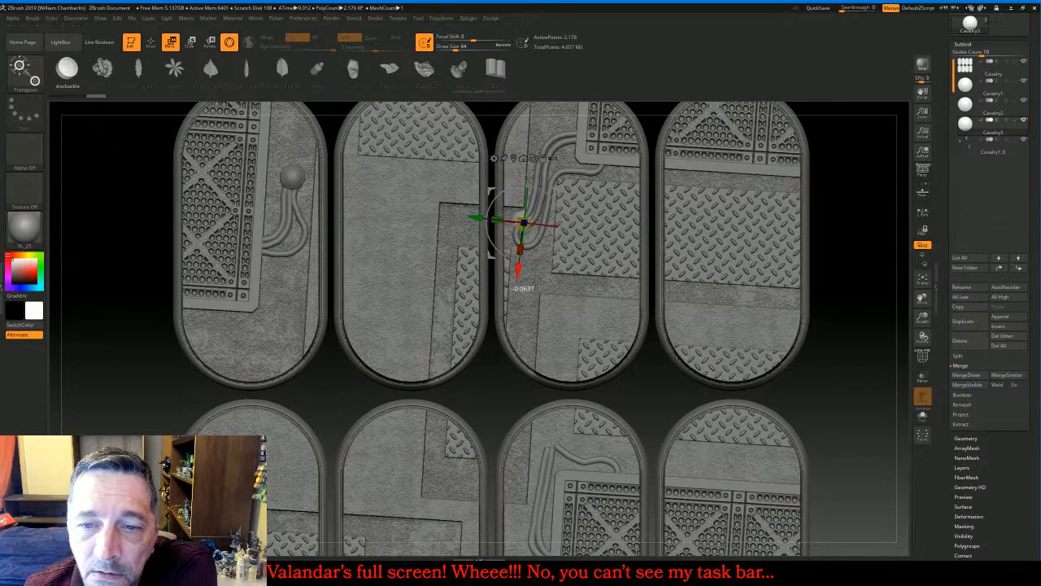
left_click_drag(654, 393, 867, 367)
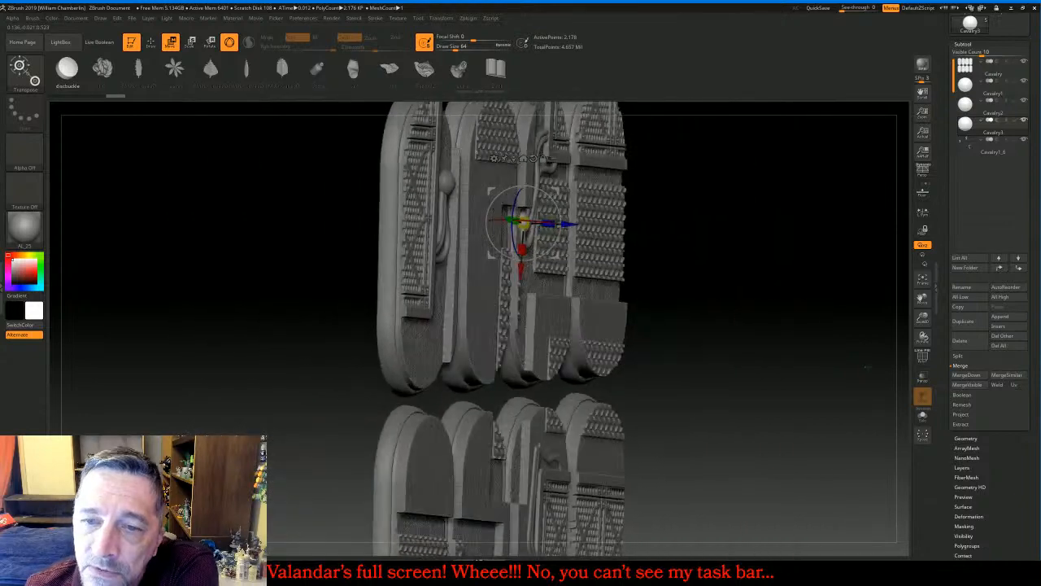
left_click_drag(569, 224, 571, 224)
left_click_drag(870, 298, 635, 295)
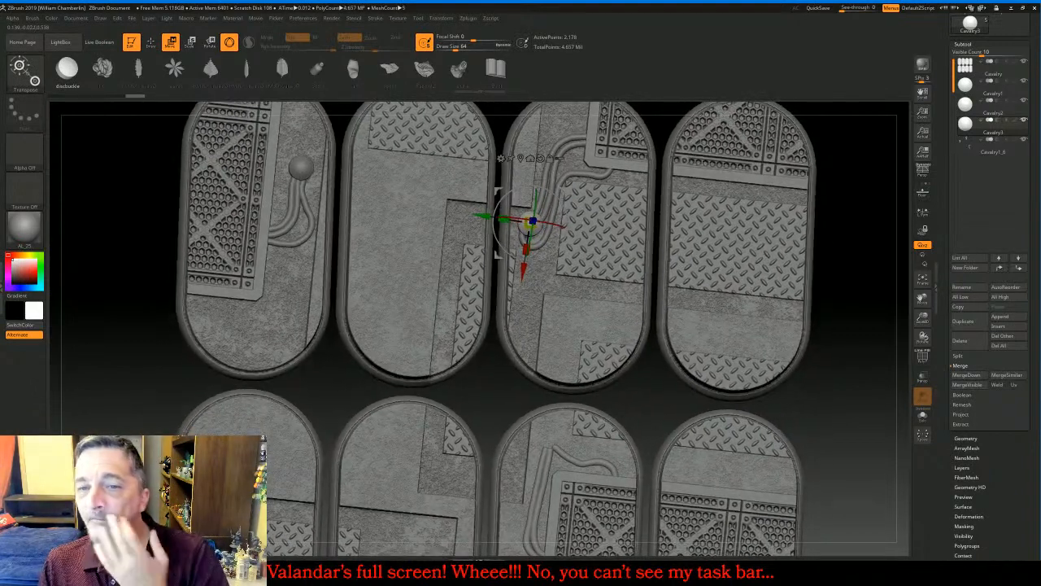
Move the Cavalry2 dome copy to the cable junction on the third lower base and adjust its height to the surface
left_click(966, 104)
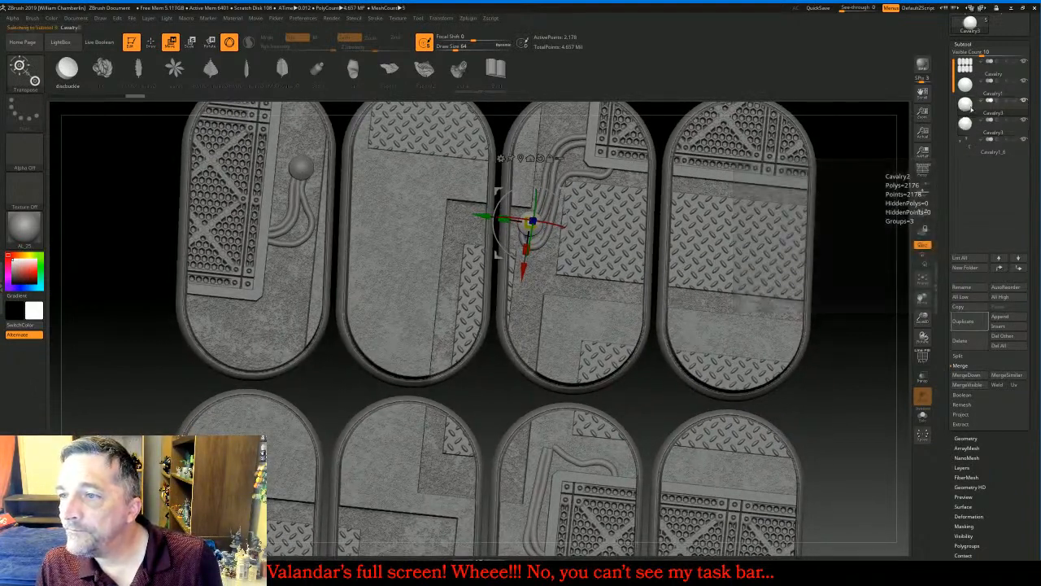
left_click(968, 110)
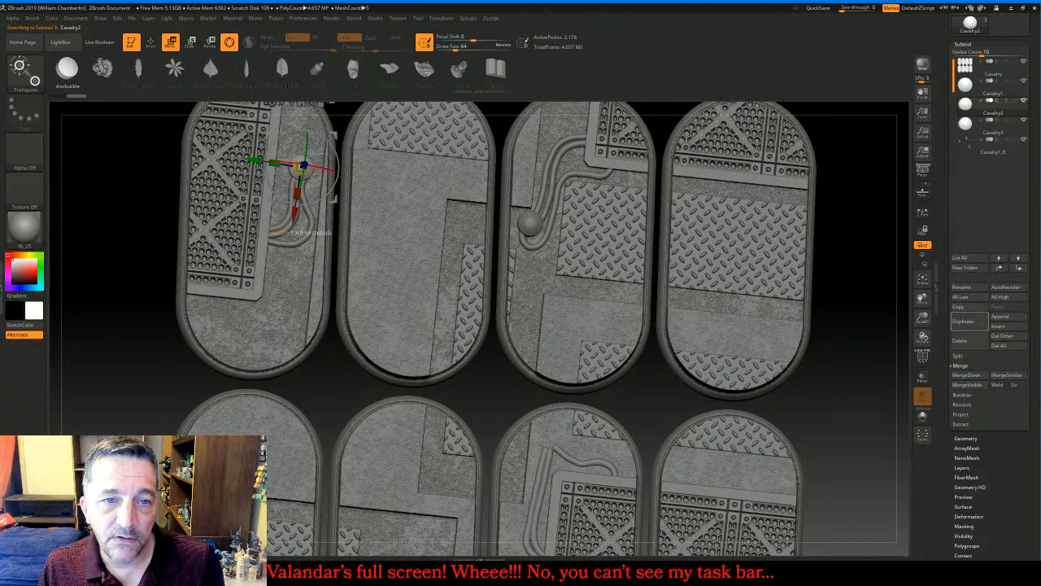
left_click_drag(304, 166, 302, 165)
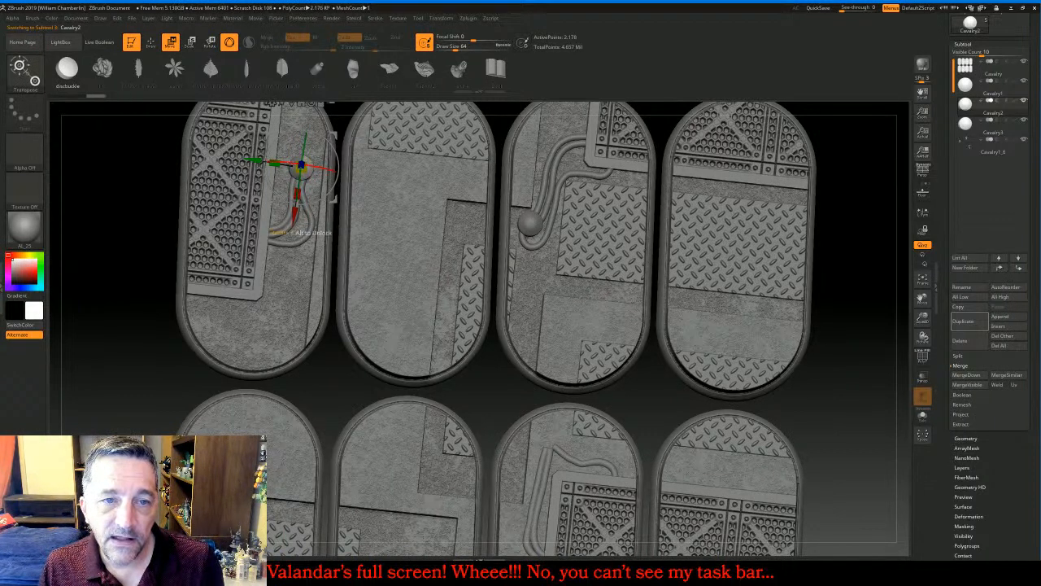
left_click_drag(298, 213, 574, 258)
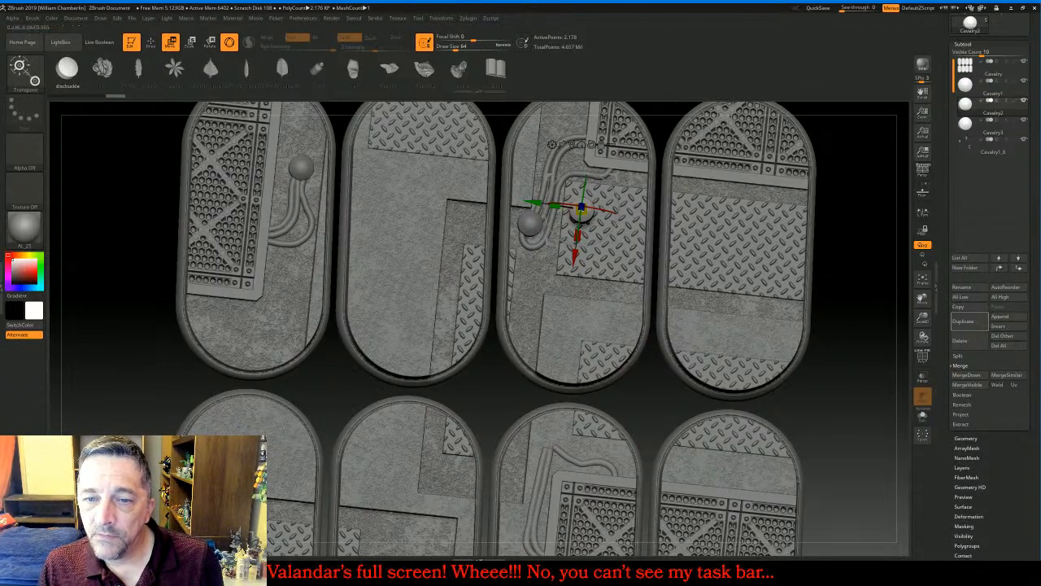
left_click_drag(574, 257, 541, 488, "alt")
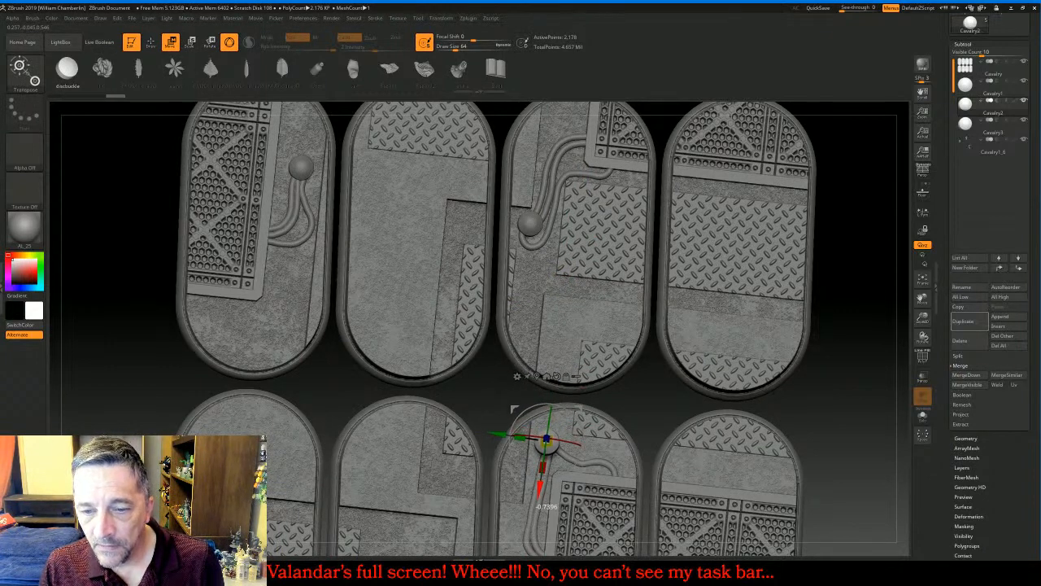
left_click_drag(546, 440, 550, 440, "alt")
left_click_drag(642, 386, 785, 392)
left_click_drag(609, 444, 596, 444)
left_click_drag(731, 396, 505, 410)
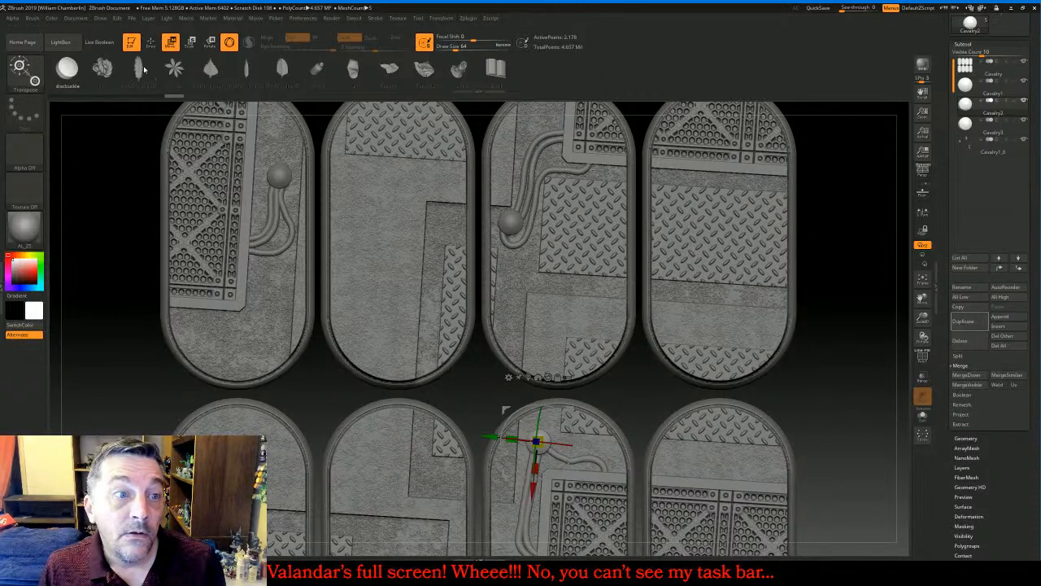
Return to Draw mode, check all bases from an angle and merge the three domes with the cables into one subtool
key("q")
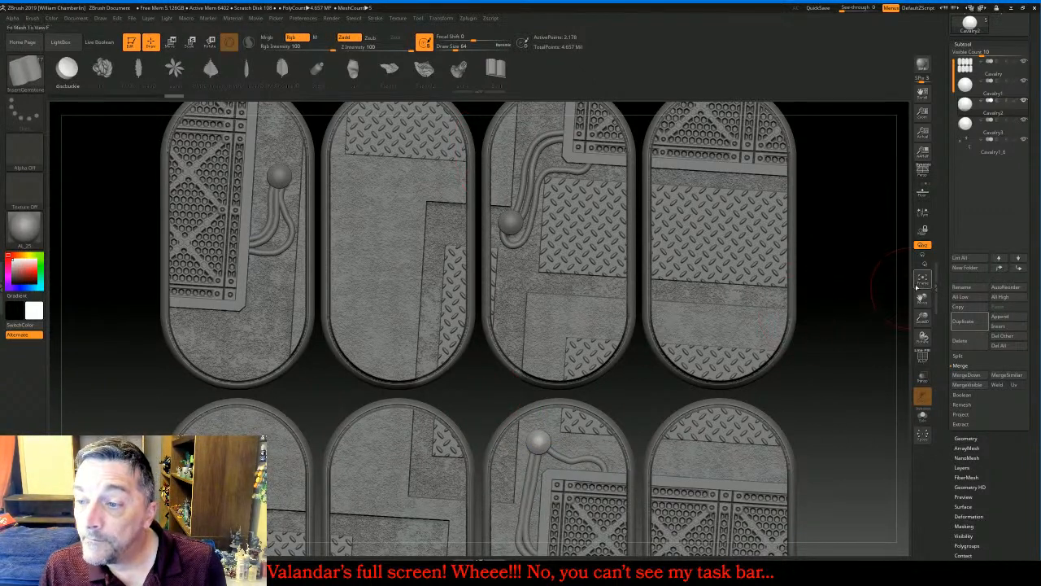
left_click(919, 282)
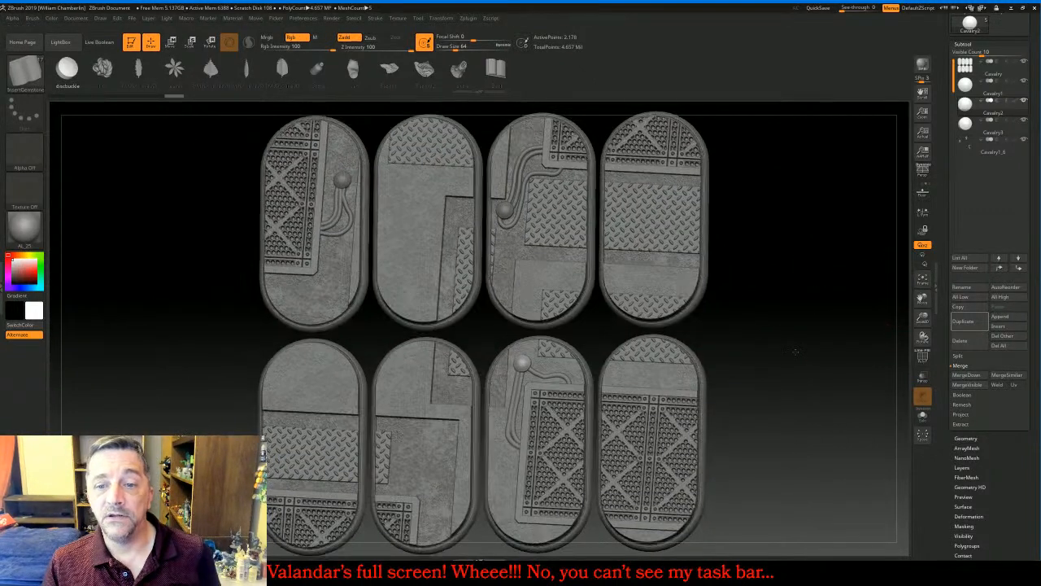
left_click_drag(796, 352, 801, 311)
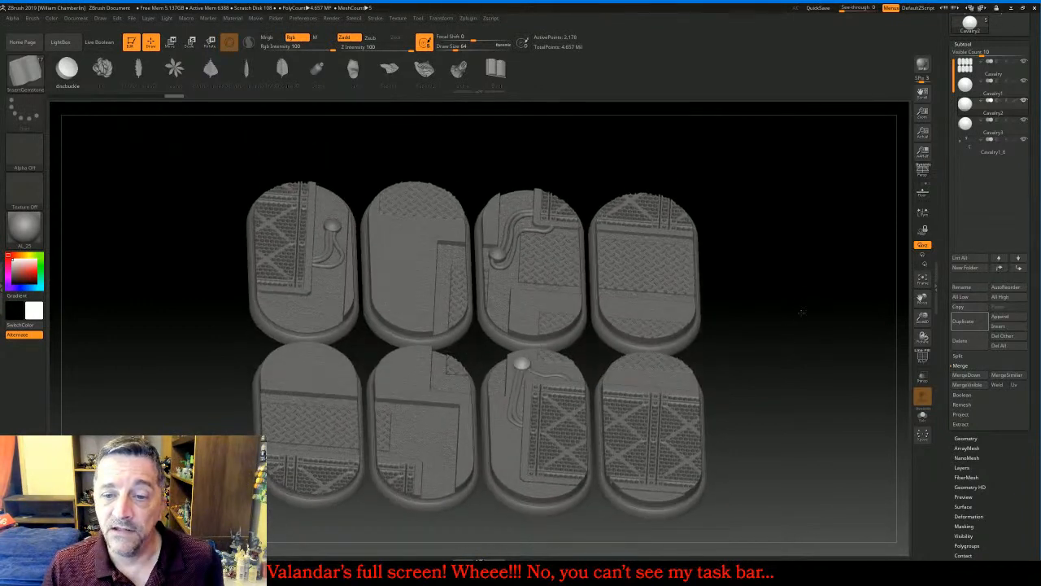
left_click(967, 70)
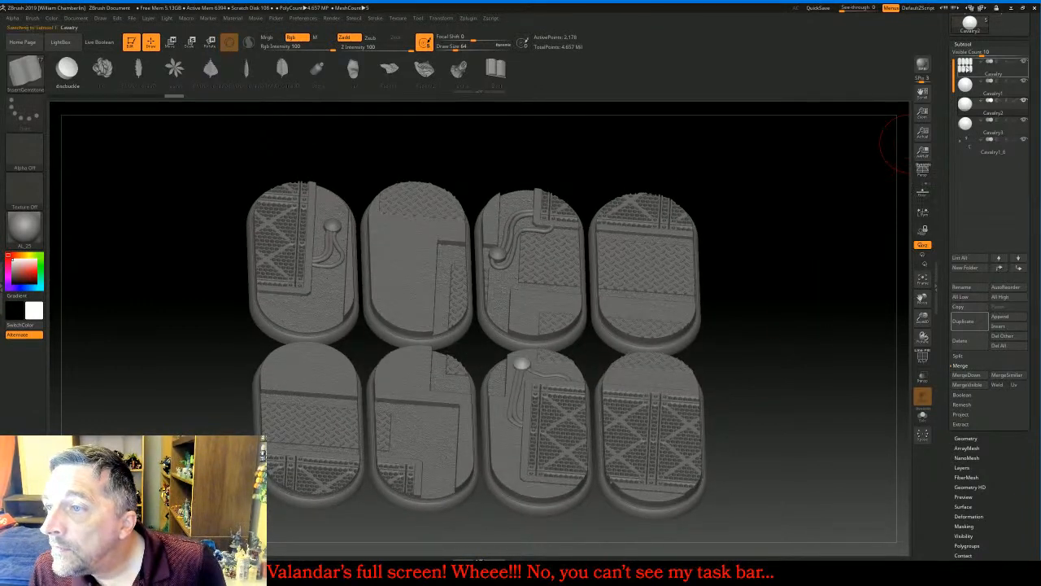
left_click(968, 88)
left_click(966, 375)
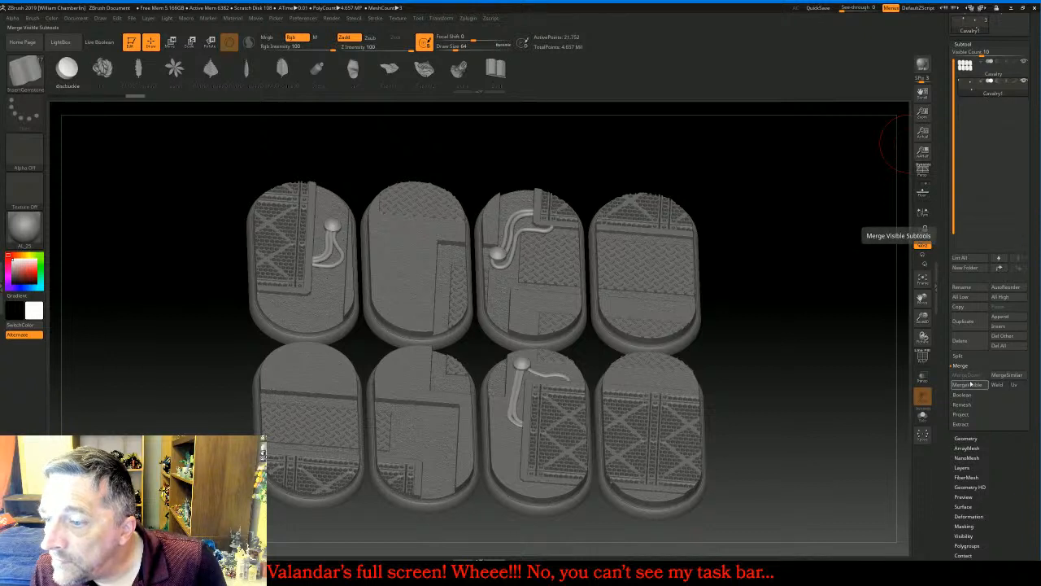
Subdivide the merged cables and domes twice and delete the lower subdivision levels
left_click(968, 438)
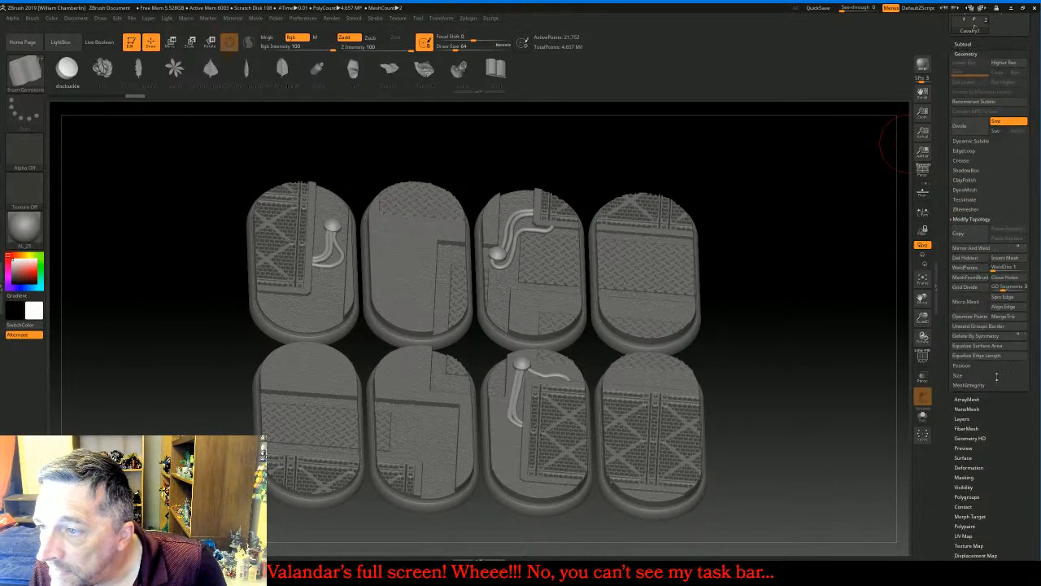
left_click(970, 128)
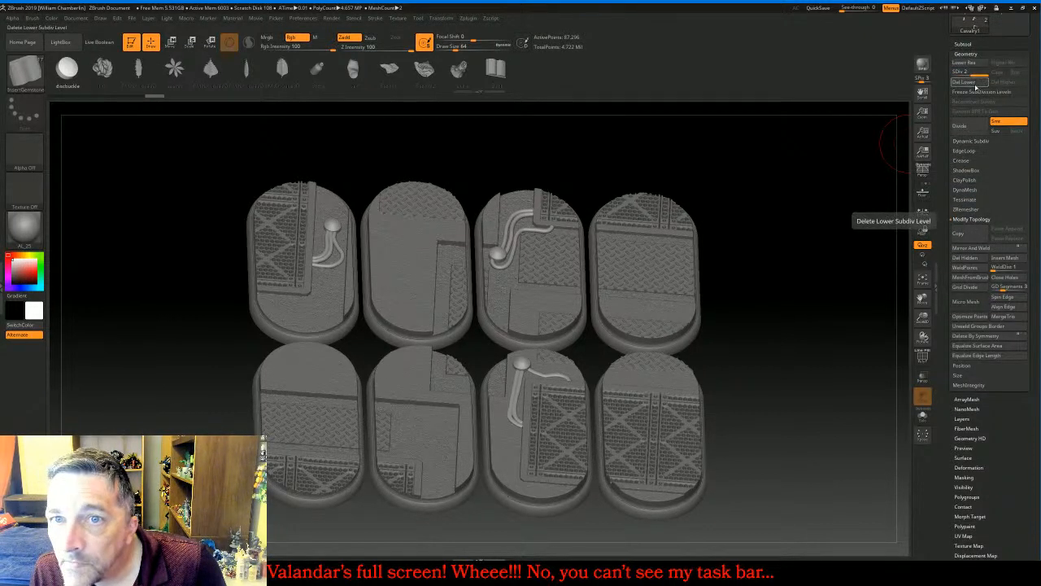
left_click(970, 128)
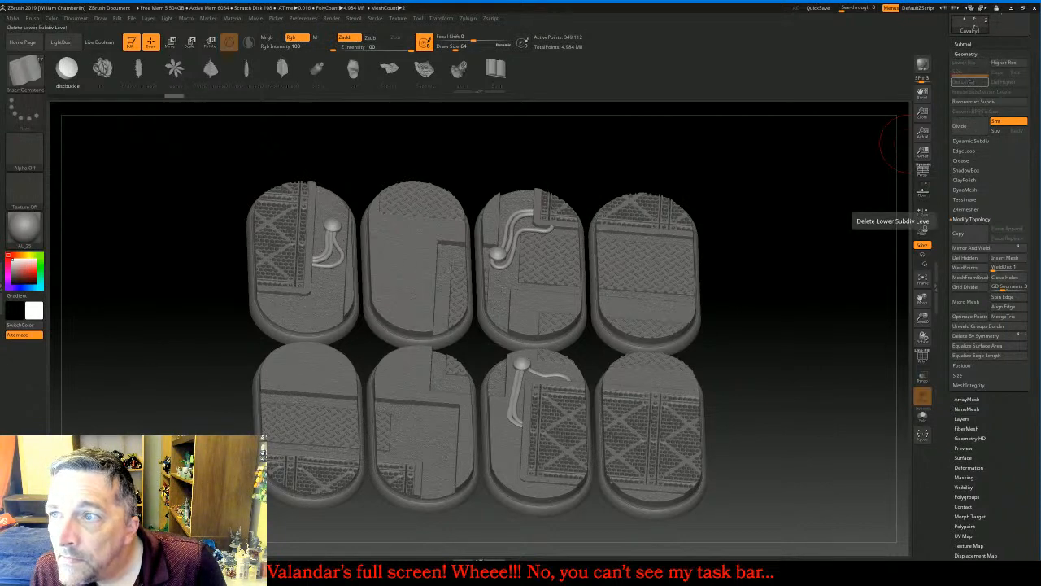
Make the Cavalry bases the active subtool, insert a Paper01 piece on the third upper base and check it from the side
left_click(965, 44)
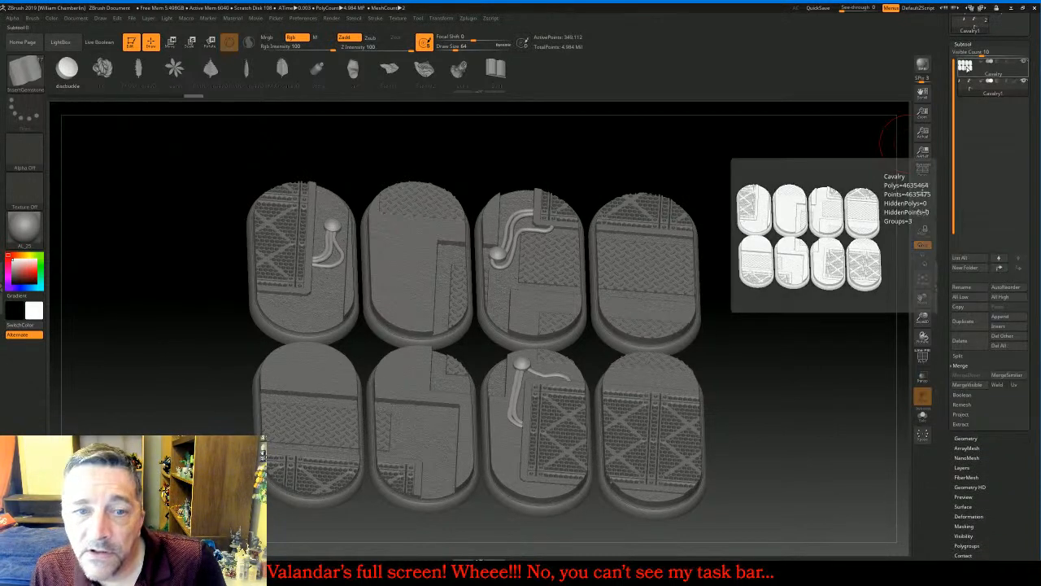
left_click(966, 67)
left_click_drag(838, 249, 835, 288)
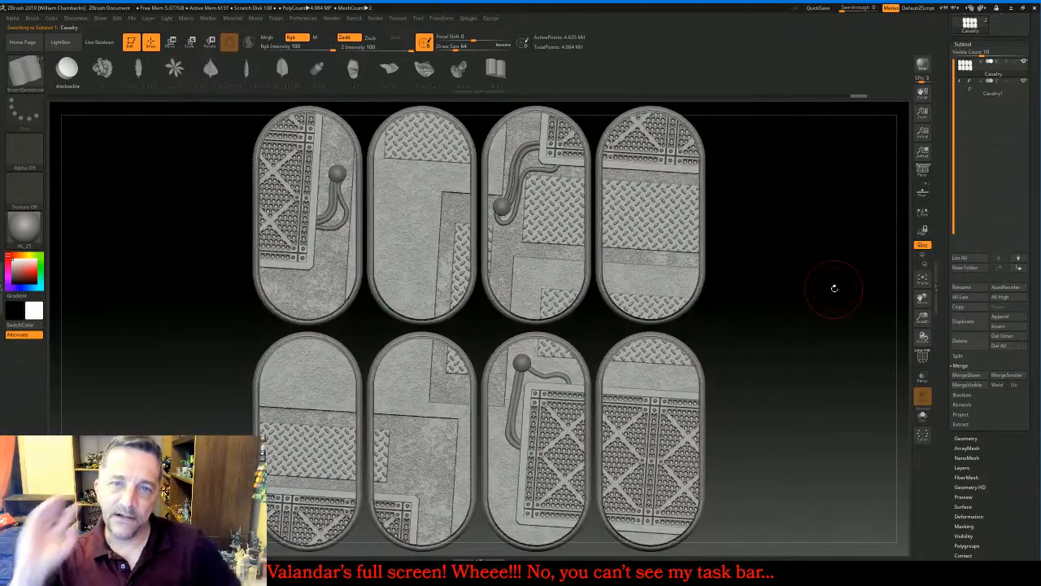
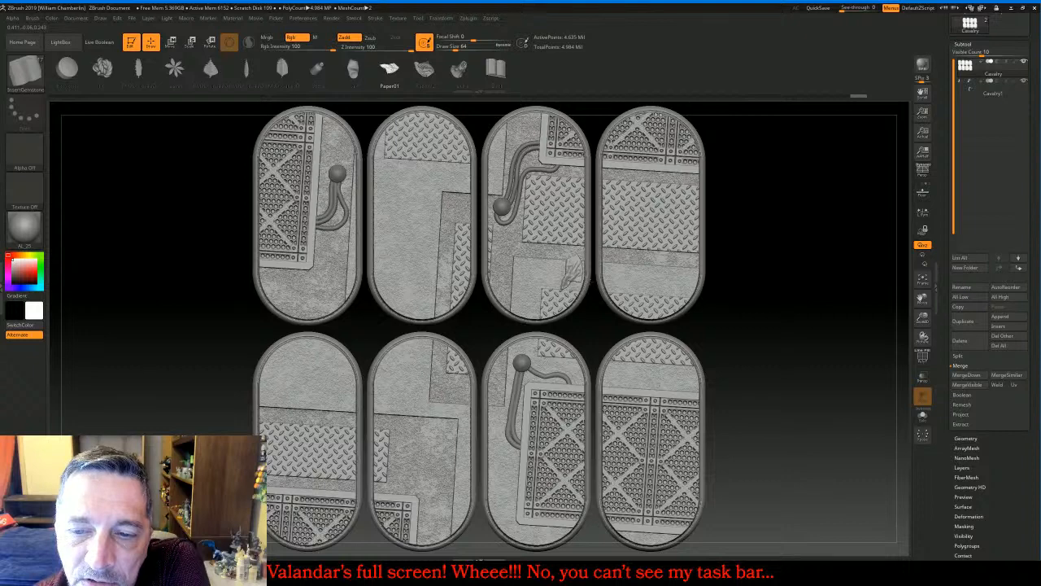
left_click_drag(793, 343, 871, 320)
left_click(922, 278)
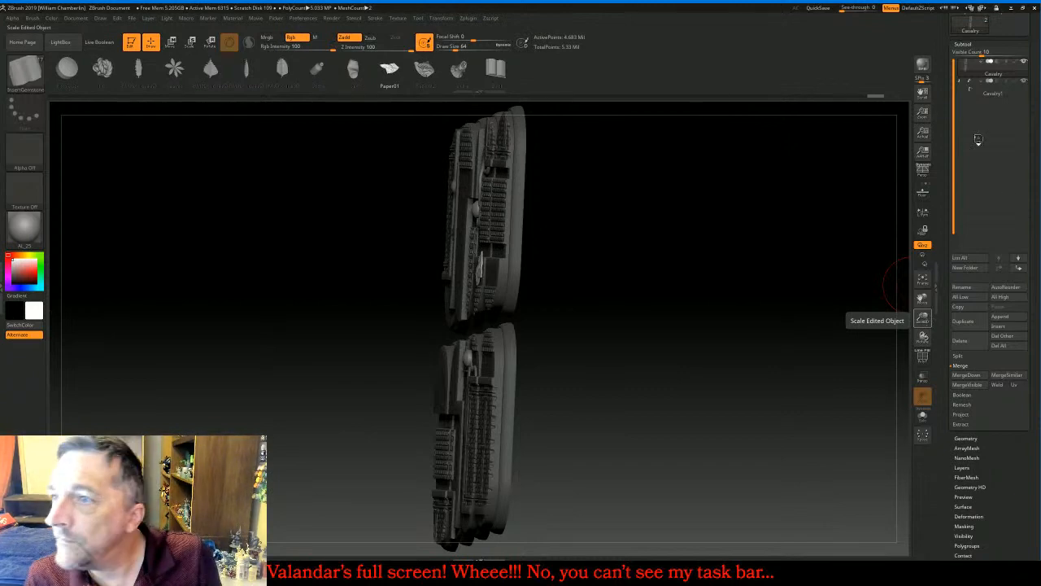
Select the inserted paper's own subtool and examine up close how it sits on the base surface
left_click(971, 106)
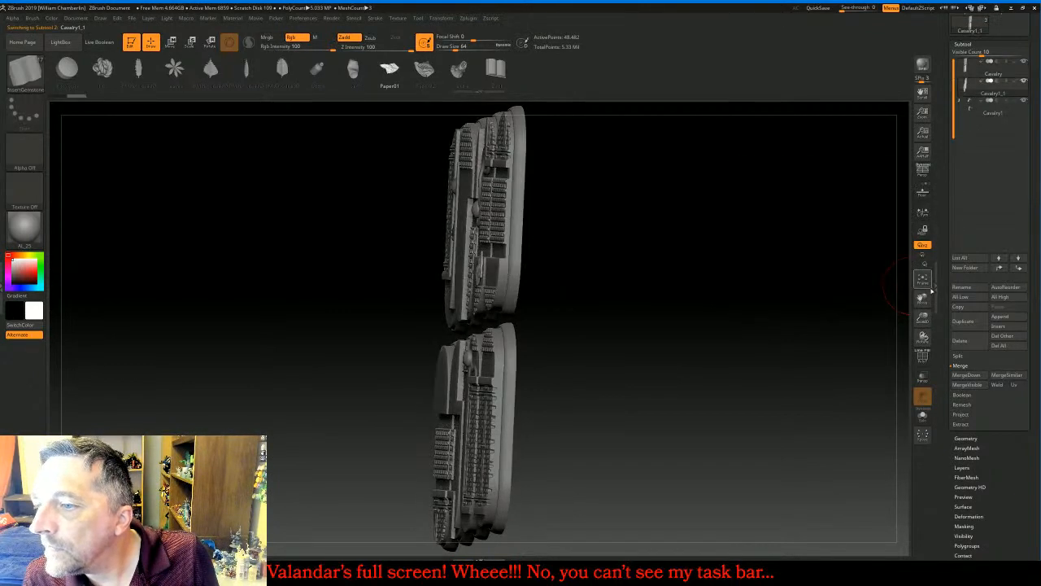
left_click(923, 279)
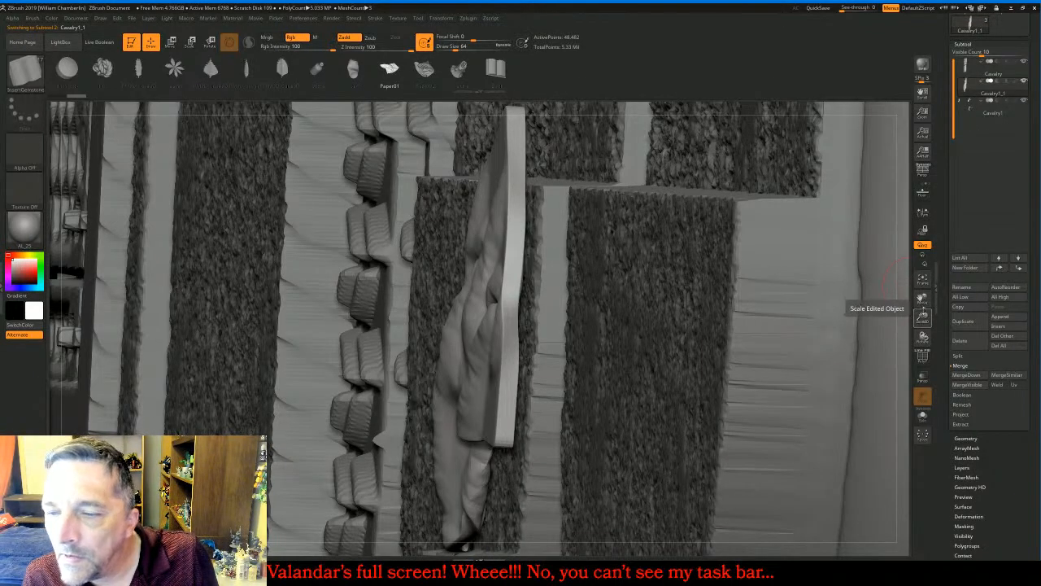
left_click_drag(922, 318, 866, 288)
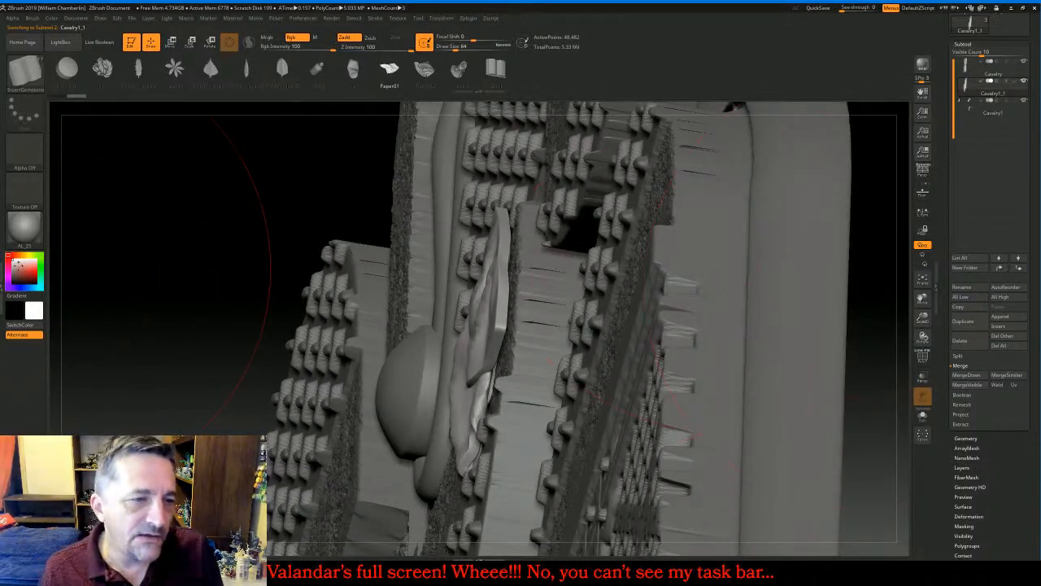
left_click_drag(221, 211, 367, 225)
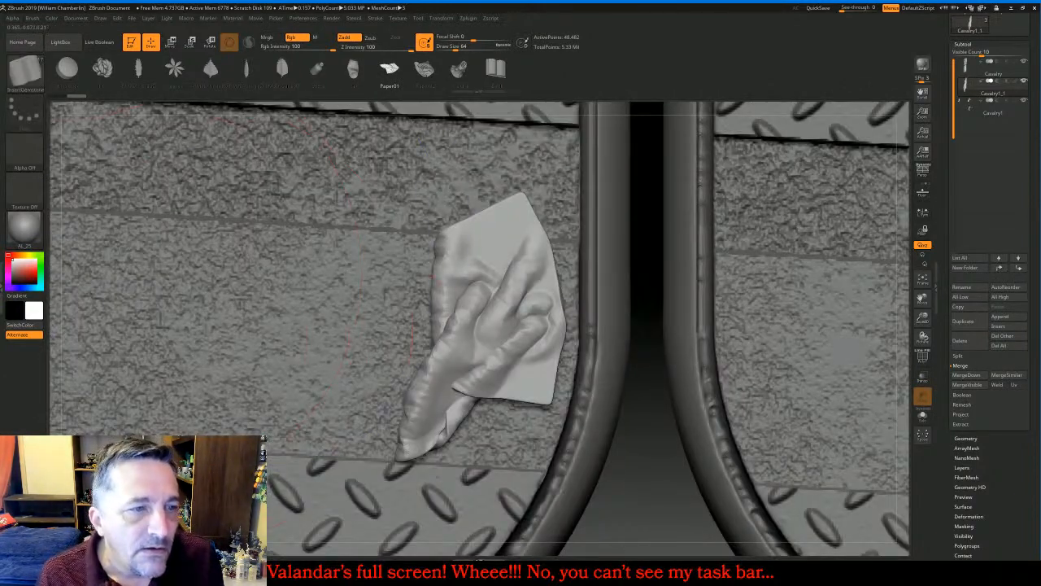
Make the Cavalry bases the active subtool and set the insert brush's Imbed depth to 0
left_click(3, 289)
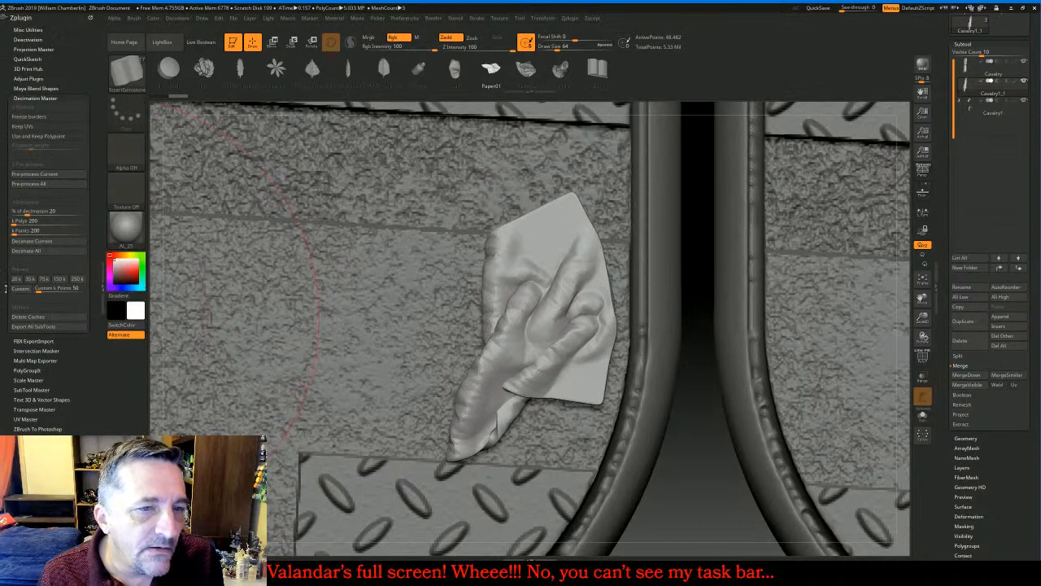
left_click(968, 64)
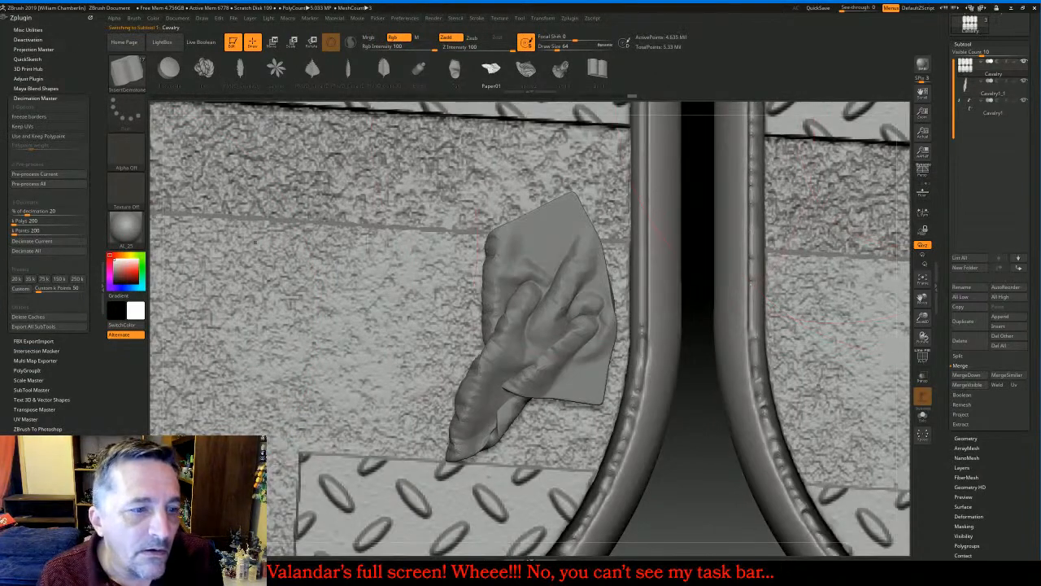
left_click_drag(4, 448, 3, 250)
left_click_drag(49, 462, 49, 357)
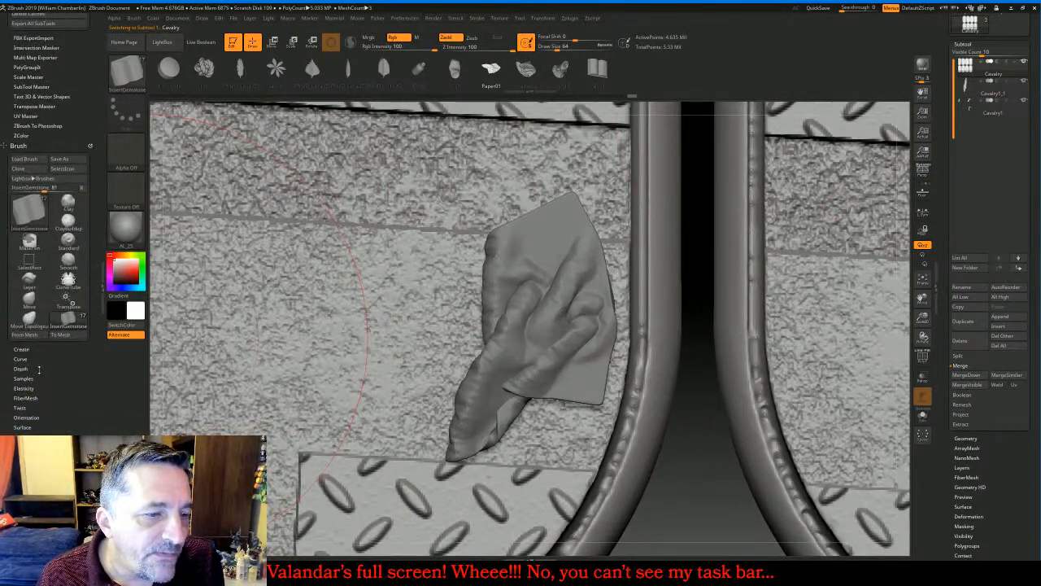
left_click(38, 370)
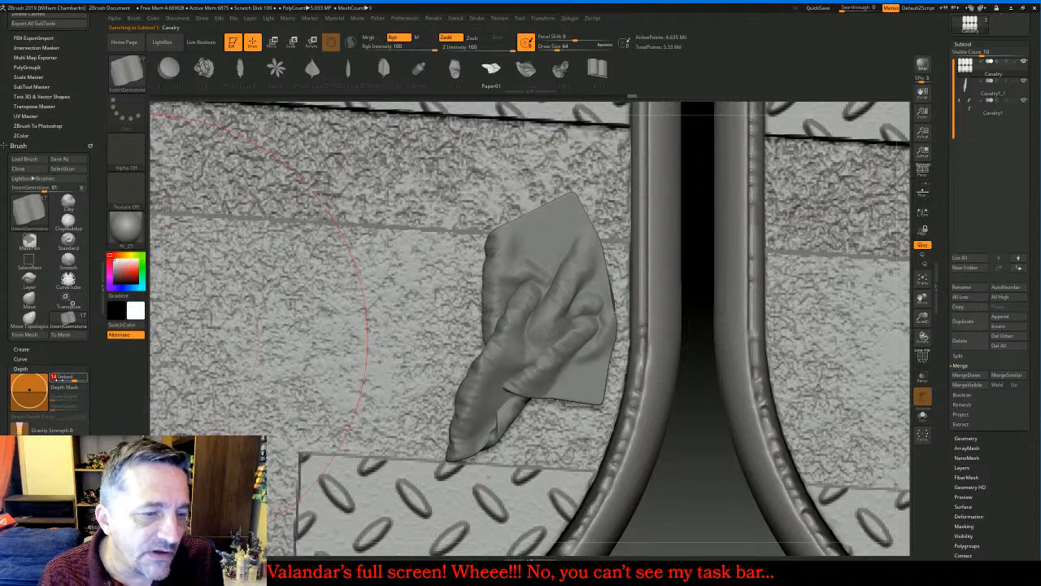
type("0")
key("Return")
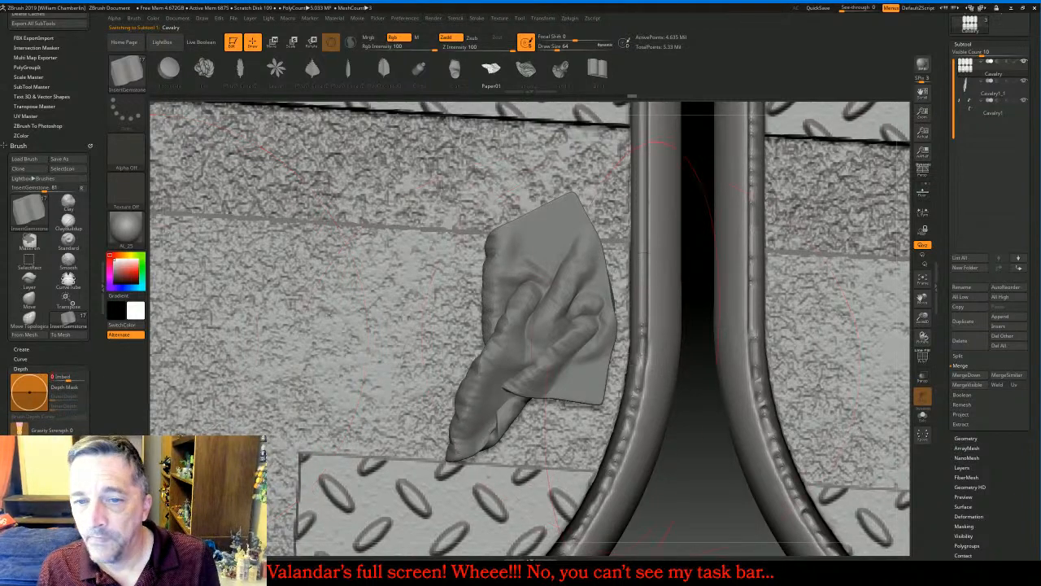
Try inserting Paper01 beside the existing piece at Imbed 0, undo it, and try again at Imbed 12
left_click_drag(327, 319, 299, 405)
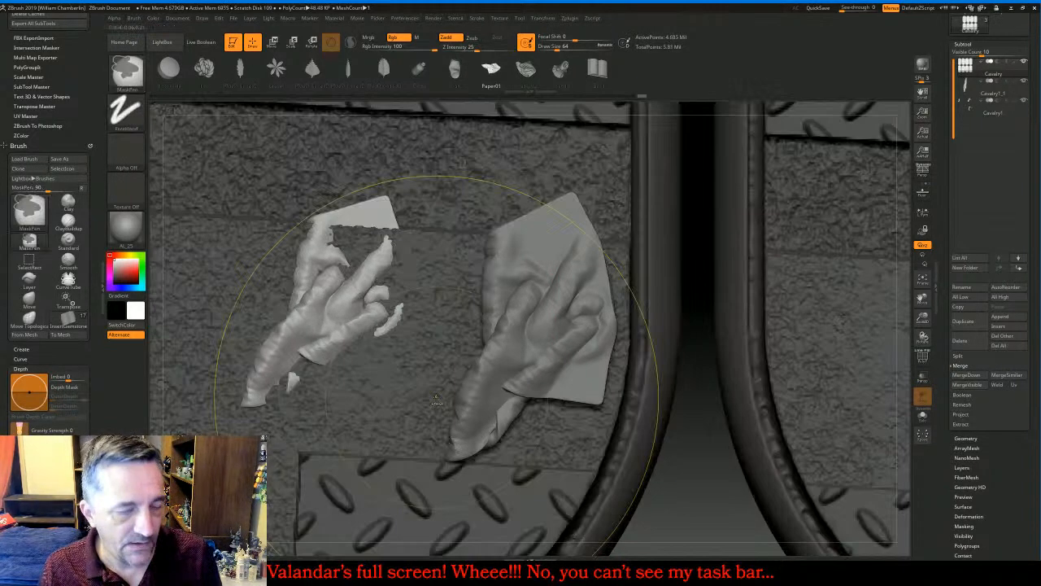
key("ctrl+z")
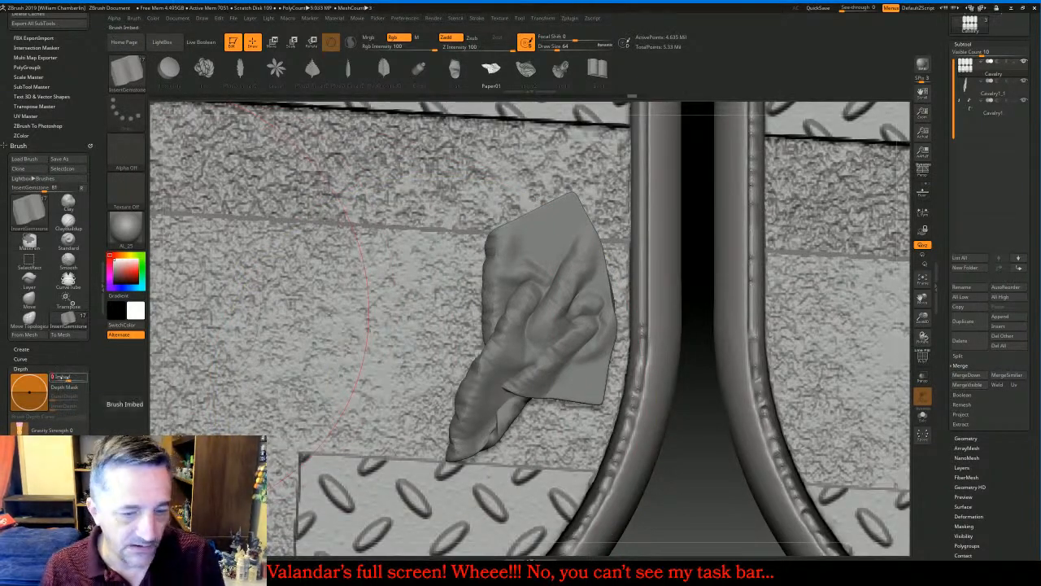
type("12")
key("Return")
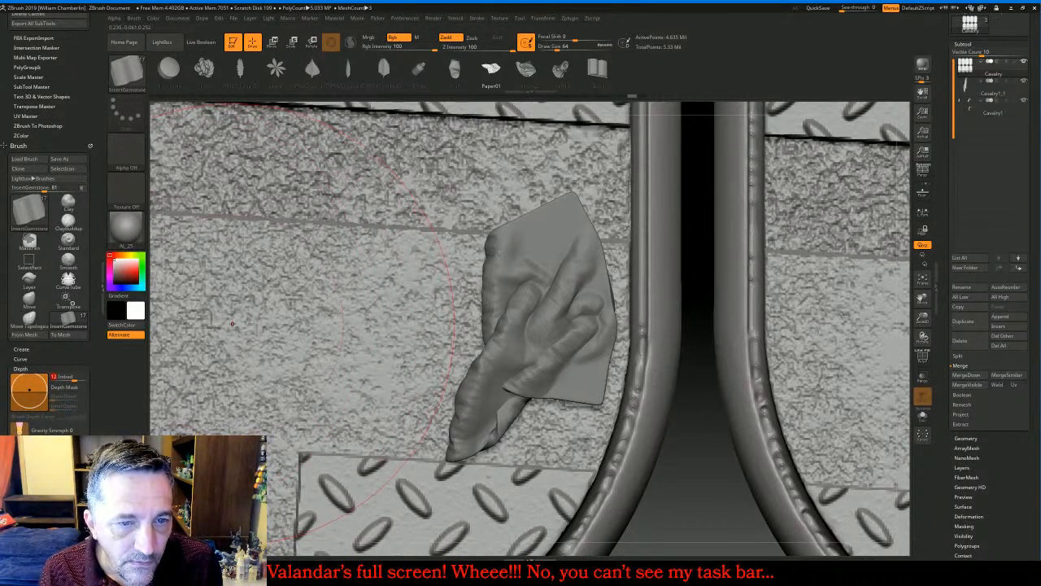
left_click_drag(231, 324, 274, 264)
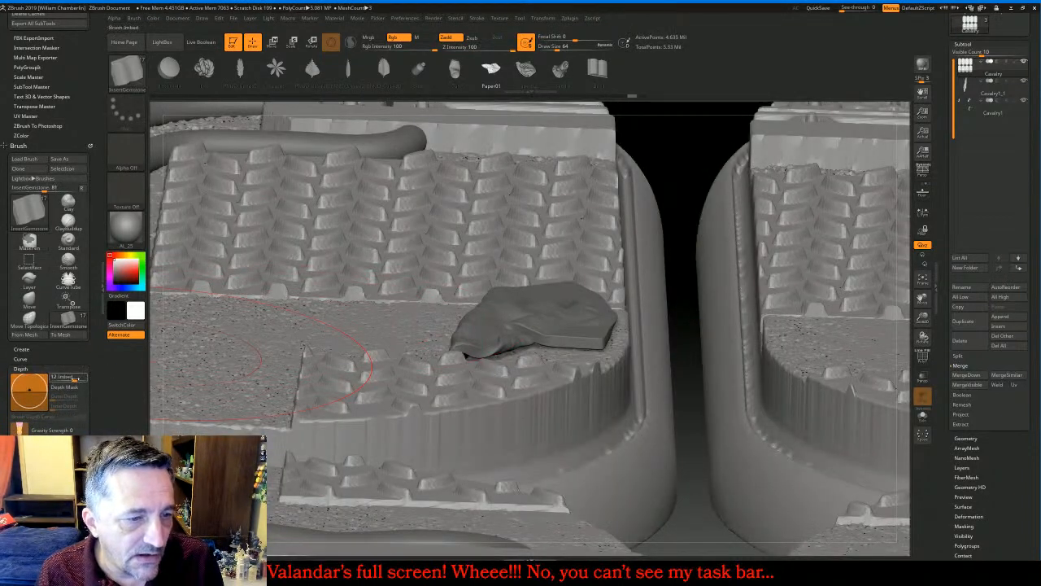
Set the Imbed depth to 10, test a Paper01 insert beside the existing piece, and undo the test
left_click(76, 378)
type("10")
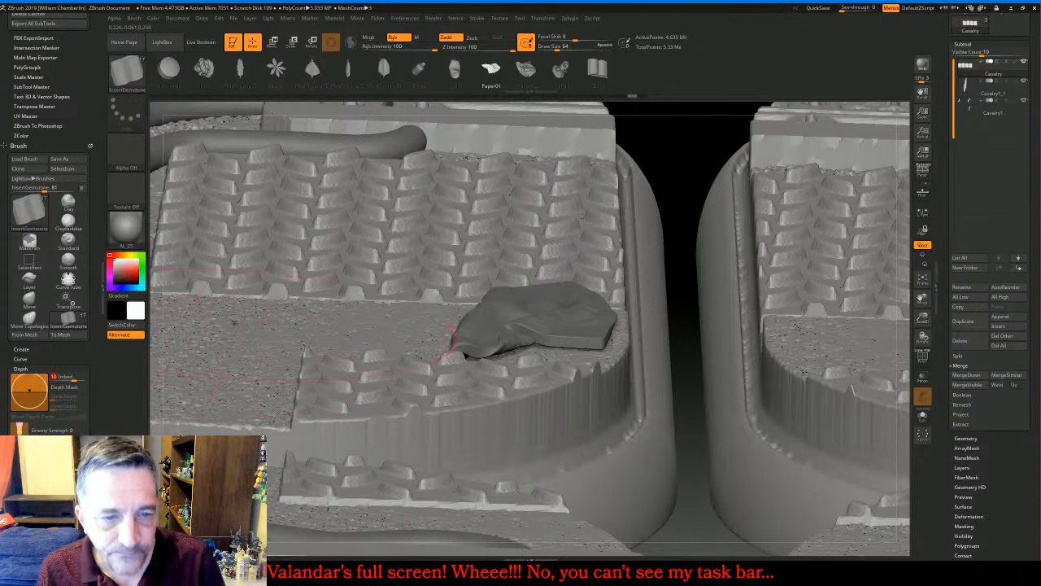
left_click_drag(236, 326, 333, 330)
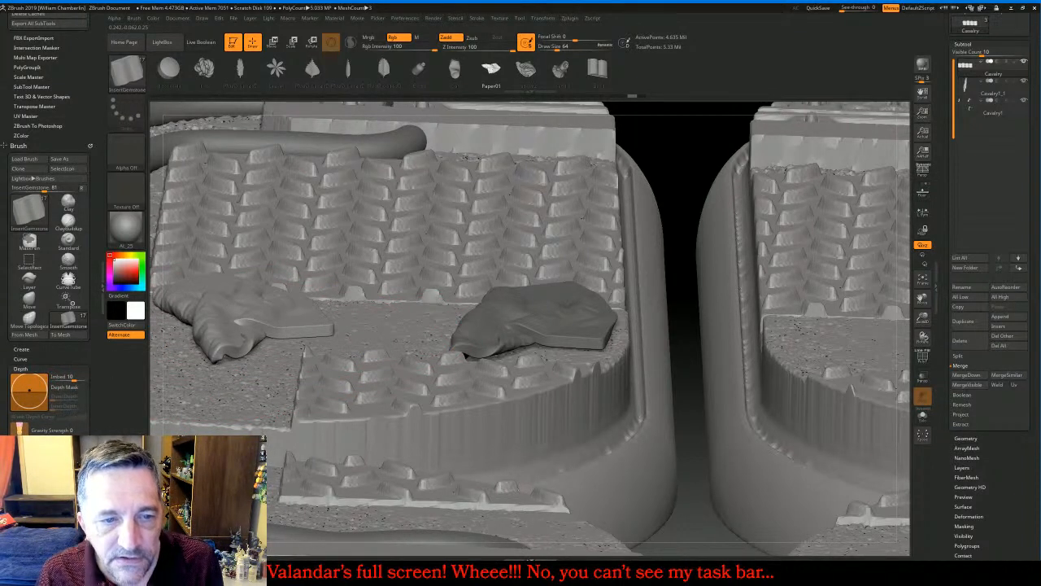
key("ctrl+z")
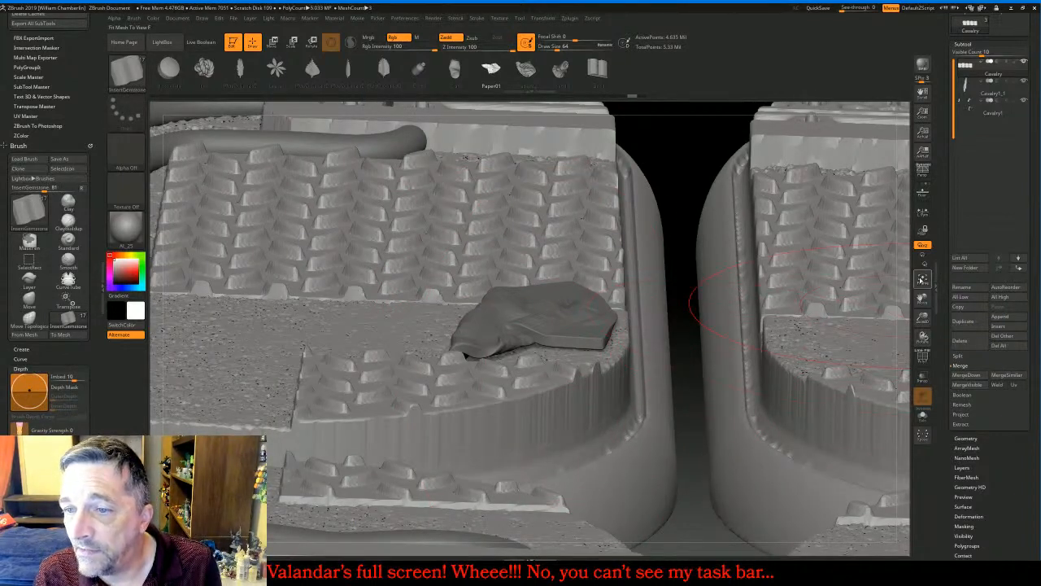
Insert a Paper01 piece near the upper end of the first lower base and split it into its own subtool
left_click(921, 280)
left_click_drag(780, 197, 859, 153)
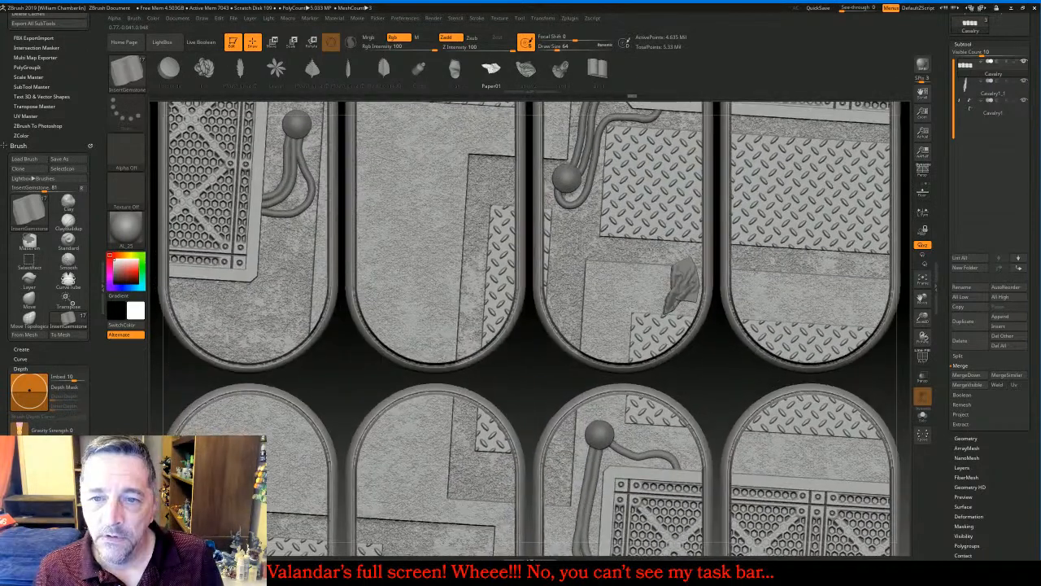
left_click(921, 280)
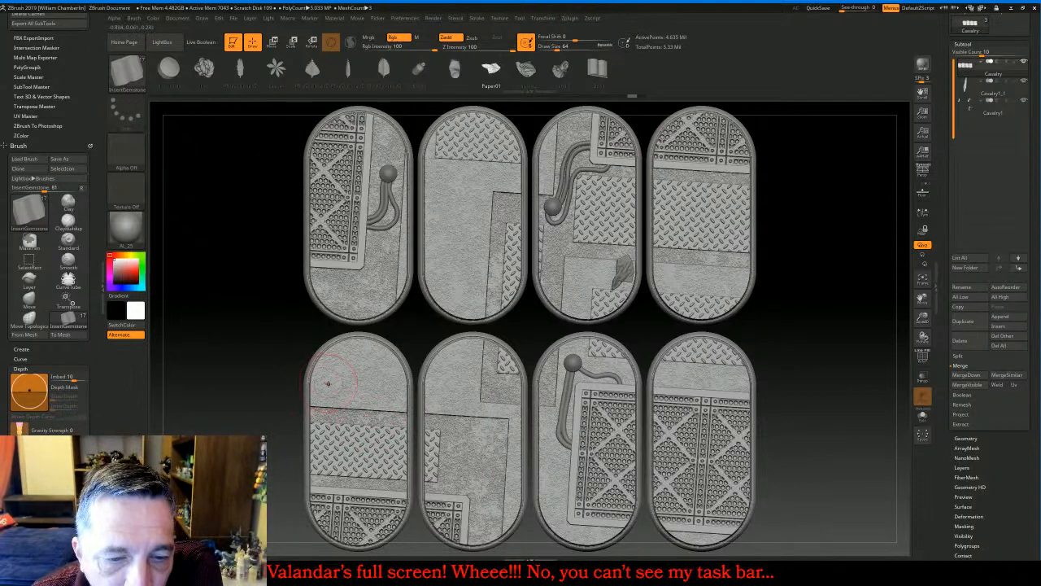
left_click_drag(322, 381, 346, 373)
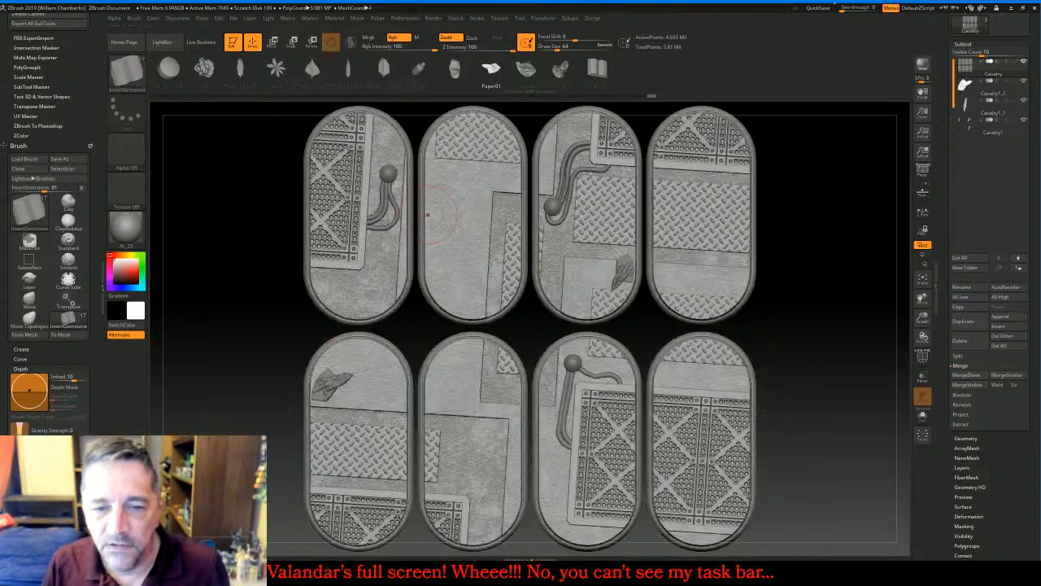
Switch to the Paper02 insert, try it at Imbed 14 on the second lower base, check it from an angle, and undo it
left_click(526, 69)
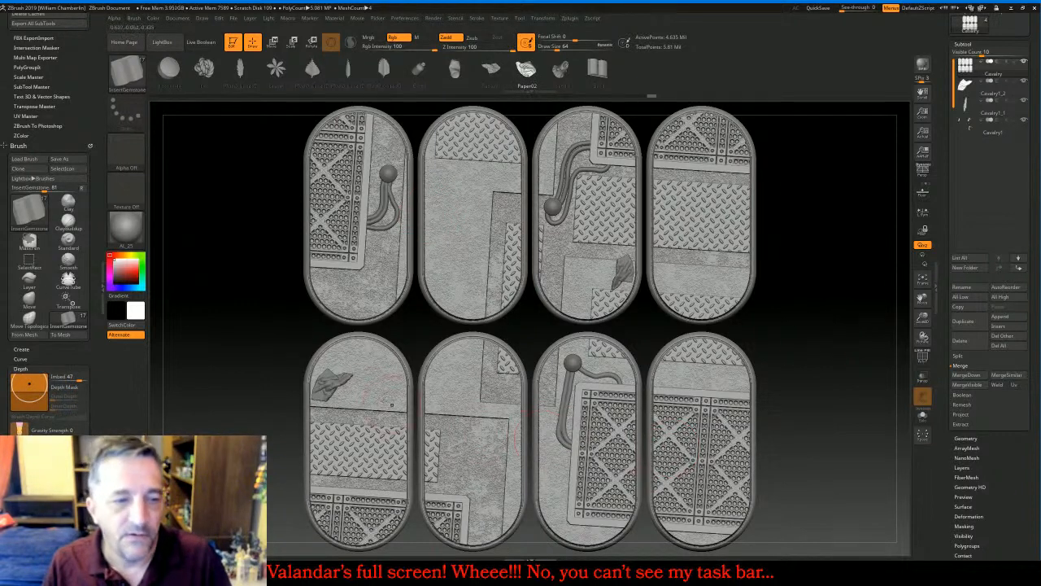
left_click(68, 377)
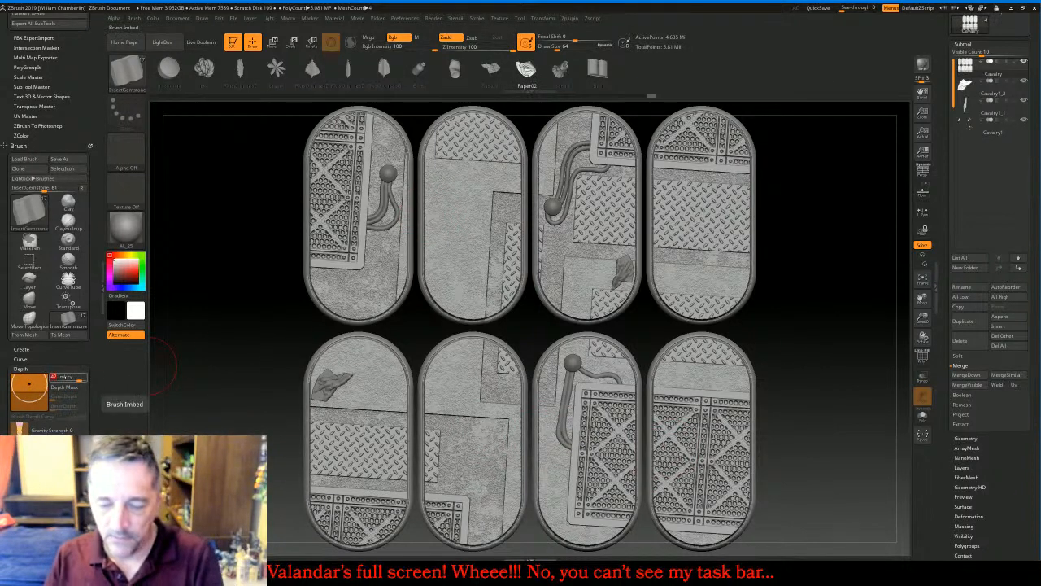
key("Return")
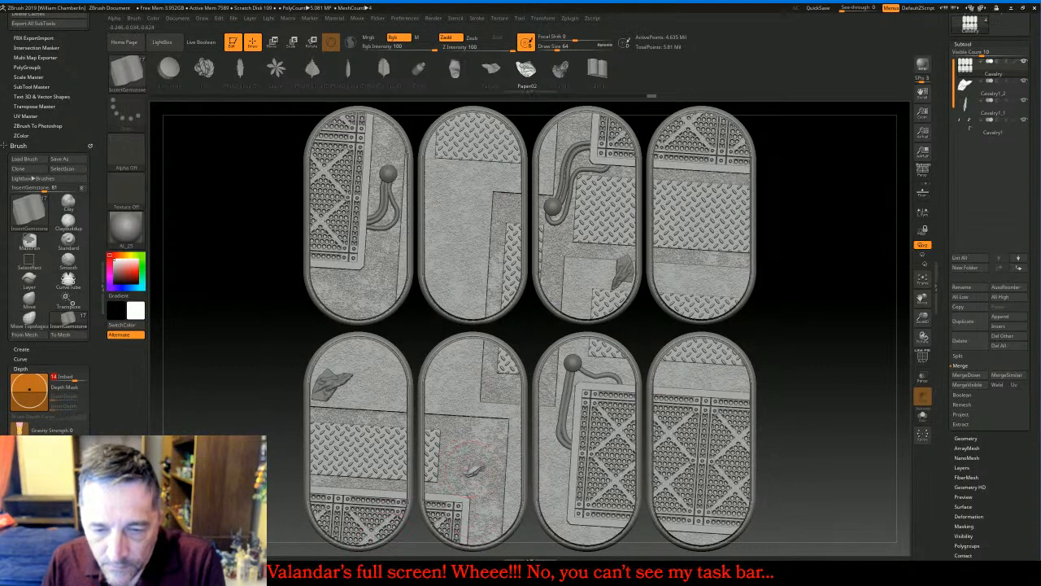
left_click_drag(477, 477, 487, 489)
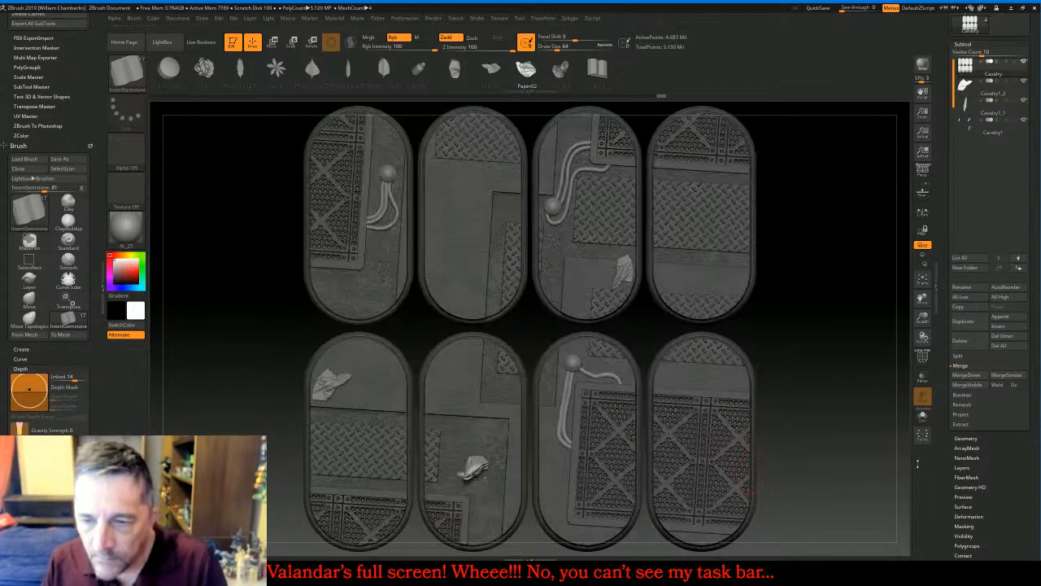
left_click_drag(850, 458, 850, 400)
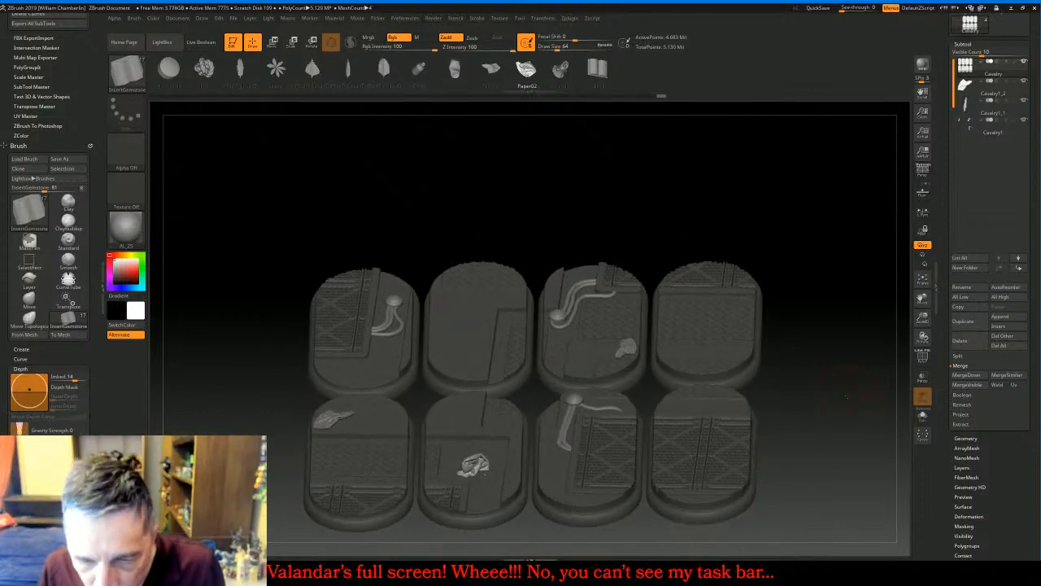
key("ctrl+z")
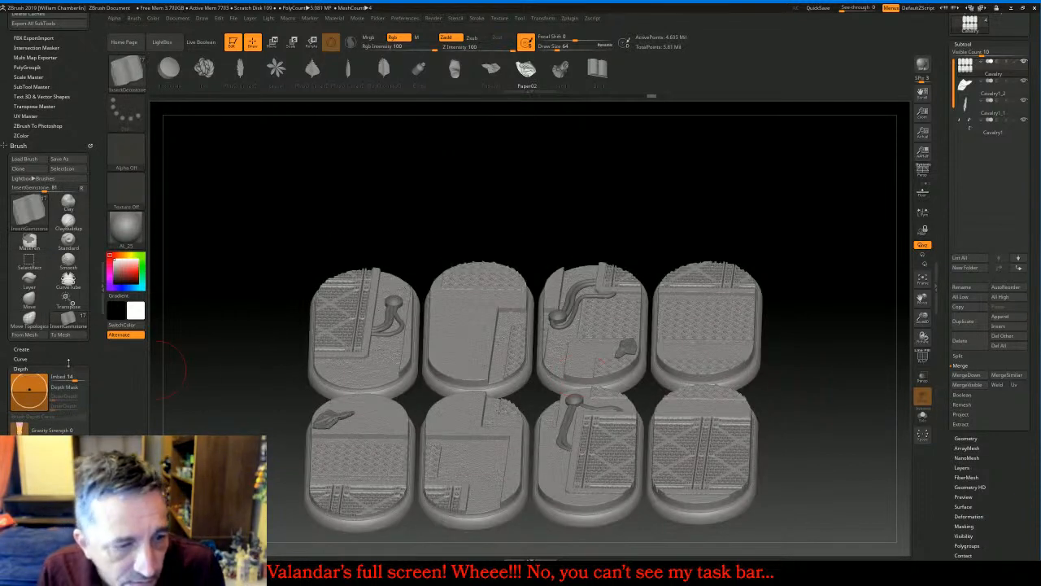
Try a Paper02 insert at Imbed 25 near the upper end of the second lower base and undo it
left_click(71, 376)
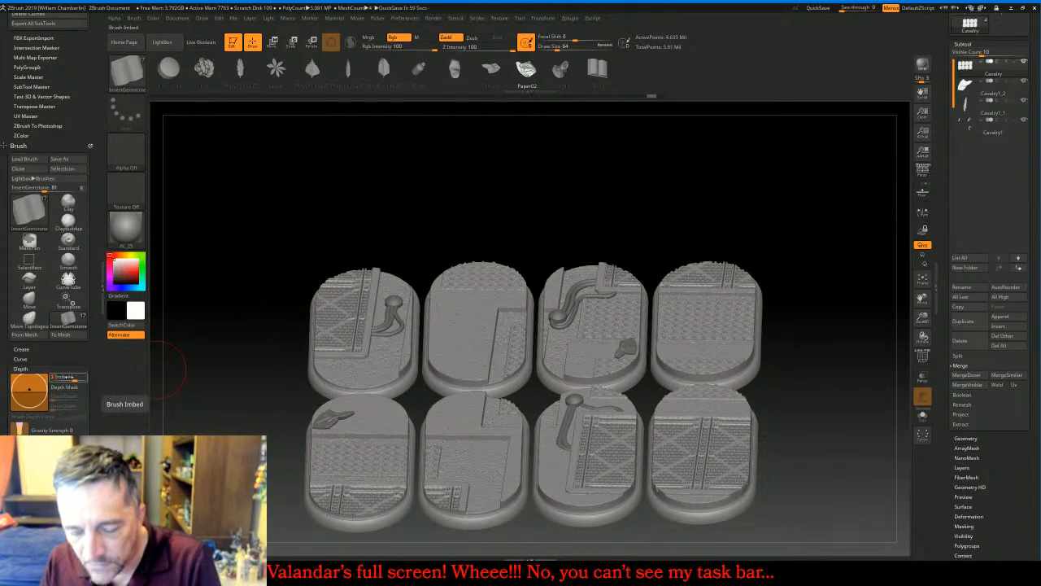
key("Return")
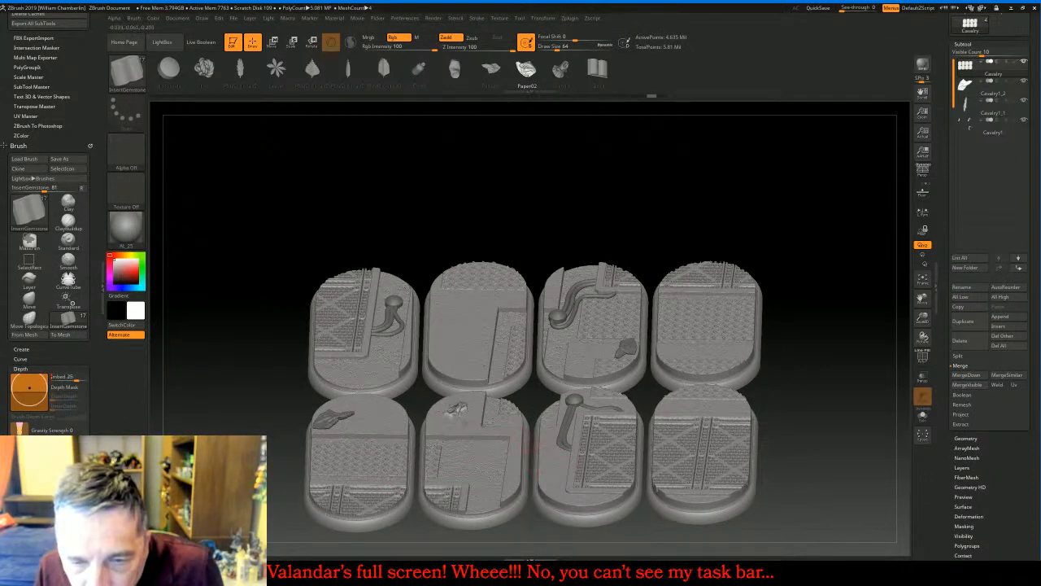
left_click_drag(468, 423, 468, 424)
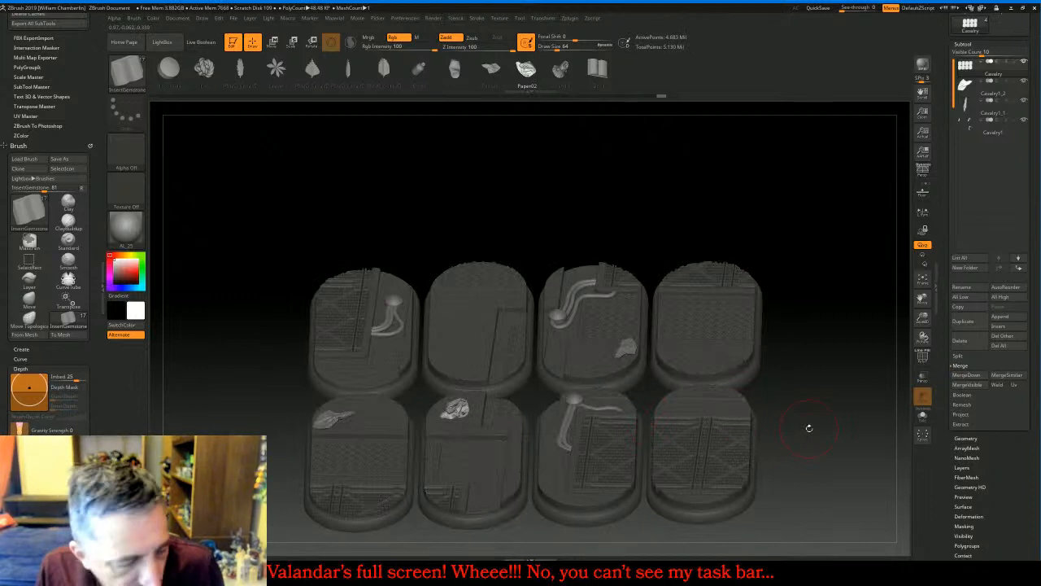
left_click(808, 429, "ctrl")
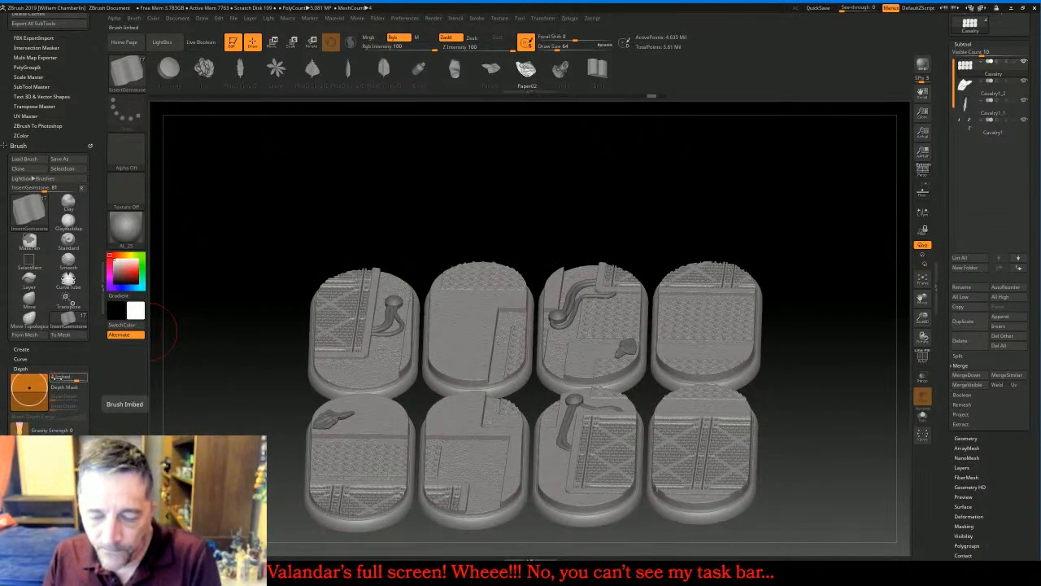
Set the Imbed depth to 40 and insert Paper02 near the upper end of the second lower base as its own subtool
type("40")
key("Return")
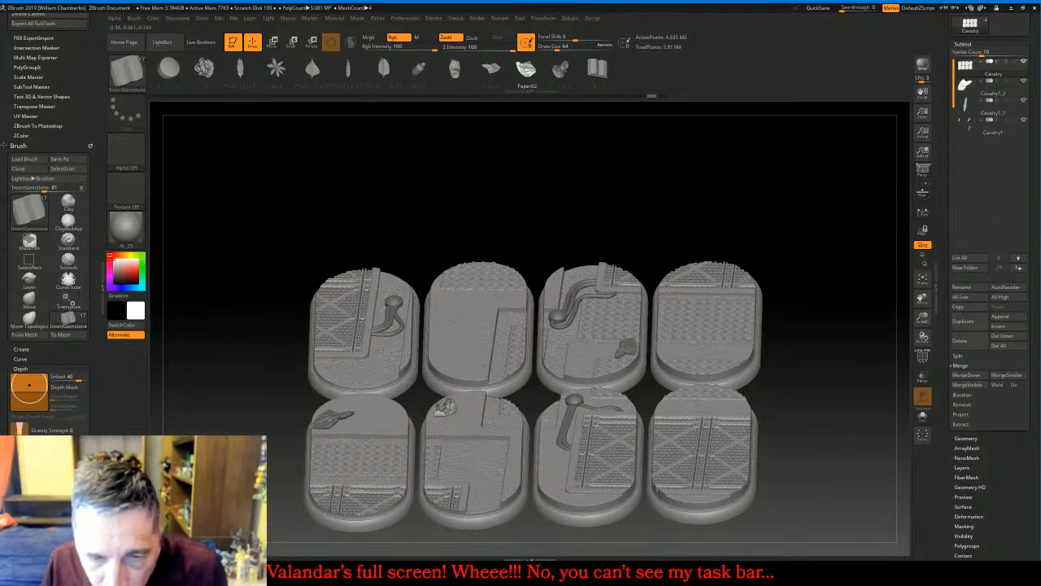
left_click_drag(794, 334, 836, 379)
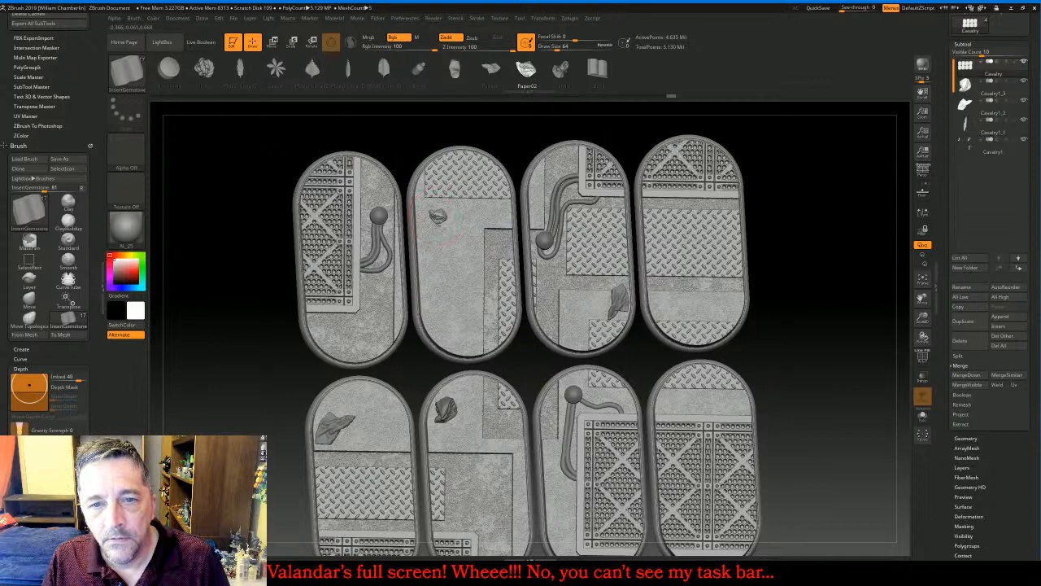
Insert Paper02 pieces on the second upper base and the fourth lower base, splitting each into its own subtool
left_click_drag(438, 216, 448, 228)
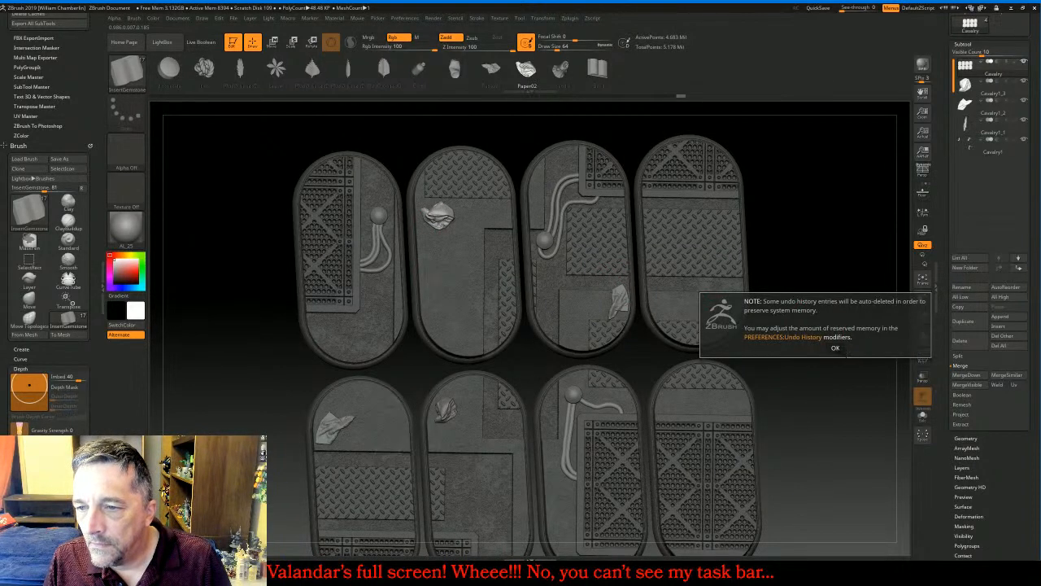
left_click(837, 349)
left_click_drag(920, 298, 884, 210)
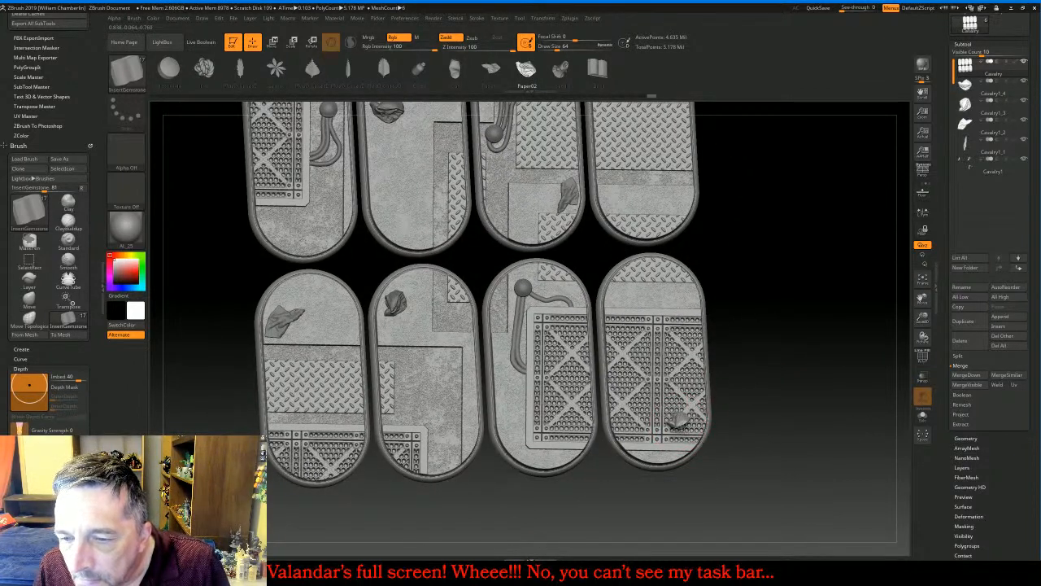
left_click(678, 419, "alt")
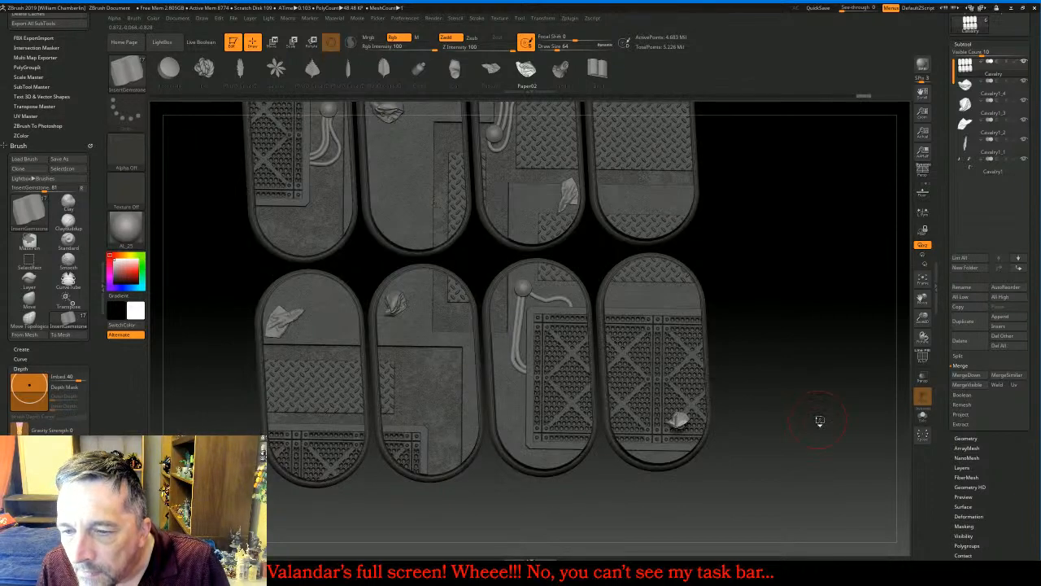
mouse_move(821, 393)
left_mouse_down()
mouse_move(816, 332)
mouse_move(820, 370)
mouse_move(811, 361)
left_mouse_up()
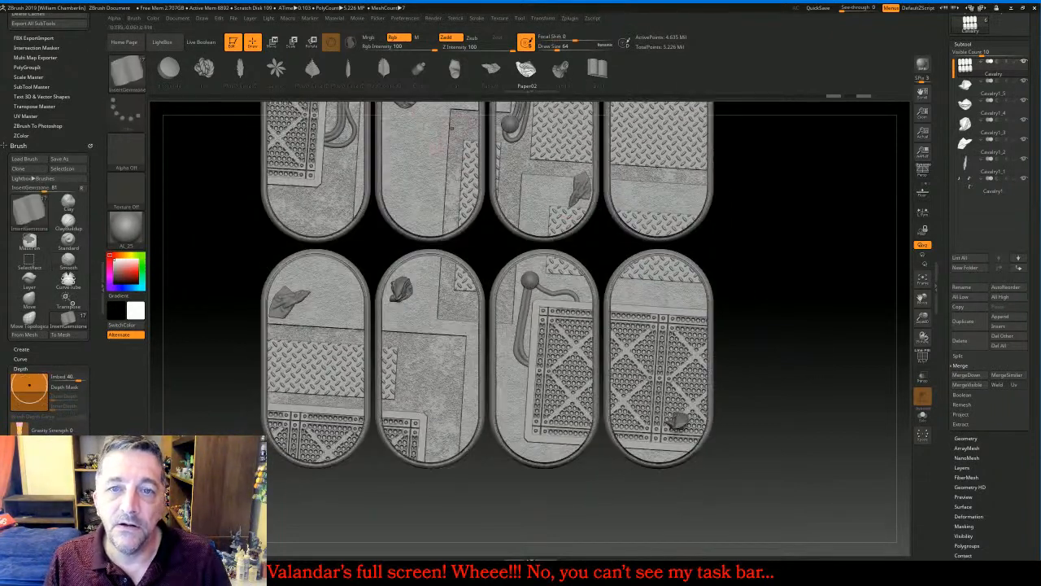
Choose the Can insert, merge the separate paper subtools down into a single subtool, and reselect the base subtool
left_click(454, 68)
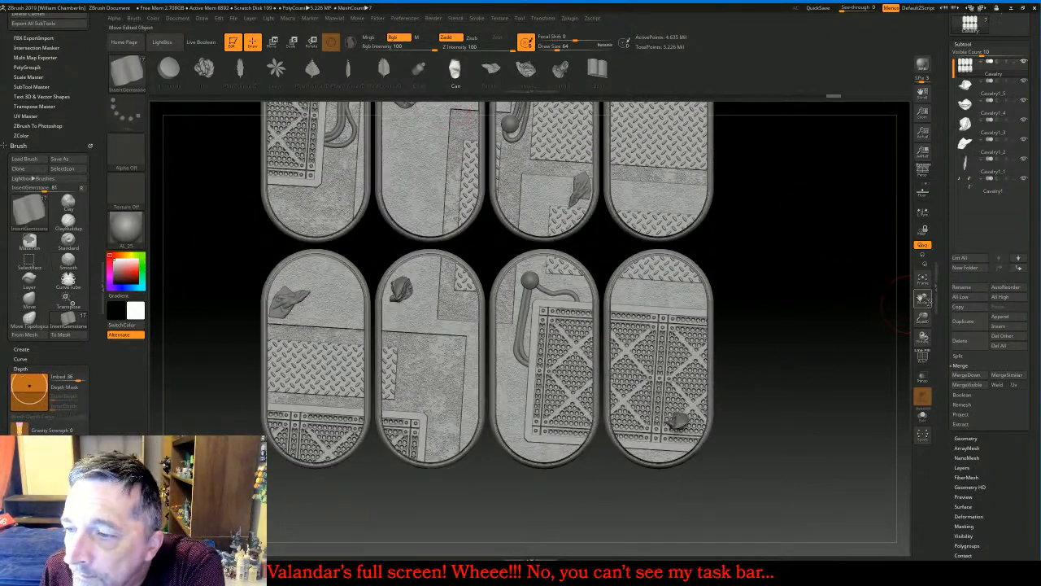
left_click_drag(924, 299, 917, 332)
left_click(972, 95)
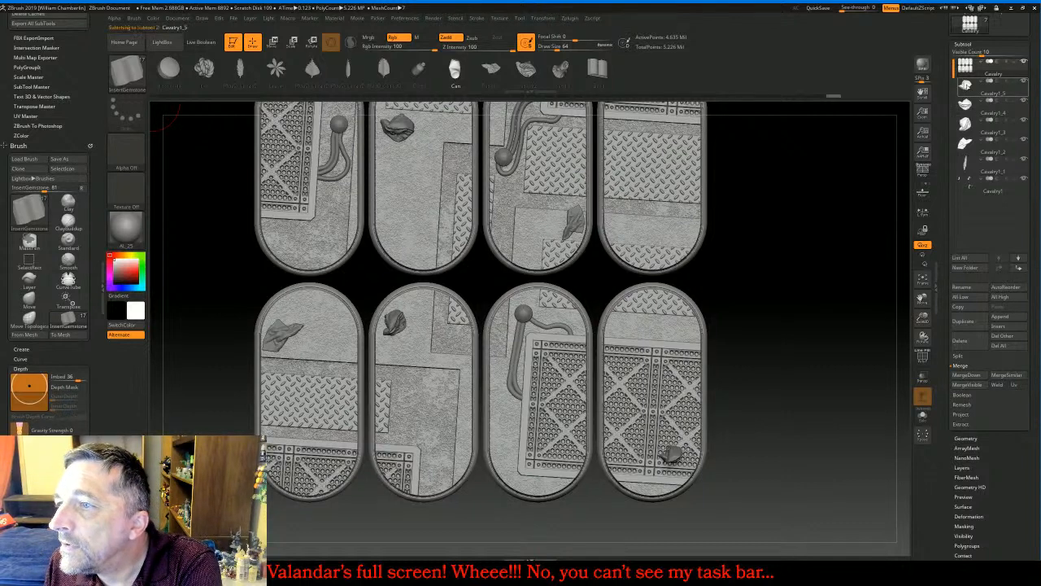
left_click(975, 375)
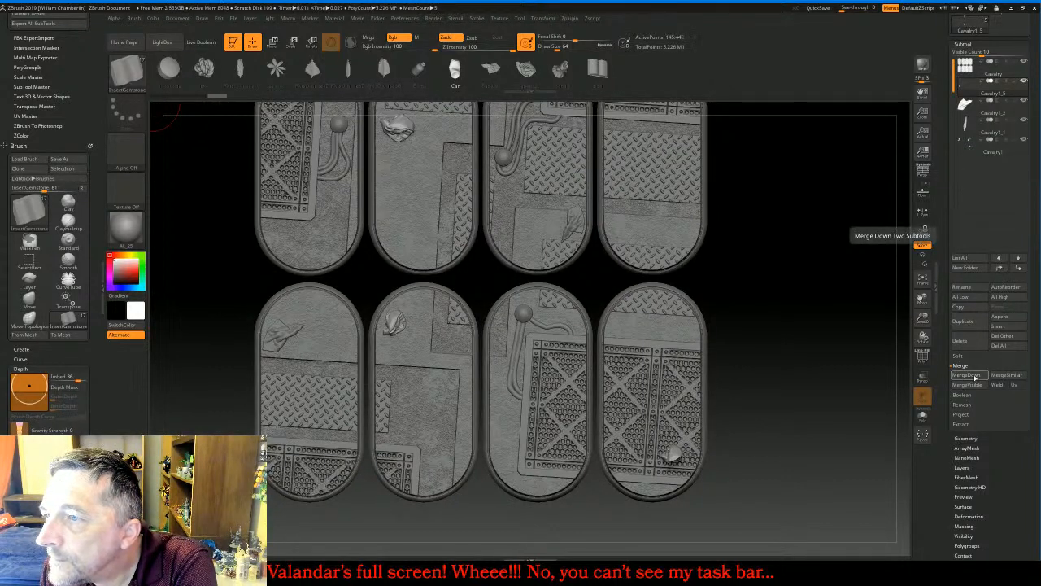
left_click(975, 375)
left_click(975, 375)
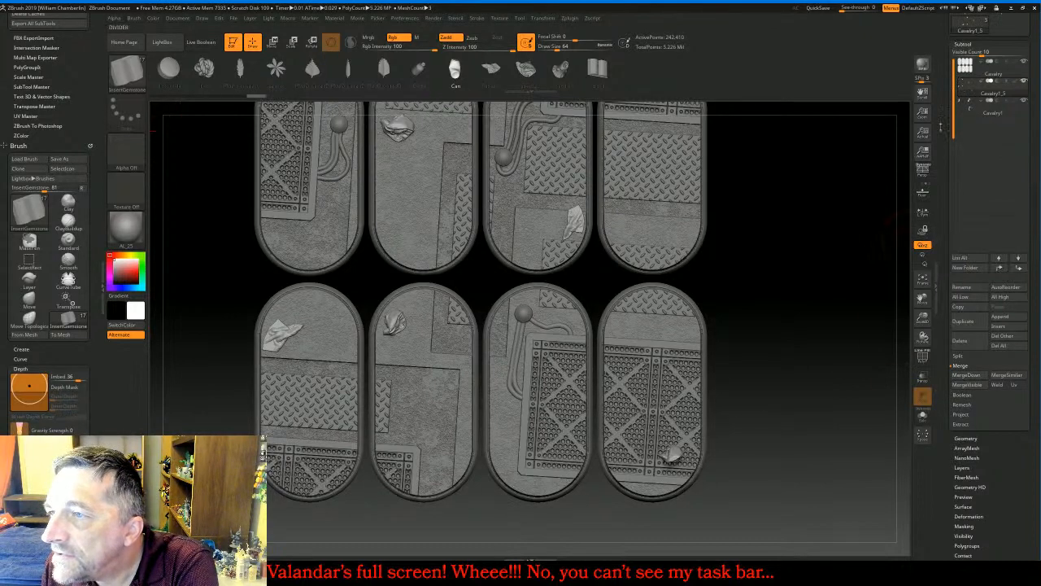
left_click(966, 69)
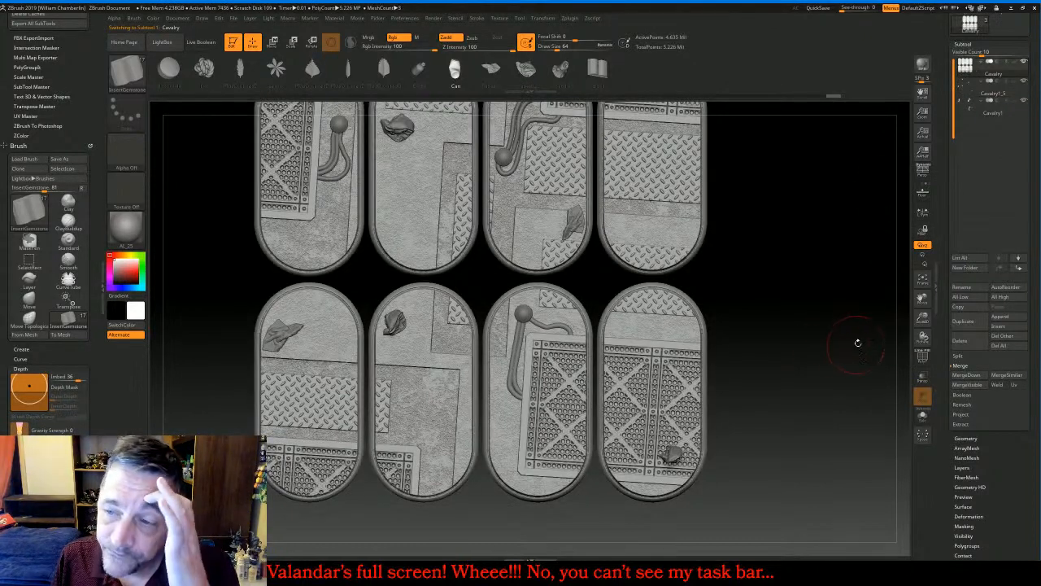
Insert a Can near the lower end of the first upper base as its own subtool, inspect its seating, and set Imbed to 27
left_click(922, 279)
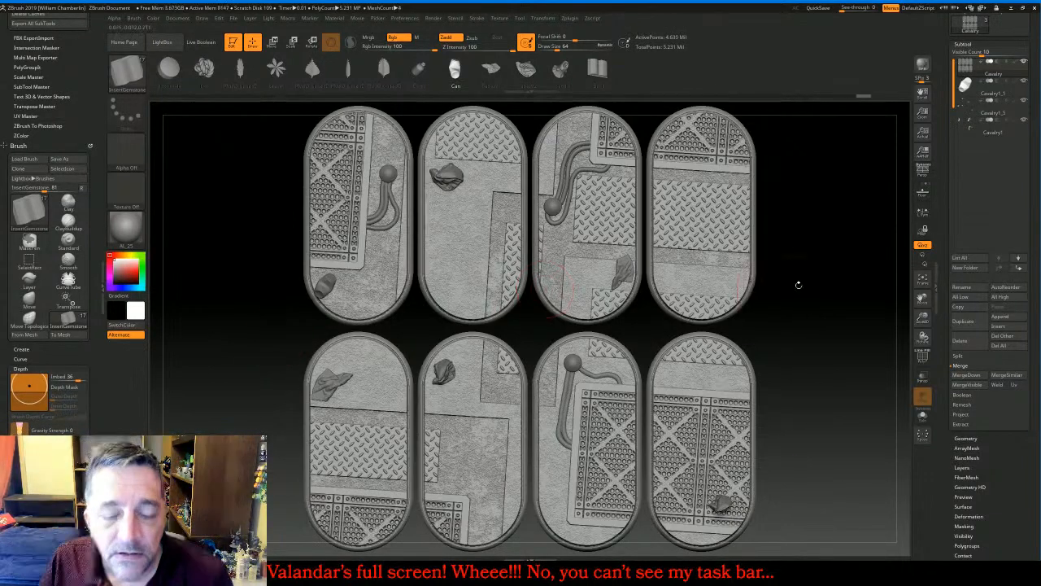
left_click_drag(804, 330, 848, 305)
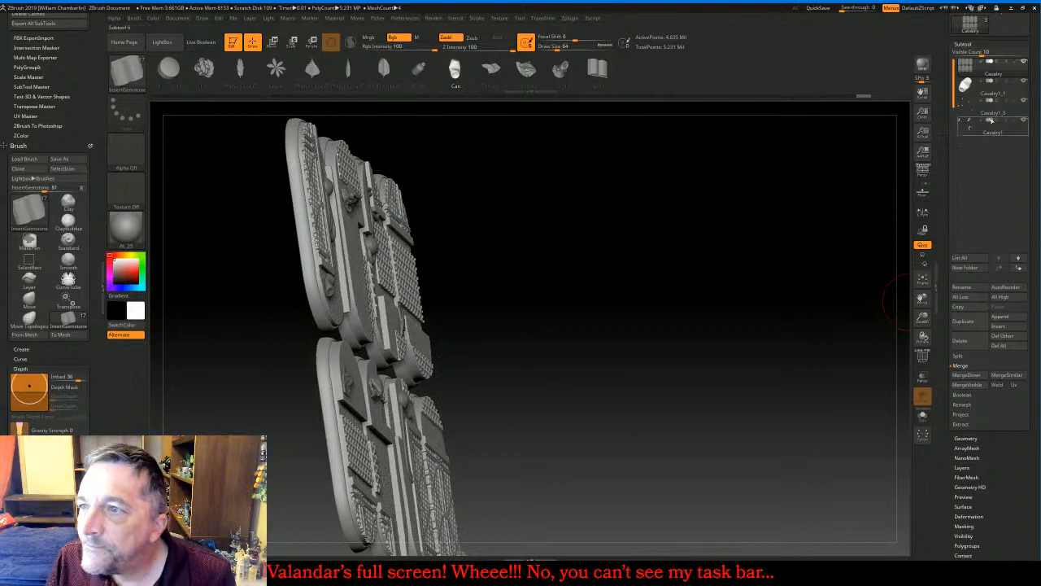
left_click(980, 90)
left_click(922, 284)
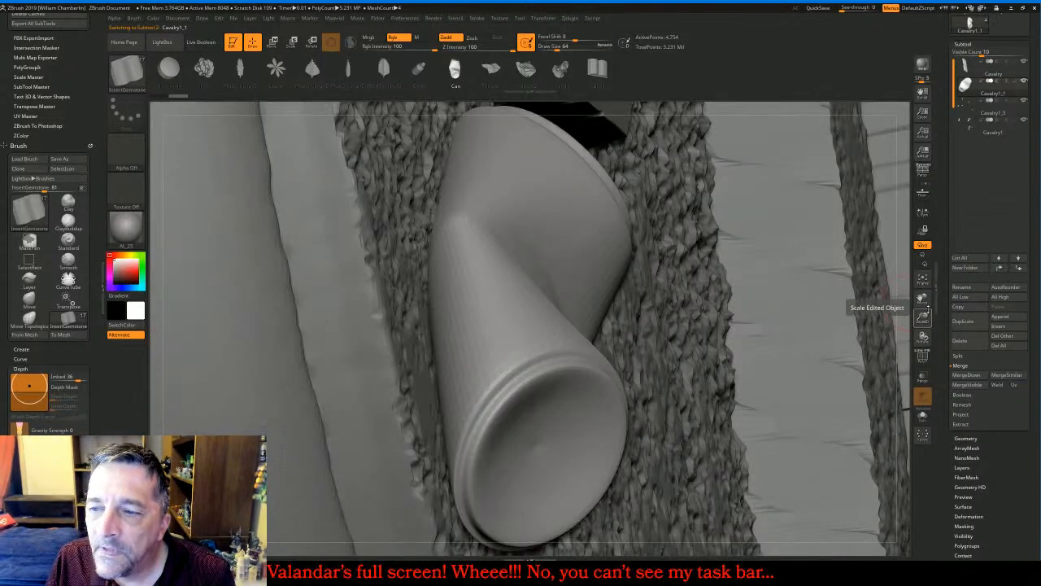
left_click_drag(925, 322, 922, 300)
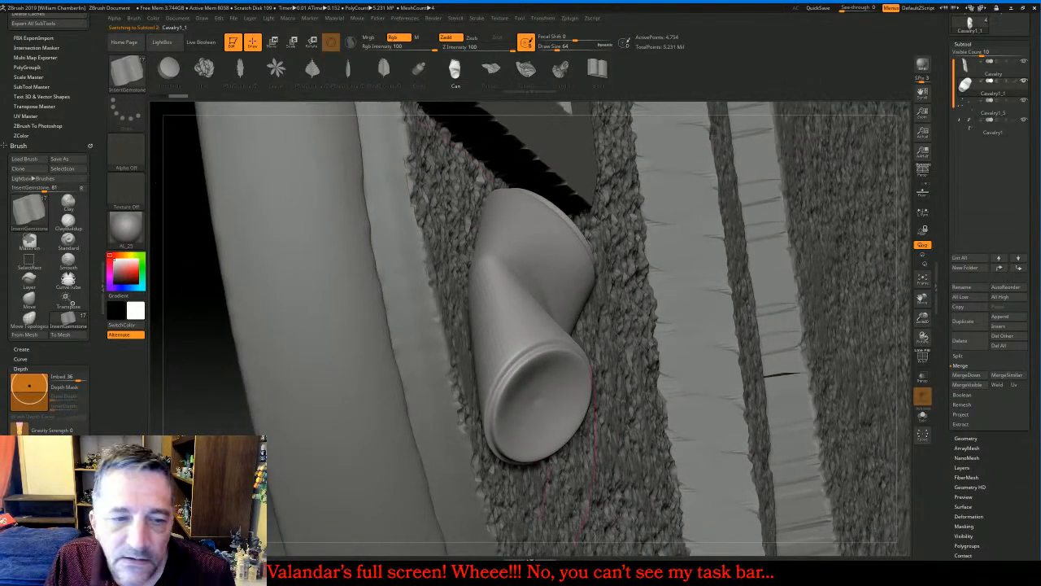
mouse_move(204, 424)
left_mouse_down()
mouse_move(258, 423)
mouse_move(205, 423)
left_mouse_up()
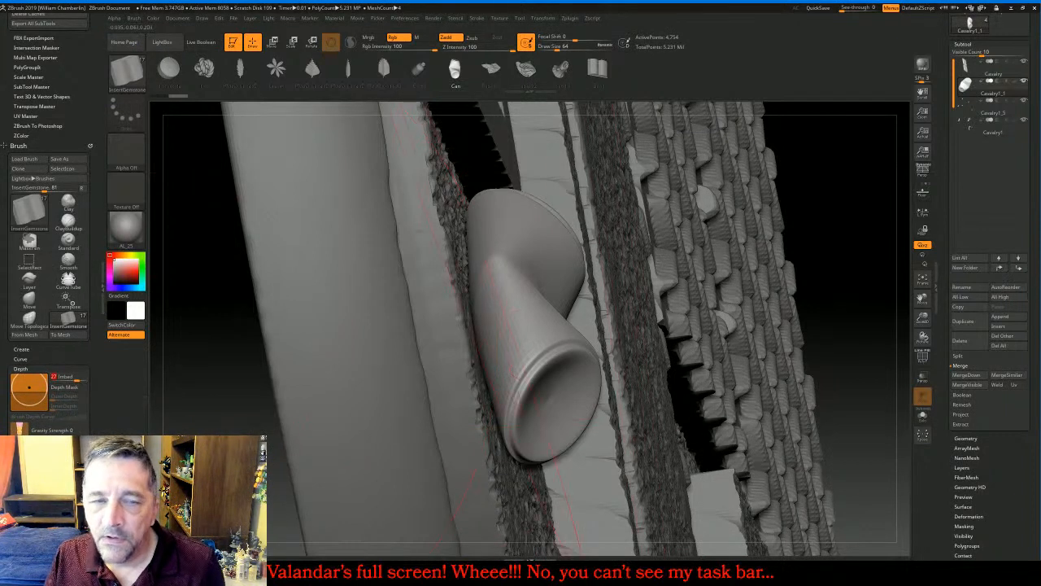
Move the can slightly deeper into the first upper base's surface and check how it sits
left_click(272, 42)
key("r")
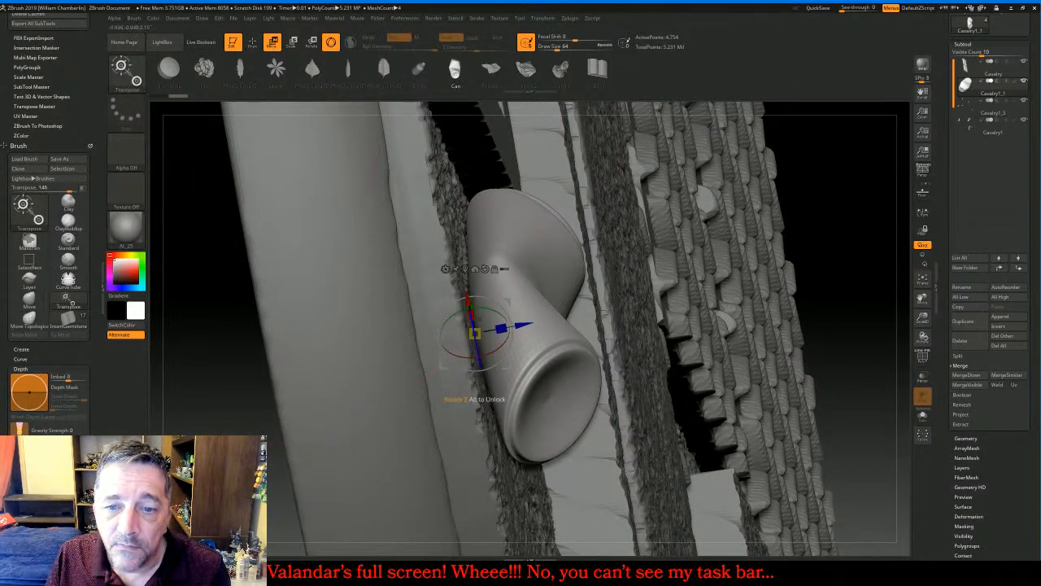
left_click_drag(473, 397, 463, 398)
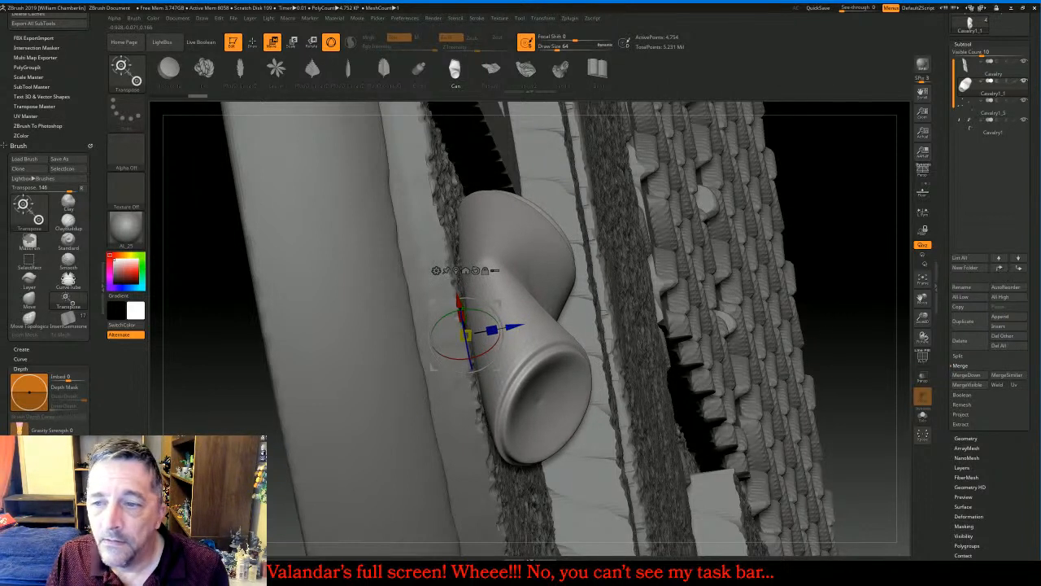
left_click(922, 280)
left_click_drag(818, 279, 774, 293)
left_click(923, 279)
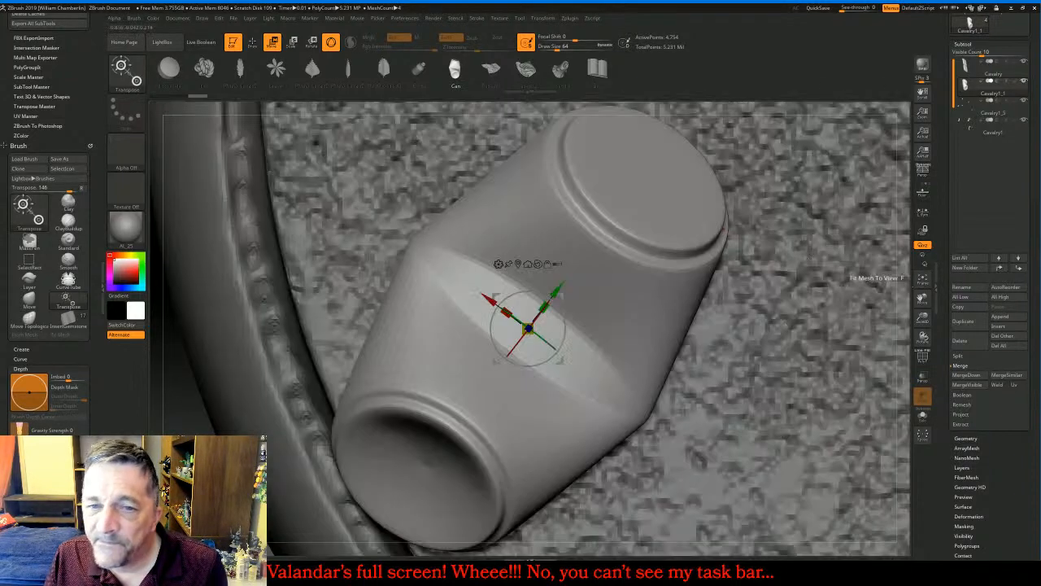
left_click(922, 279)
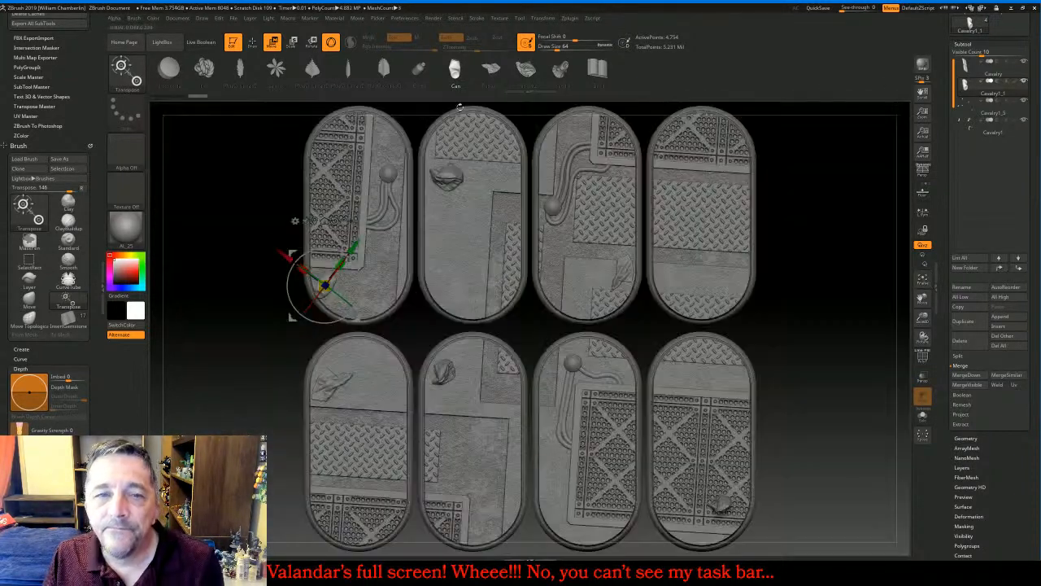
Insert more cans at Imbed 27 on the second upper, fourth upper and second lower bases
left_click(252, 42)
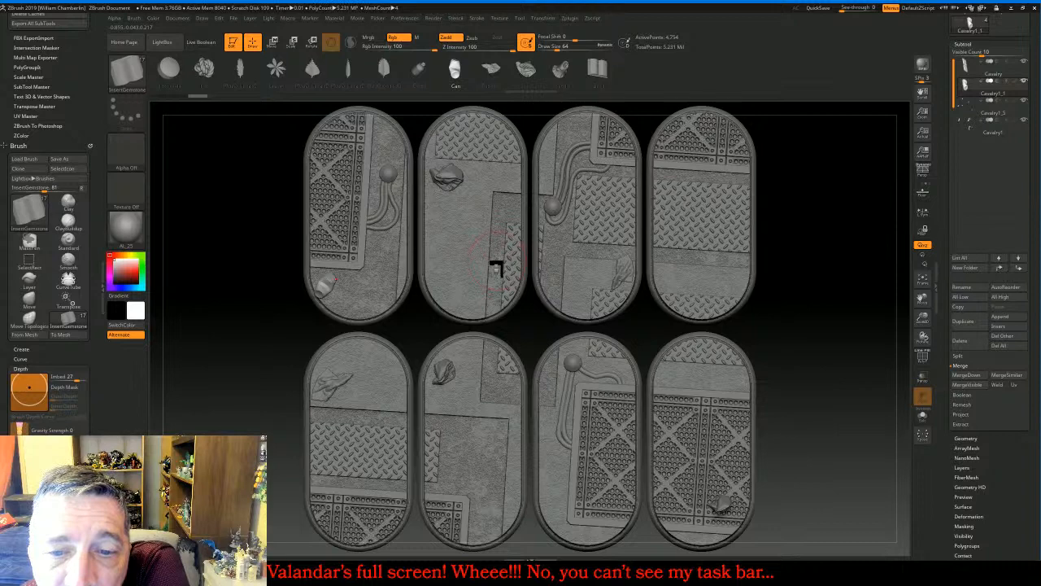
left_click_drag(497, 260, 503, 252)
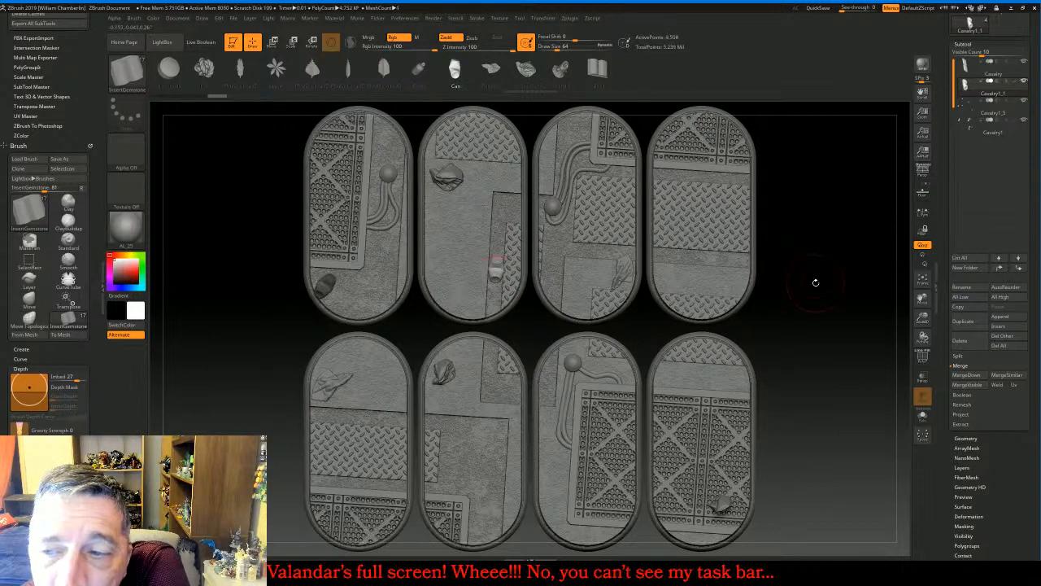
left_click_drag(815, 283, 813, 257)
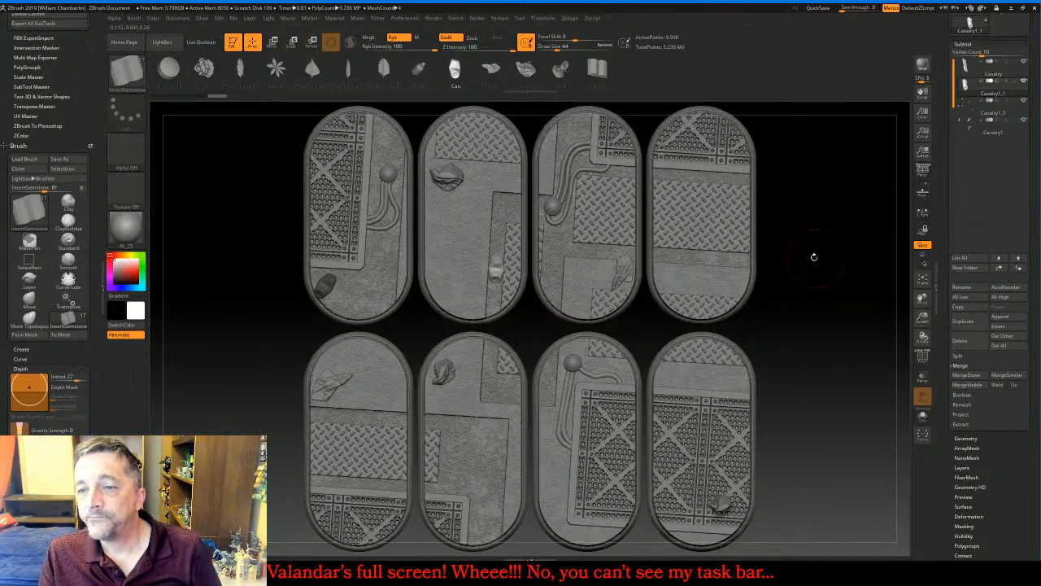
left_click(736, 213)
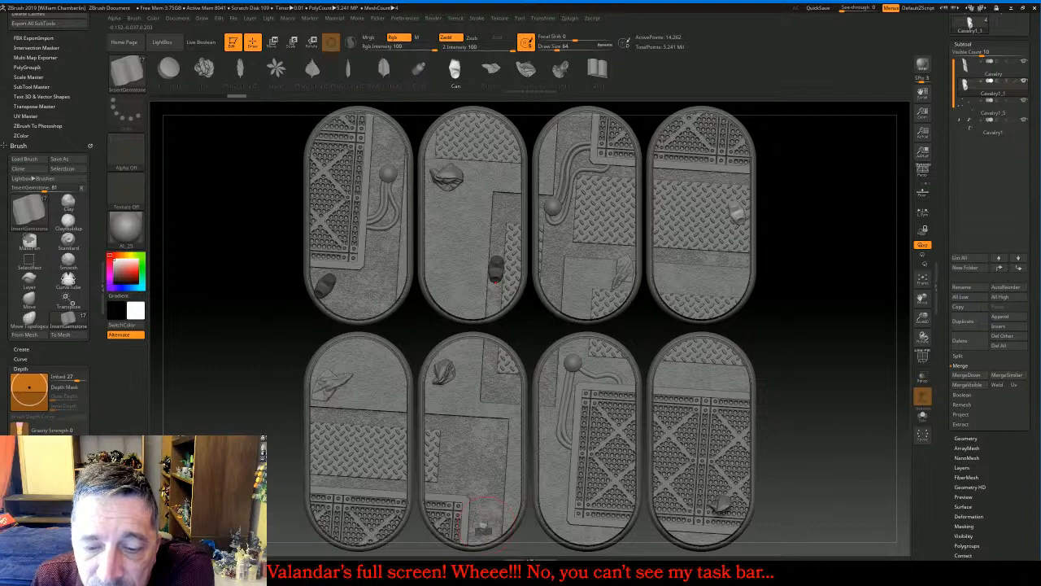
mouse_move(489, 520)
left_mouse_down()
mouse_move(486, 506)
mouse_move(481, 533)
left_mouse_up()
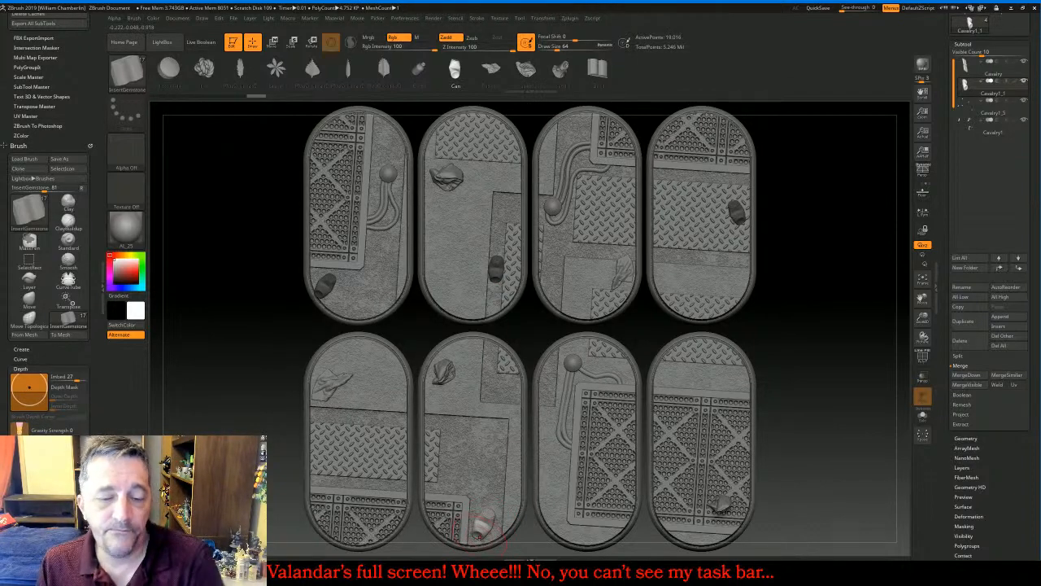
Split the newest can into its own subtool, isolate the can on the fourth upper base, and reselect the base subtool
key("ctrl+shift+s")
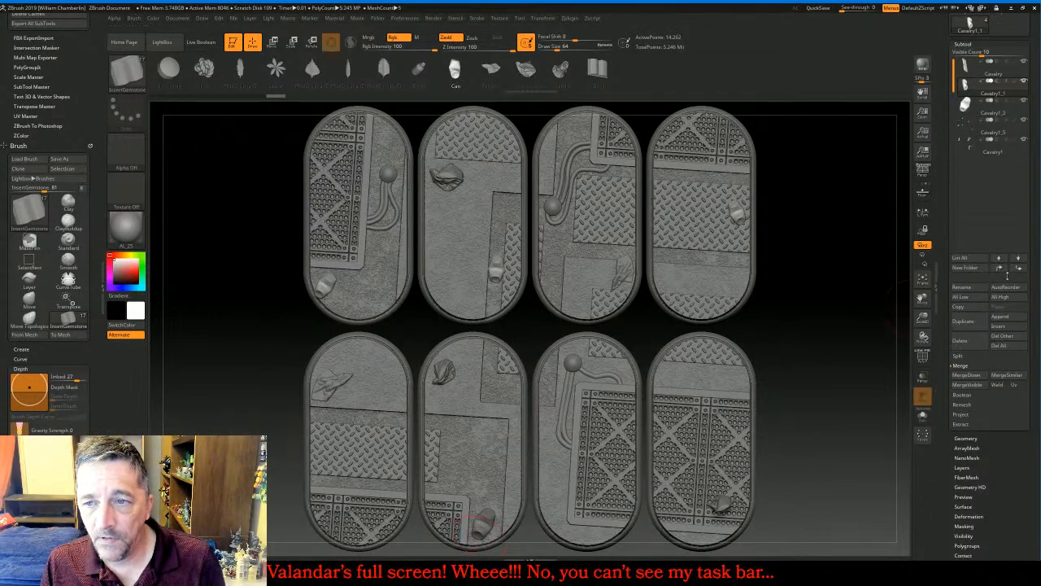
left_click(738, 213, "ctrl+shift")
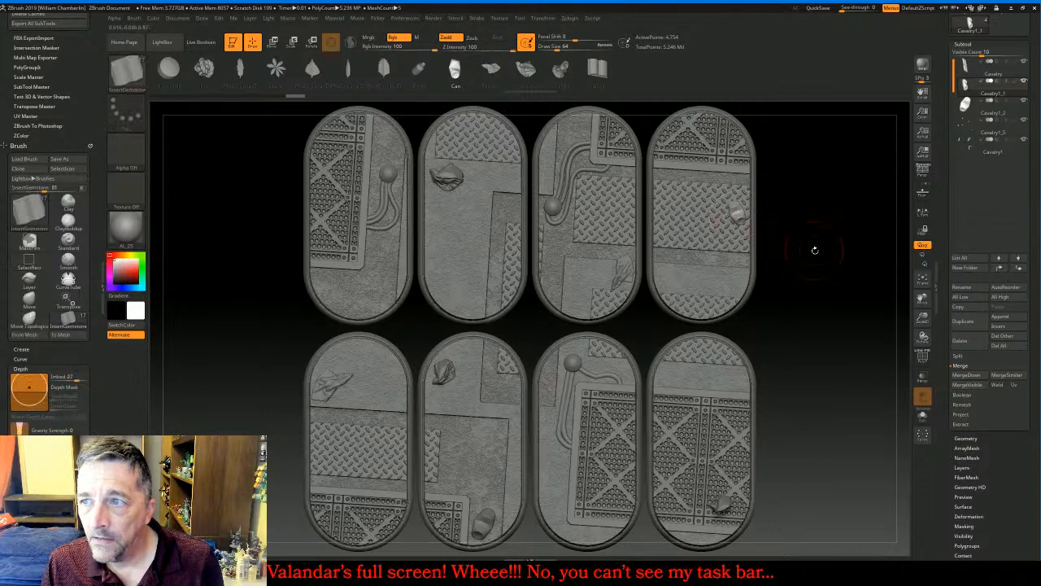
left_click(976, 74)
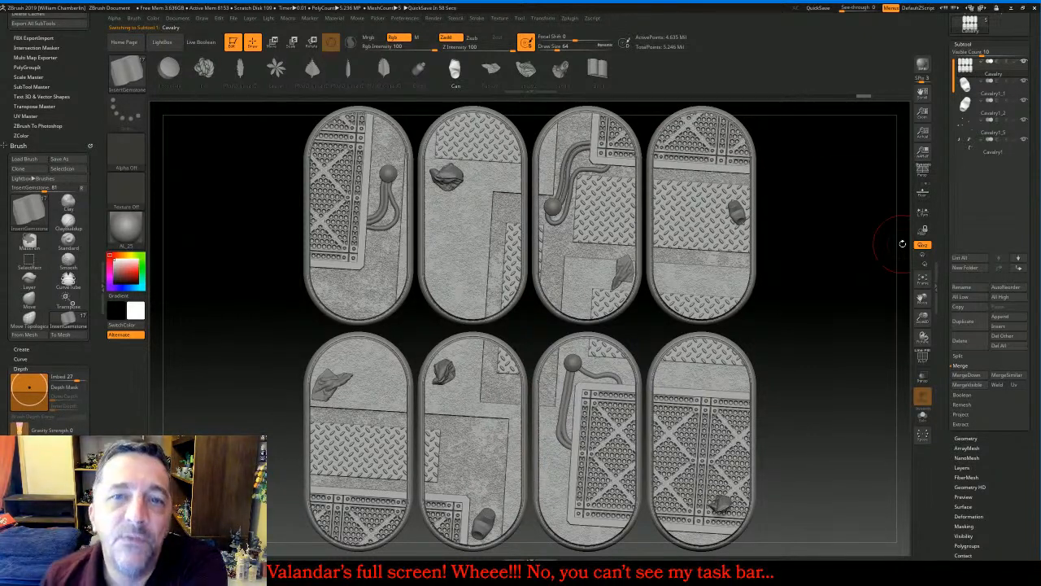
Insert an upright Bottle at Imbed 100 near the lower end of the third lower base and split it into its own subtool
left_click(418, 74)
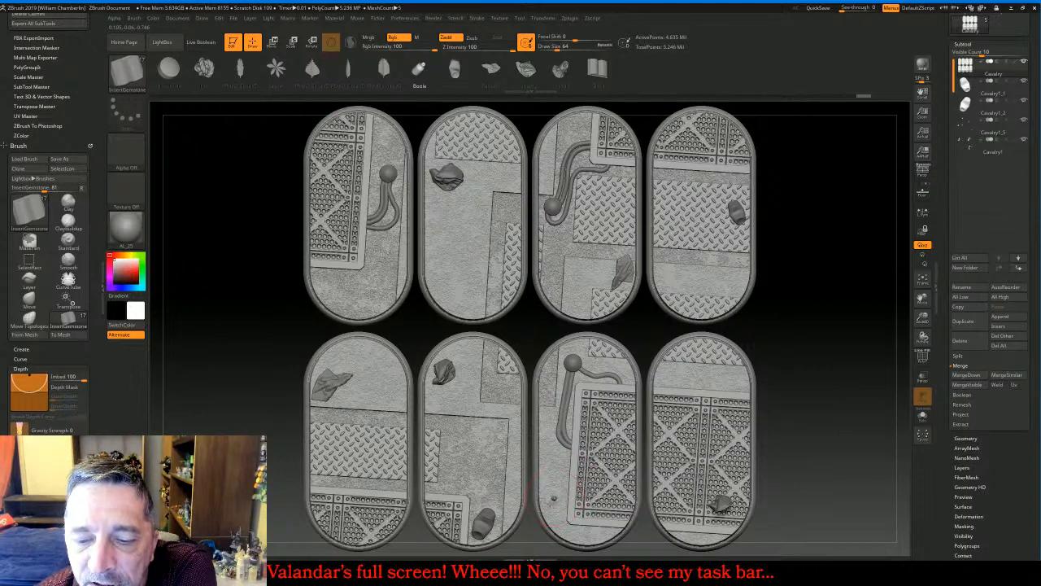
left_click_drag(553, 498, 555, 499)
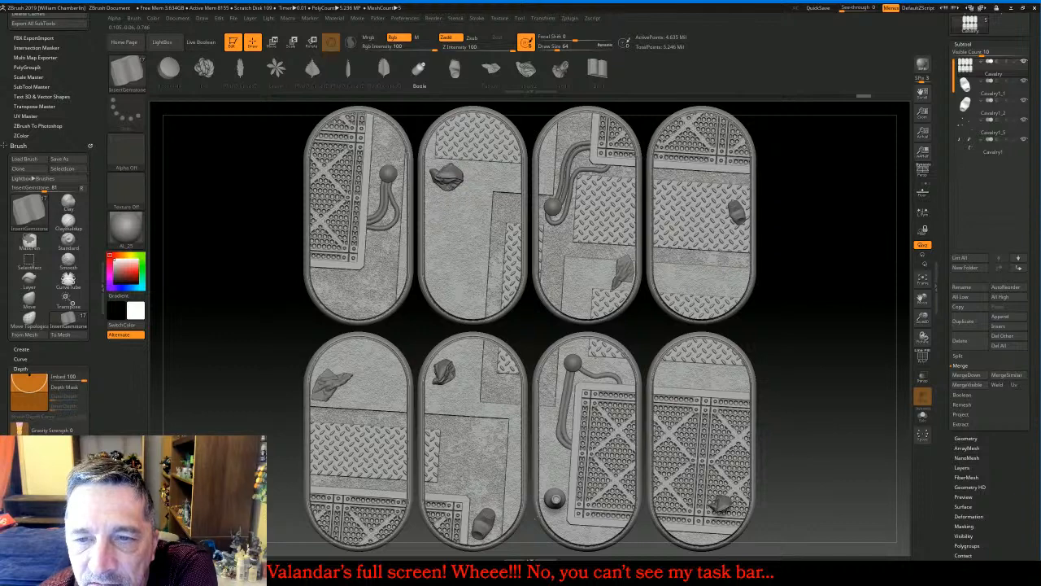
left_click_drag(535, 518, 535, 517)
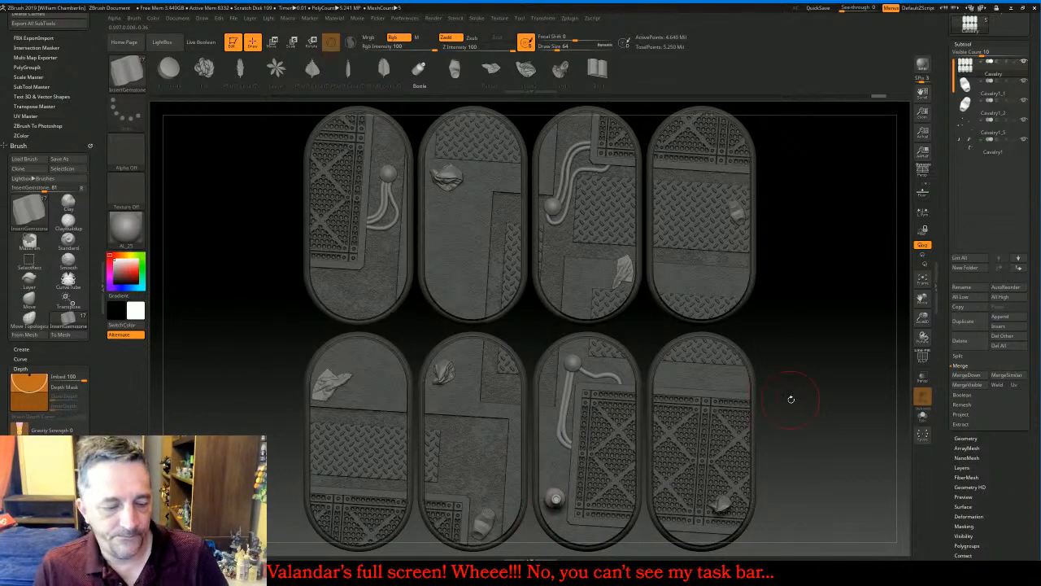
left_click_drag(816, 425, 818, 395, "ctrl")
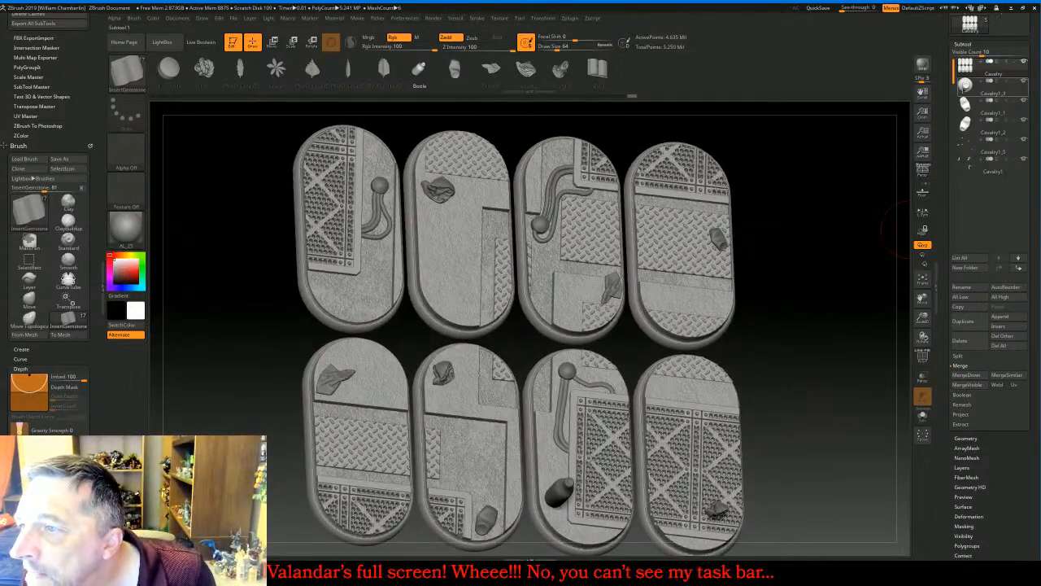
Select the bottle subtool, and restore the hidden cans in the subtool holding the upper bases' cans
mouse_move(963, 91)
left_click(967, 374)
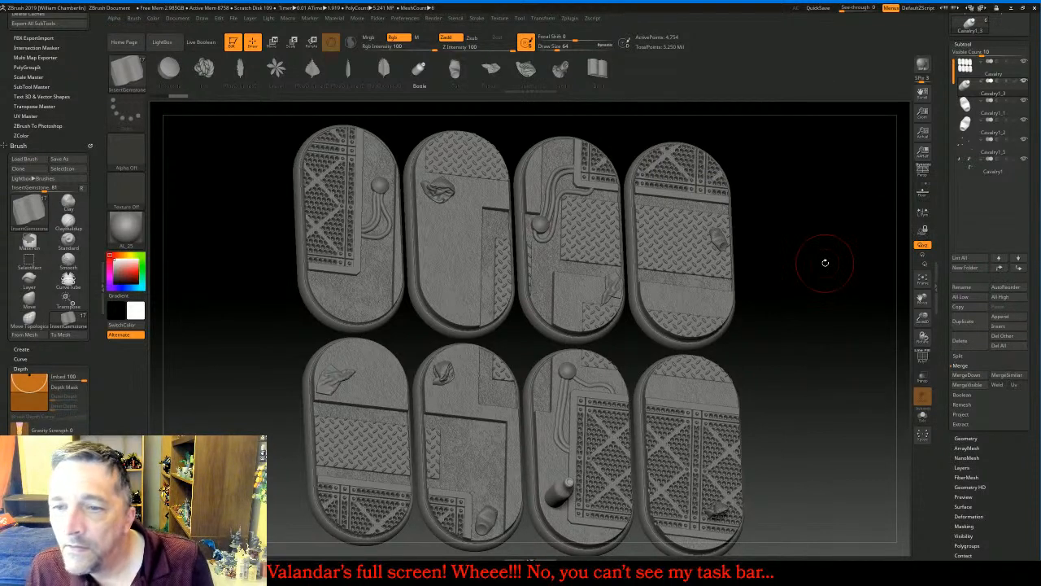
key("ctrl+shift")
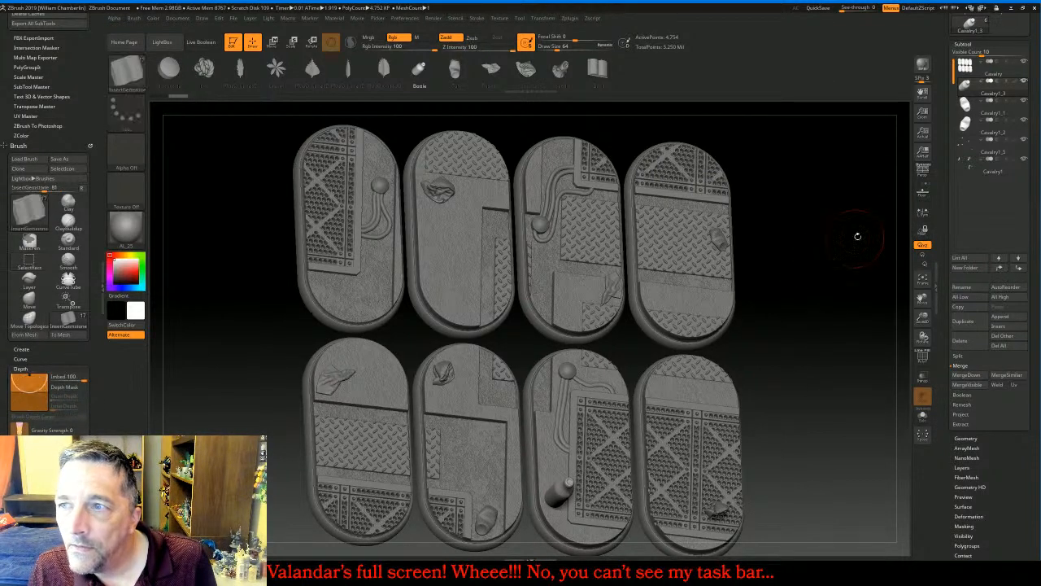
left_click(965, 104)
key("ctrl+shift")
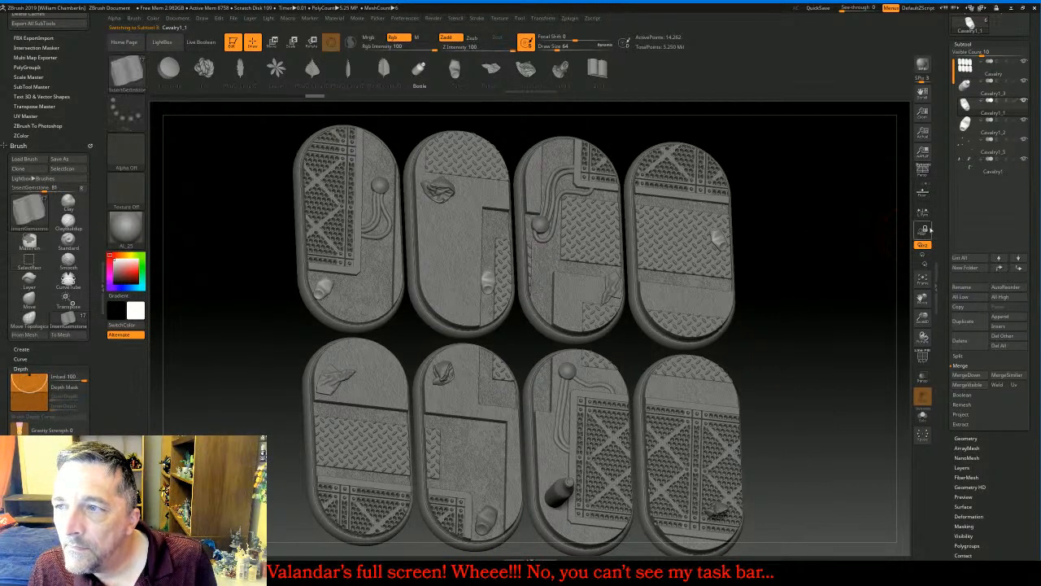
Merge the bottle, can and paper subtools down into one debris subtool
left_click(967, 94)
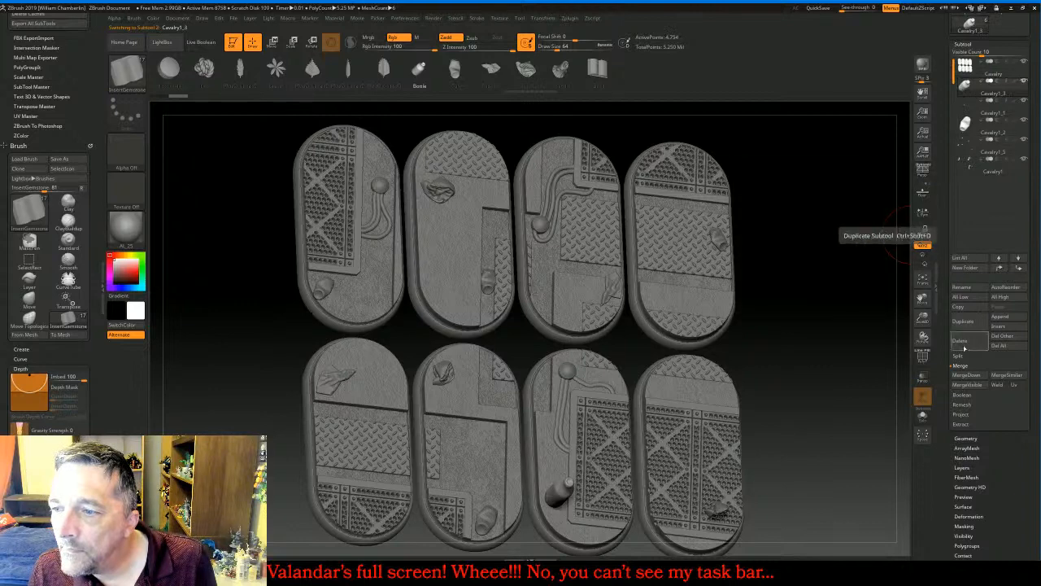
left_click(964, 375)
left_click(965, 375)
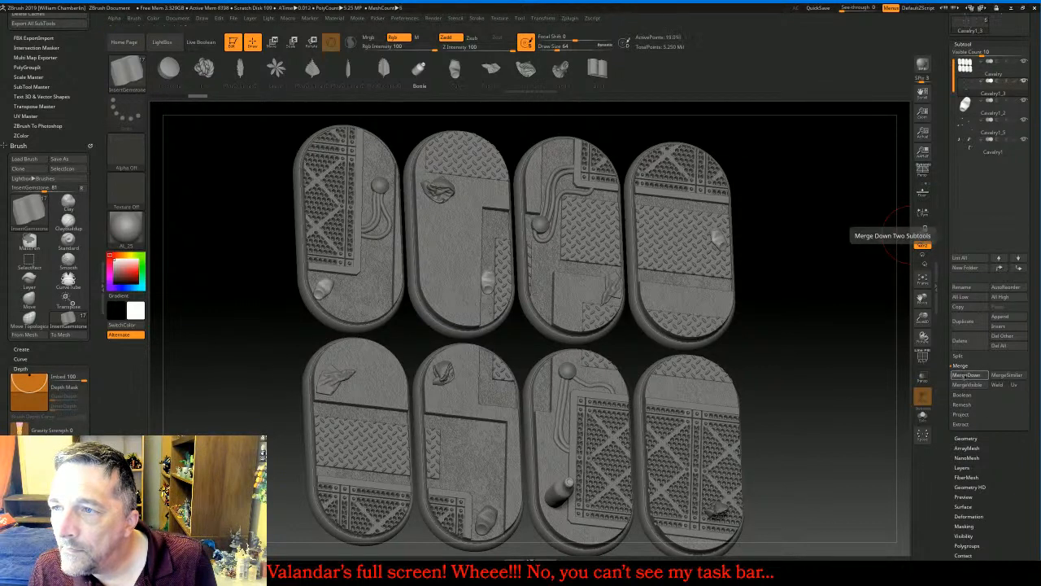
left_click(964, 375)
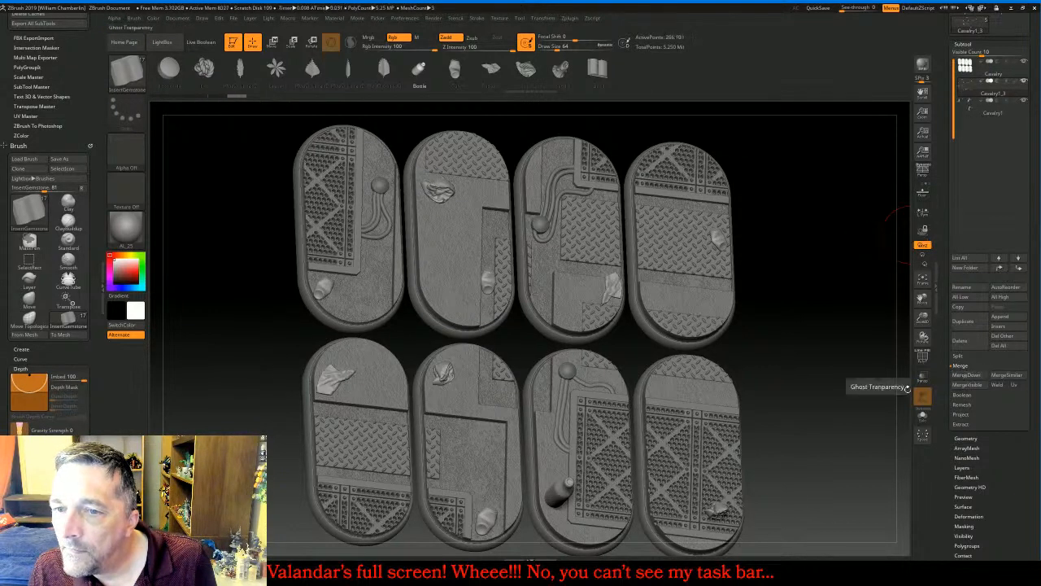
Subdivide the merged debris subtool and delete its lower subdivision levels
left_click_drag(862, 368, 885, 425)
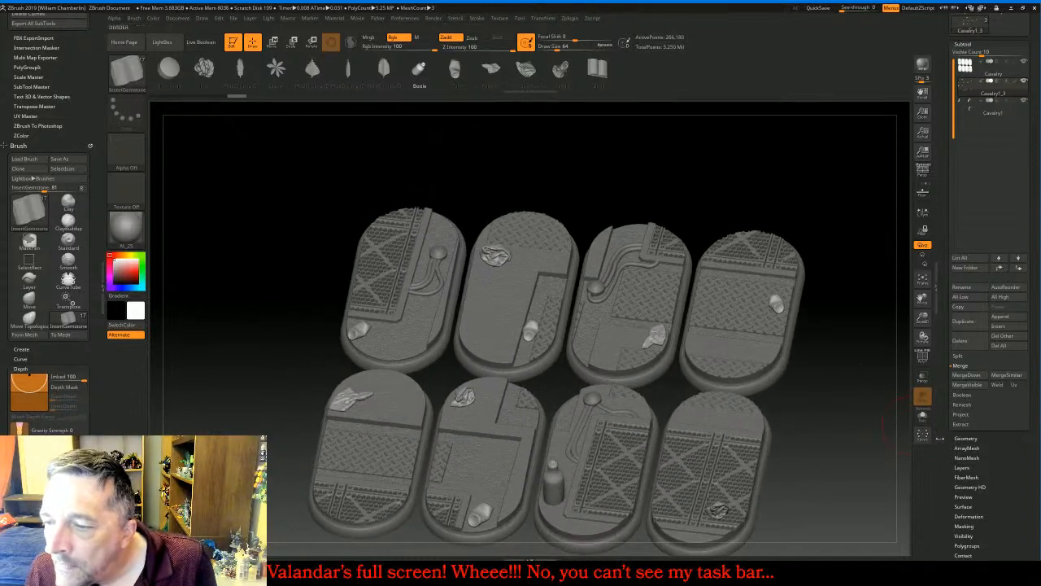
left_click(960, 438)
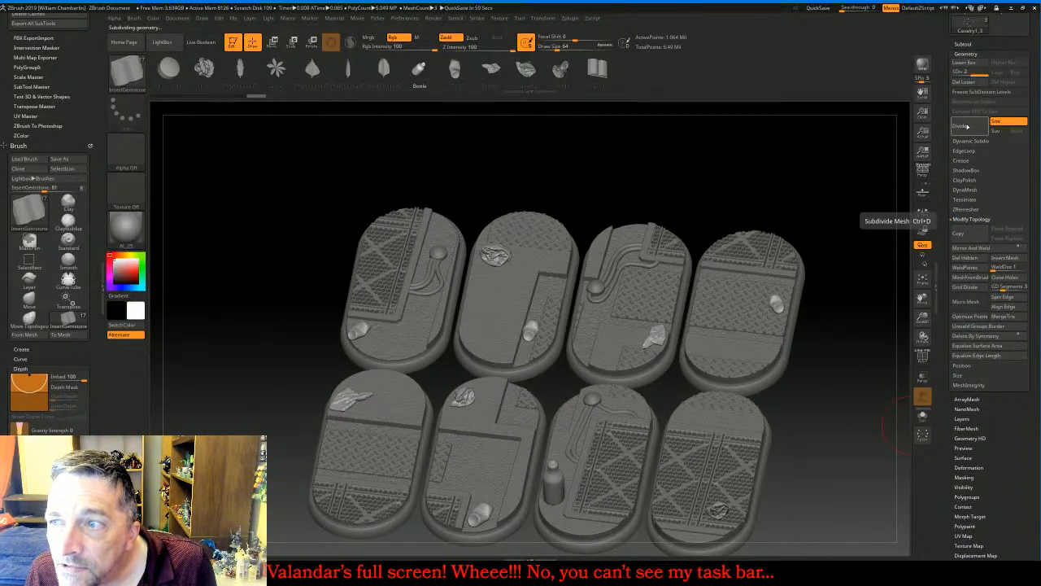
left_click(963, 81)
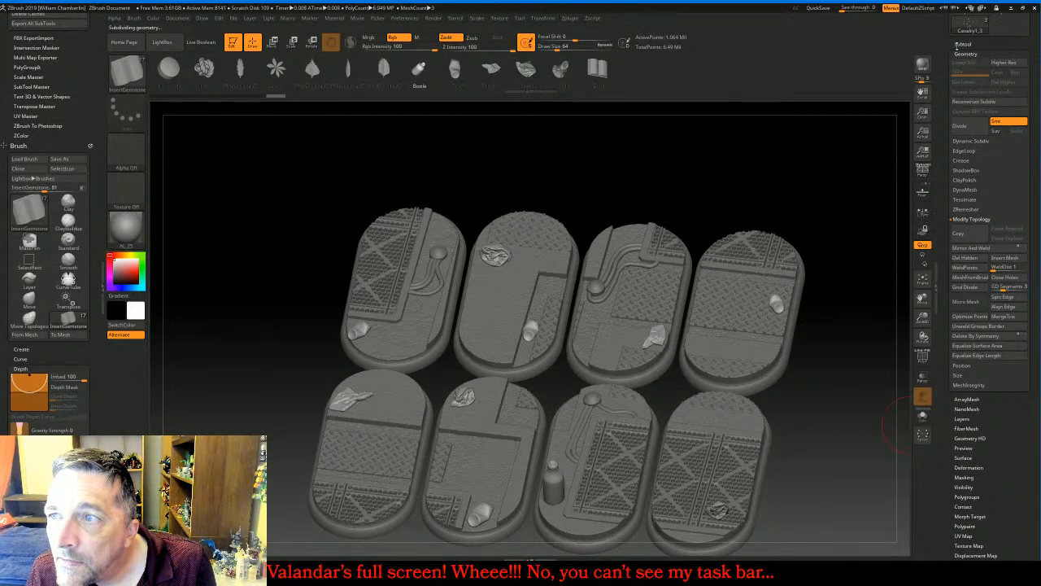
Select the Cavalry base subtool and merge the cable and debris subtools below it down into it
left_click(961, 45)
left_click(966, 69)
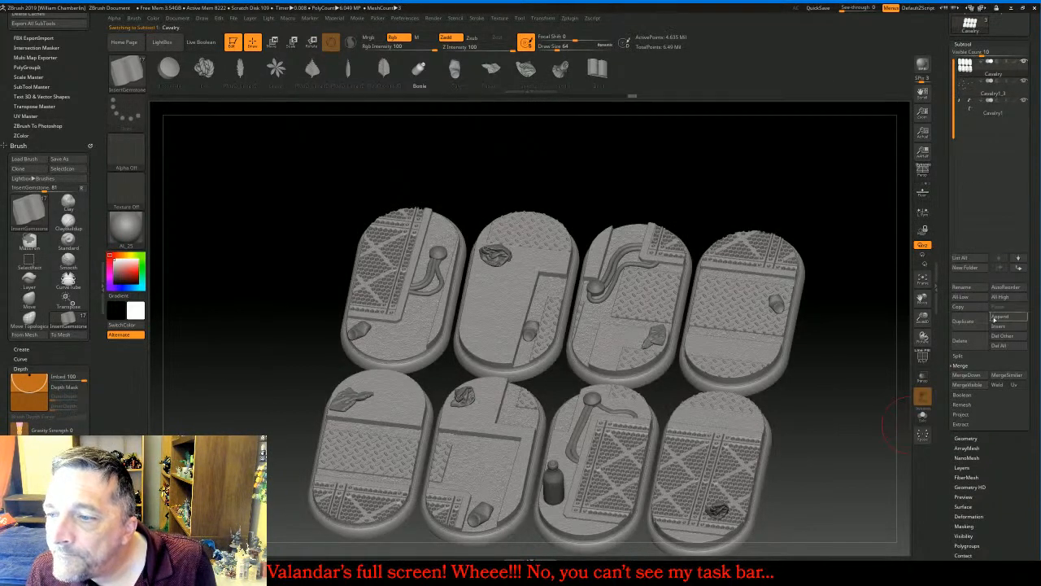
left_click(968, 375)
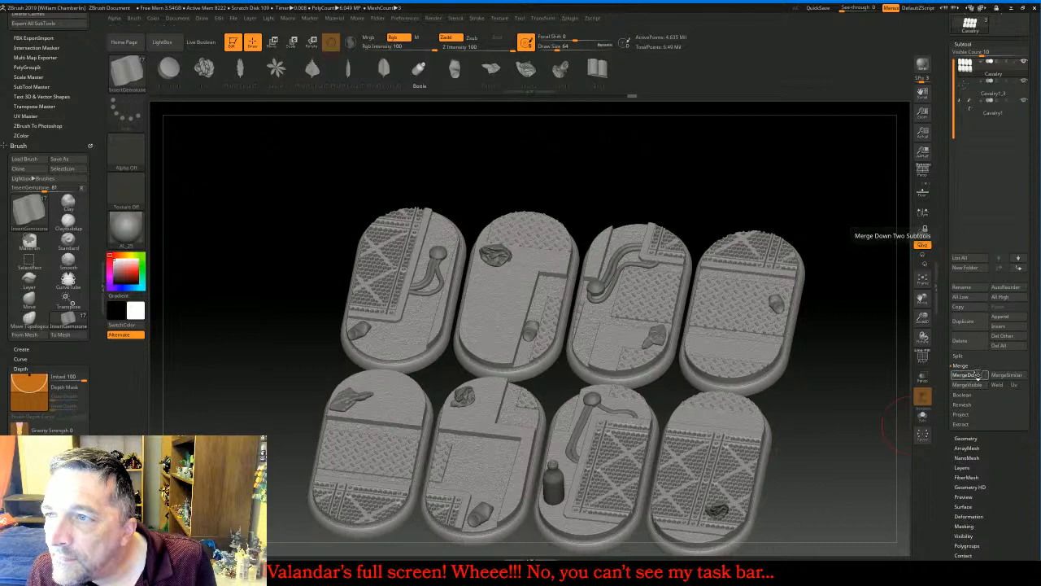
left_click(981, 375)
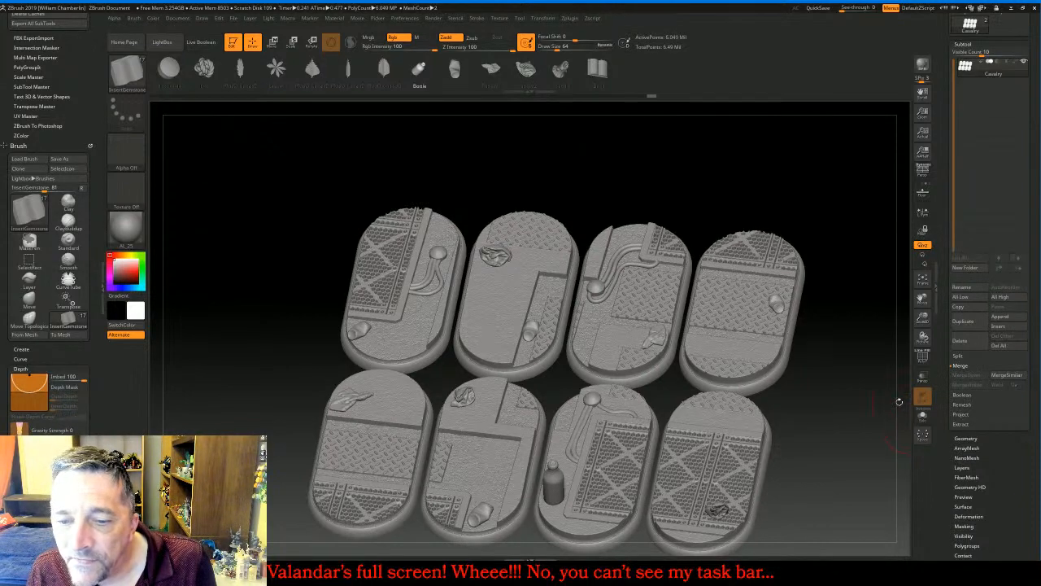
Fuse the merged bases, cables and debris into one mesh with DynaMesh at resolution 768
mouse_move(824, 417)
left_mouse_down()
mouse_move(810, 451)
mouse_move(773, 484)
mouse_move(736, 456)
mouse_move(708, 390)
mouse_move(848, 311)
left_mouse_up()
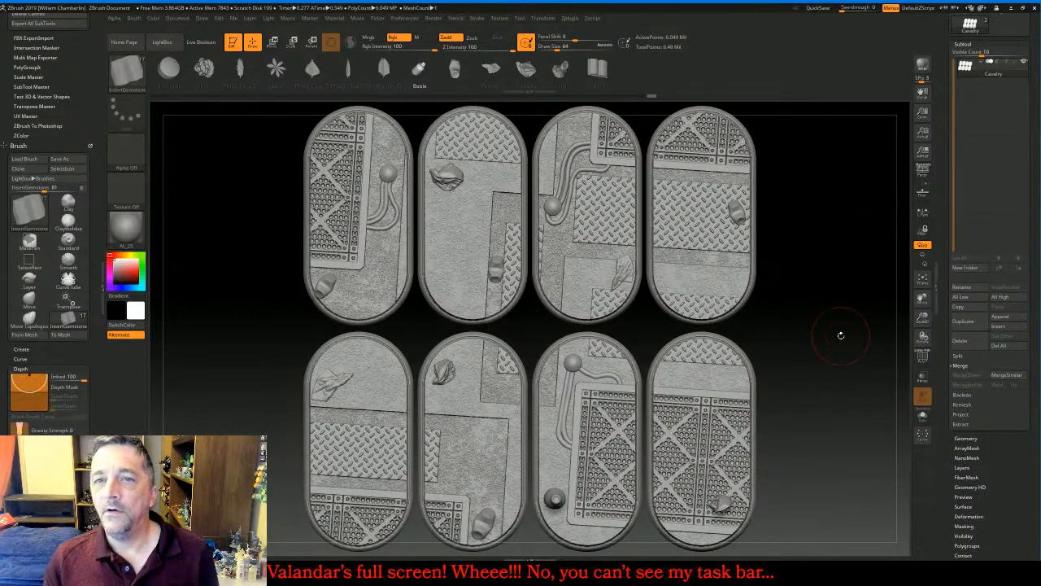
left_click(965, 437)
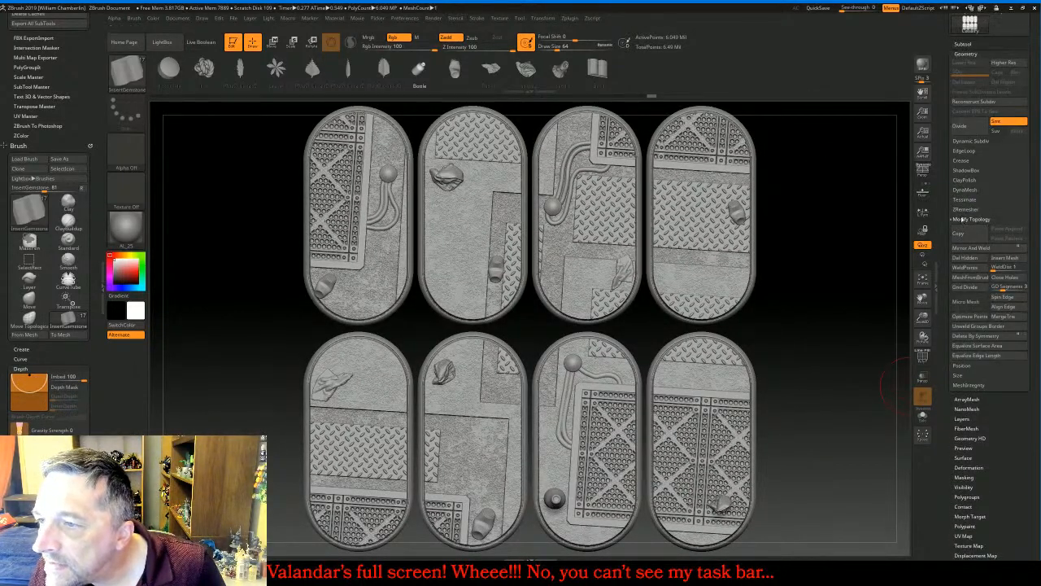
left_click(965, 192)
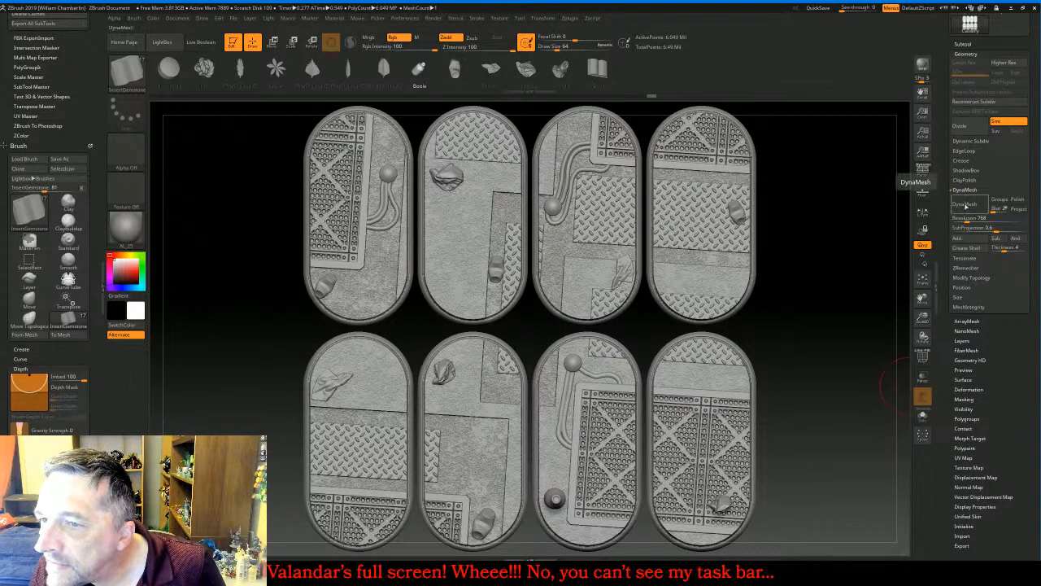
left_click(965, 205)
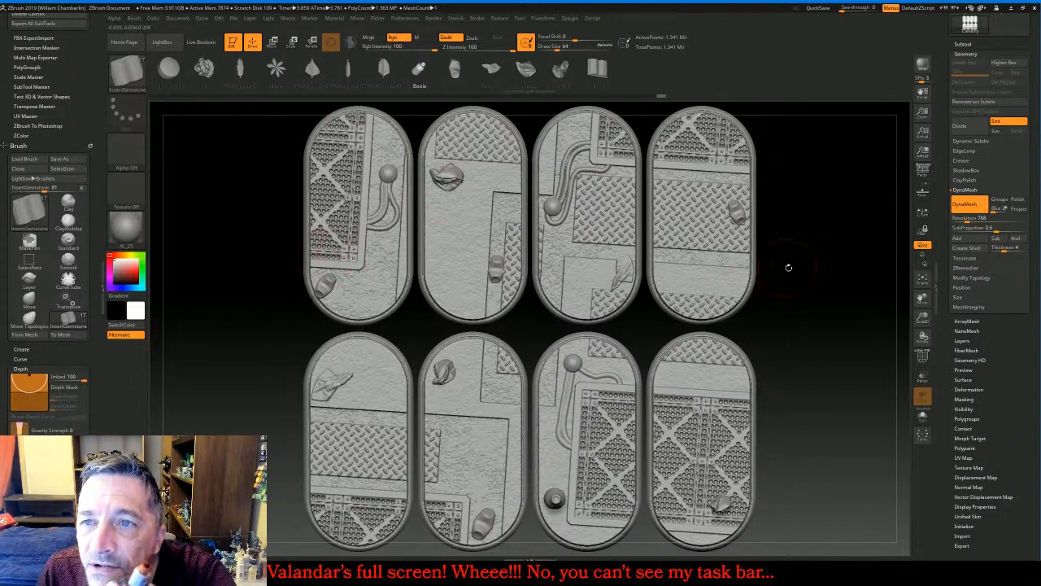
Preprocess and decimate the fused bases to 250k points, and check the mesh density with the polyframe display
left_click_drag(813, 288, 811, 245)
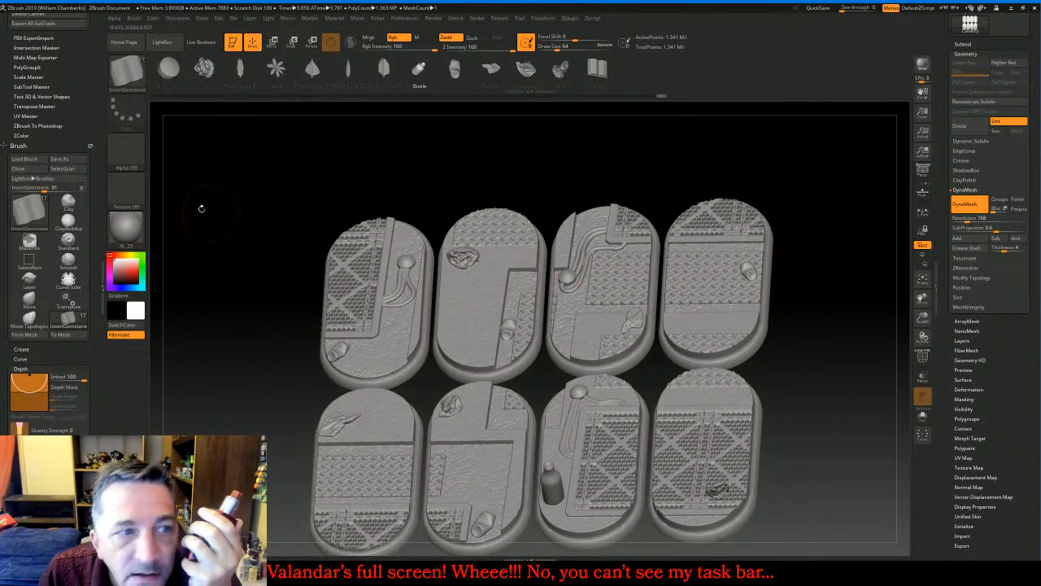
scroll(55, 181, "up", 5)
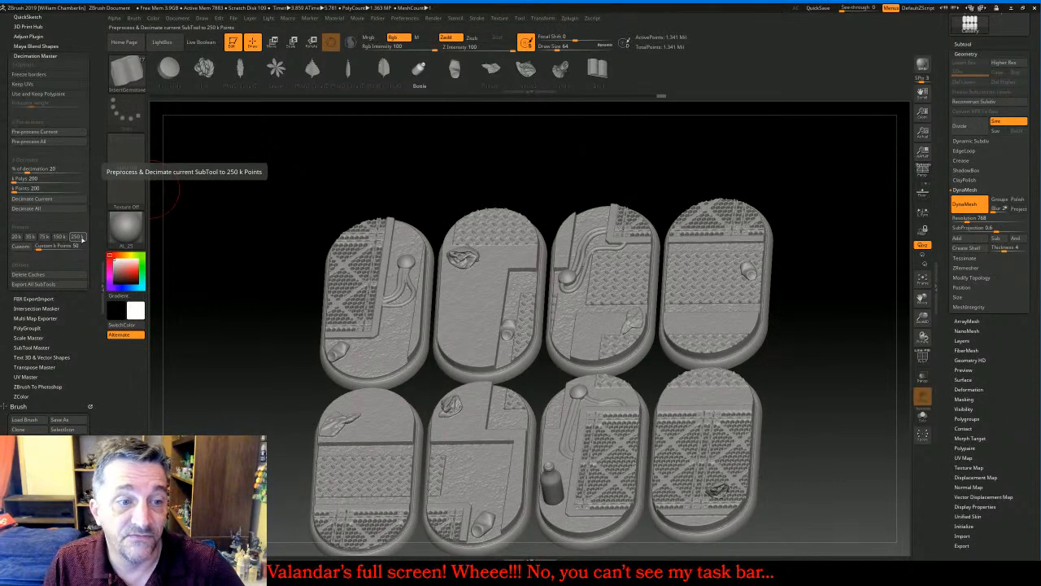
left_click(79, 236)
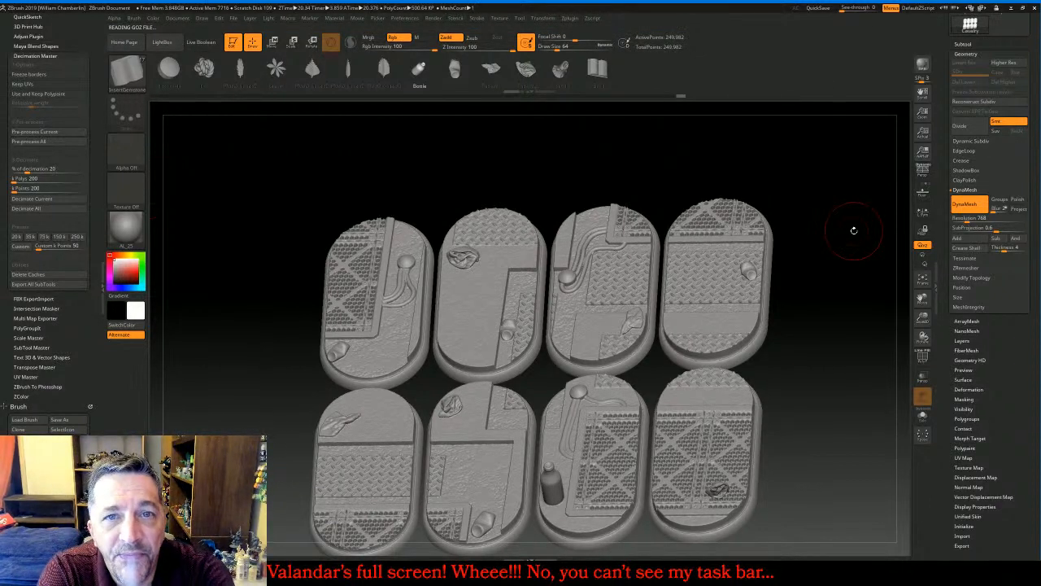
left_click_drag(841, 216, 859, 243)
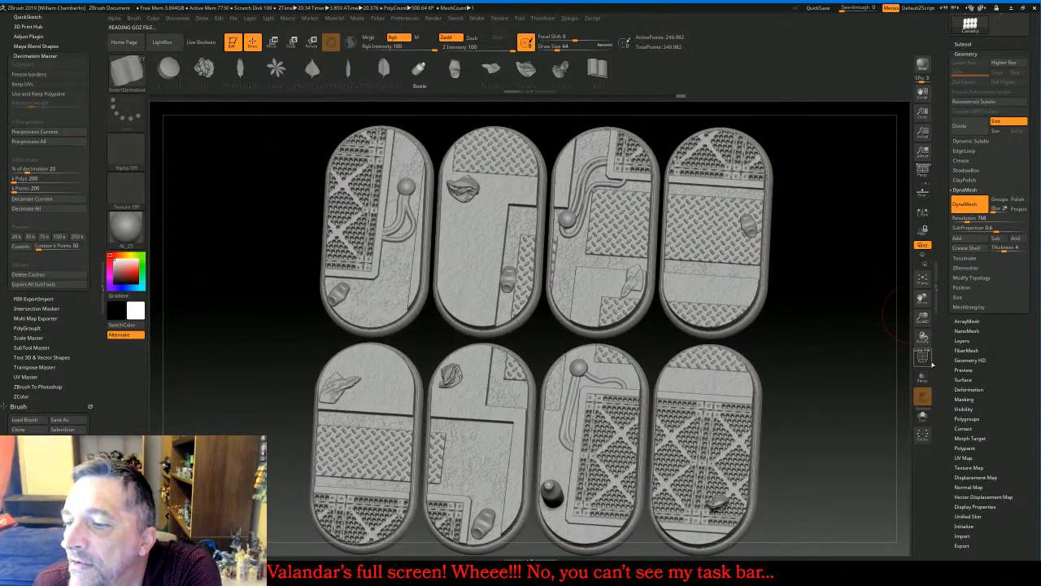
left_click(924, 357)
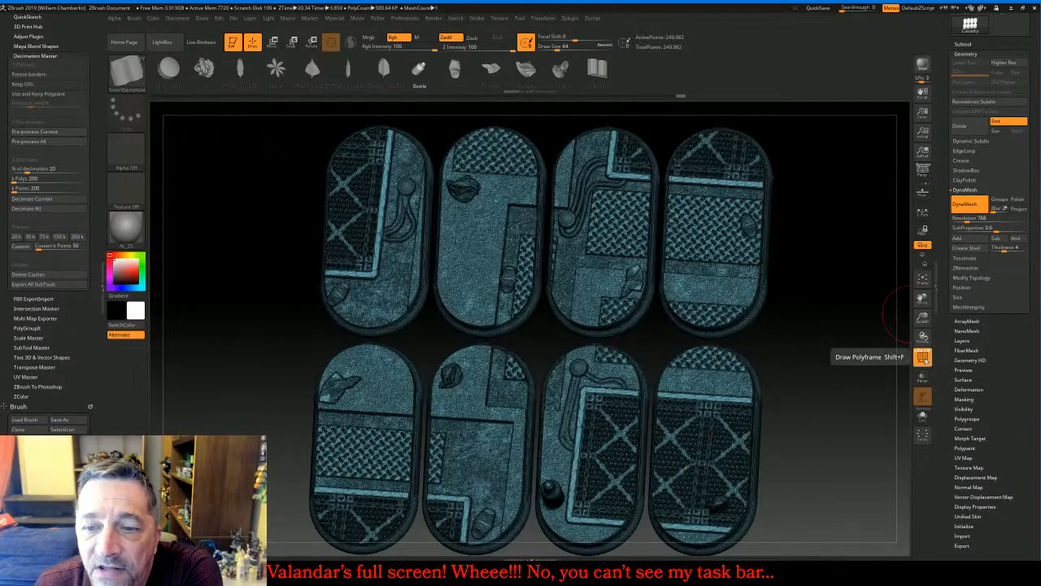
left_click(925, 361)
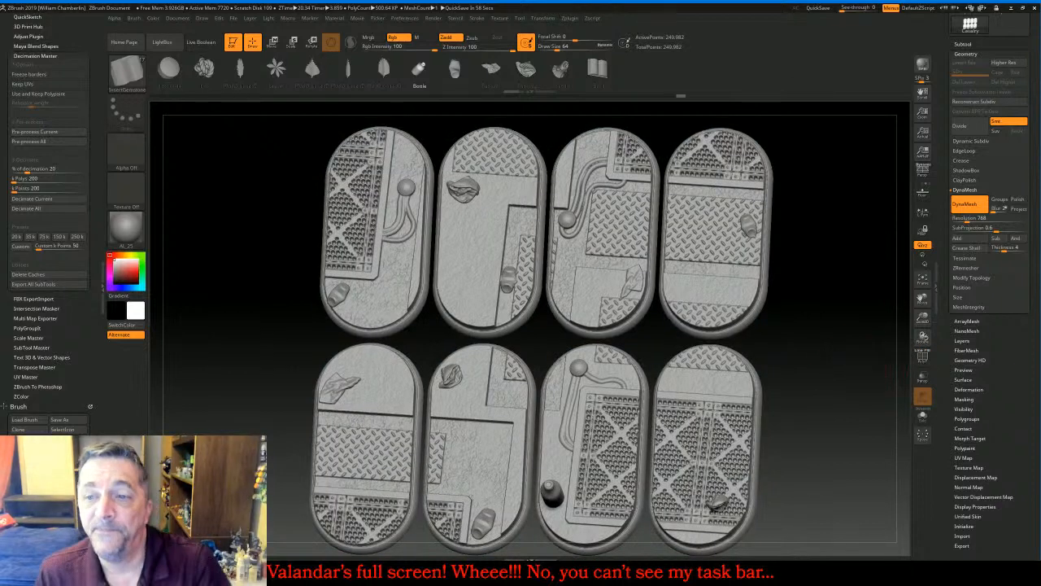
Assign a separate polygroup to each base with Auto Groups and check the grouping in the polyframe display
left_click_drag(887, 362, 860, 362)
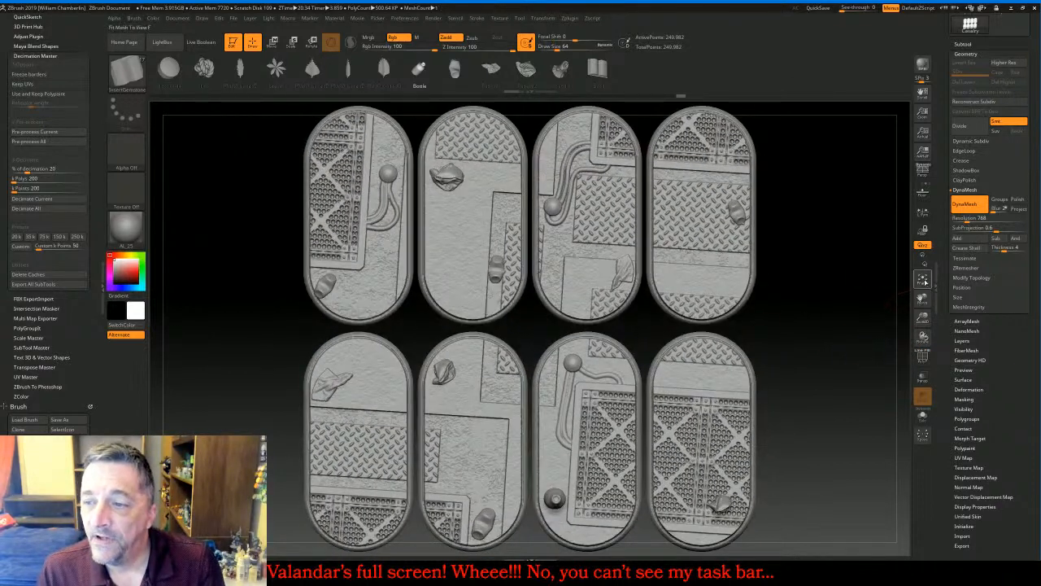
left_click_drag(923, 319, 925, 331)
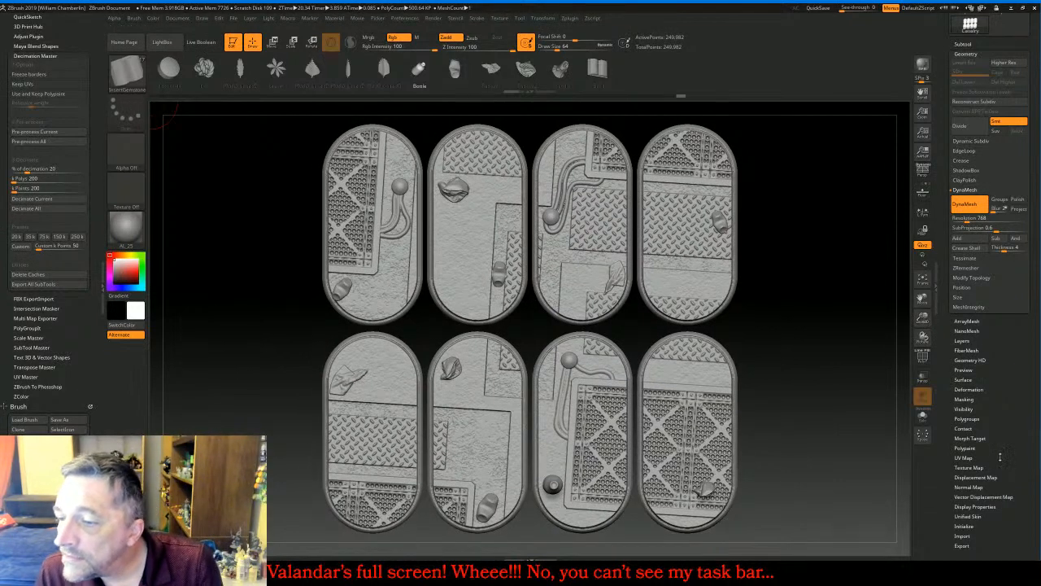
left_click(977, 419)
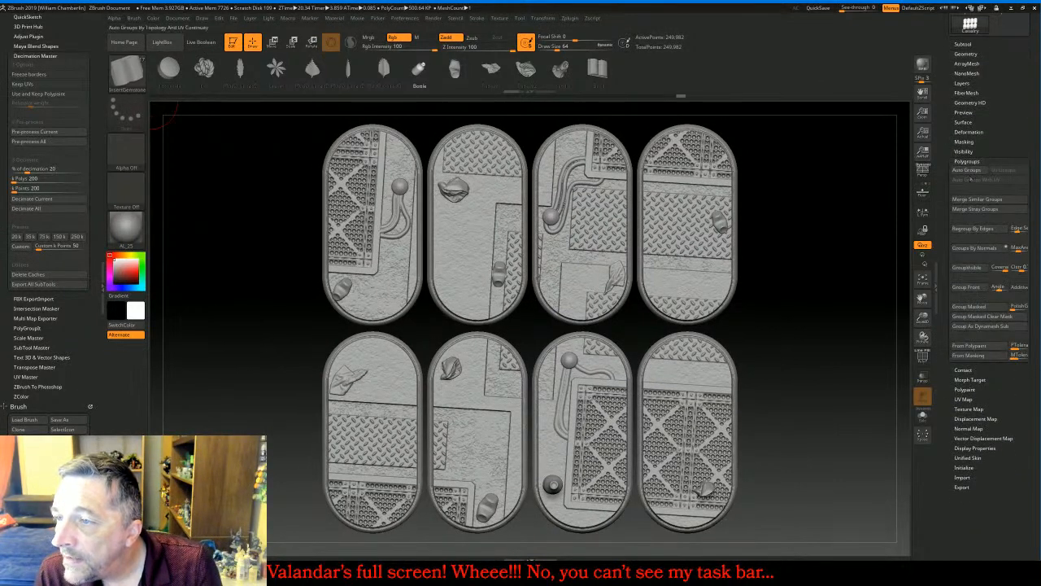
left_click(923, 358)
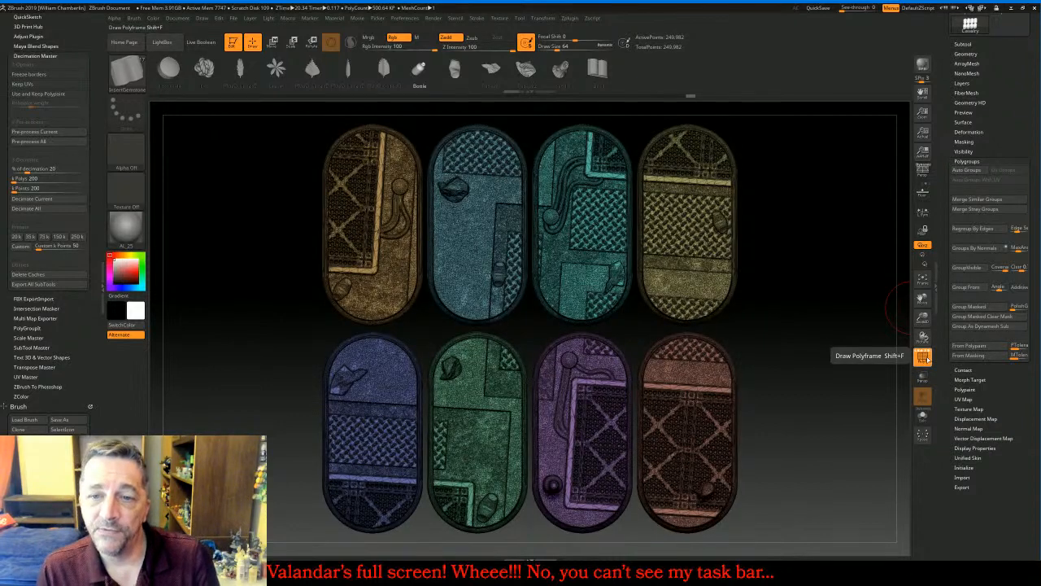
left_click(923, 357)
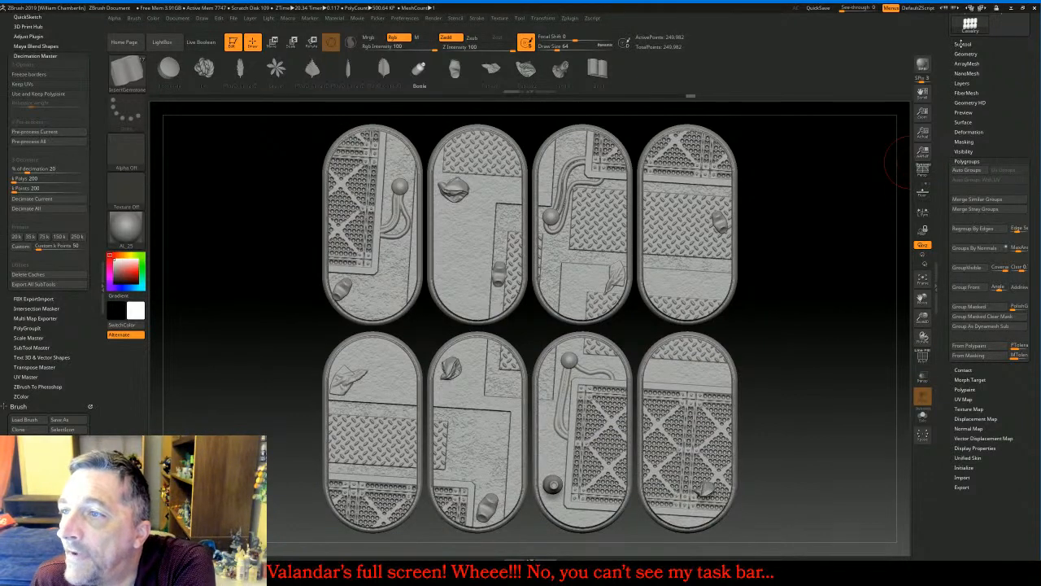
Rename the merged base subtool as Industrial Cavalry 01
left_click(960, 44)
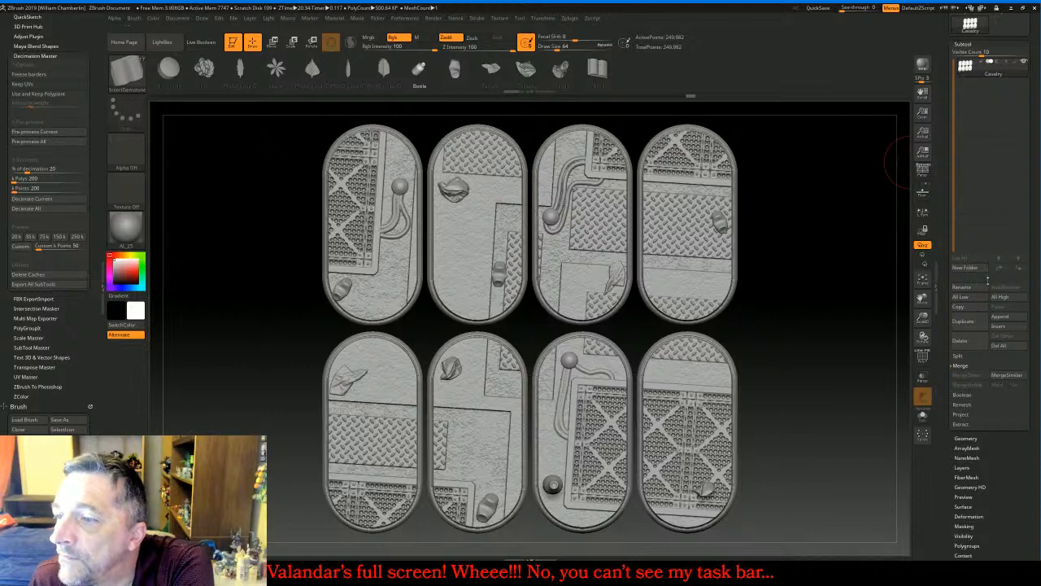
left_click(962, 287)
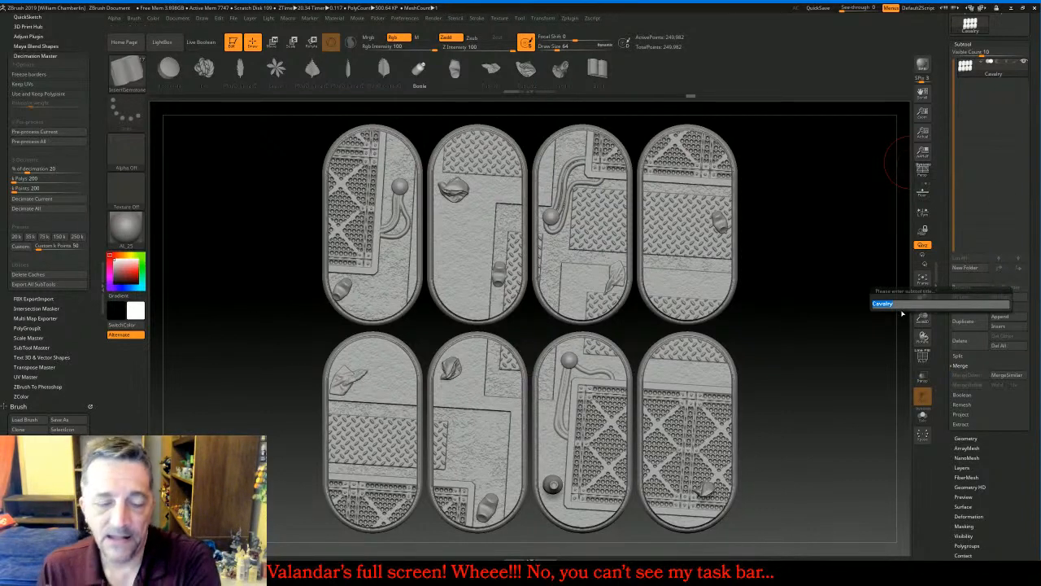
type("I")
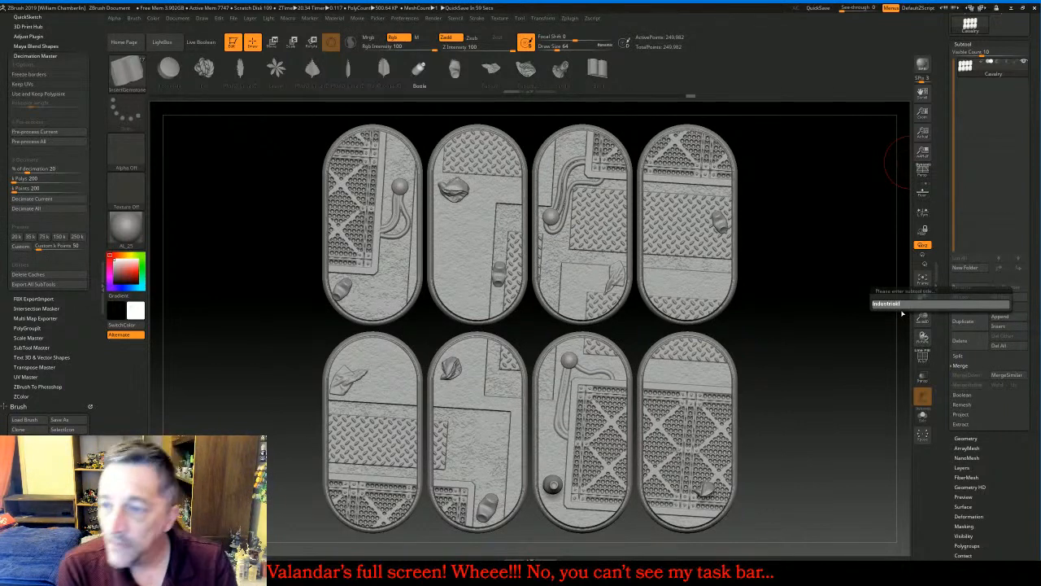
type("ndustrial")
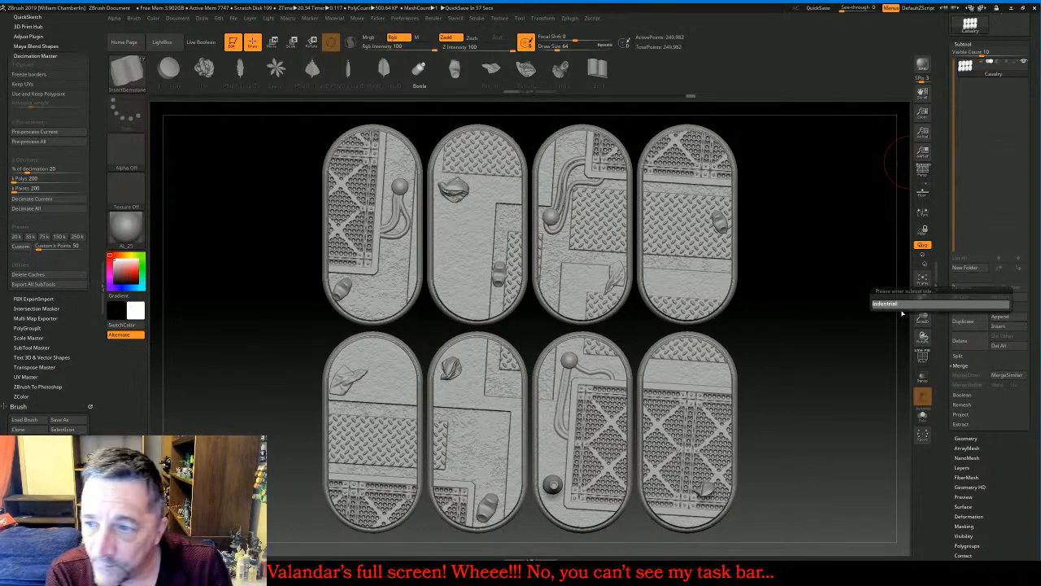
type(" Ca")
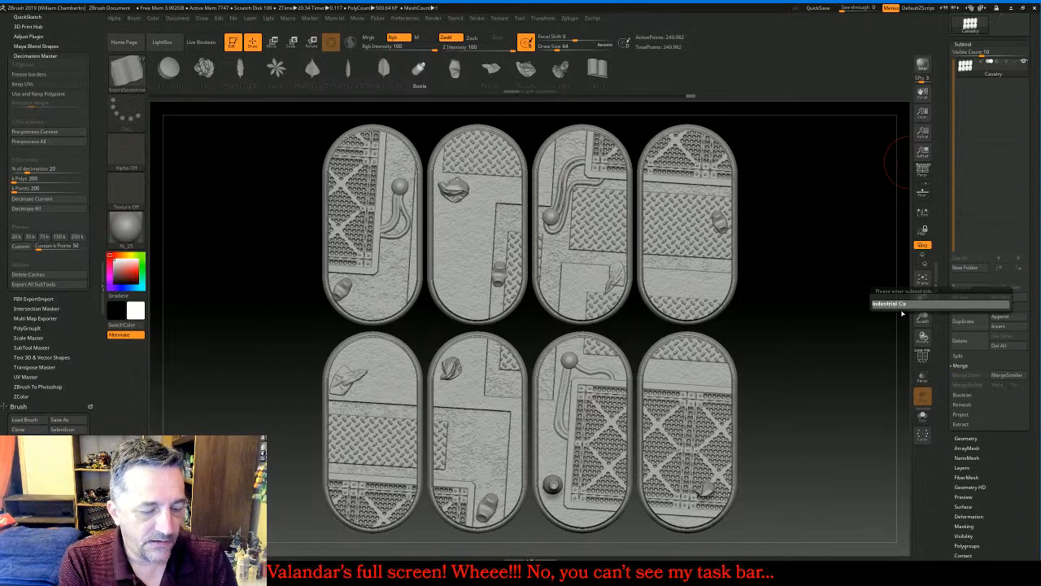
type("valry")
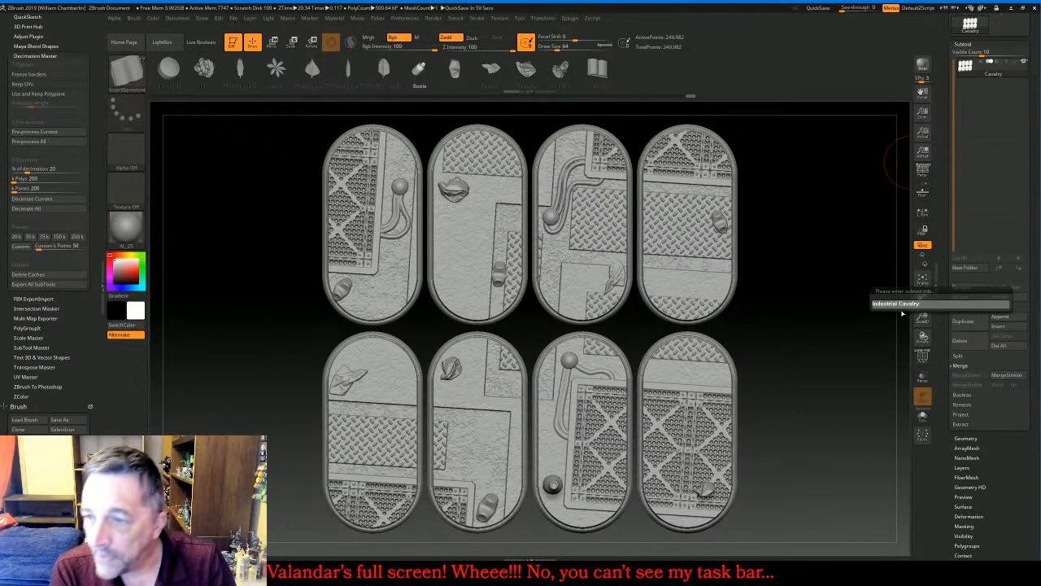
type(" 01")
key("Return")
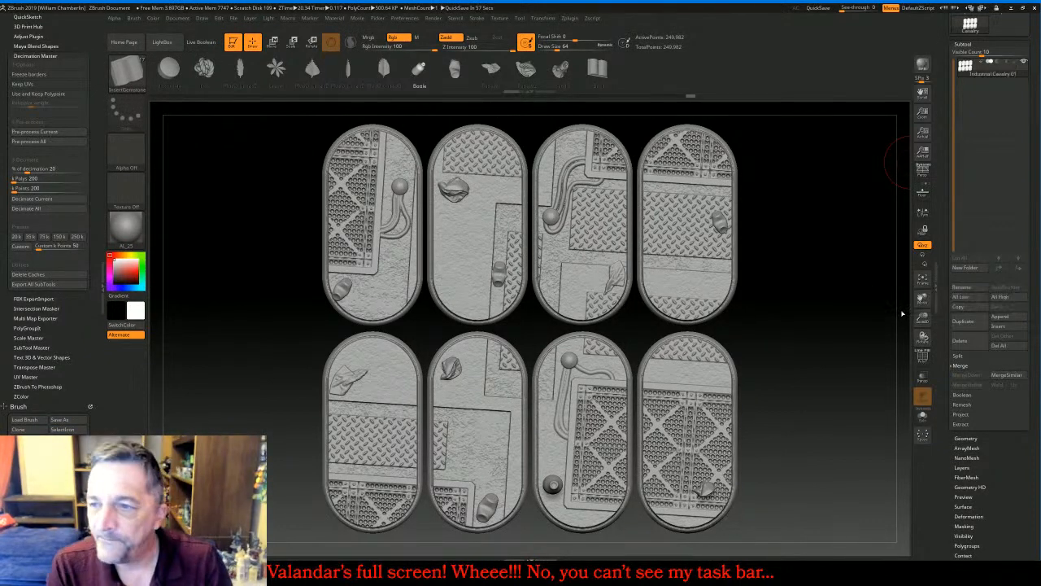
Export all the bases together as Industrial Cavalry Full Array.obj in OBJ format to the Fin folder inside Bases
scroll(1038, 97, "up", 3)
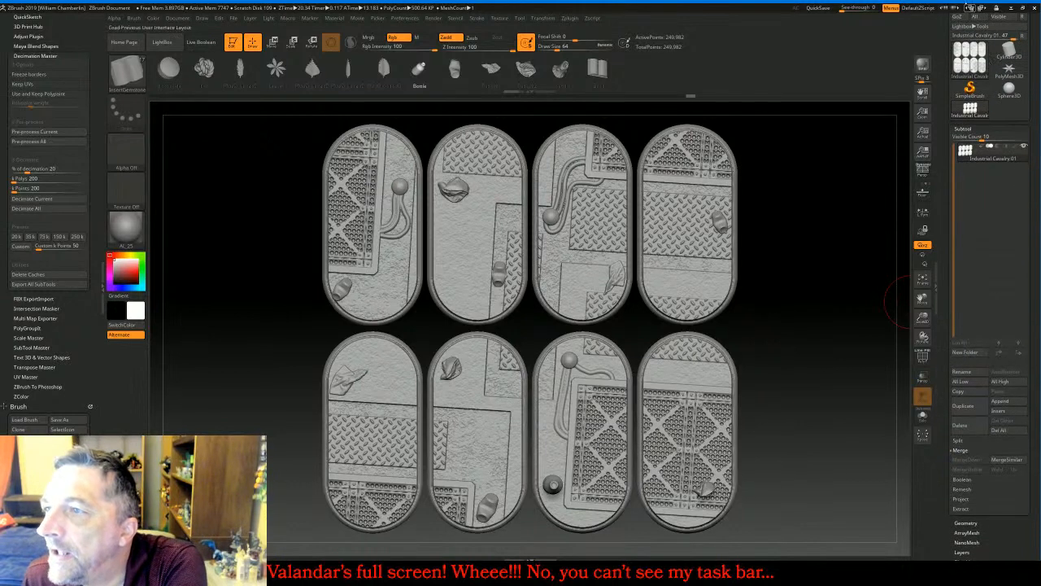
scroll(997, 73, "up", 3)
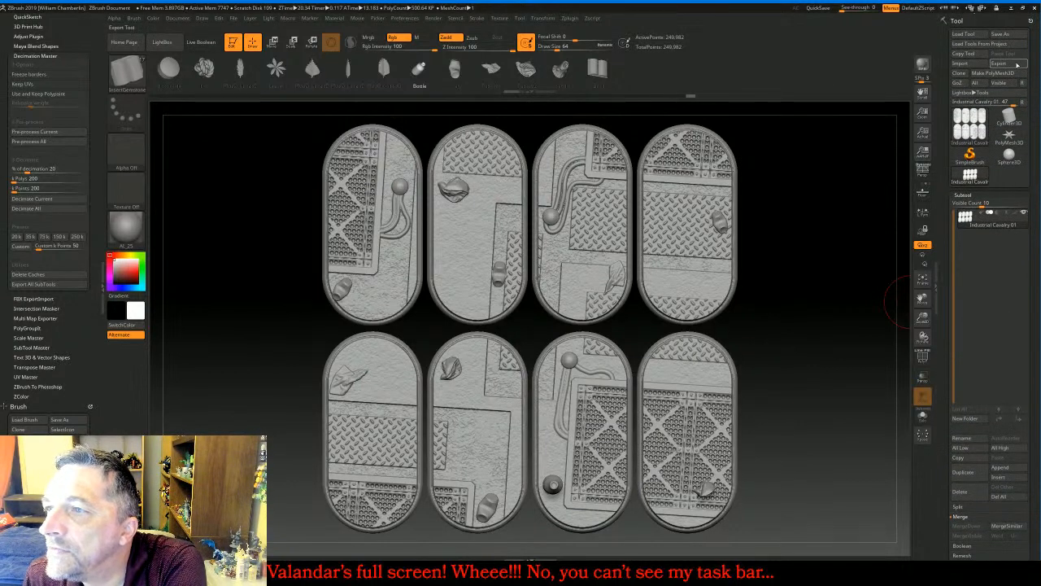
left_click(998, 63)
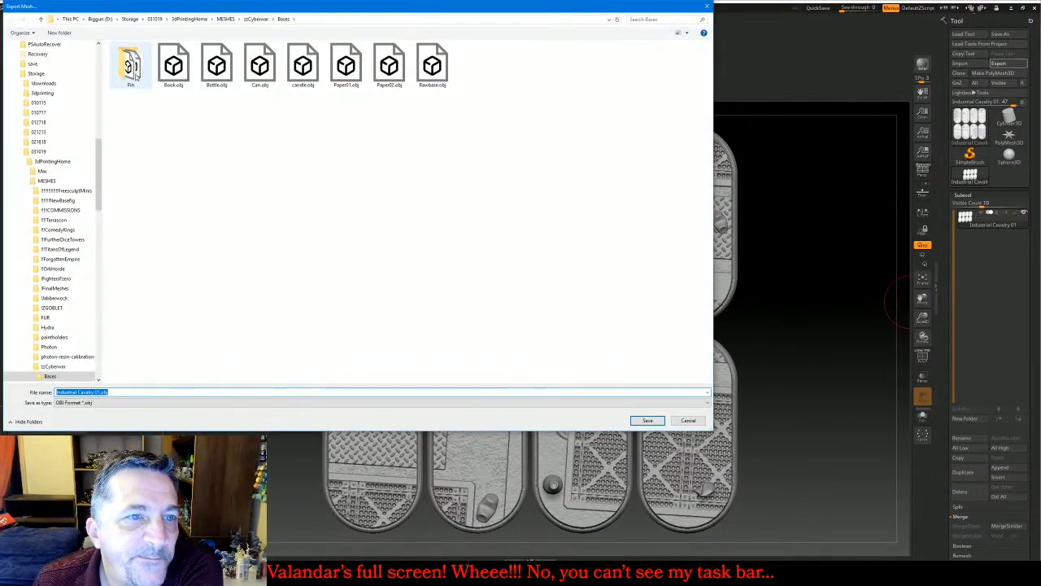
double_click(133, 69)
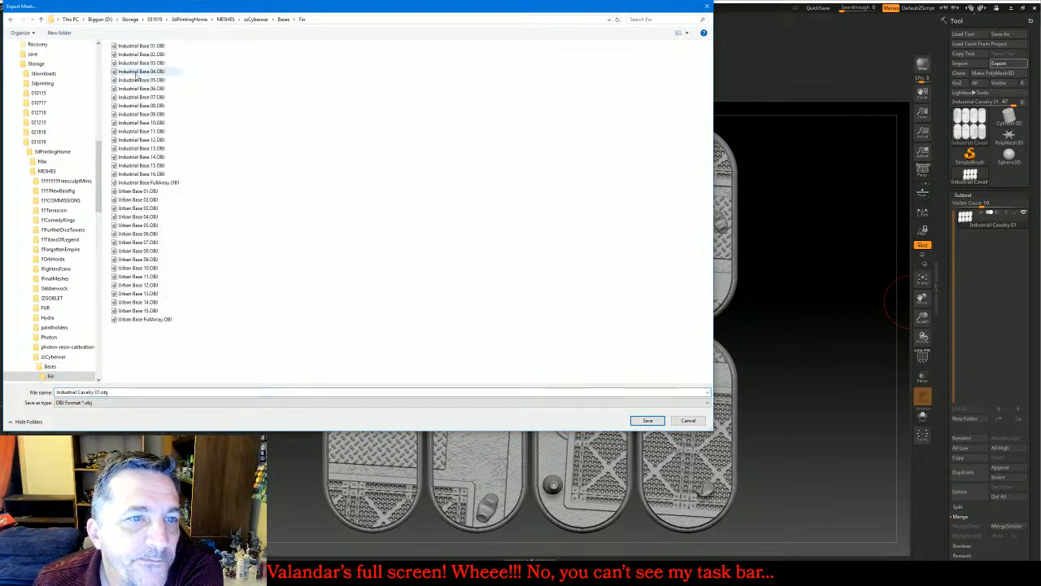
left_click(226, 391)
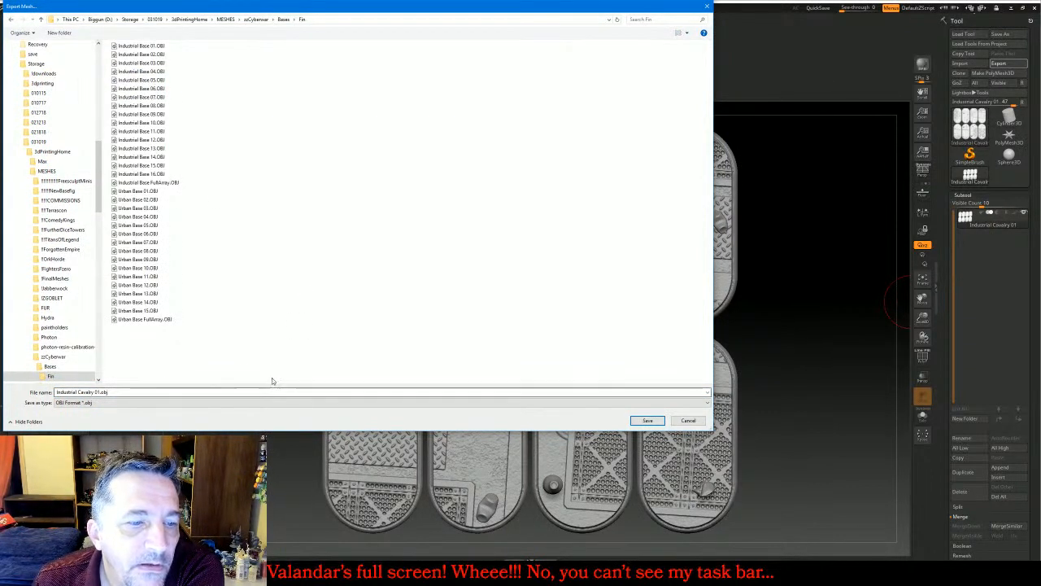
left_click(96, 392)
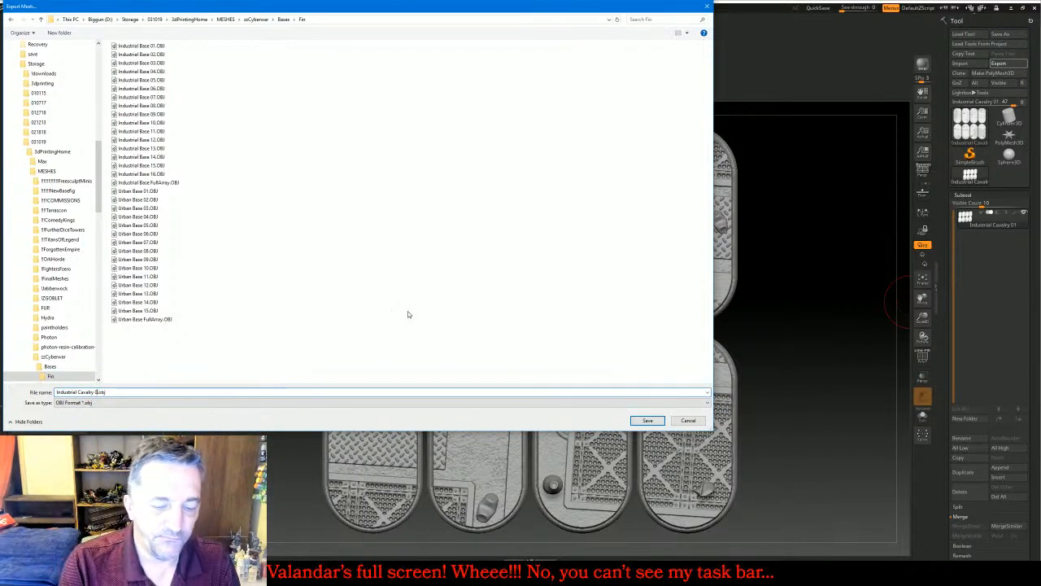
key("BackSpace")
key("Delete")
type("Full")
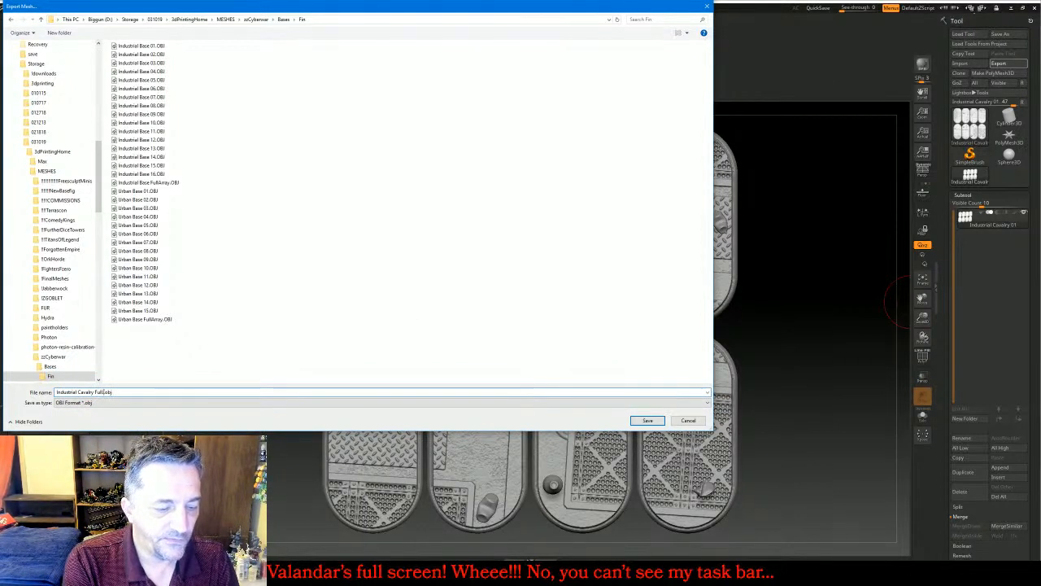
type(" Array")
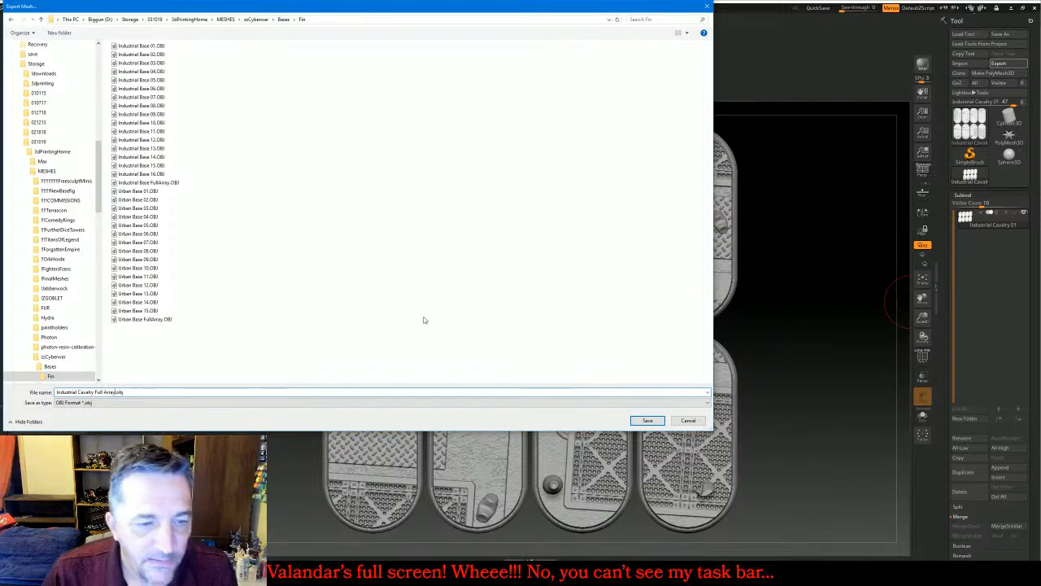
left_click(648, 422)
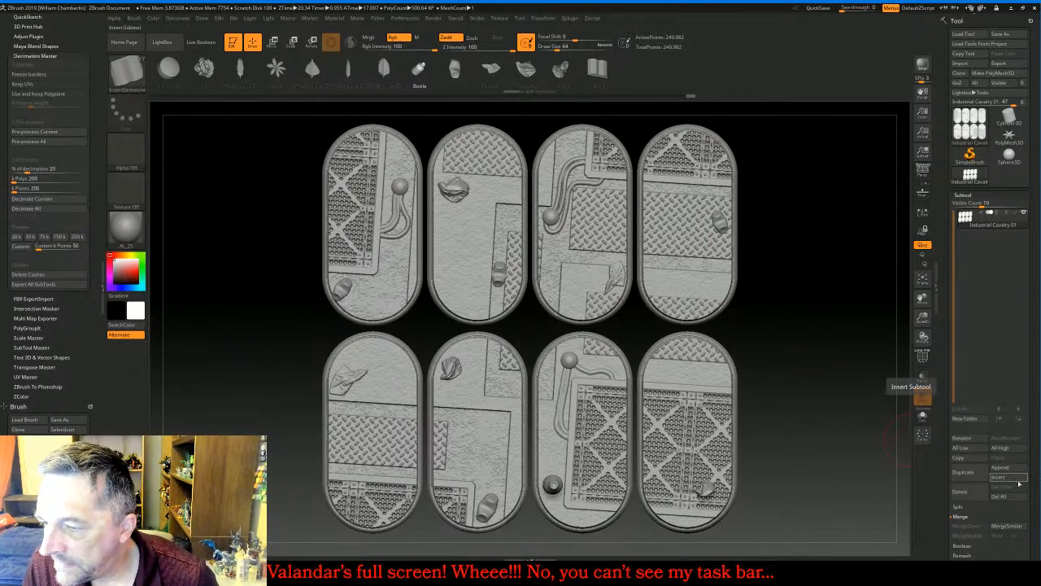
Split the merged base mesh into one subtool per base by polygroup, accepting that the operation is not undoable
left_click(989, 508)
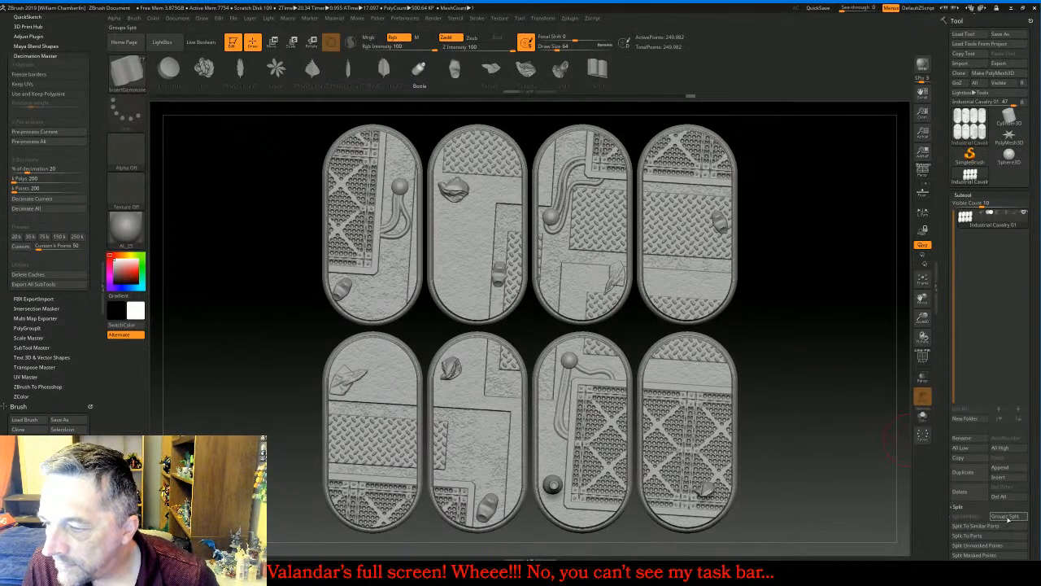
left_click(1006, 517)
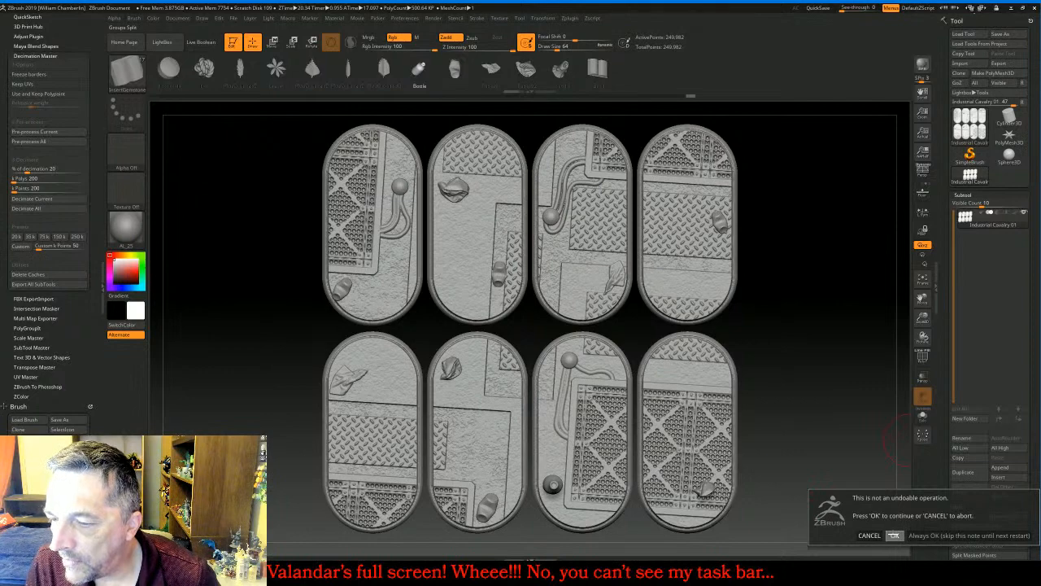
left_click(894, 535)
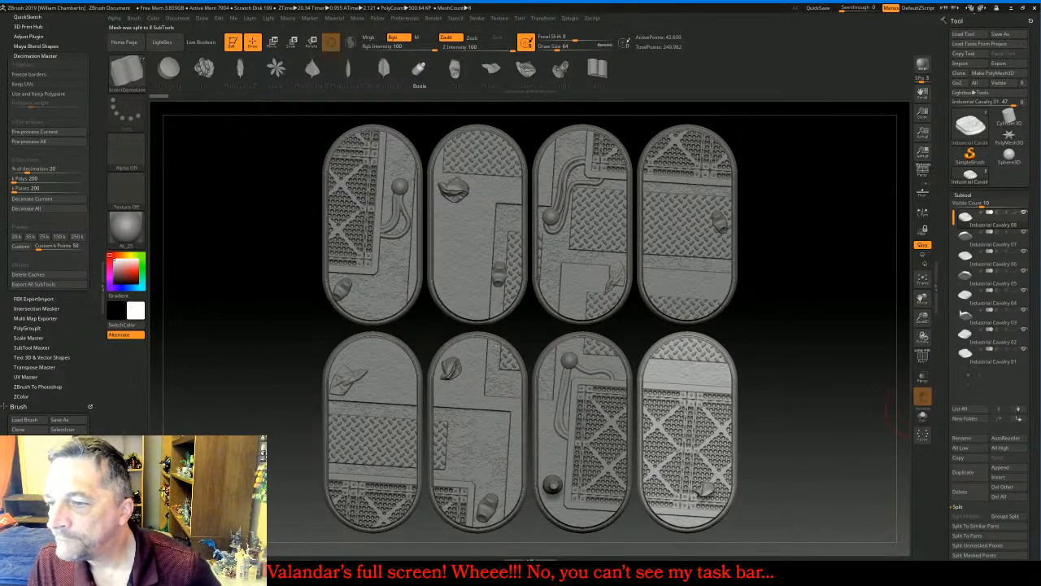
Export the first three base subtools individually to the Fin folder as Industrial Cavalry 01.obj, 02.obj and 03.obj
left_click(986, 357)
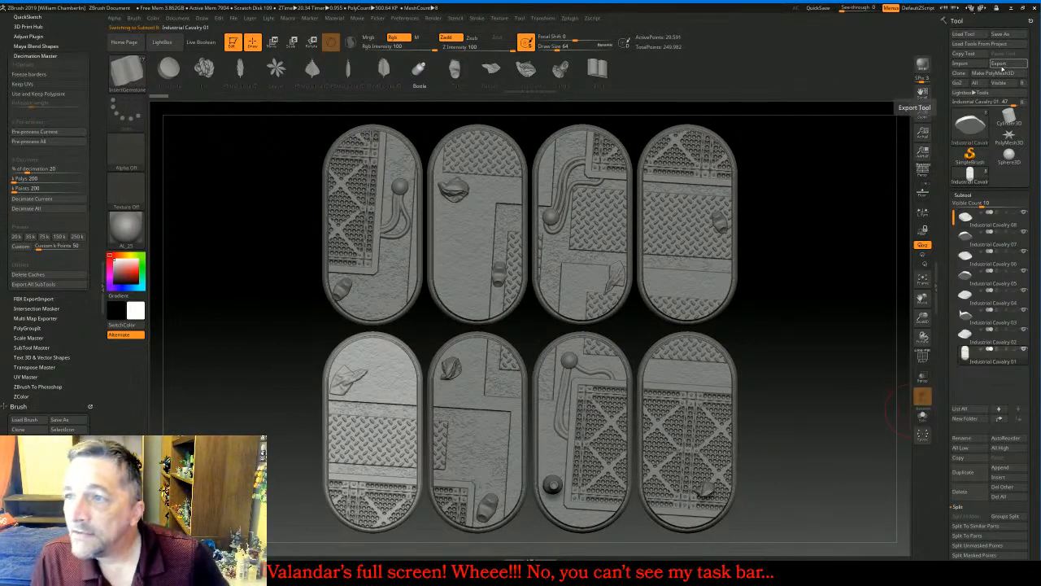
left_click(999, 63)
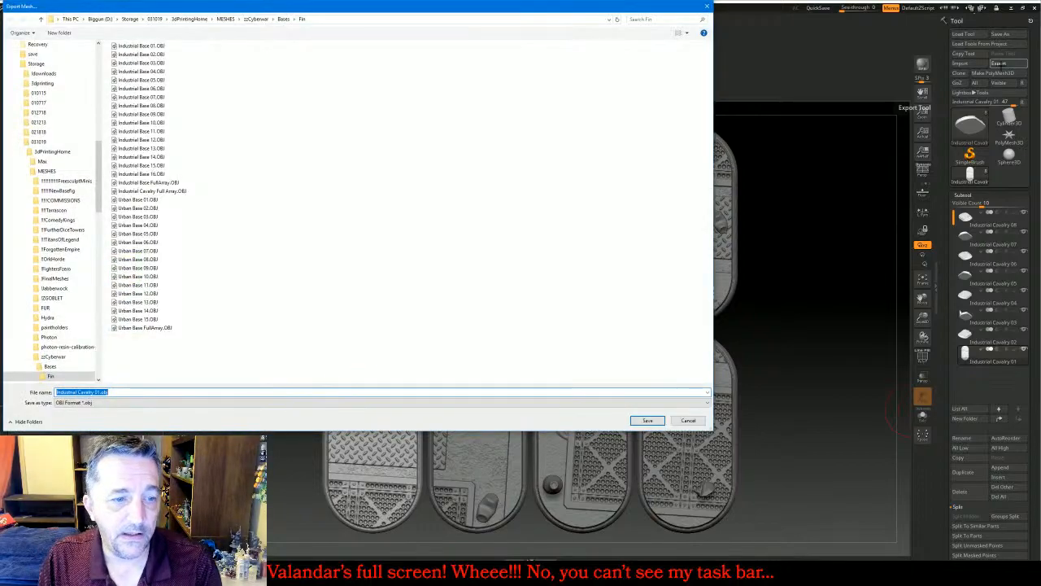
key("Return")
left_click(1003, 66)
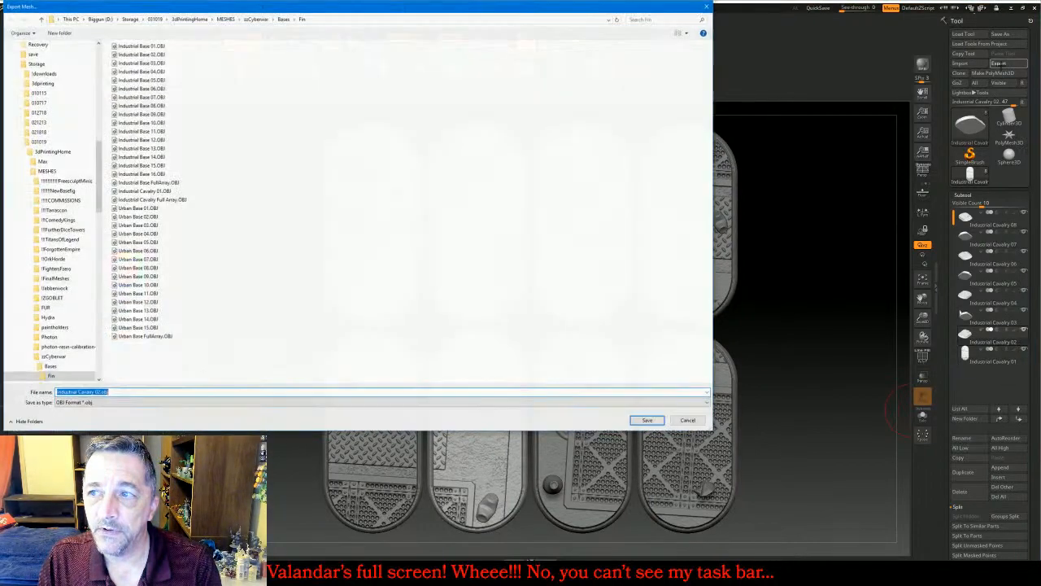
key("Return")
key("Up")
left_click(1002, 66)
key("Return")
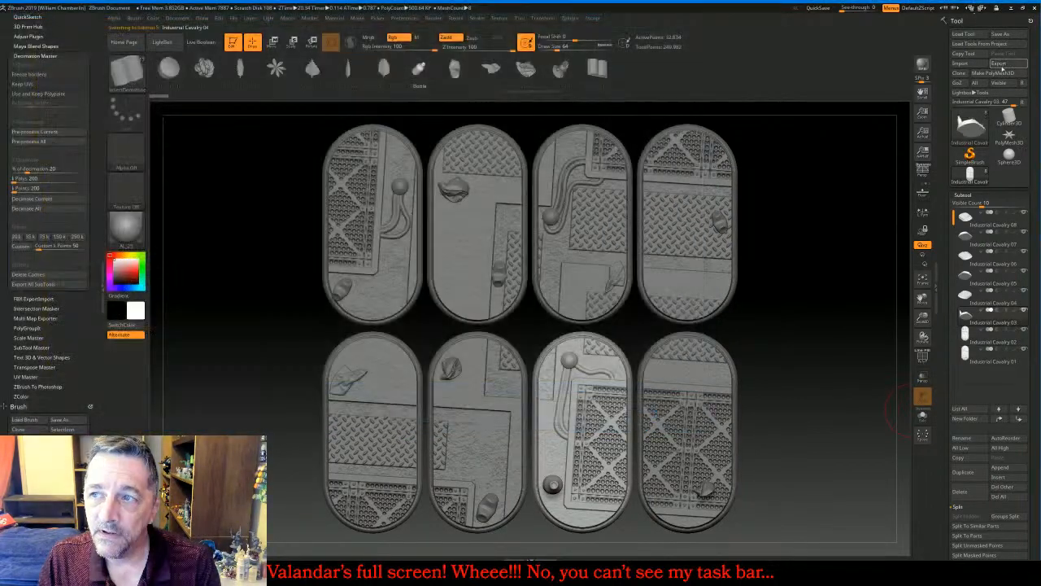
Export the fourth to sixth base subtools individually in OBJ format as Industrial Cavalry 04, 05 and 06
key("Up")
left_click(1001, 65)
key("Return")
key("Up")
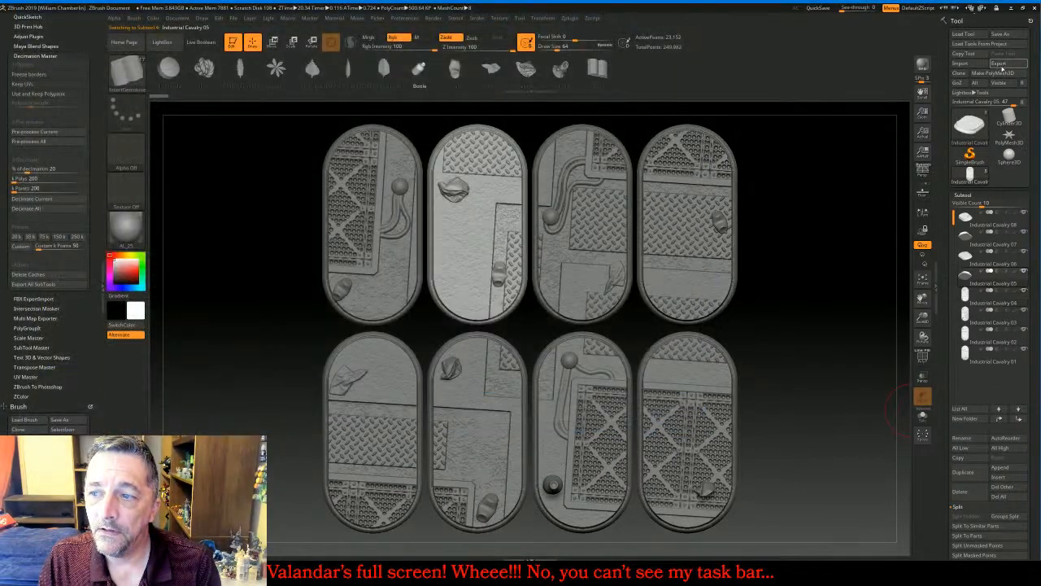
left_click(1001, 65)
key("Return")
key("Up")
left_click(1001, 65)
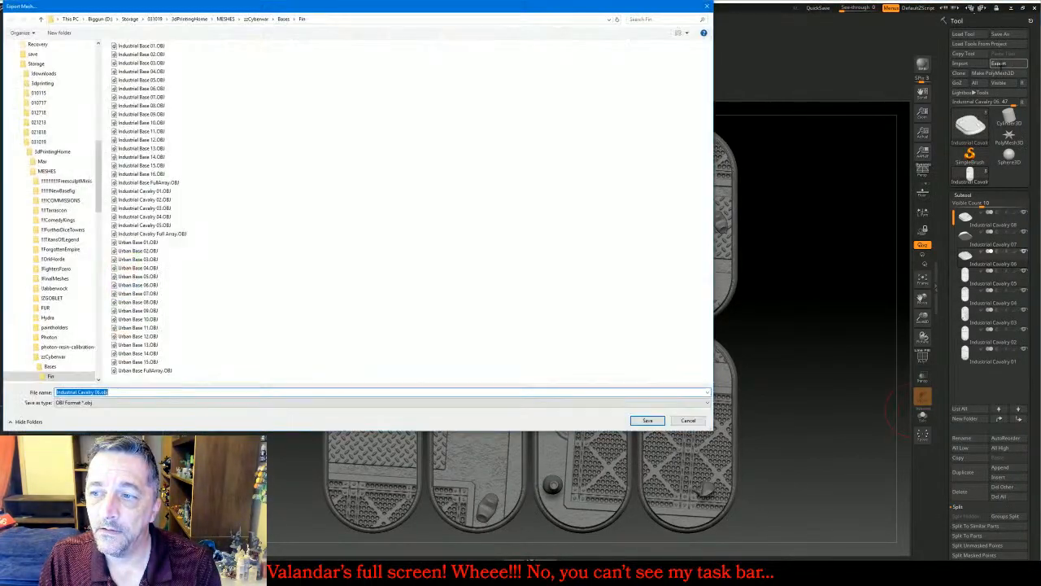
key("Return")
Export the last two base subtools individually in OBJ format as Industrial Cavalry 07 and 08
key("Up")
left_click(1000, 65)
key("Return")
key("Up")
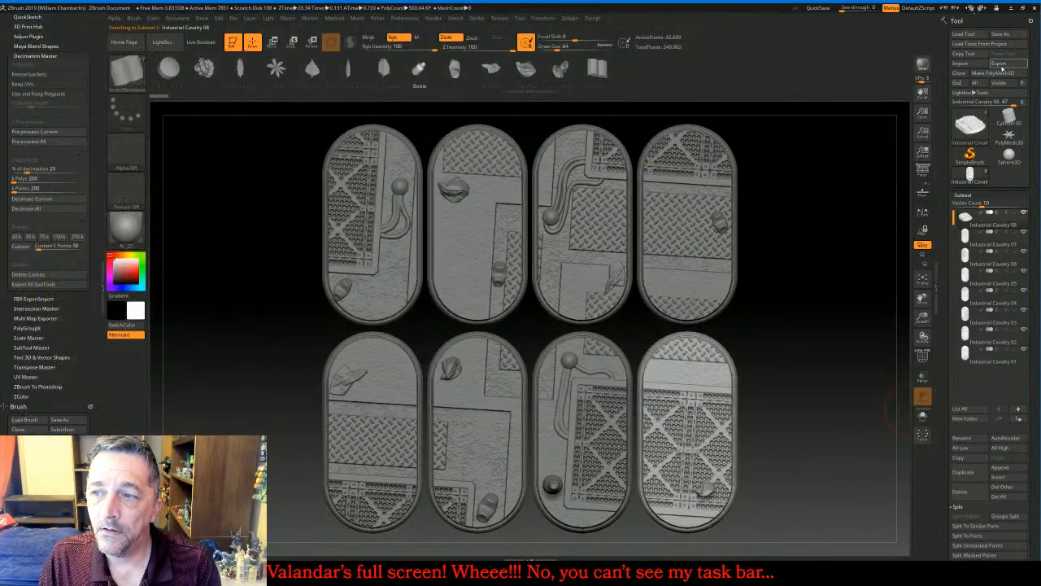
left_click(1000, 65)
key("Return")
key("Up")
left_click(1001, 65)
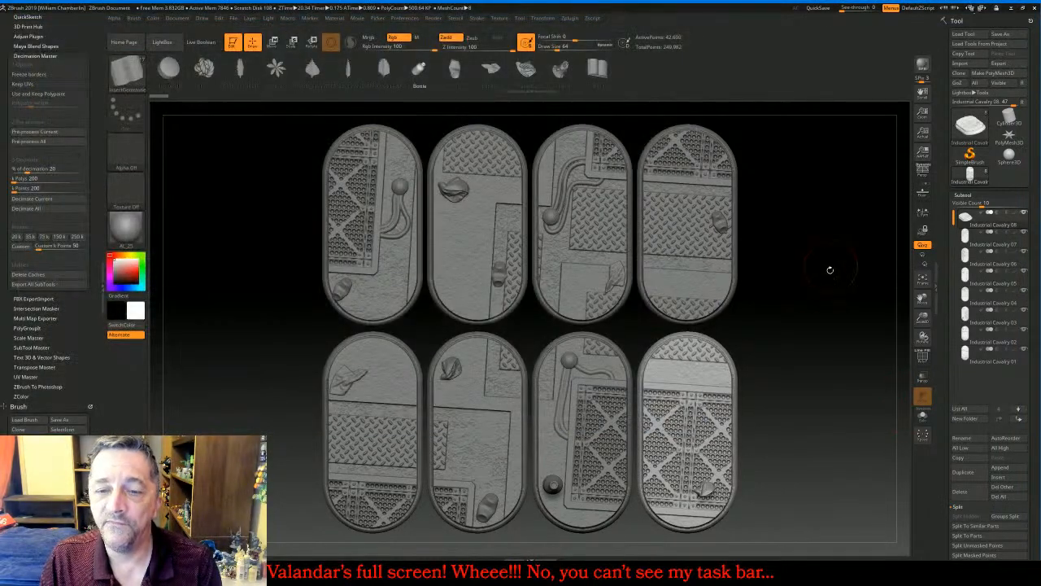
left_click_drag(815, 348, 816, 287)
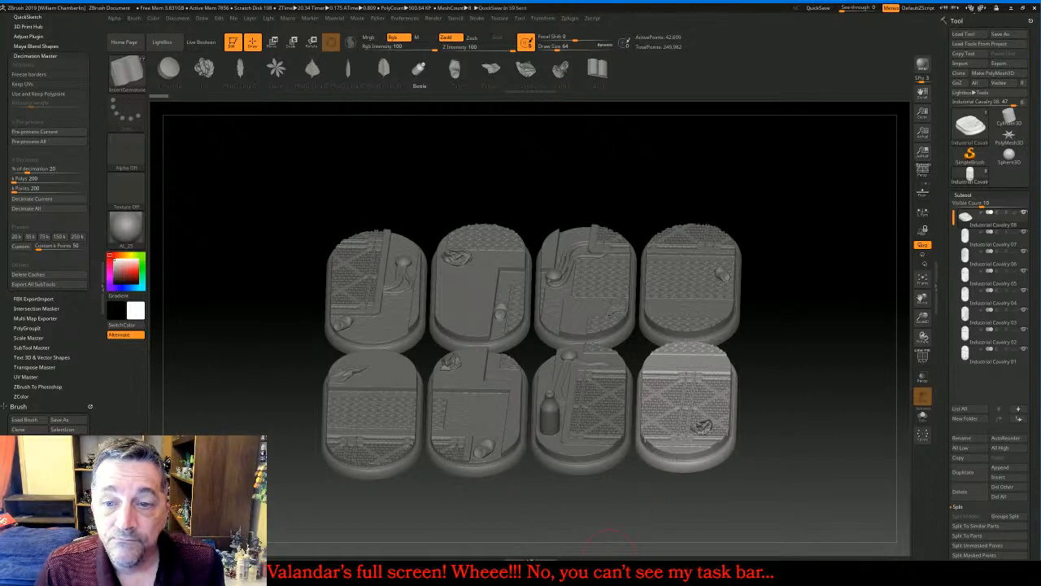
left_click(590, 338)
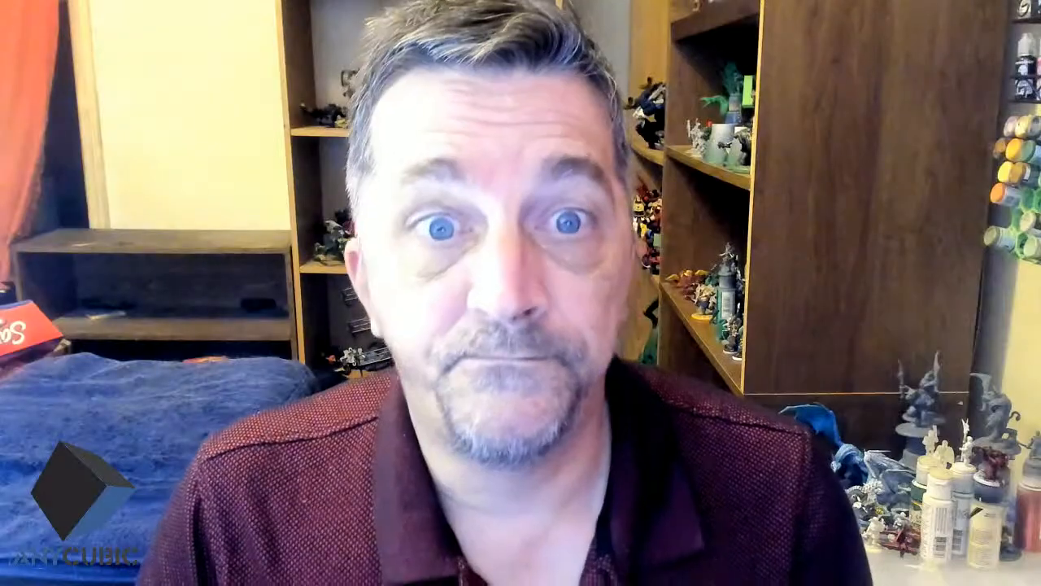